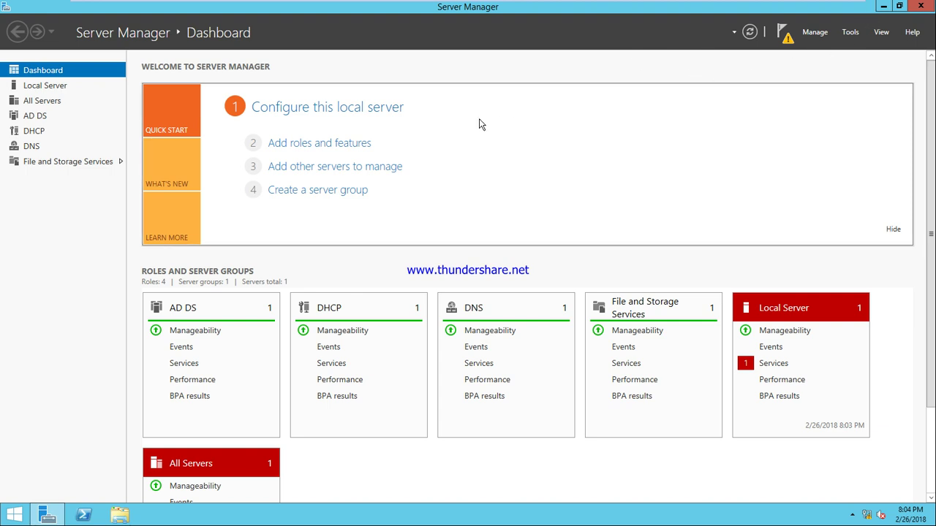
- Launch Notepad through the Run dialog
key("super+r")
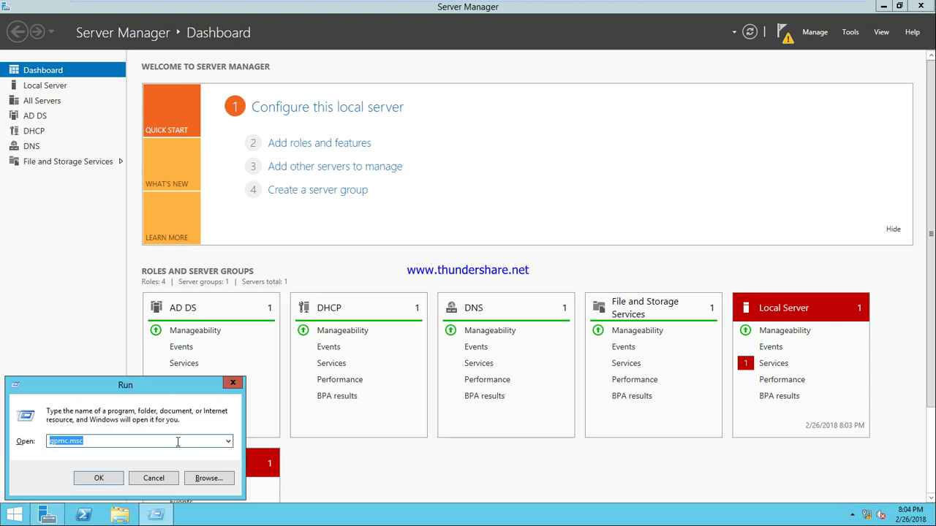
left_click(96, 439)
key("Return")
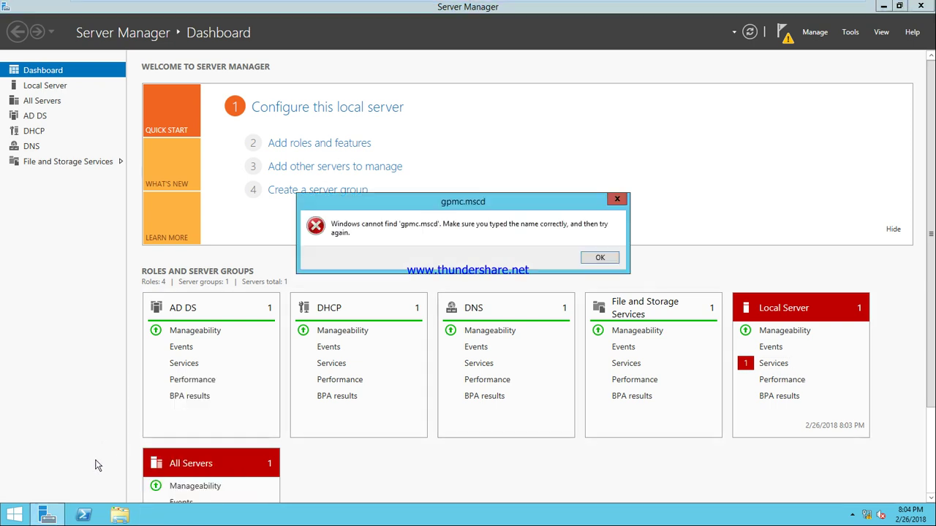
left_click(601, 258)
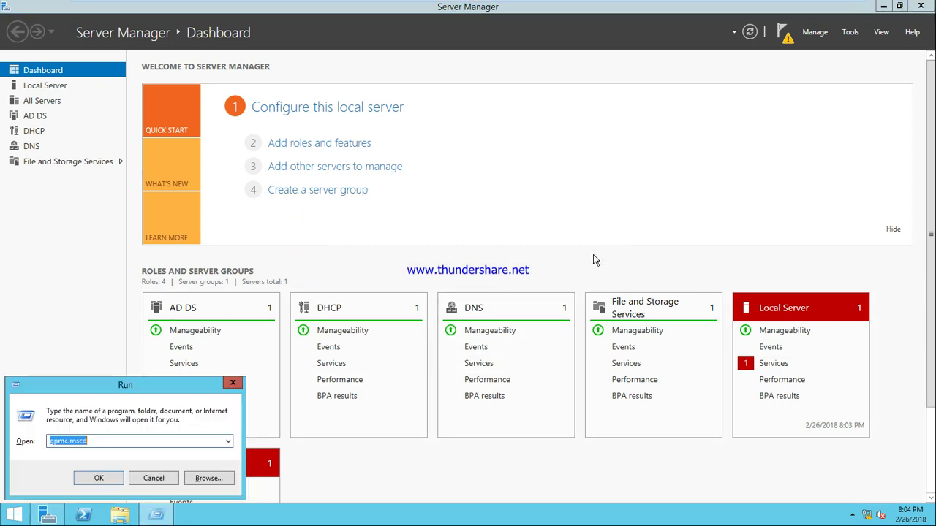
type("ntoepad")
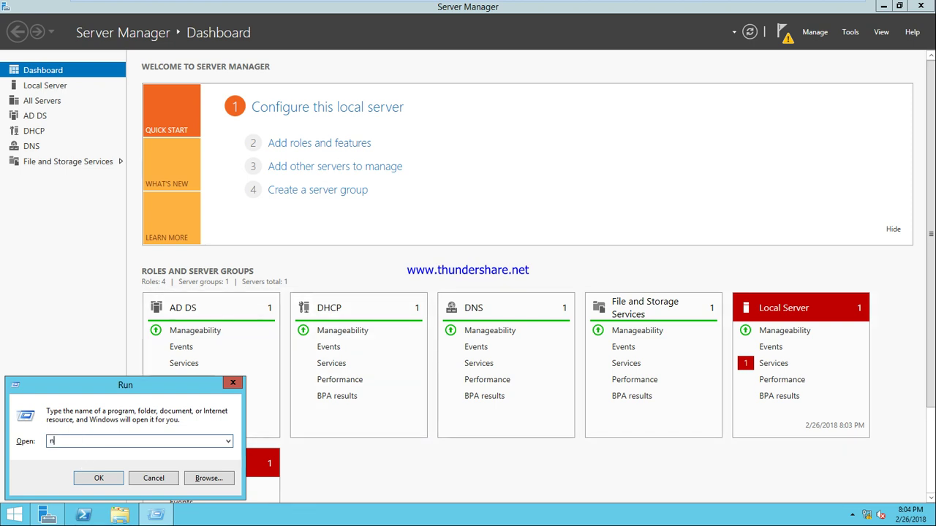
key("Return")
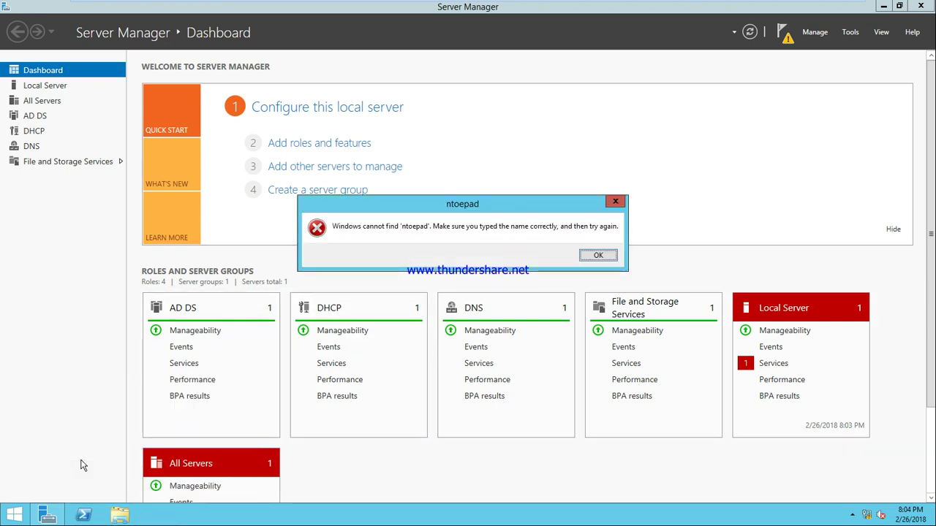
key("Return")
type("notepad")
key("Return")
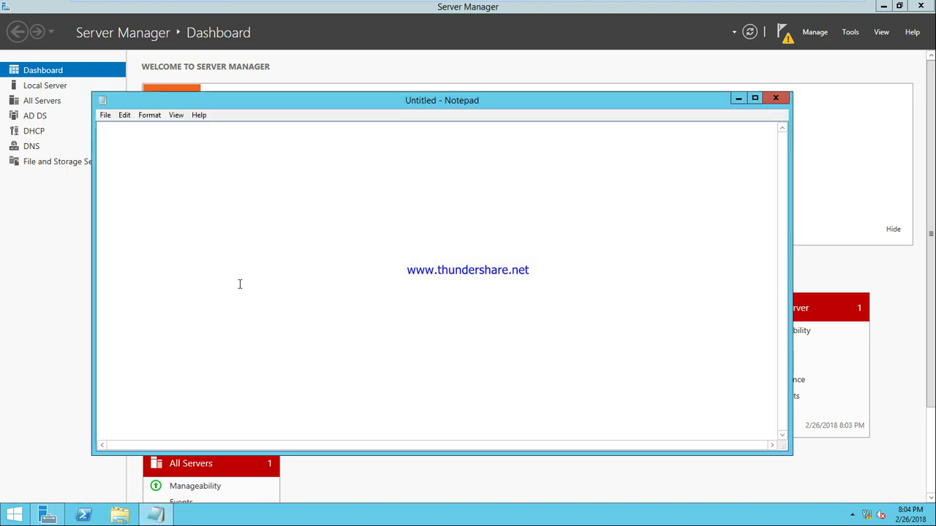
- Write the heading "Home folder" with indented lines "mapped Drive", "network Drive", "z drive" and "shared drive" beneath it
type("Home folder")
type("mapped")
type(" Drive")
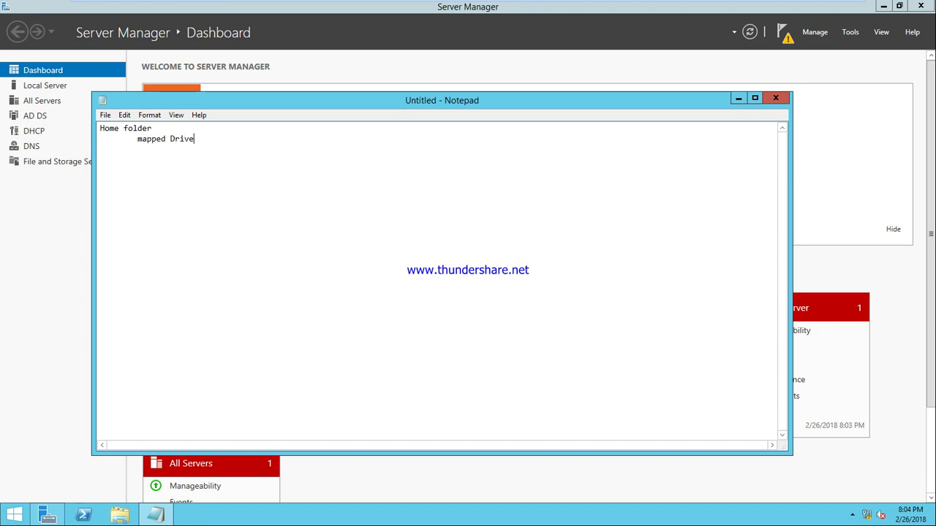
key("Return")
key("Tab")
type("network Drive")
key("Return")
key("Tab")
type("z drive")
key("Tab")
type("shared drive")
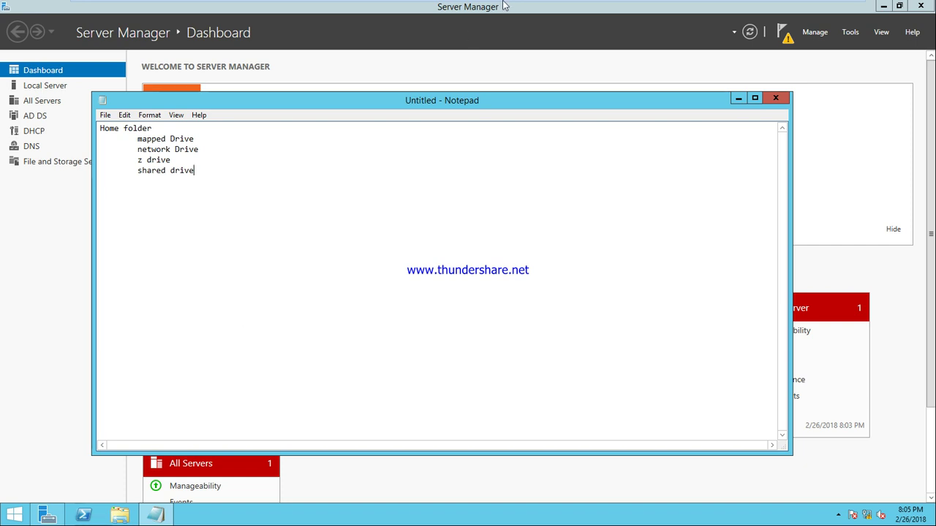
- Switch to the client training virtual machine and log on as CISCOM\u5 with the account password
mouse_move(492, 4)
left_click(541, 10)
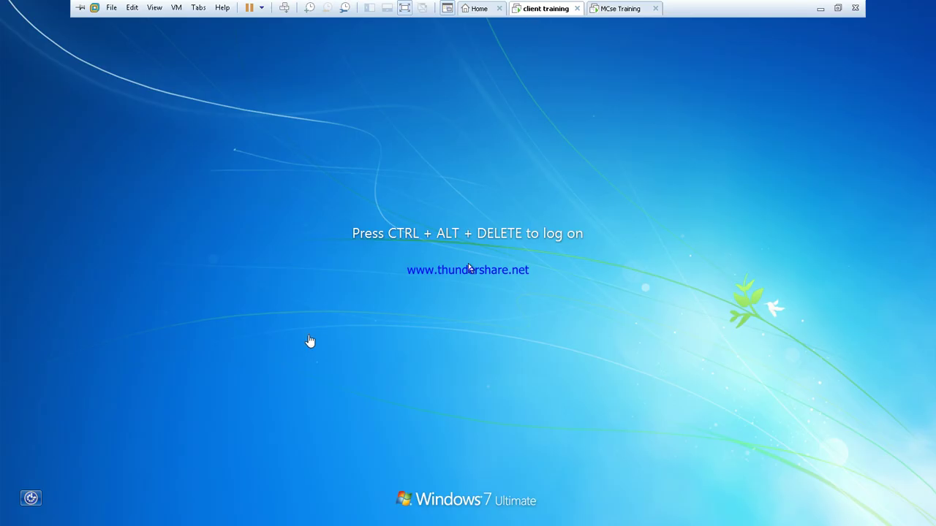
left_click(284, 8)
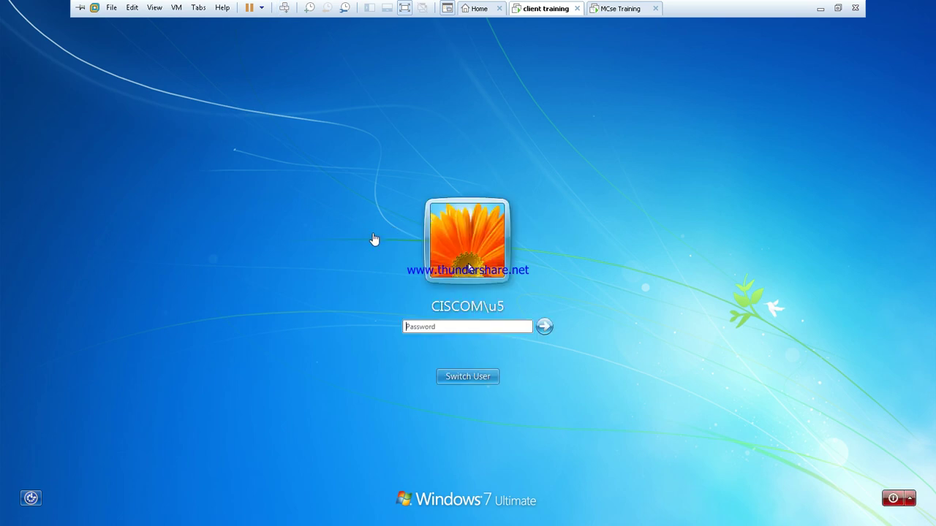
left_click(446, 328)
type("1")
key("Return")
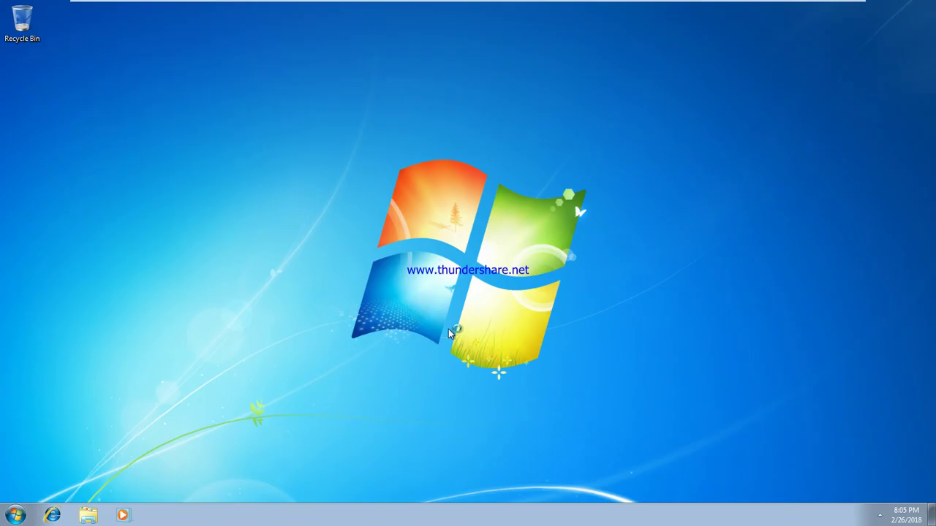
- Review the share paths suggested for \\sys1\ in the Run dialog, pick \\sys1\data, and close the dialog without opening it
key("super+r")
key("End")
type("\\")
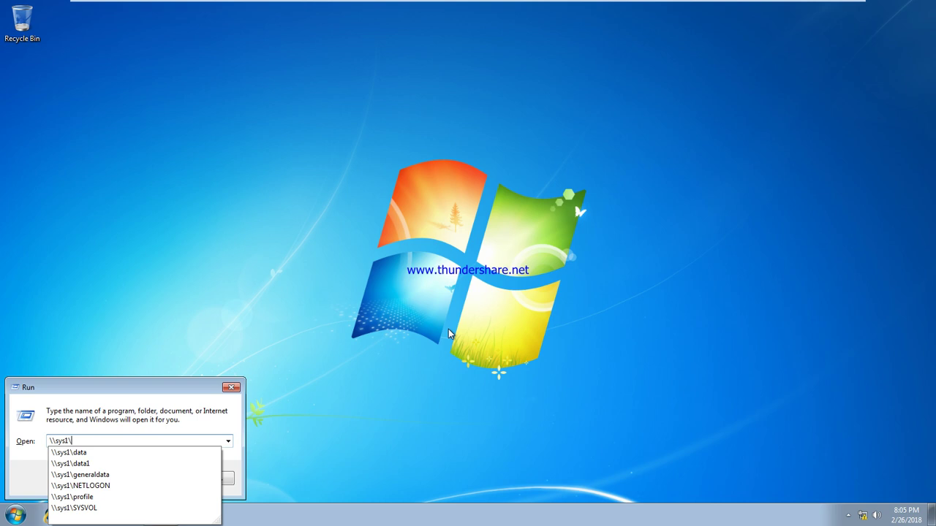
key("Down")
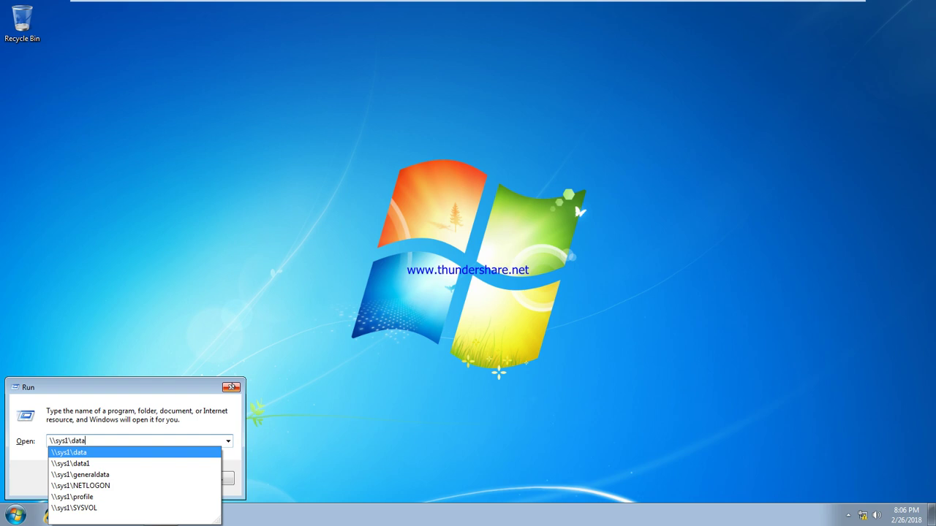
key("Return")
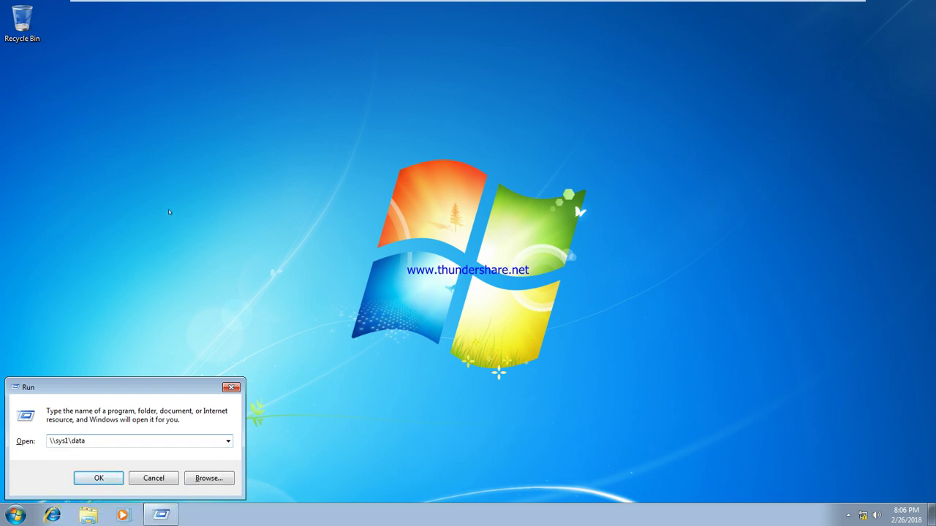
left_click(231, 387)
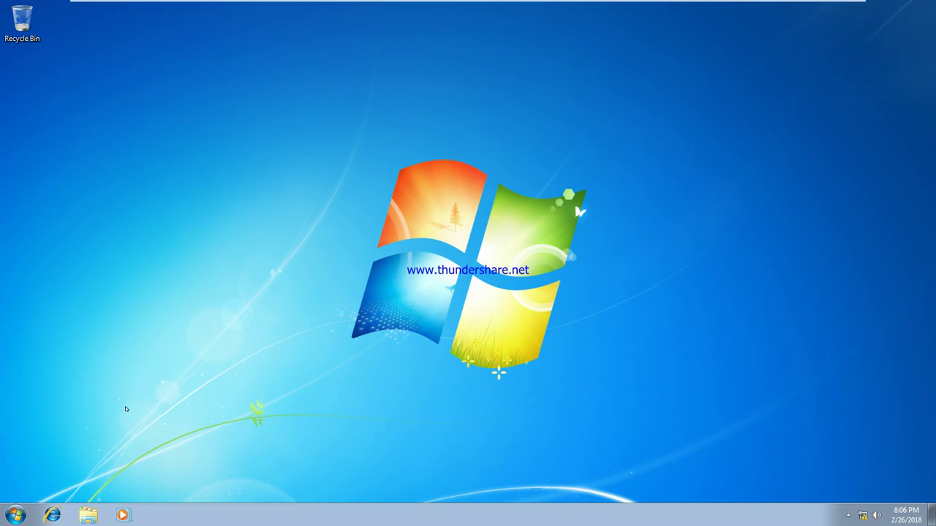
- View the drives under Computer in Windows Explorer on the client and close the window
left_click(89, 513)
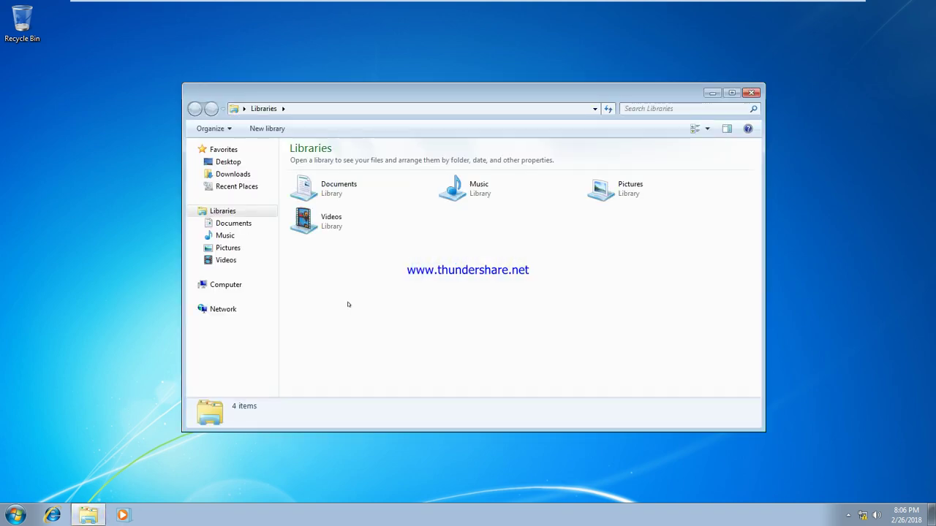
left_click(220, 287)
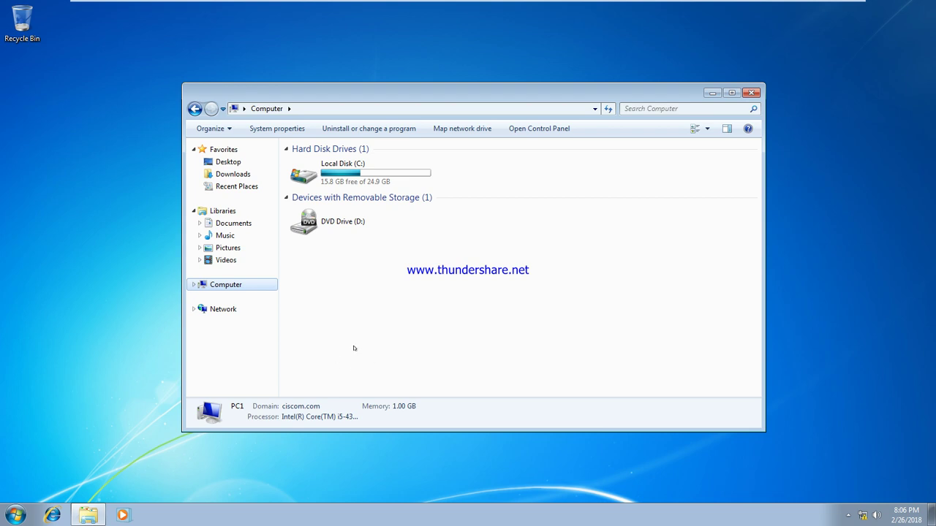
left_click(752, 93)
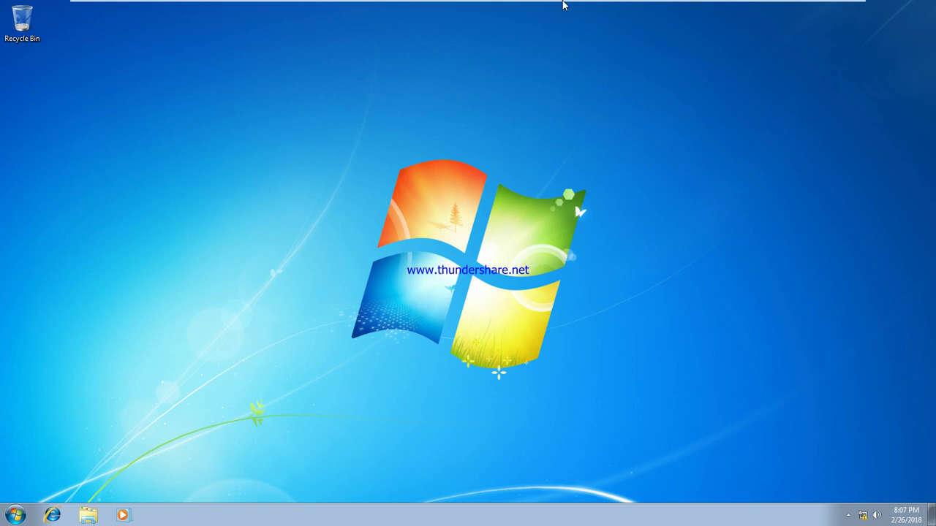
- Switch to the MCse Training virtual machine, minimise the Notepad notes, and close the briefly opened This PC window
mouse_move(563, 5)
left_click(618, 8)
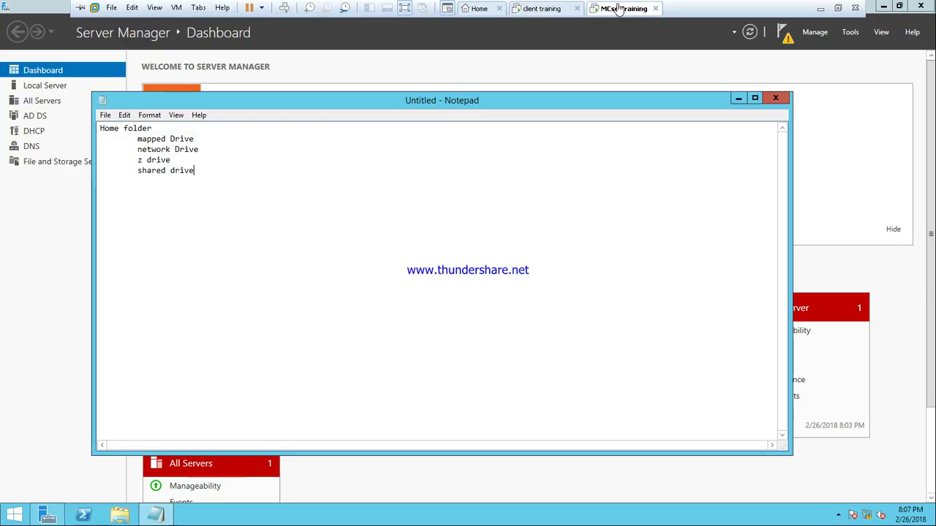
left_click(738, 99)
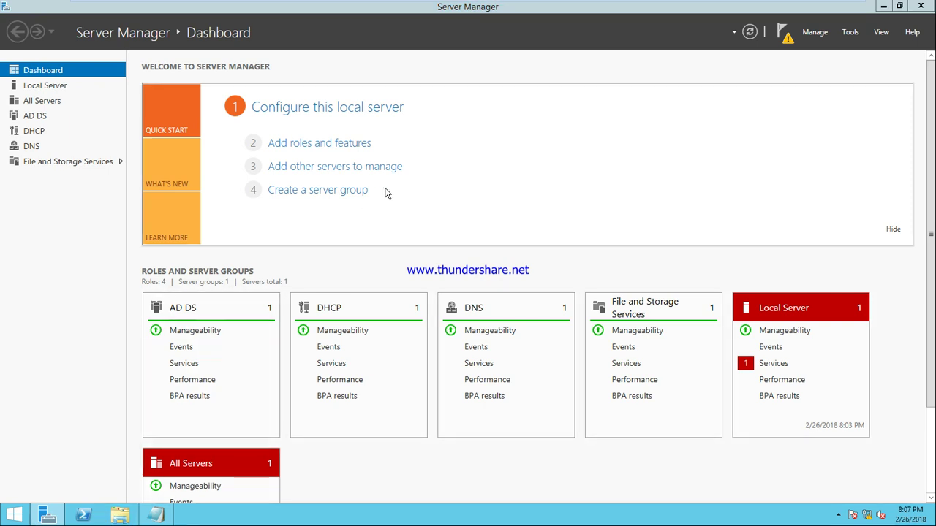
key("super+e")
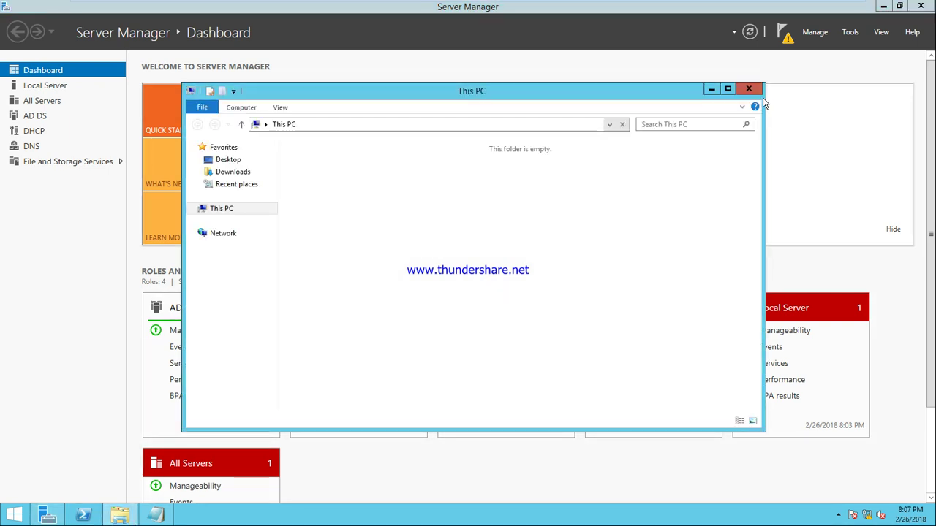
left_click(752, 91)
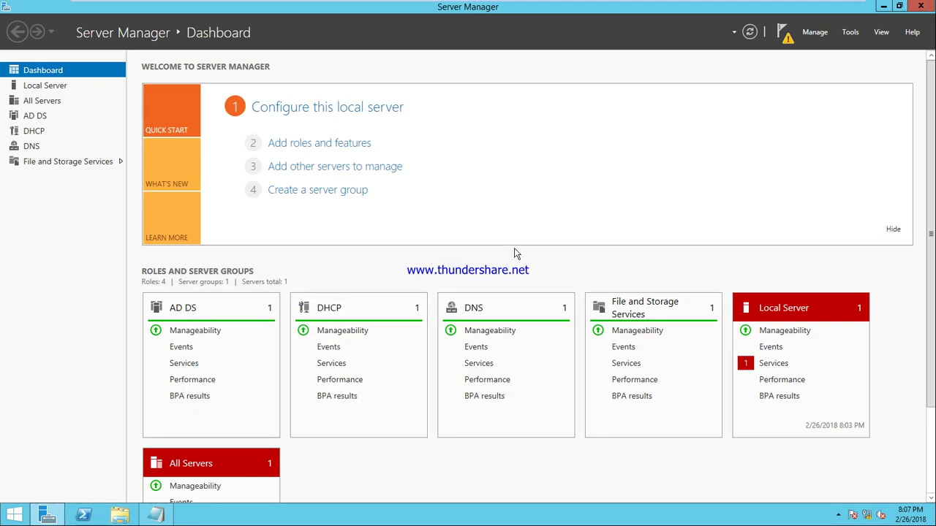
- Open Active Directory Users and Computers from Server Manager
left_click(45, 517)
left_click(45, 517)
left_click(850, 32)
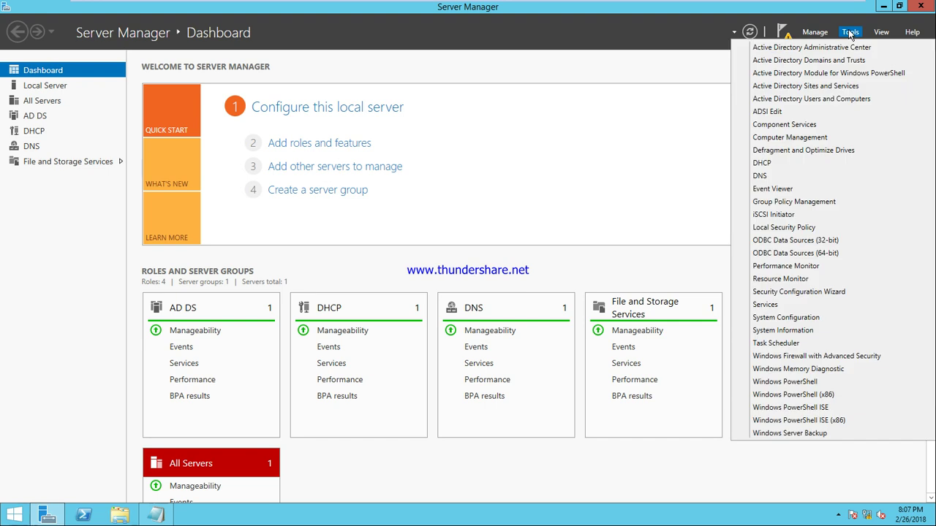
left_click(827, 99)
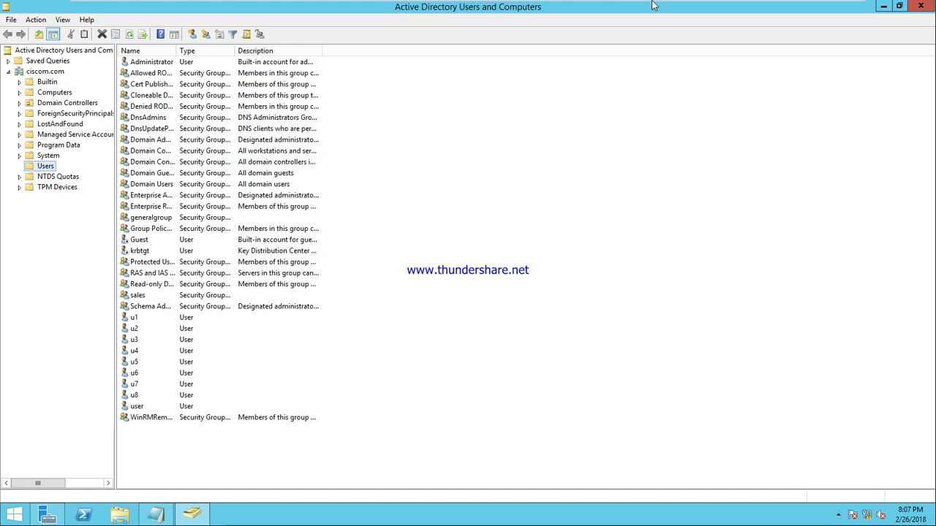
left_click(822, 9)
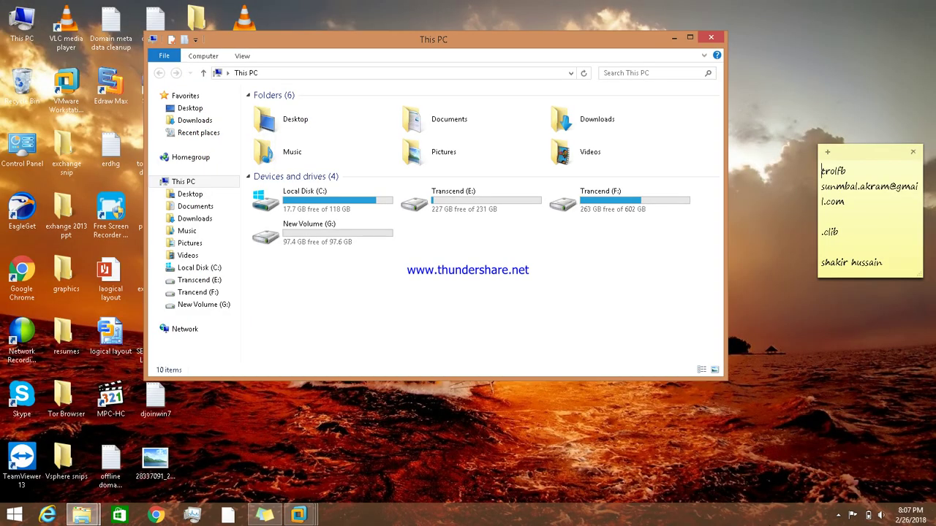
left_click(838, 516)
right_click(819, 455)
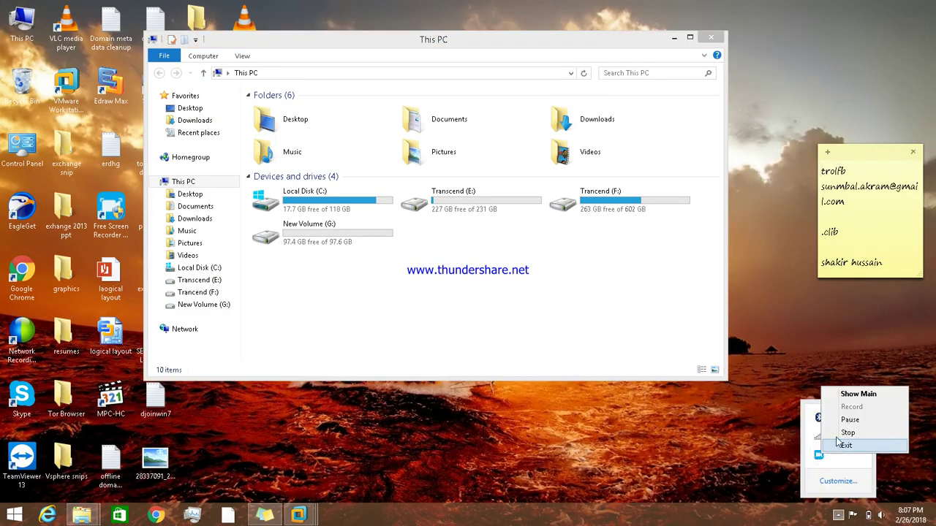
left_click(848, 420)
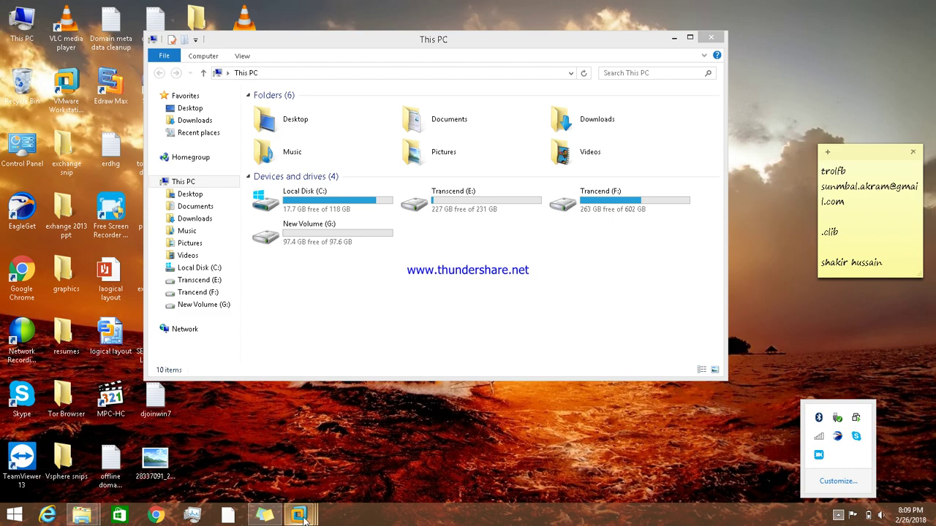
mouse_move(313, 515)
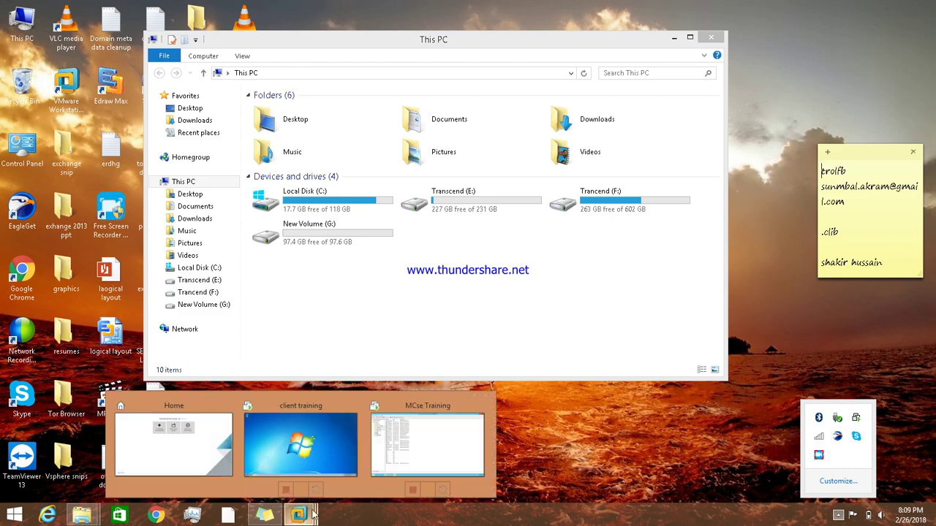
left_click(334, 449)
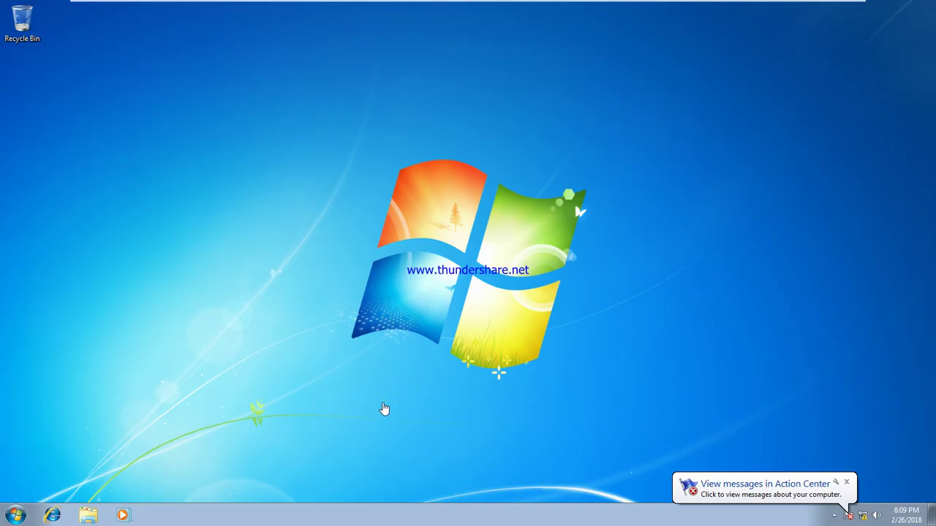
left_click(613, 10)
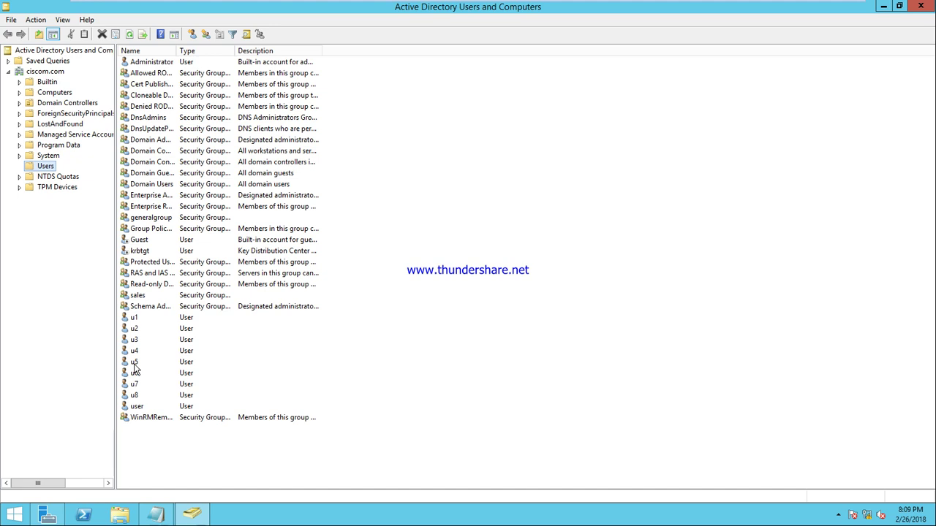
- View the folders on the server's Local Disk (C:) in File Explorer and close the window
left_click(120, 515)
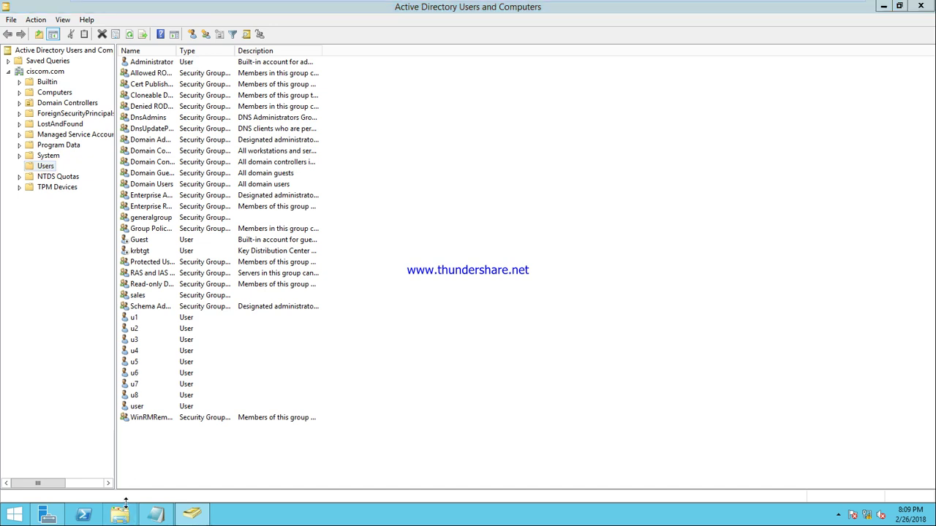
double_click(360, 255)
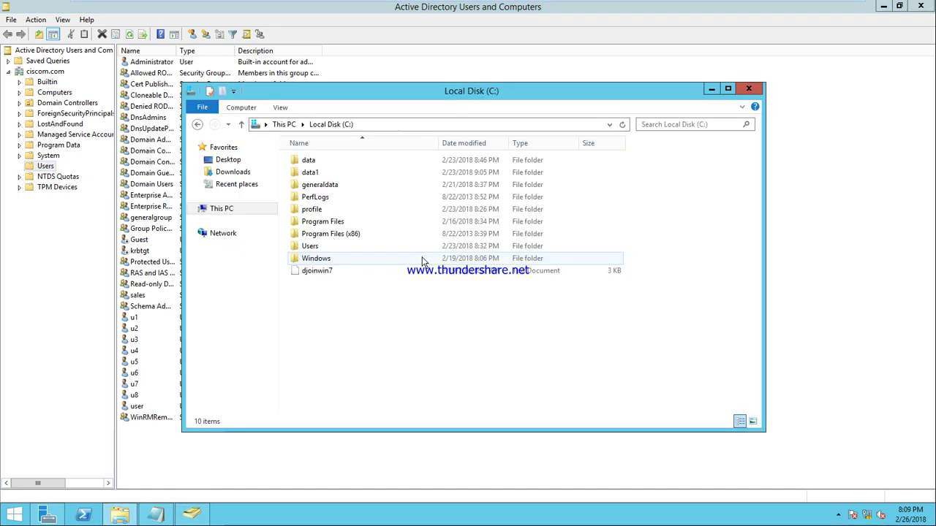
left_click(749, 89)
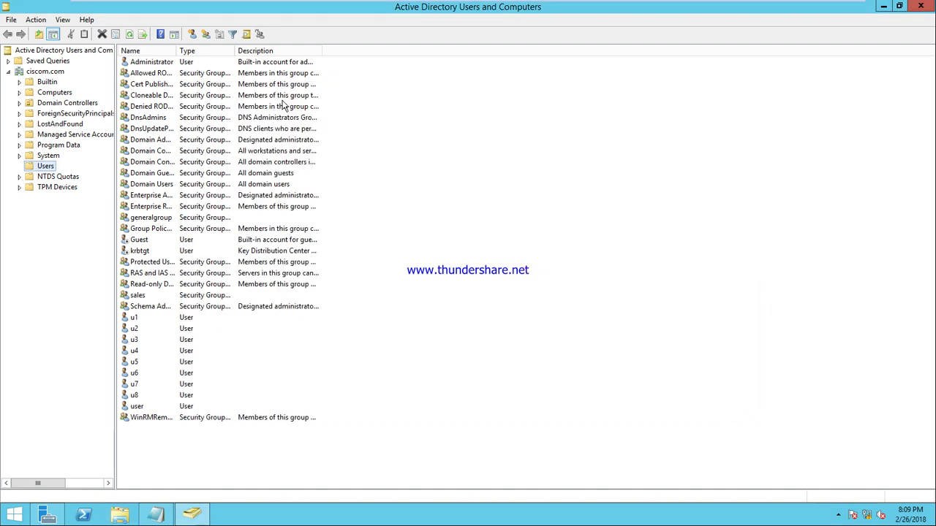
key("super+r")
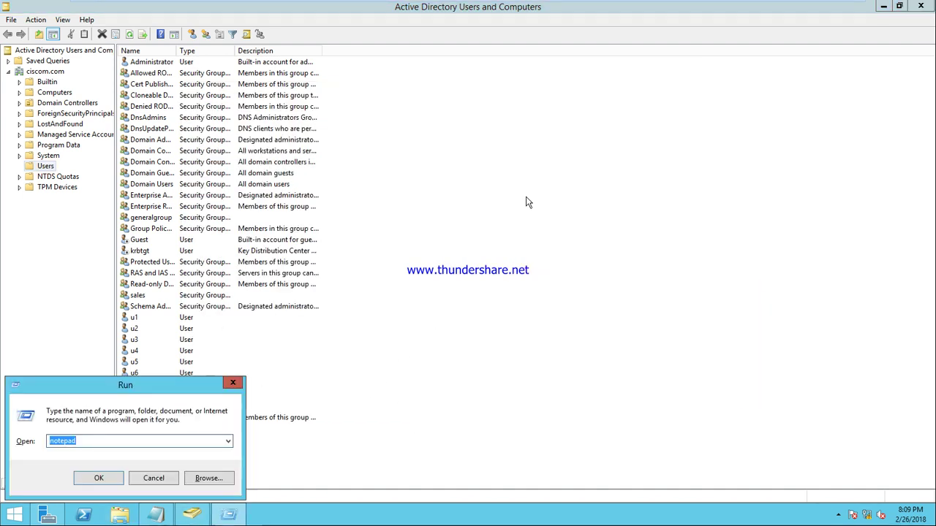
type("\\")
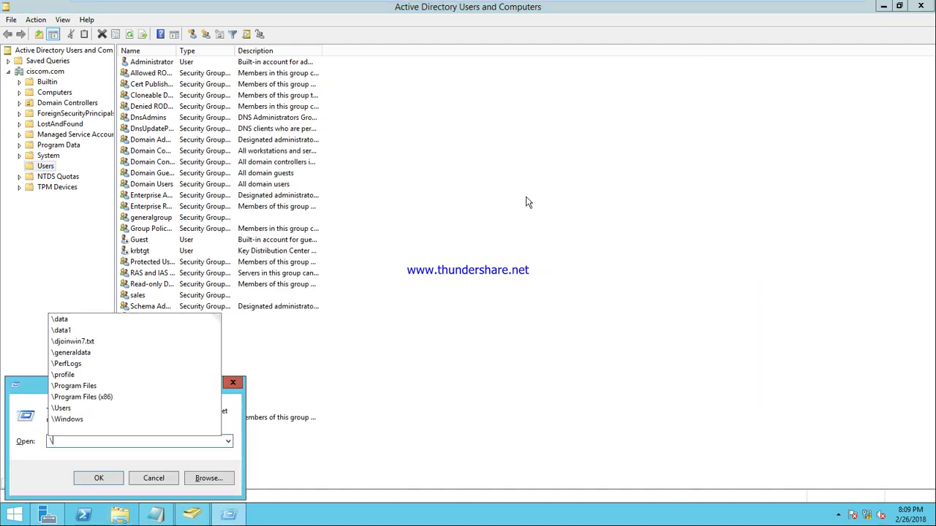
type("\\sys")
key("Escape")
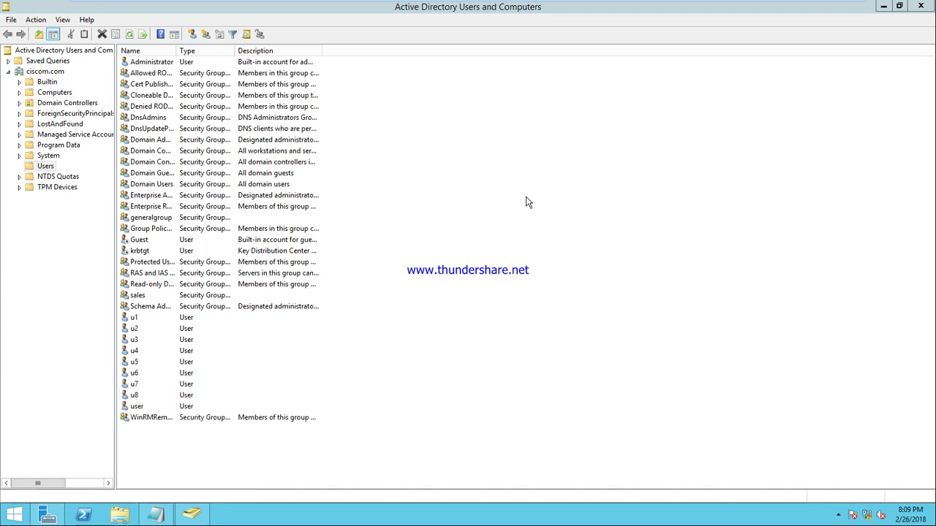
- Open the network location \\sys1, check the generaldata and data1 shared folders, and minimise the window
key("super+r")
type("\\\\sys")
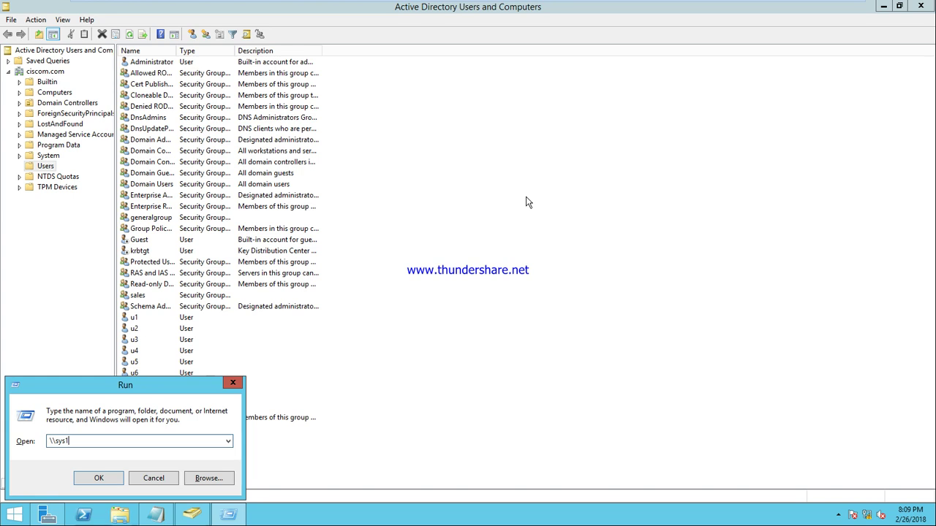
key("Return")
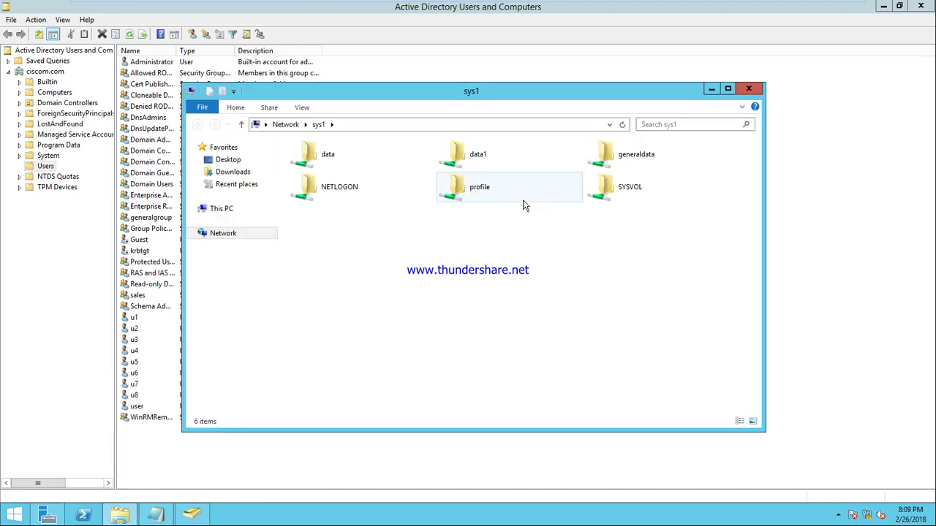
left_click(611, 155)
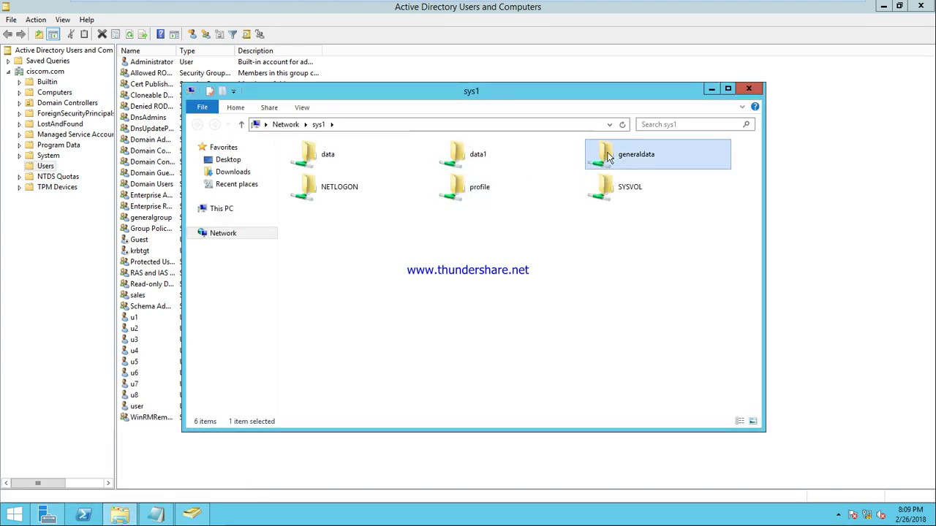
left_click(480, 166)
left_click(636, 160)
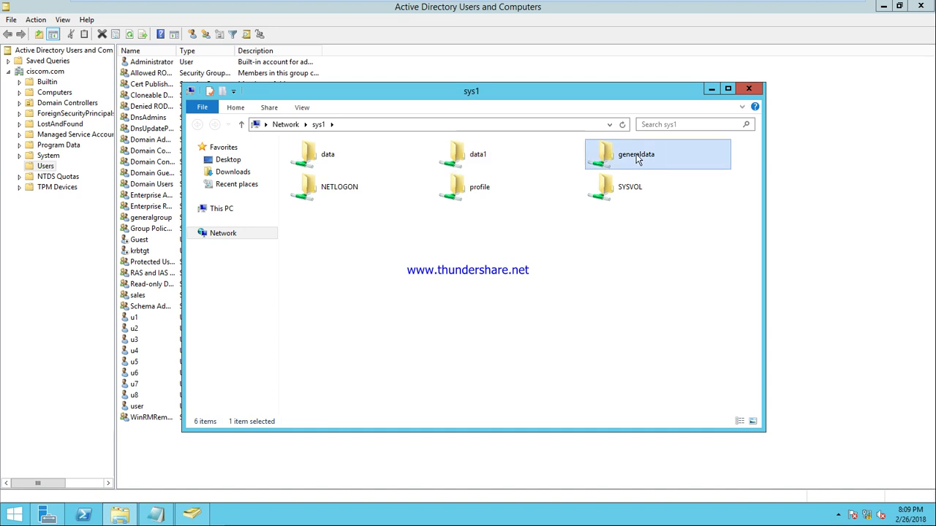
left_click(514, 164)
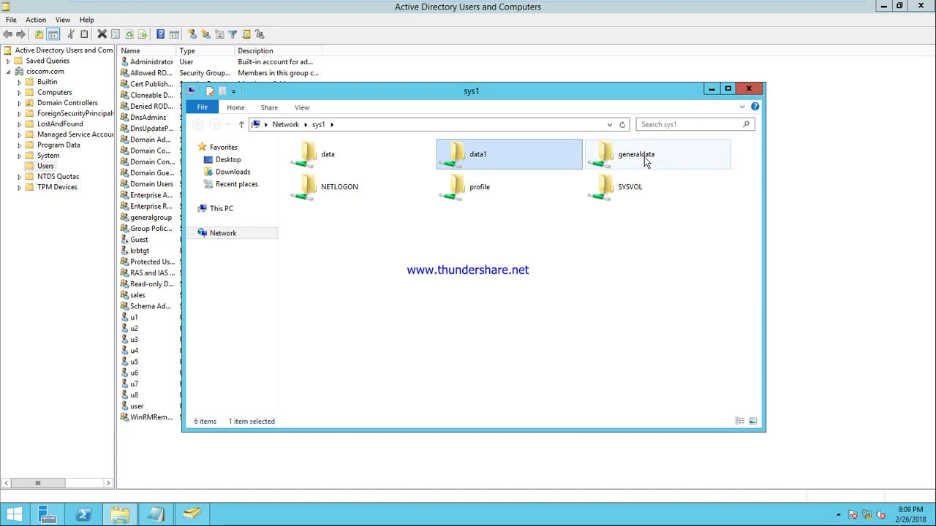
left_click(710, 91)
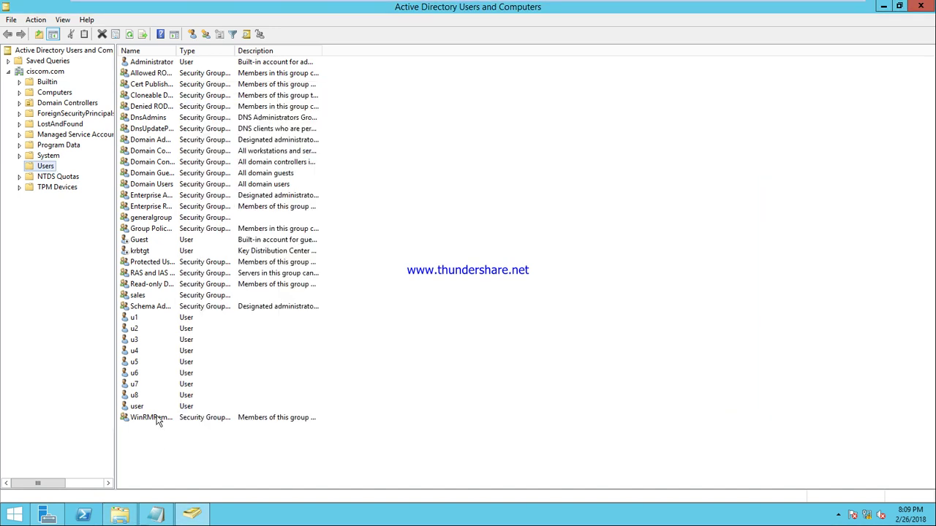
- Open the profile settings of user u5 and set the home folder to connect as drive W:
right_click(138, 362)
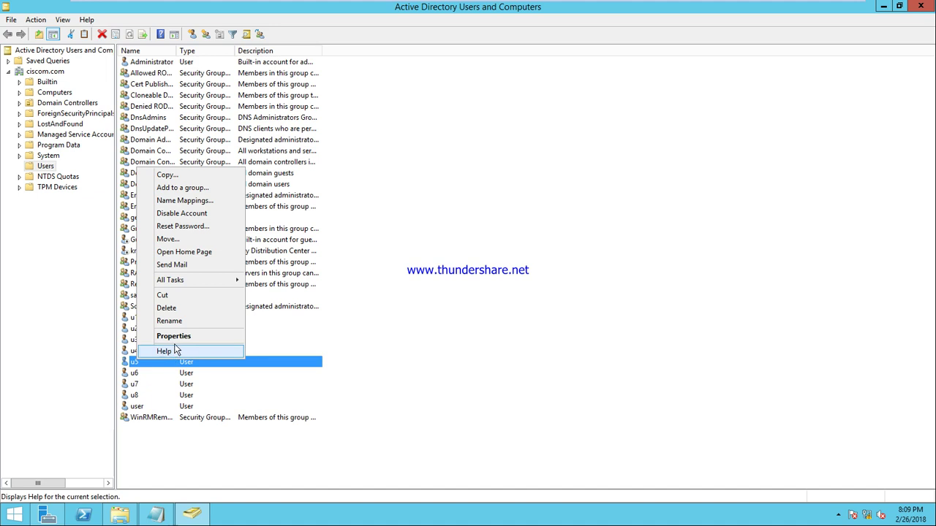
left_click(177, 338)
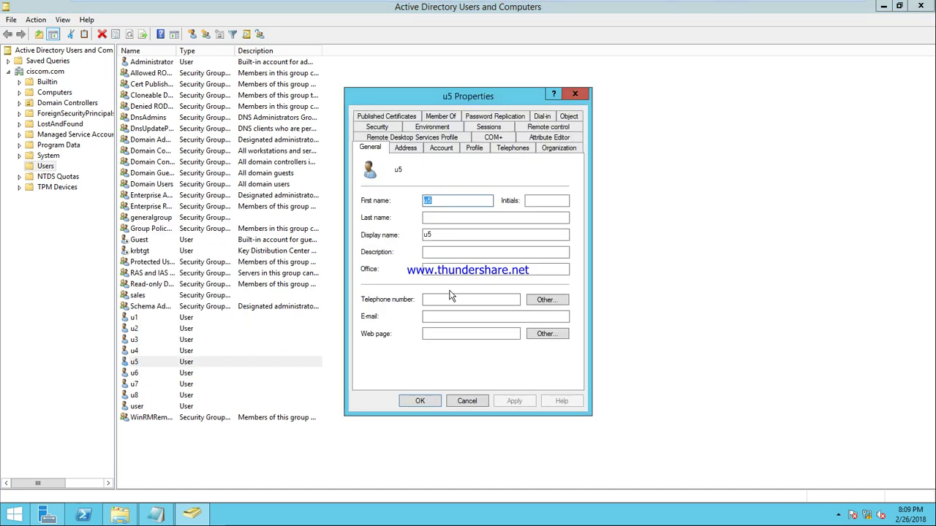
left_click(474, 148)
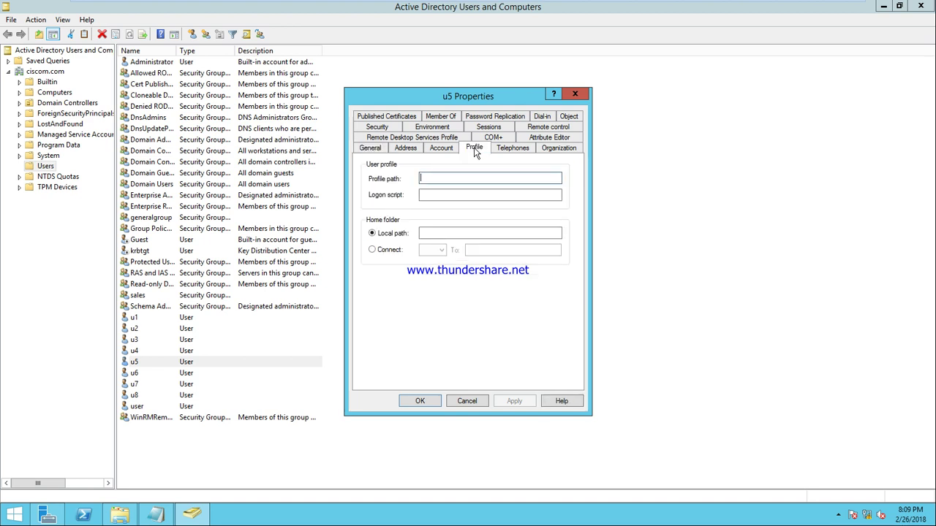
left_click(372, 250)
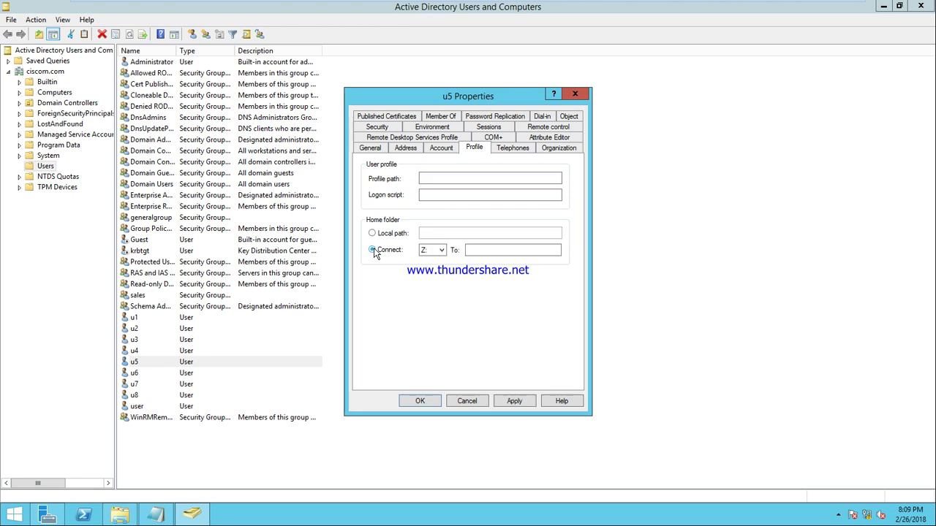
left_click(441, 251)
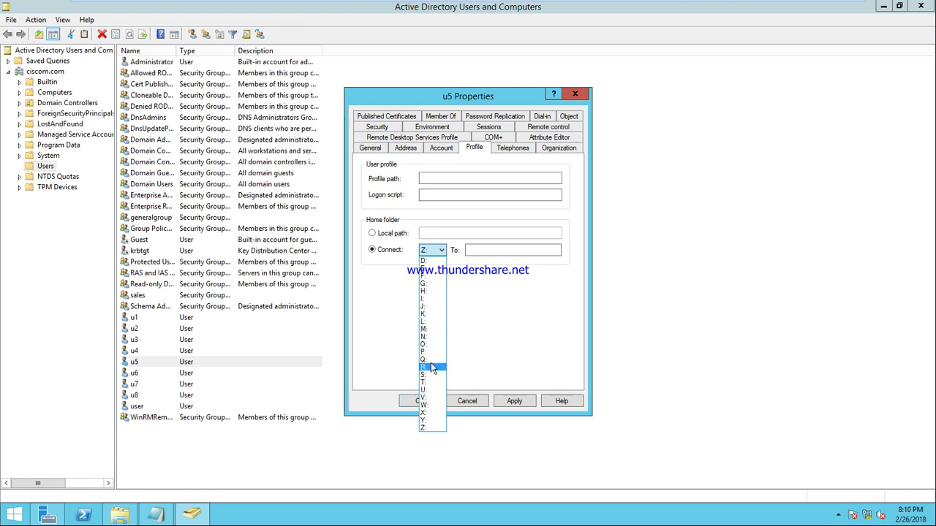
left_click(433, 405)
- Set u5's home folder network path to \\sys1\generaldata, apply it and close the properties
left_click(503, 249)
type("\\\\sys1")
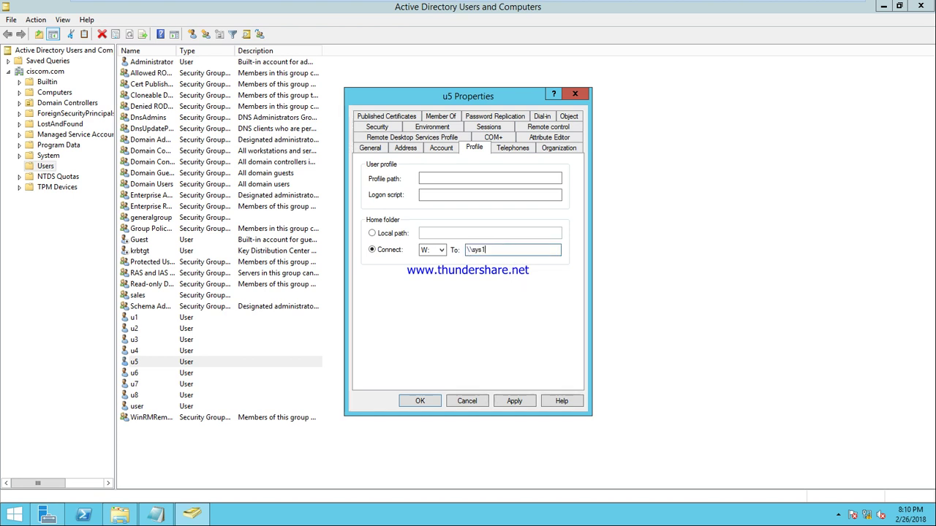
type("\\generaldata")
left_click(514, 403)
left_click(576, 334)
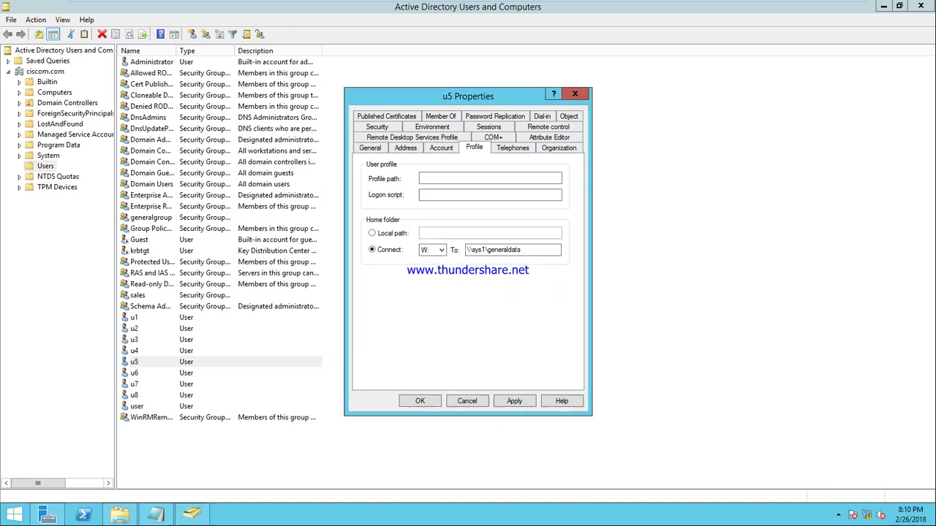
left_click(424, 401)
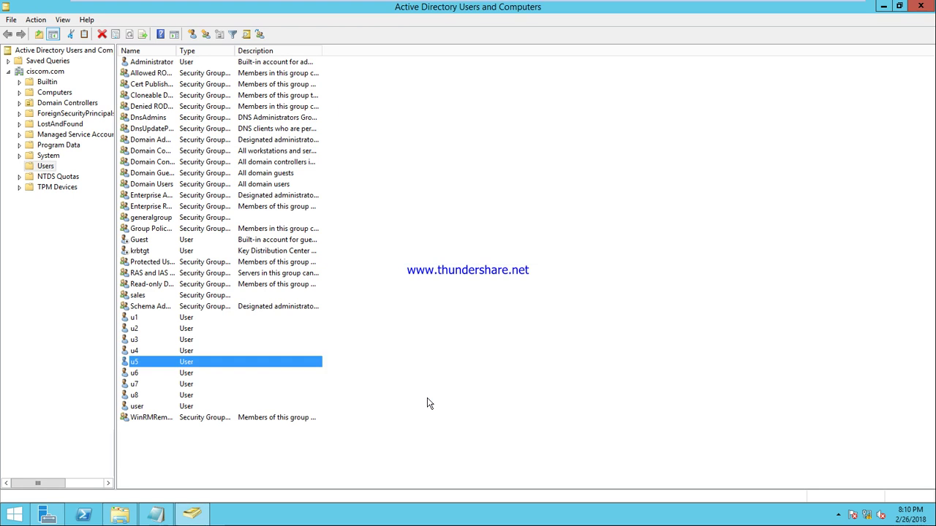
- Switch to the client training virtual machine, view the drives under Computer, and return to the desktop
mouse_move(400, 4)
left_click(537, 11)
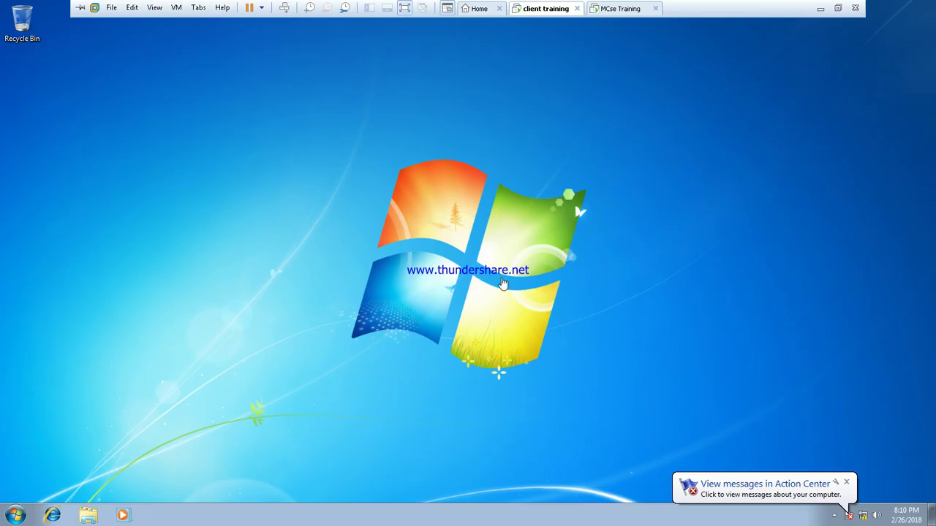
left_click(88, 515)
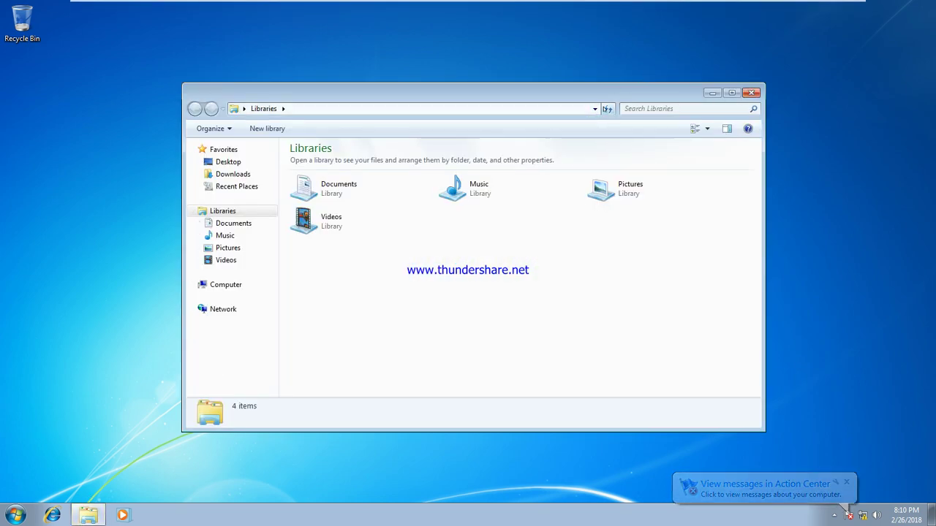
left_click(219, 285)
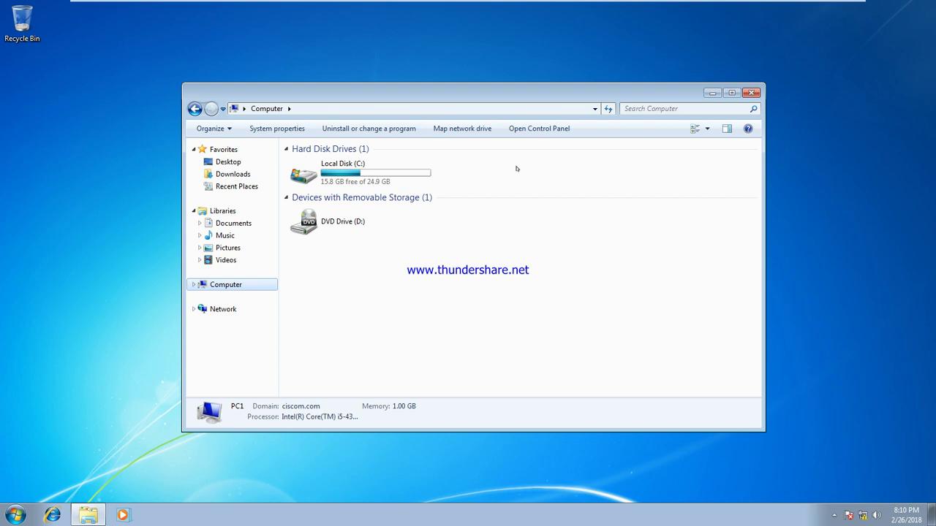
key("super+d")
- Log off the client, log back on as CISCOM\u5 with the account password, and select the generaldata (W:) drive under Computer
key("super")
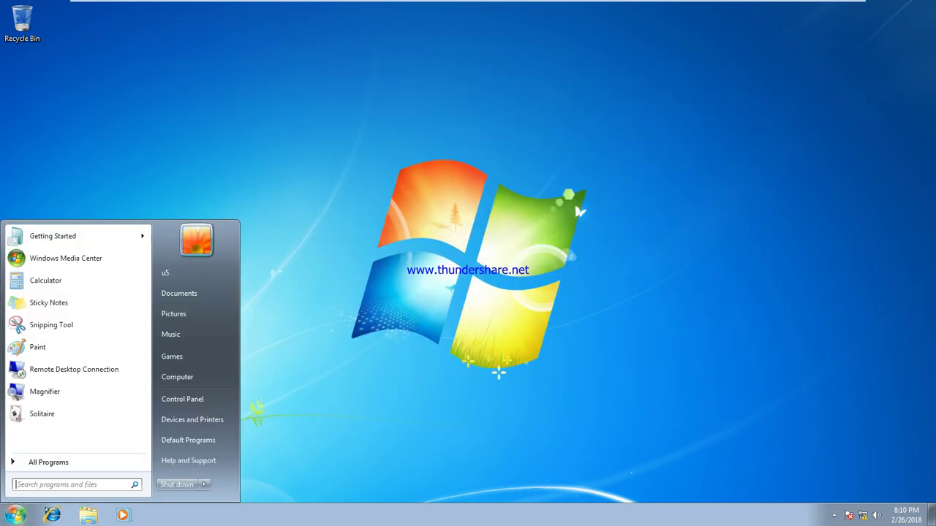
mouse_move(206, 487)
left_click(255, 442)
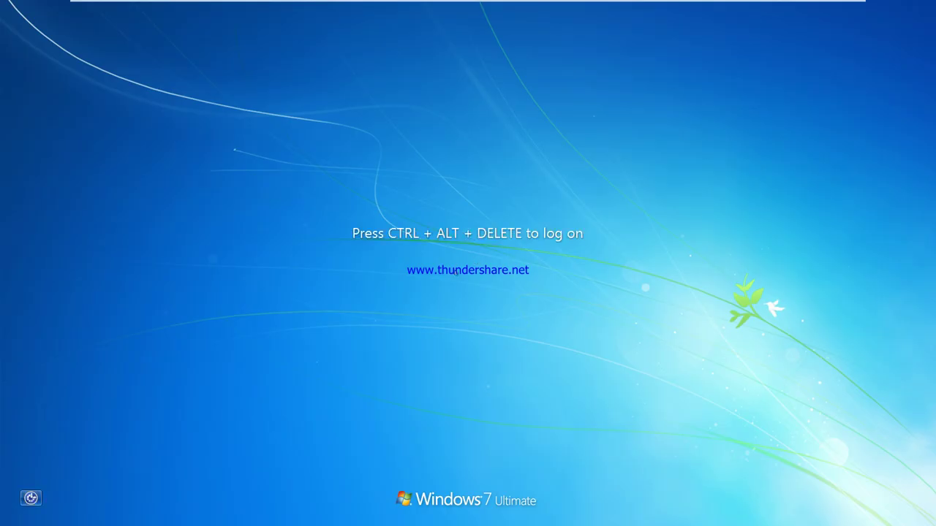
left_click(285, 8)
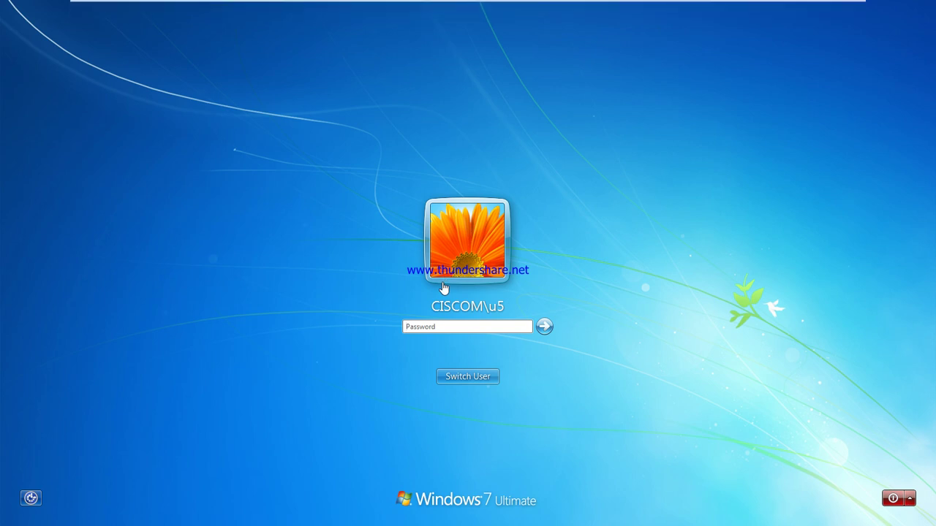
key("Return")
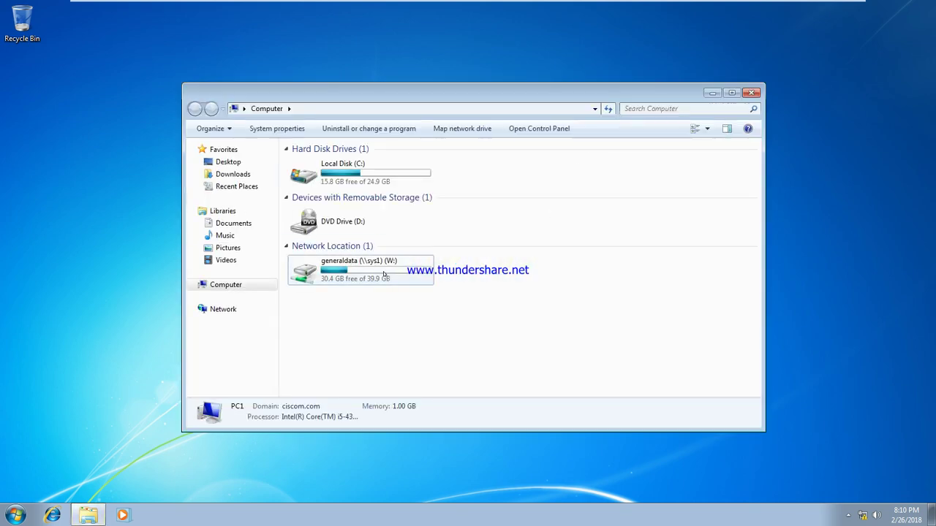
left_click(384, 274)
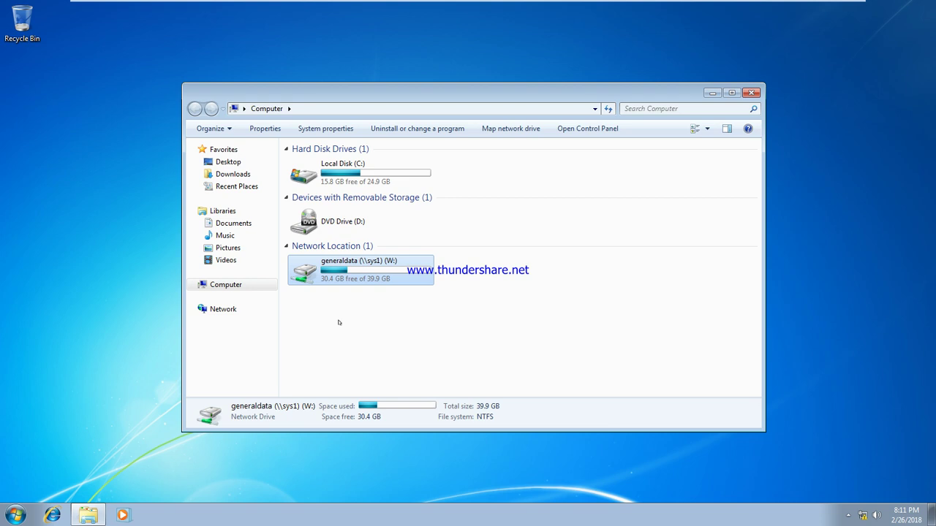
- Log off u5 and log on to the CISCOM domain as another user, u1, with the account password
left_click(15, 516)
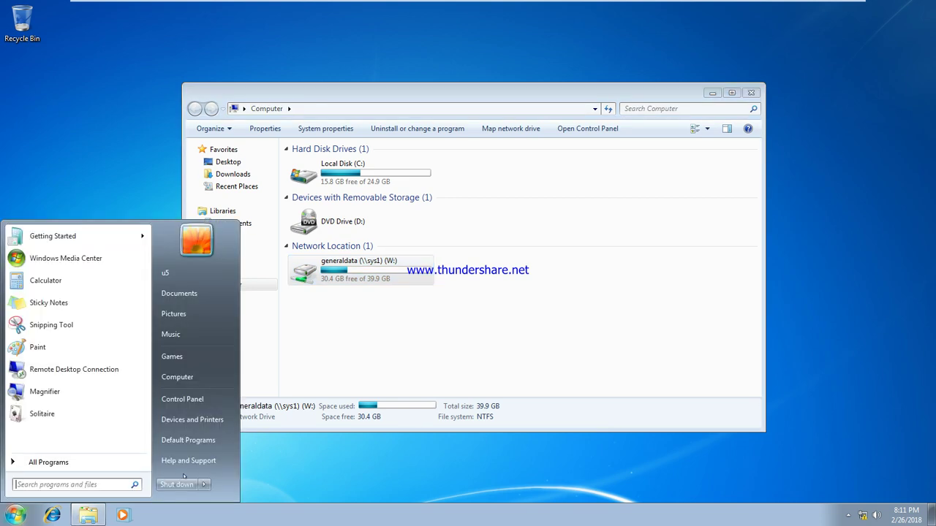
left_click(205, 485)
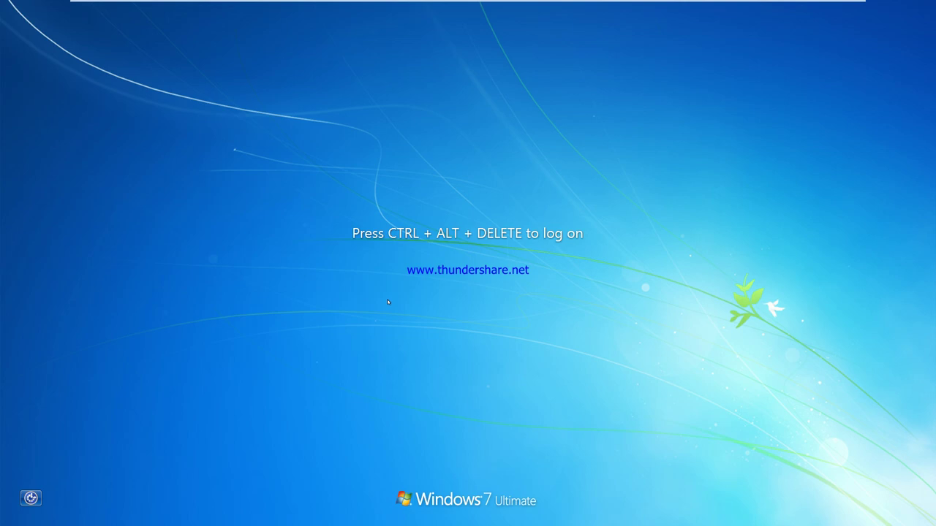
mouse_move(410, 2)
left_click(284, 7)
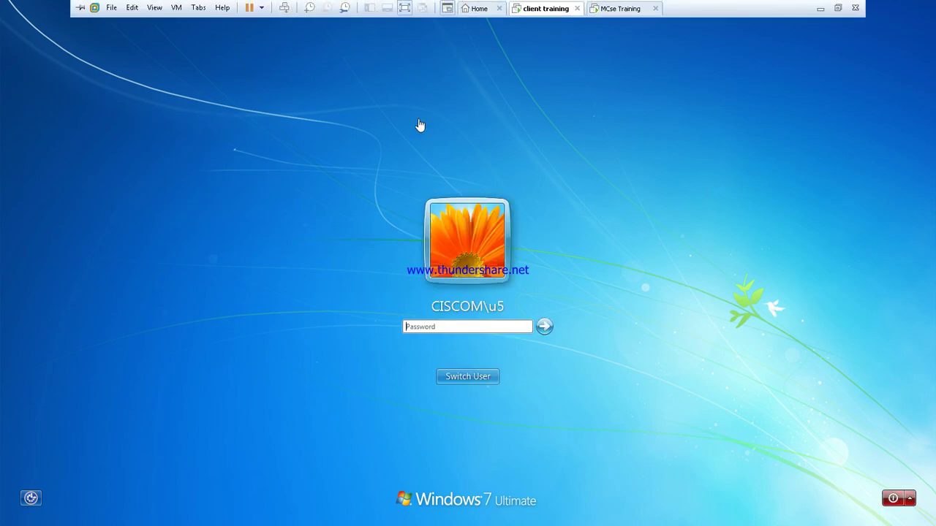
left_click(466, 377)
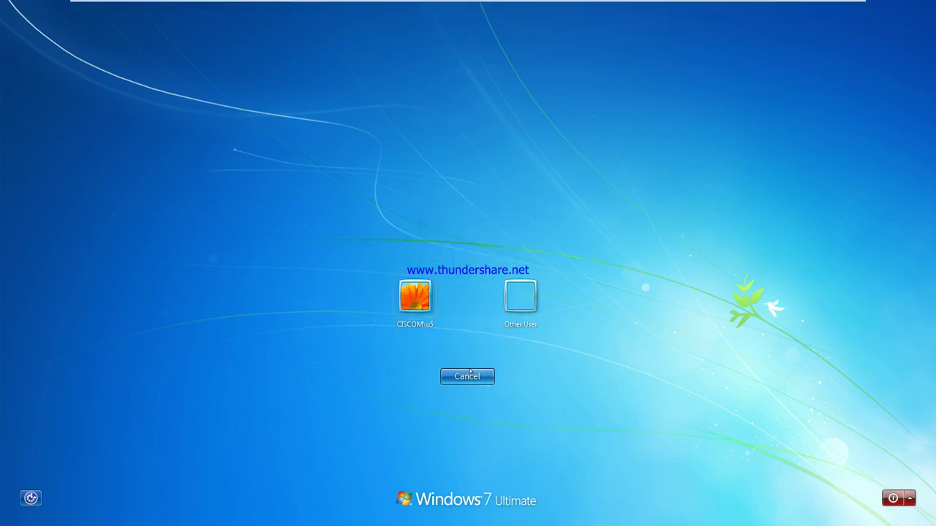
left_click(519, 296)
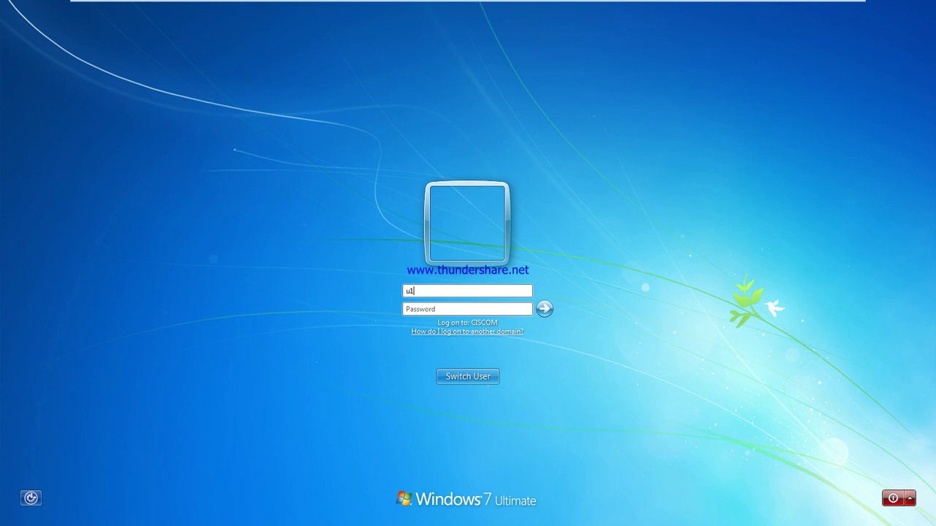
key("Return")
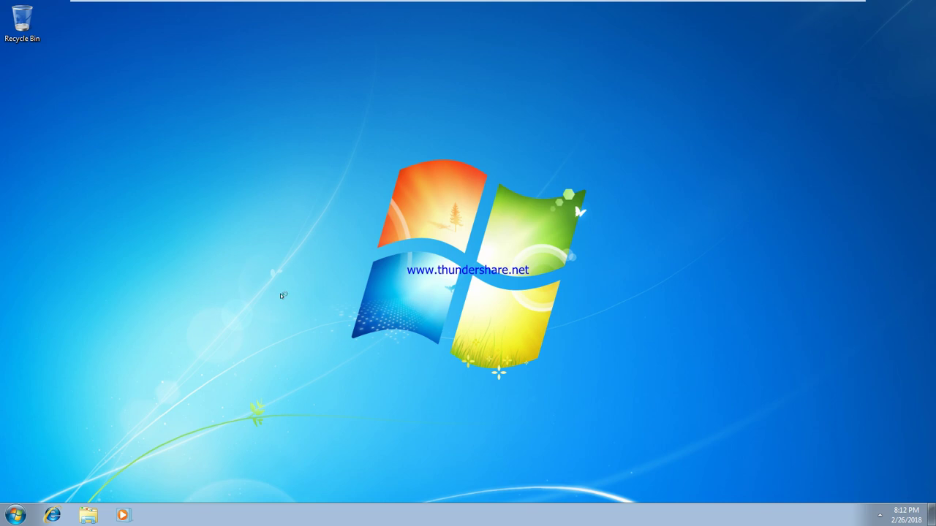
- Map network drive X: to the shared folder \\sys1\data1 from Computer, and close the Explorer windows
key("super+e")
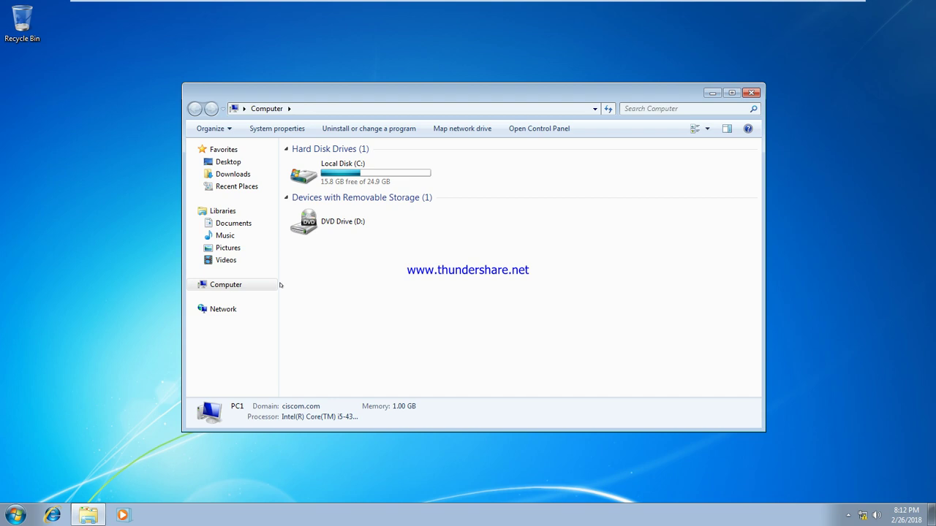
left_click(246, 285)
left_click(462, 129)
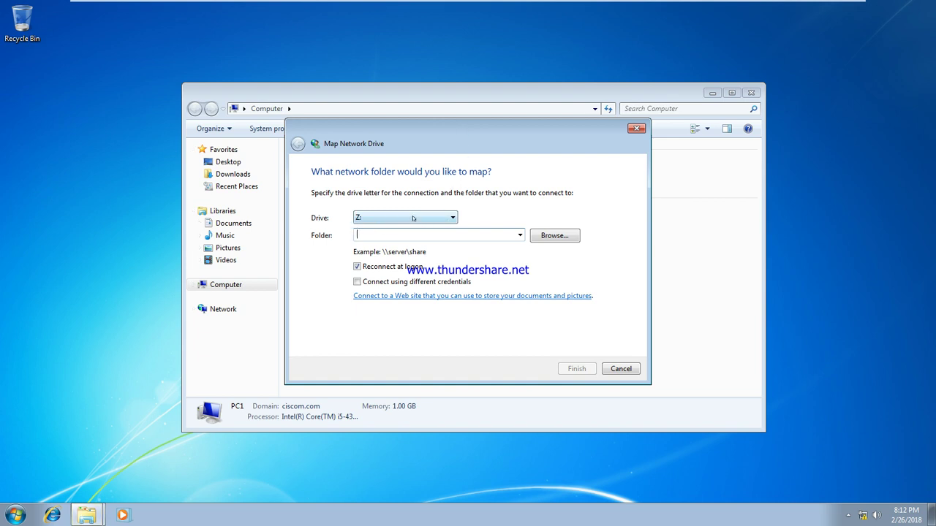
left_click(451, 218)
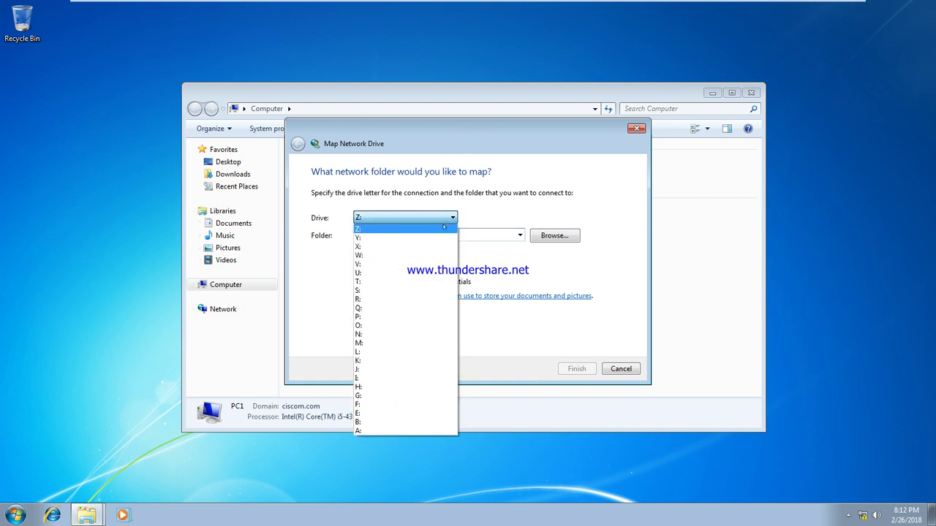
left_click(403, 247)
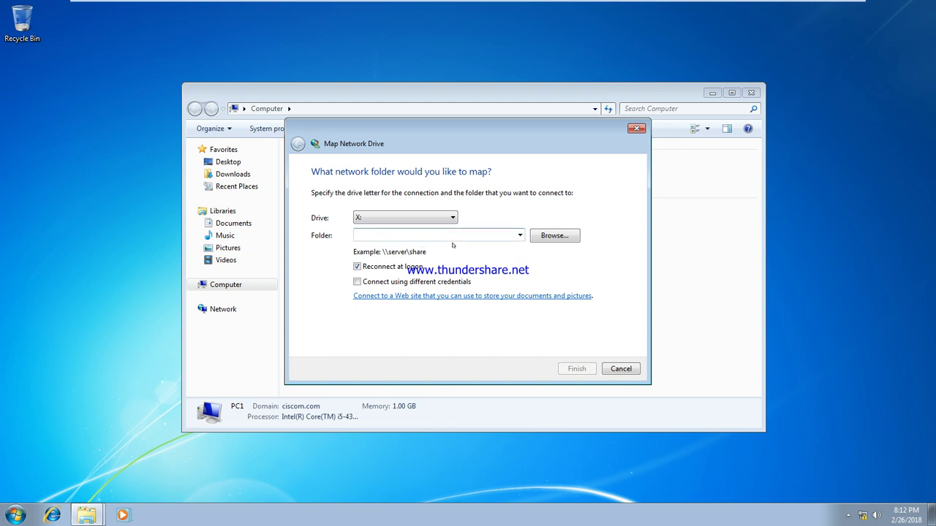
type("\\sys1\\data1")
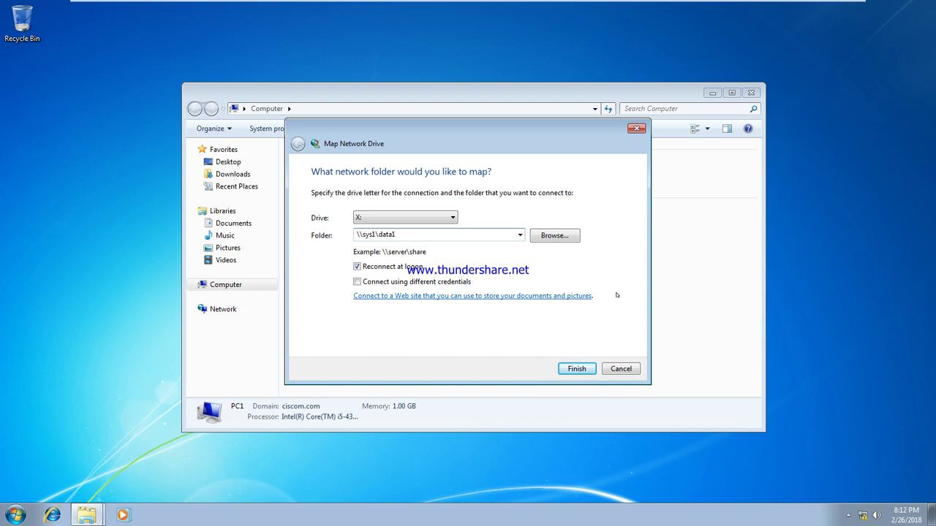
left_click(577, 369)
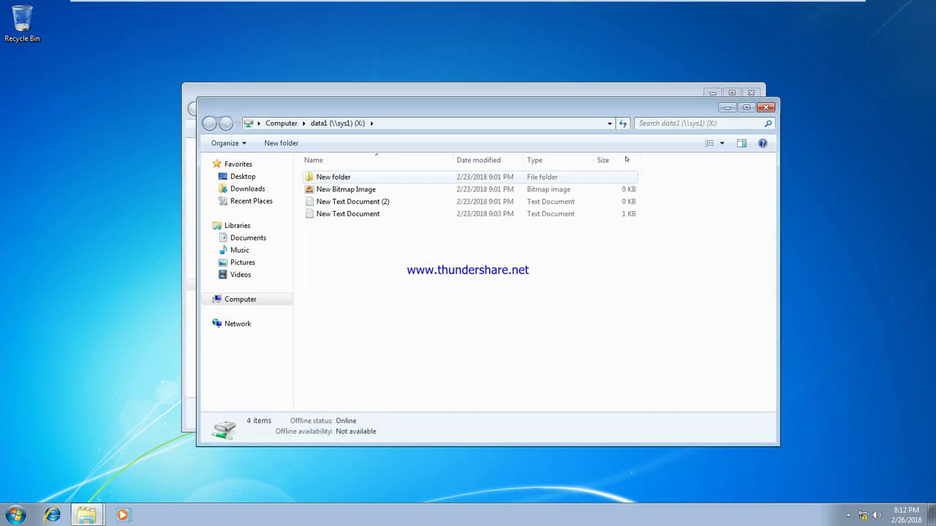
left_click(766, 107)
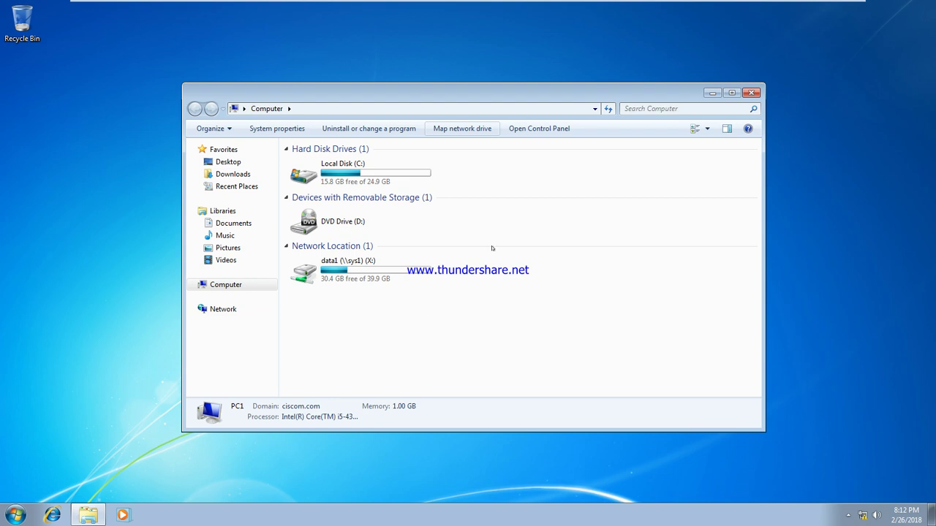
left_click(748, 93)
- Switch to the MCse Training server and set user u5's home folder connection path to \\sys1\generaldata\u5
mouse_move(577, 8)
left_click(614, 8)
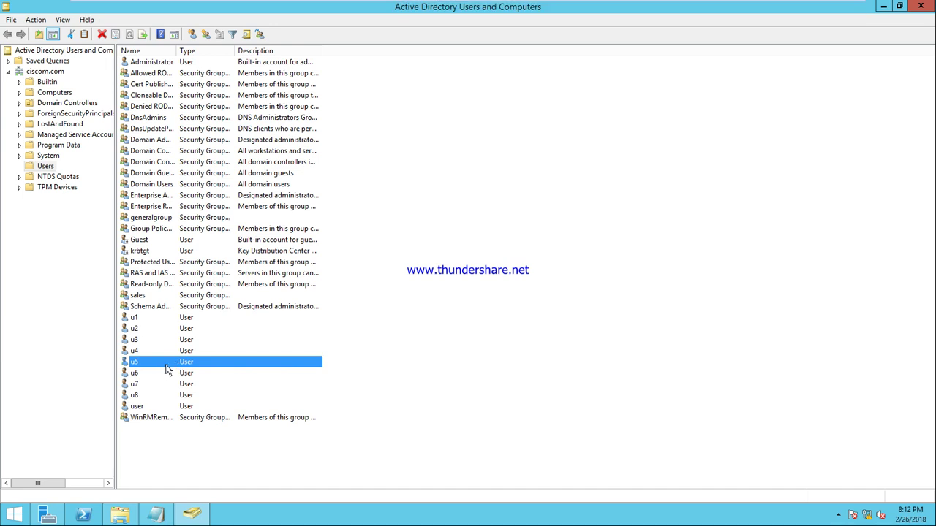
right_click(166, 365)
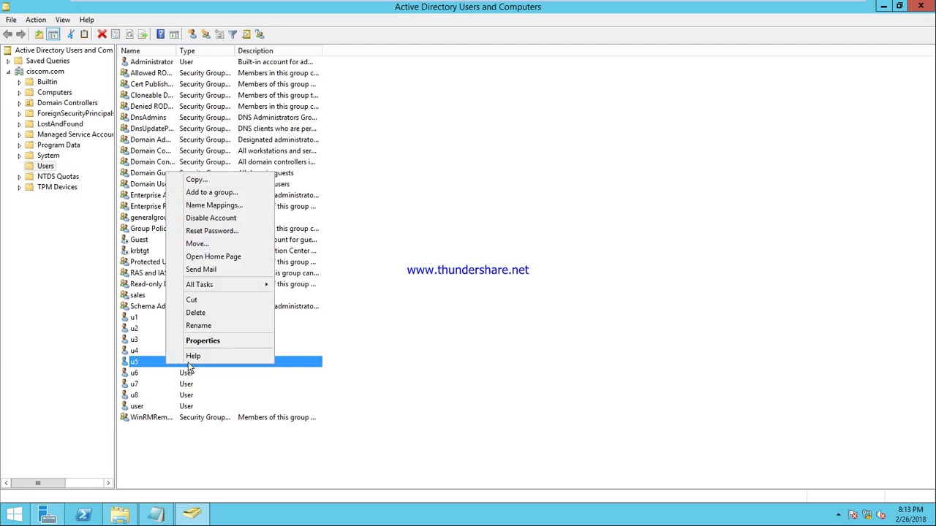
left_click(208, 341)
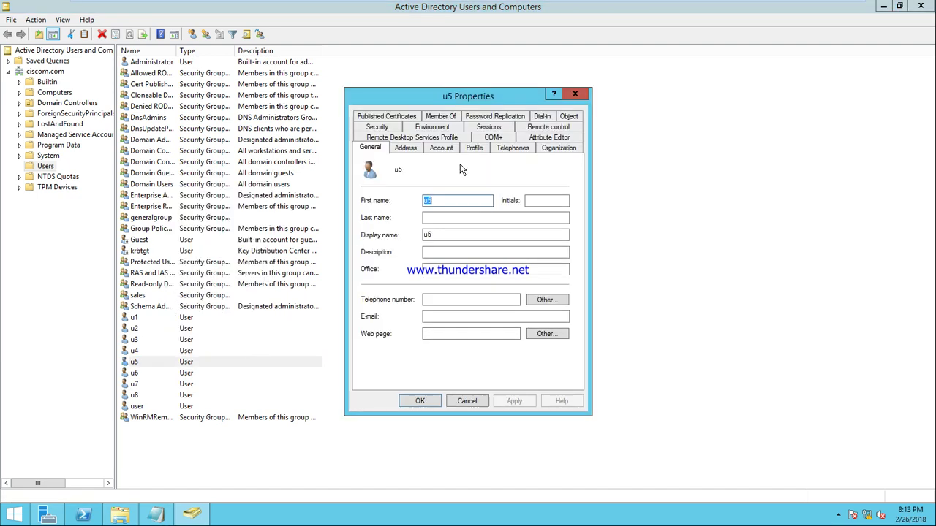
left_click(474, 149)
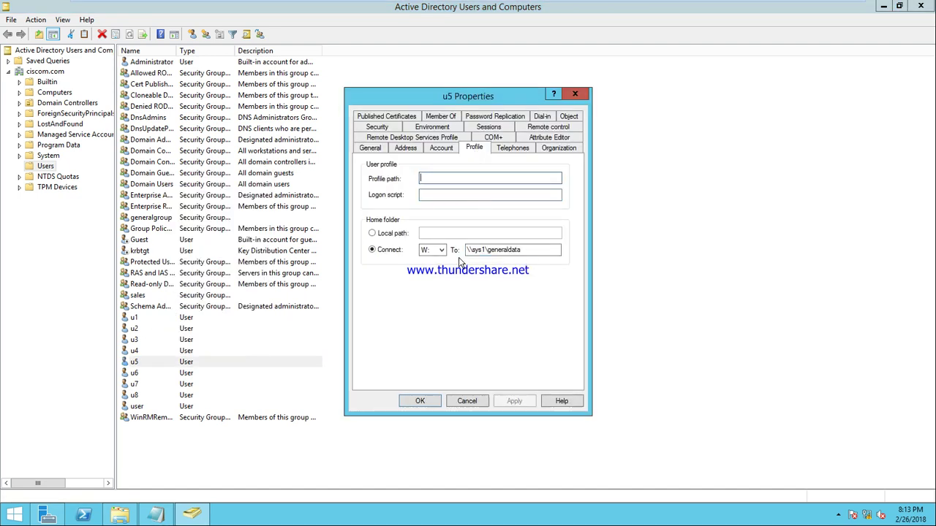
left_click_drag(468, 250, 545, 250)
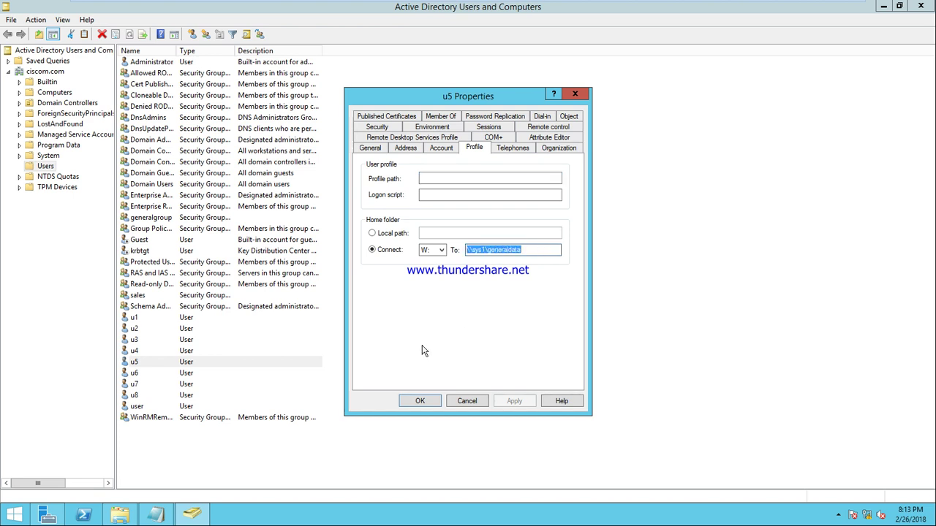
left_click(526, 252)
type("\\")
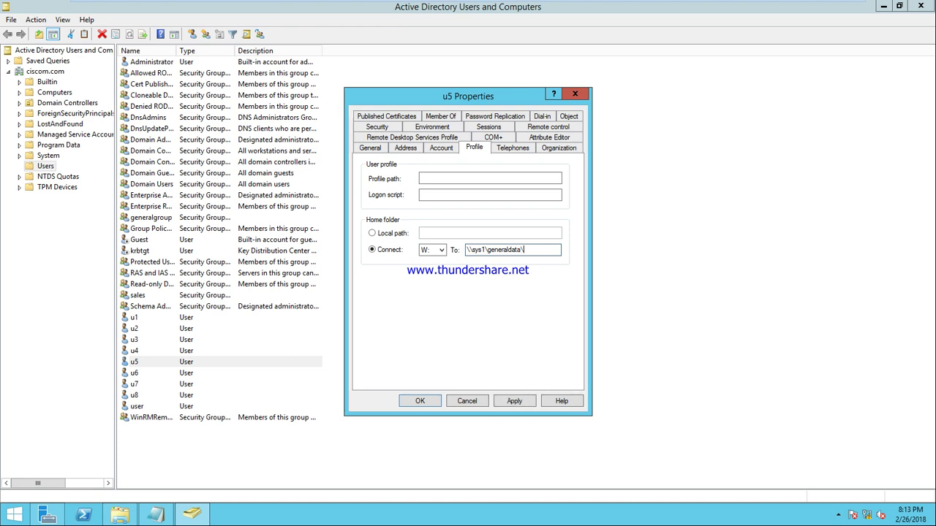
type("u5")
left_click(417, 403)
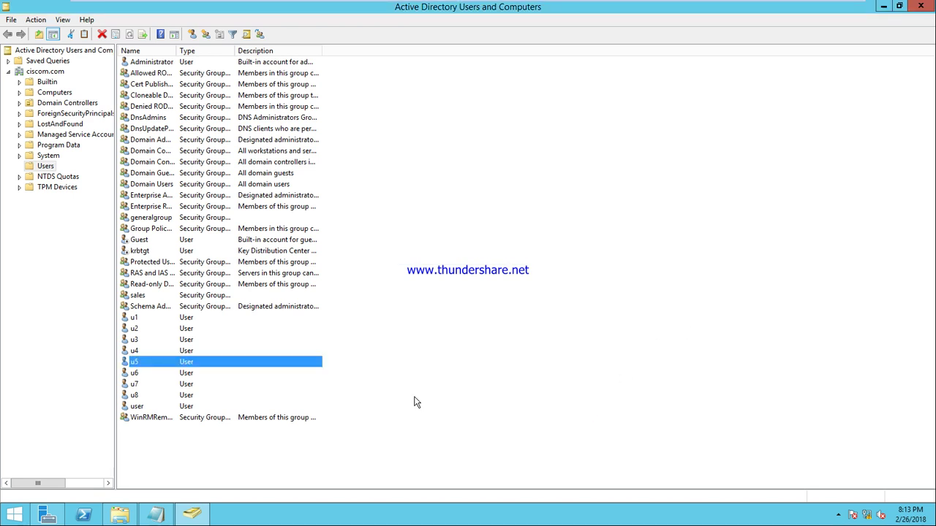
- Switch to the client training virtual machine, log off u1, and log on as another user, u5, with the account password
mouse_move(571, 4)
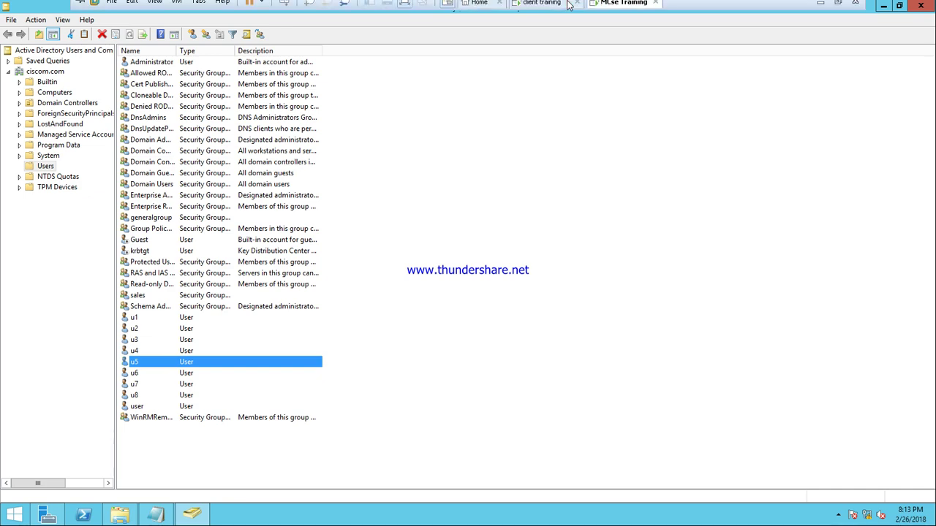
left_click(555, 13)
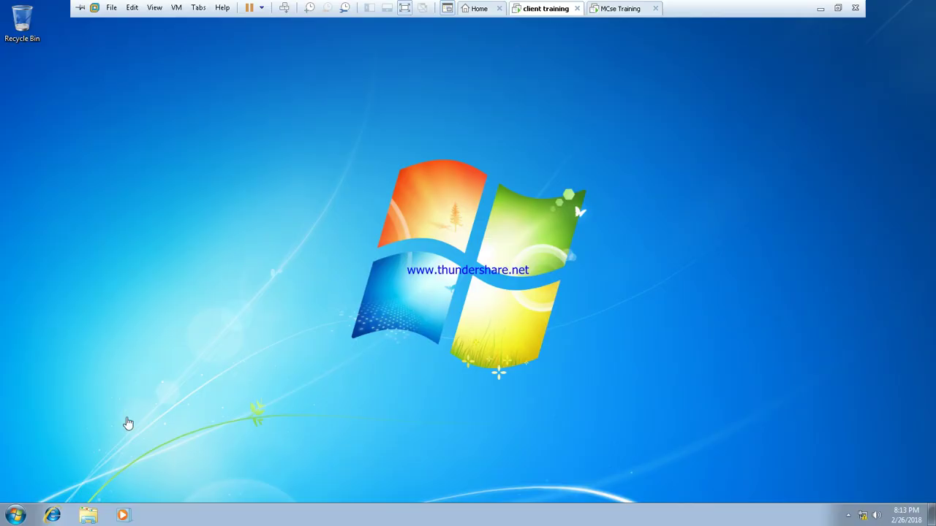
left_click(16, 515)
mouse_move(205, 484)
left_click(247, 442)
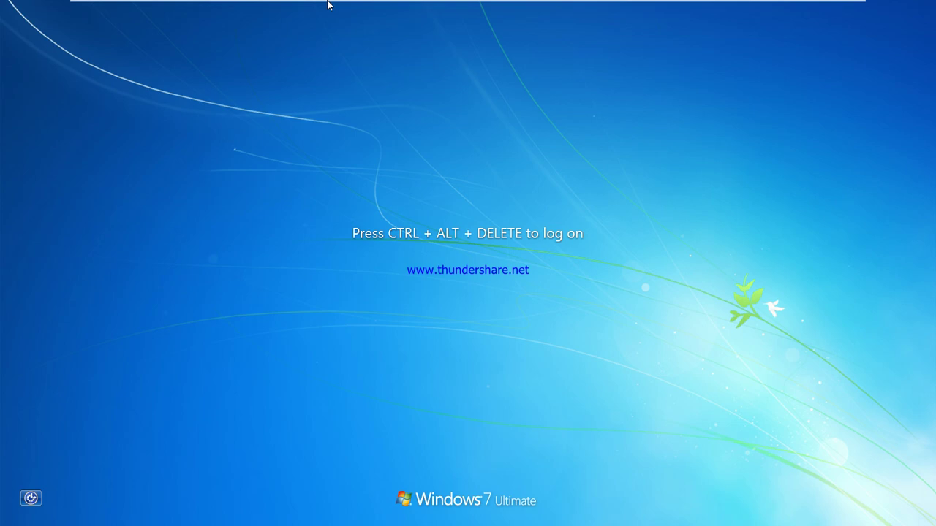
left_click(285, 8)
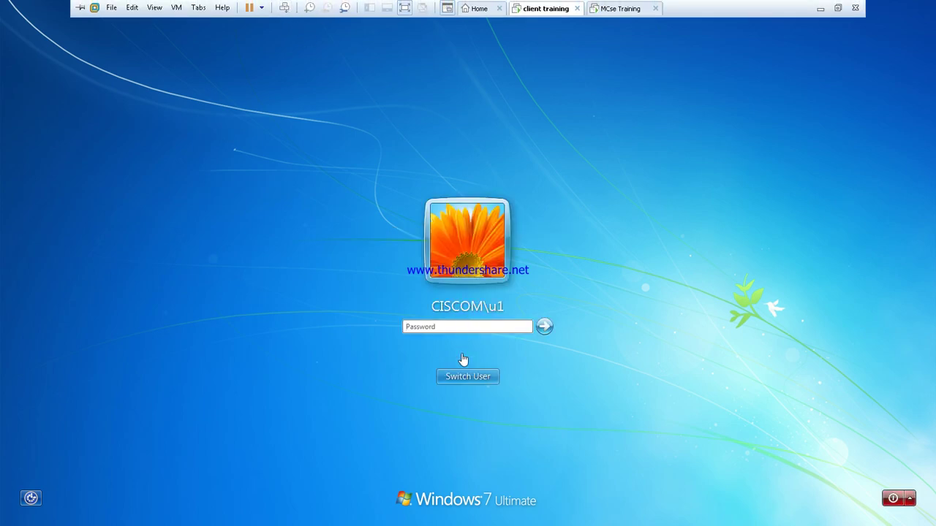
left_click(468, 376)
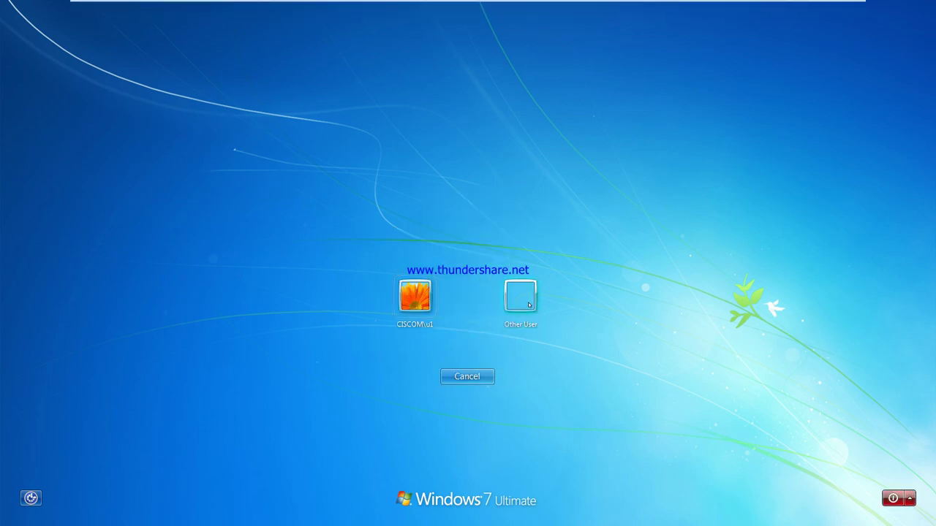
left_click(531, 302)
key("Return")
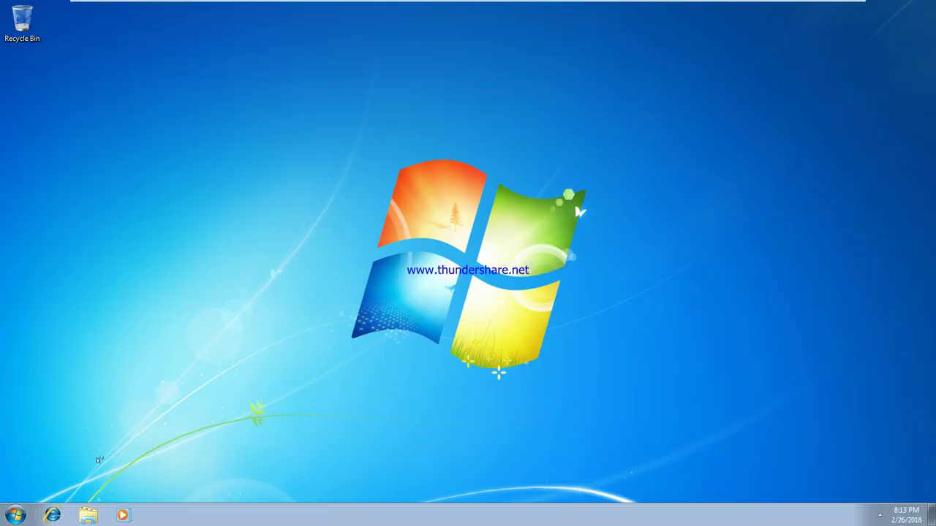
- Create a new folder and a new text document with default names in u5's home drive (W:), and return to Computer
key("super+e")
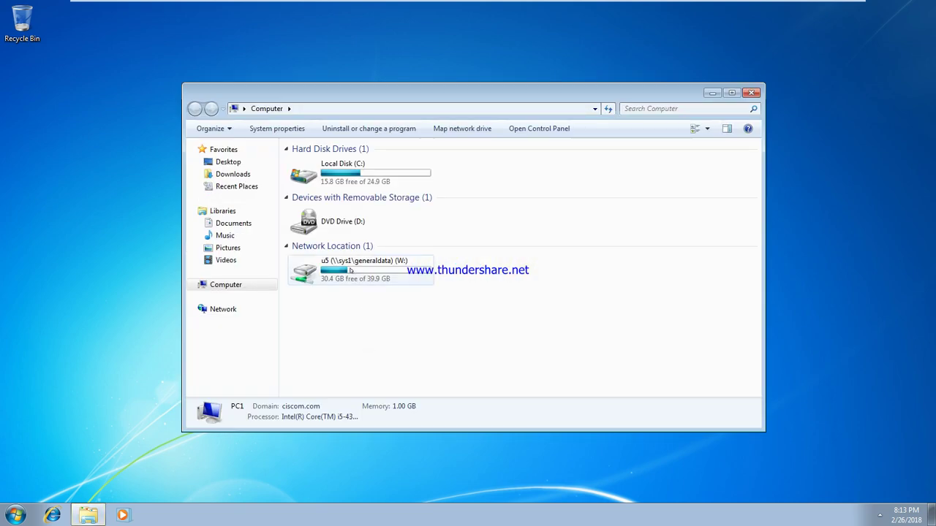
double_click(351, 271)
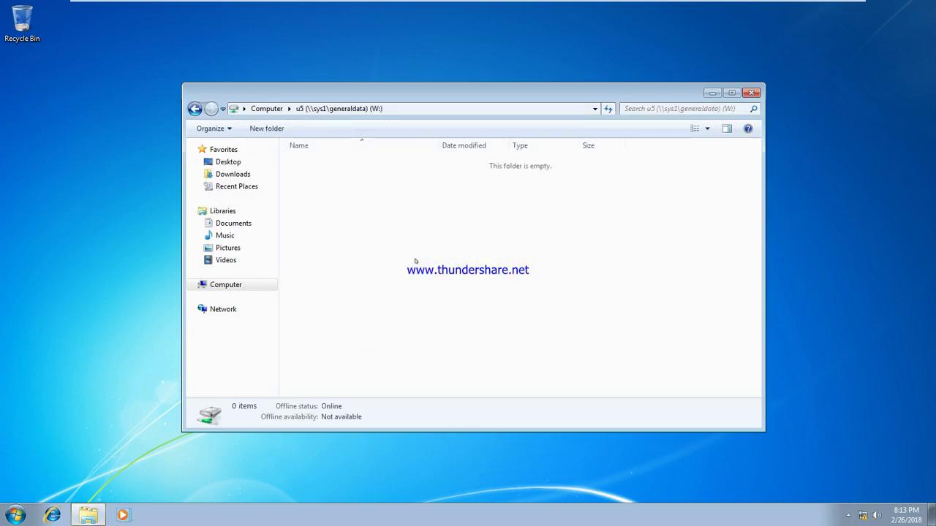
right_click(351, 208)
mouse_move(432, 319)
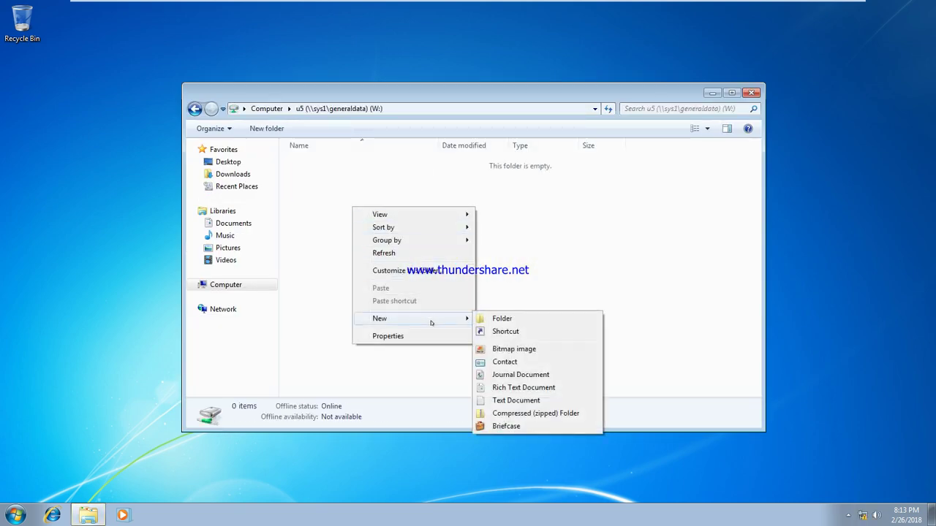
left_click(488, 322)
left_click(359, 230)
right_click(359, 224)
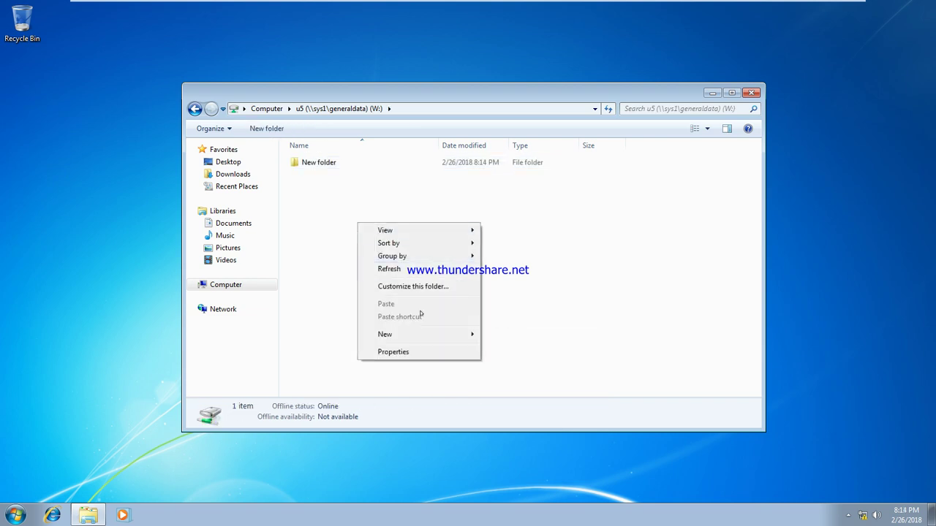
mouse_move(457, 336)
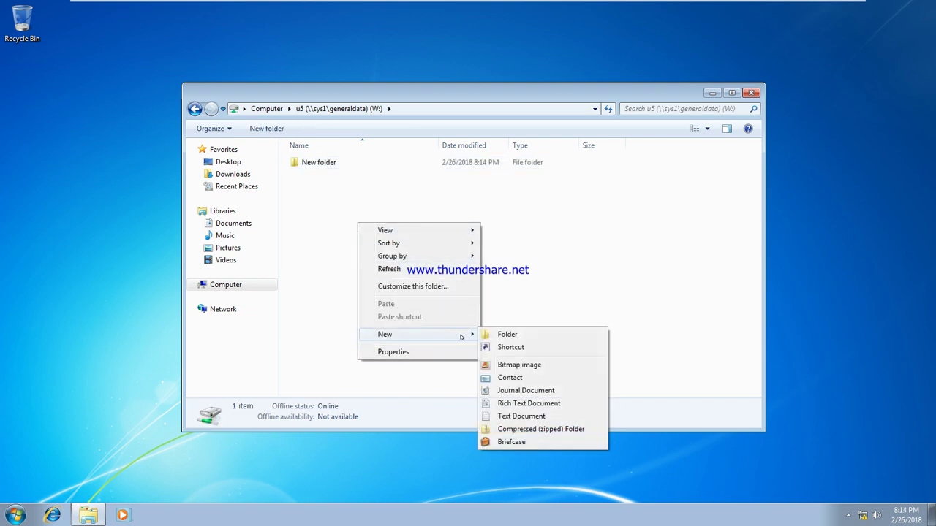
left_click(514, 414)
left_click(387, 267)
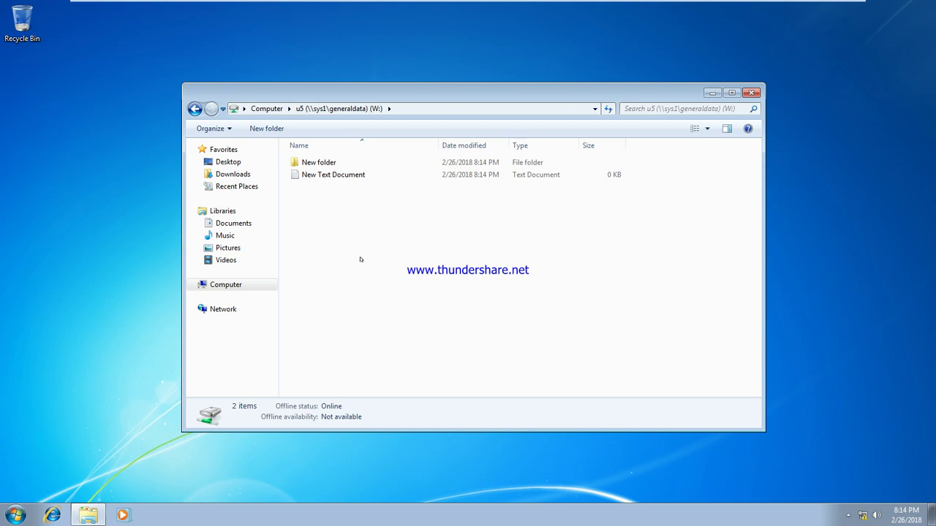
left_click(193, 108)
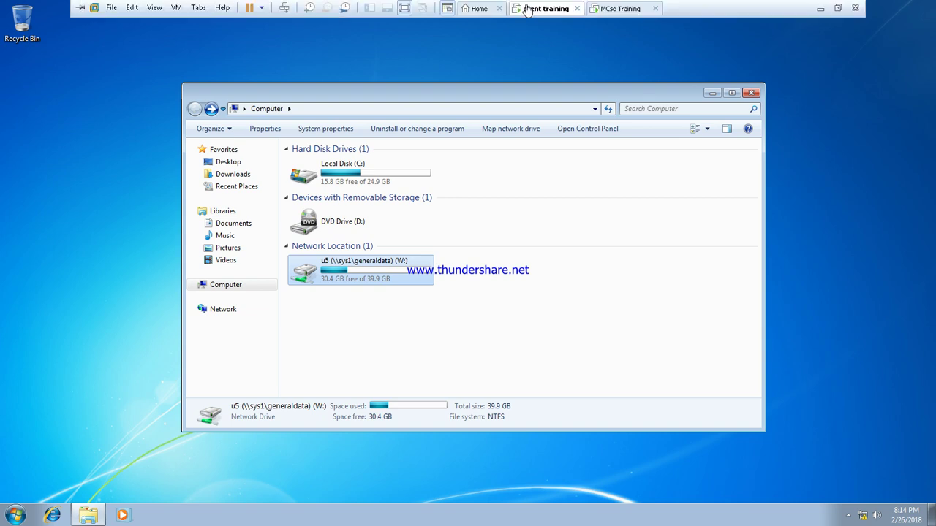
- On the MCse Training server, view the contents of the u5 folder in C:\generaldata, and return to the client training virtual machine
left_click(612, 9)
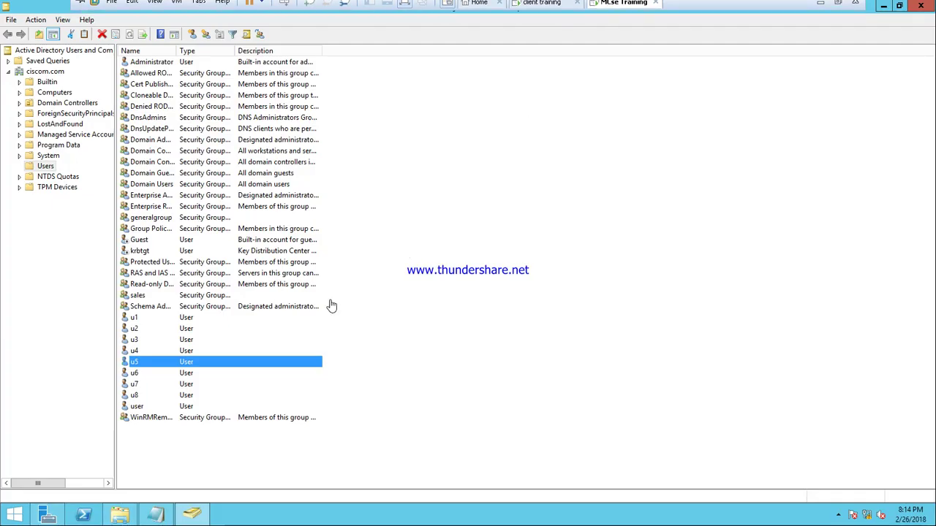
left_click(129, 519)
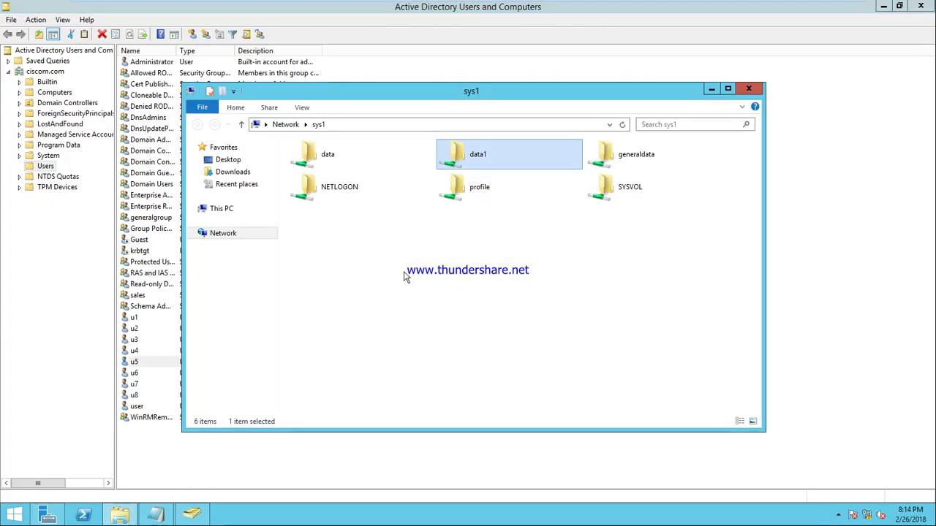
left_click(220, 209)
double_click(336, 260)
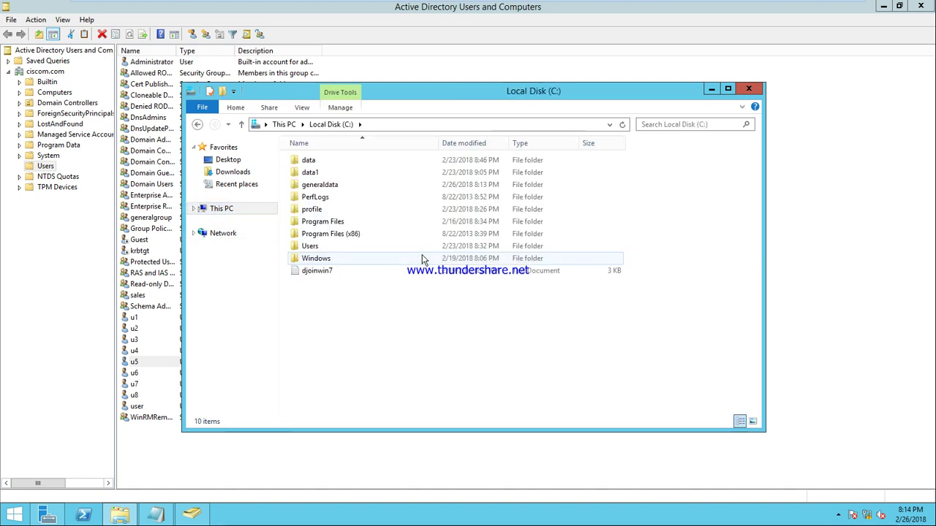
double_click(319, 186)
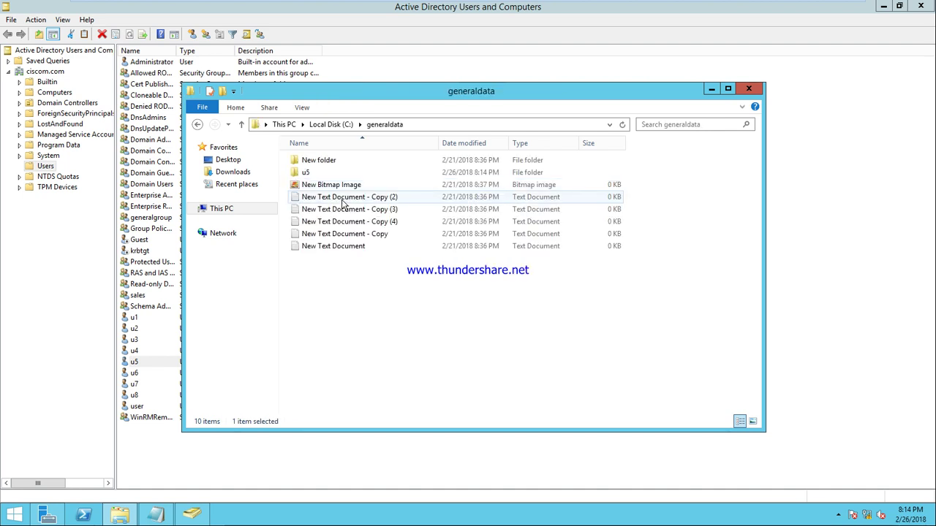
key("u")
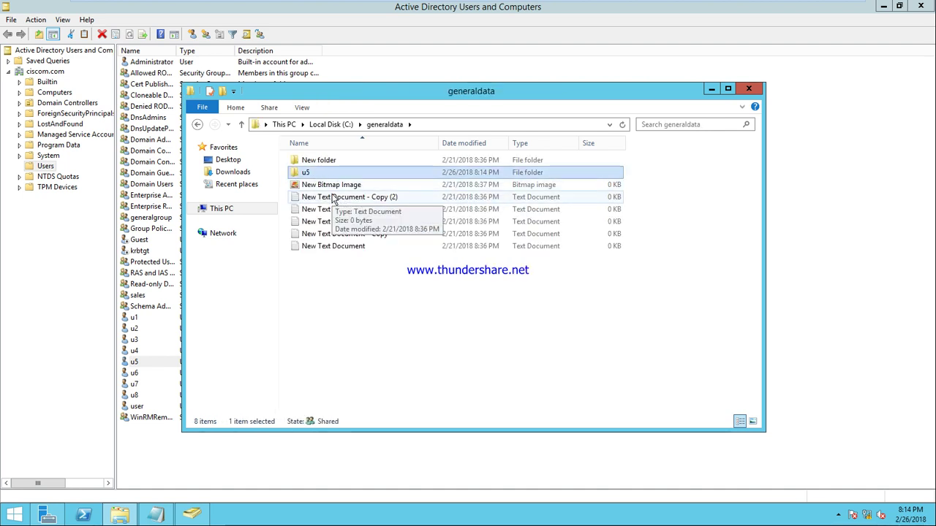
double_click(319, 174)
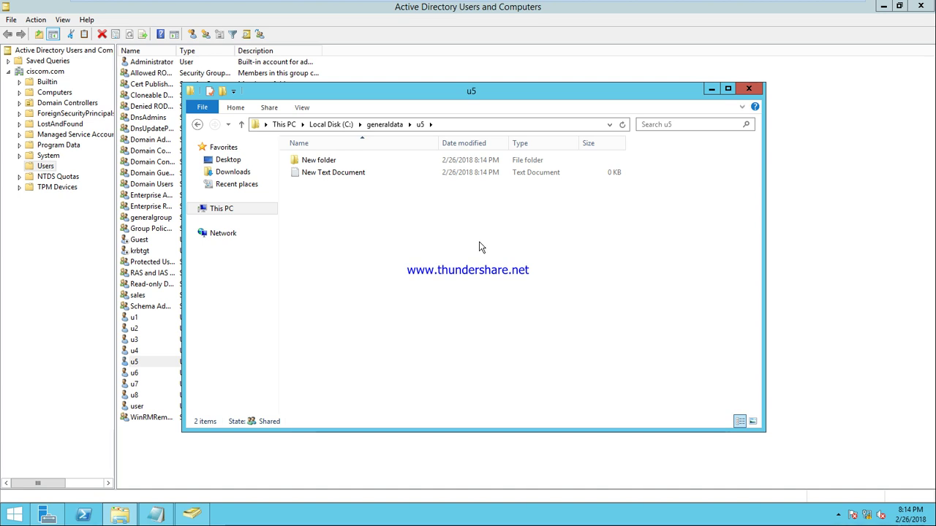
mouse_move(731, 3)
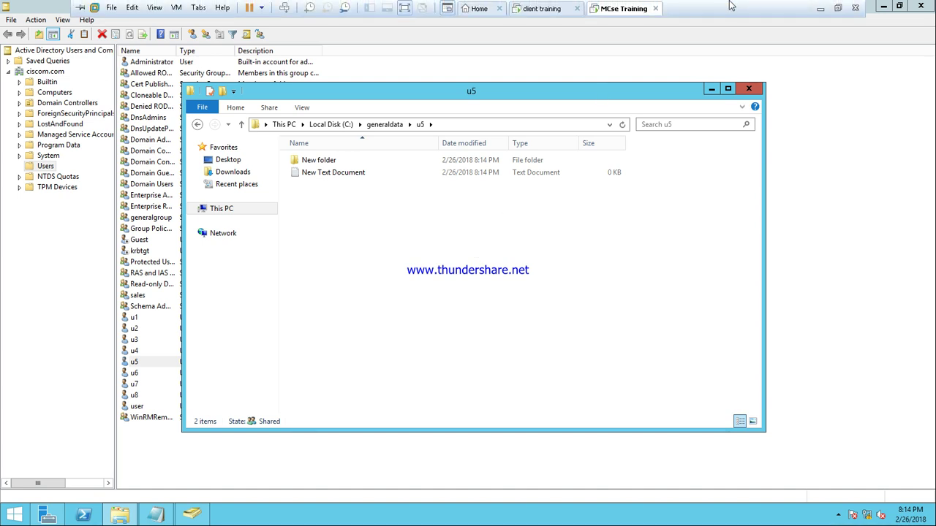
left_click(537, 9)
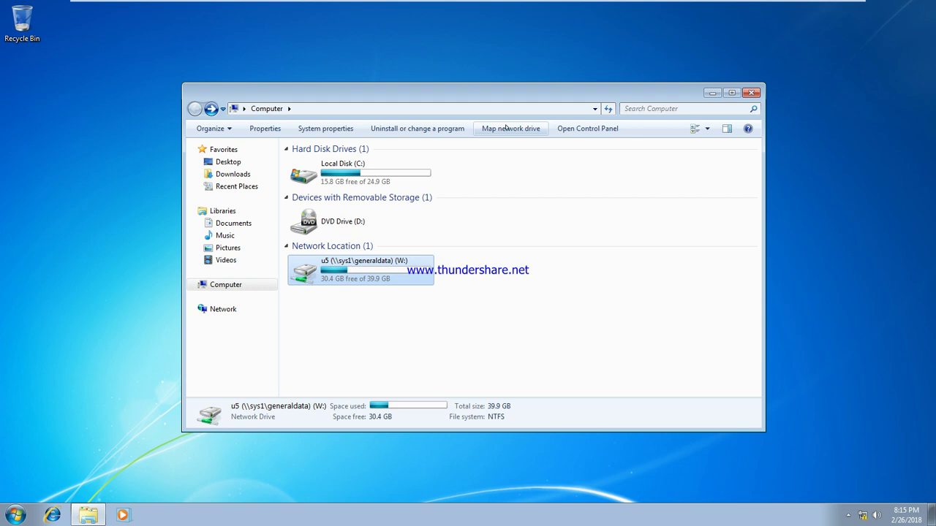
- Switch to the MCse Training server and review the home folder connection in user u5's profile properties, leaving the settings unaltered
mouse_move(514, 6)
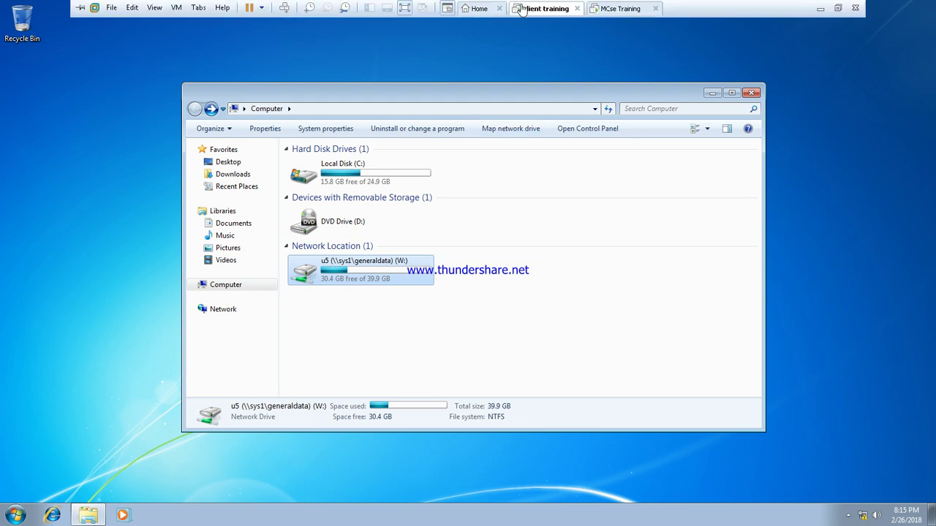
left_click(621, 9)
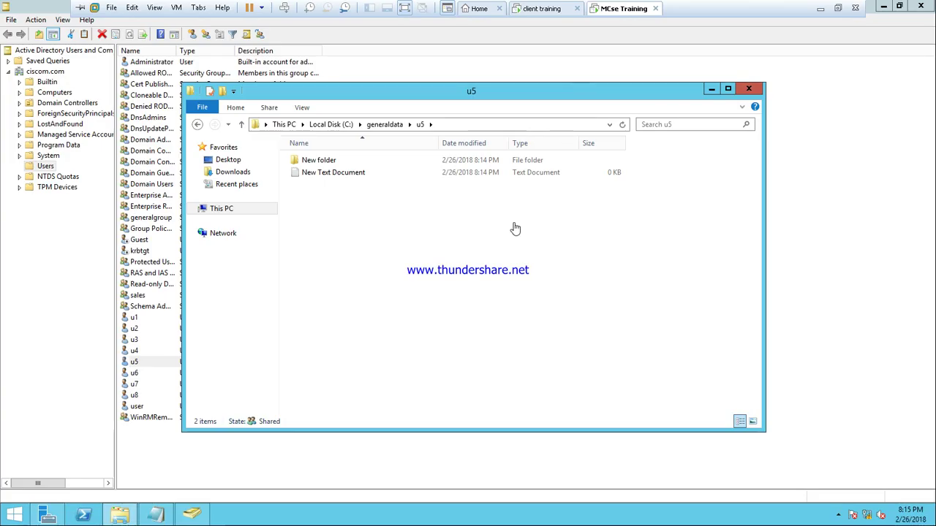
left_click(752, 91)
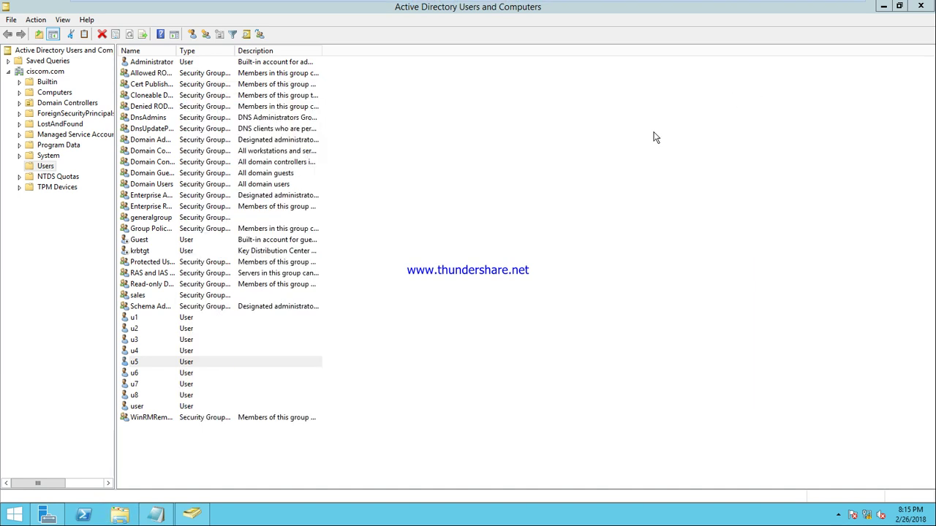
right_click(155, 362)
left_click(191, 336)
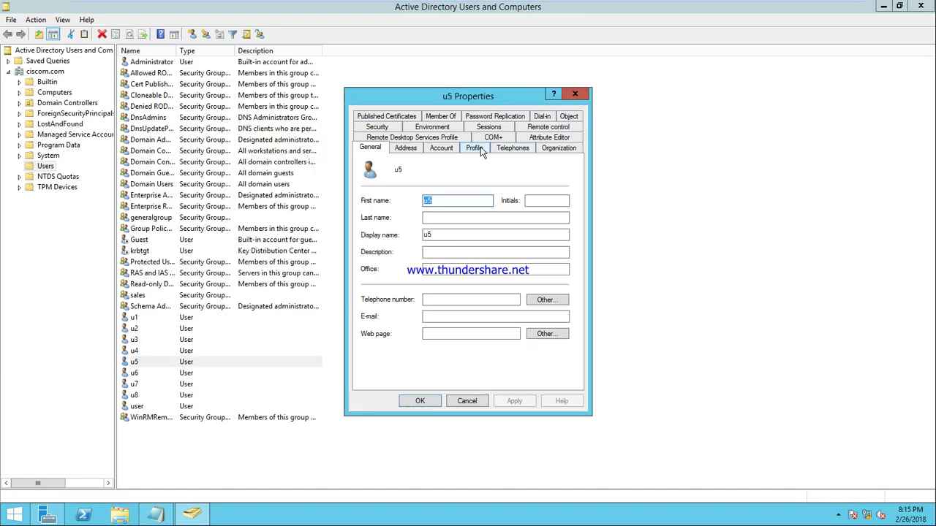
left_click(474, 148)
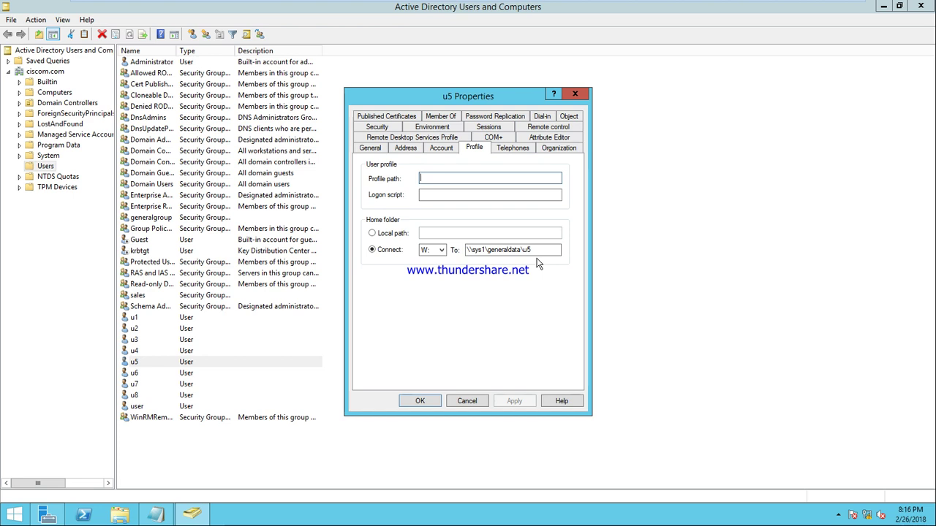
left_click(467, 401)
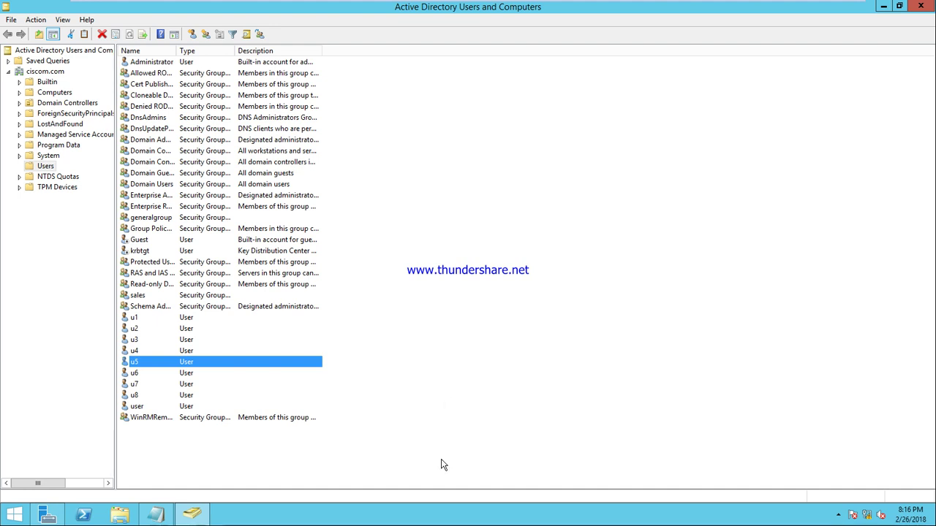
- Minimize the server's open windows, create a text document named Dmap on the desktop, and open it for editing
left_click(883, 6)
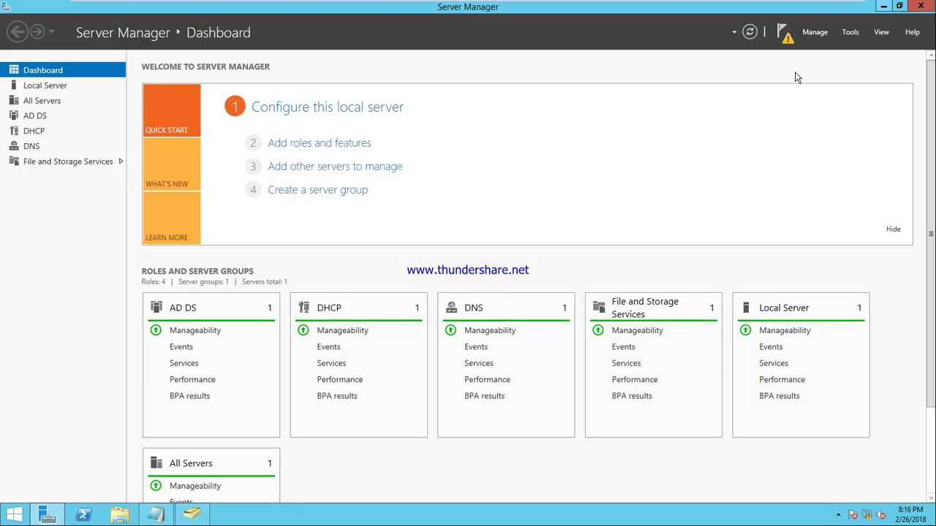
left_click(885, 6)
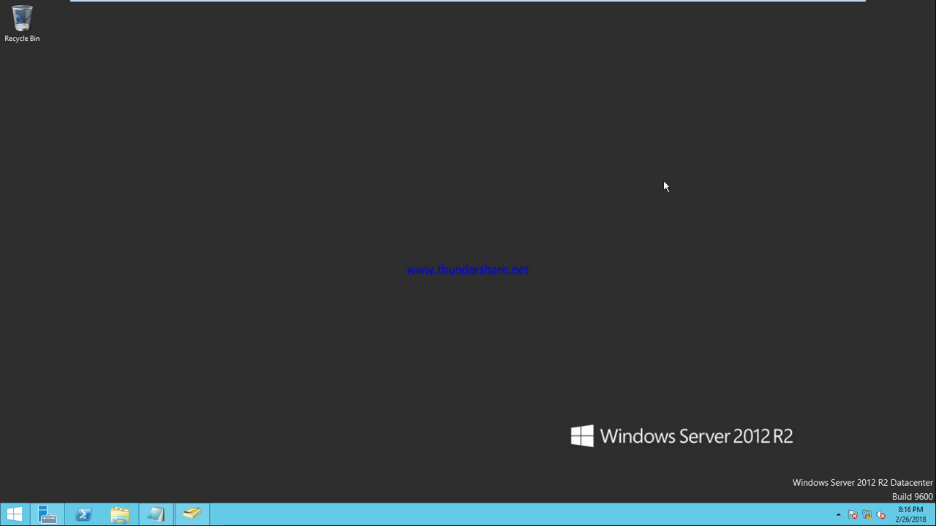
right_click(99, 76)
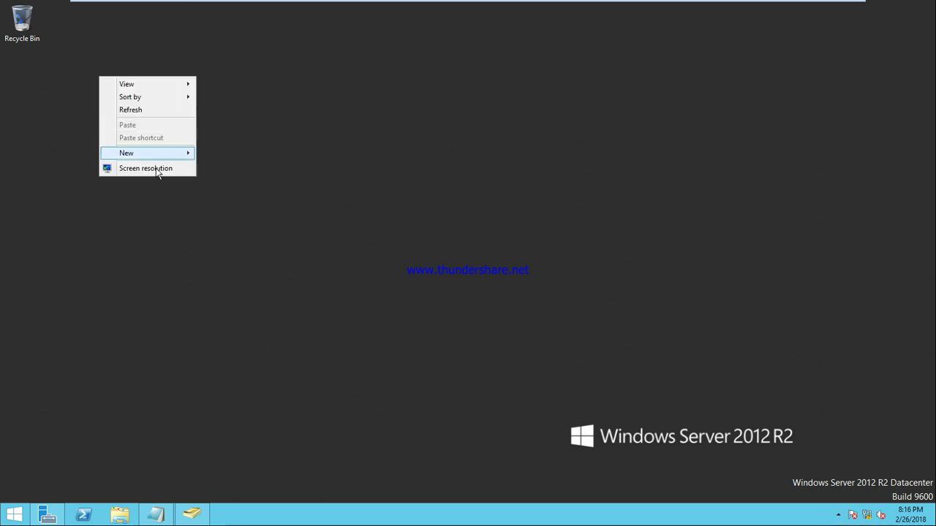
mouse_move(175, 160)
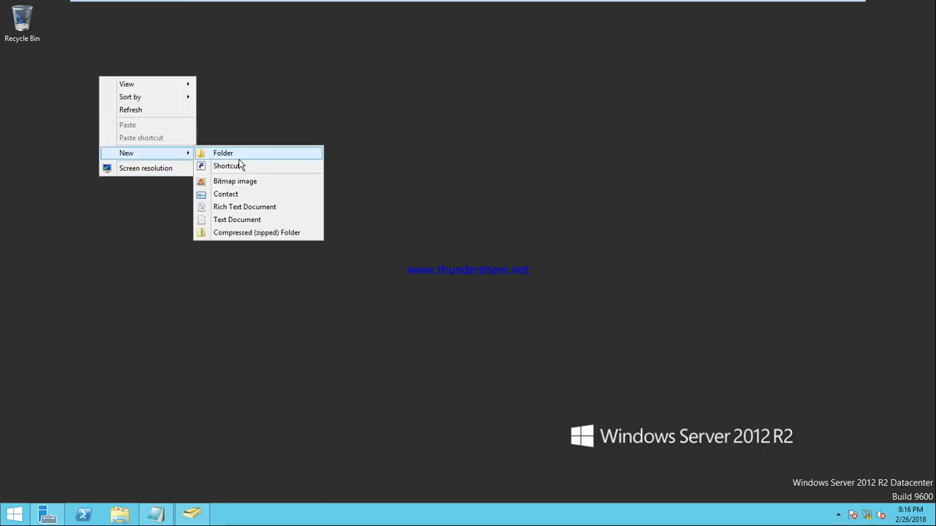
left_click(247, 221)
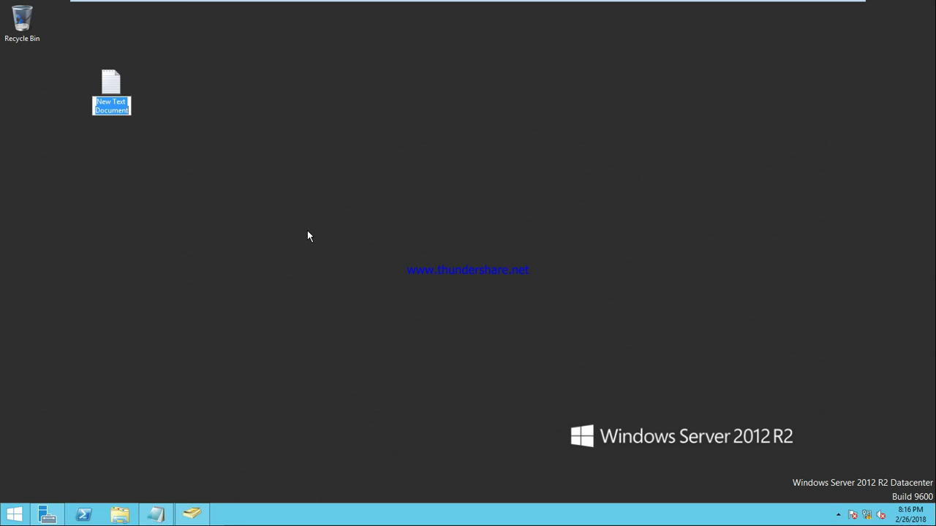
type("script")
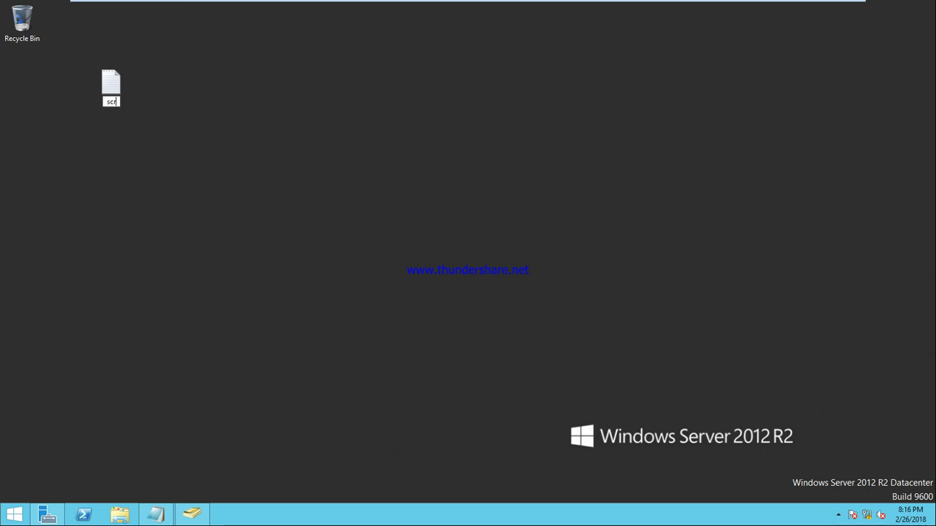
key("BackSpace")
key("BackSpace")
key("BackSpace")
key("BackSpace")
key("BackSpace")
key("BackSpace")
type("Dmap")
key("Return")
key("Return")
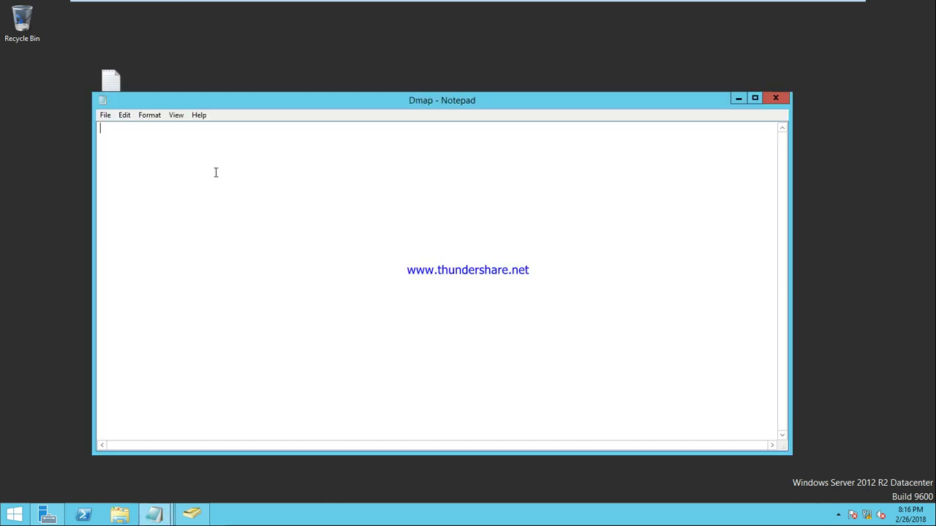
- Write the script lines "Net use q: \\sys1\generaldata" and "net use j: \\sys1\data1", and begin a third line with "net use"
type("Net")
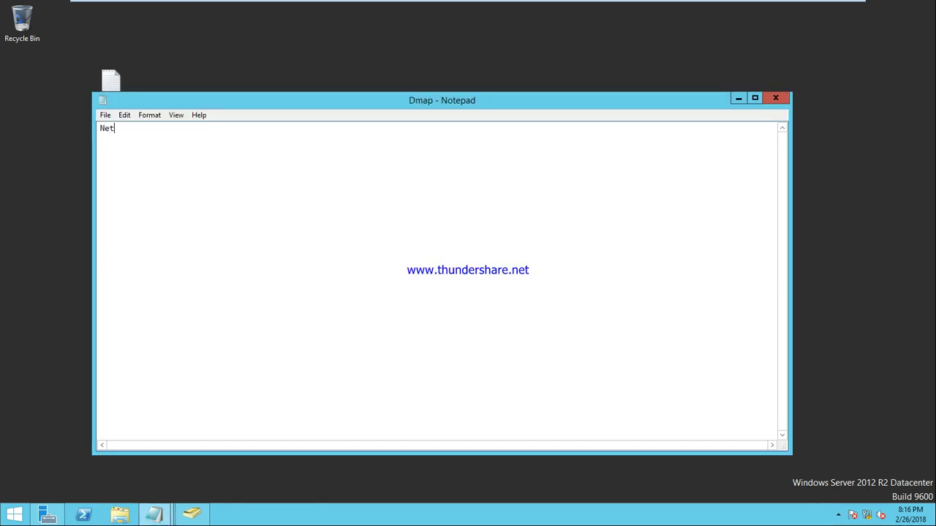
type(" use q")
type(": \\\\sys1\\general data")
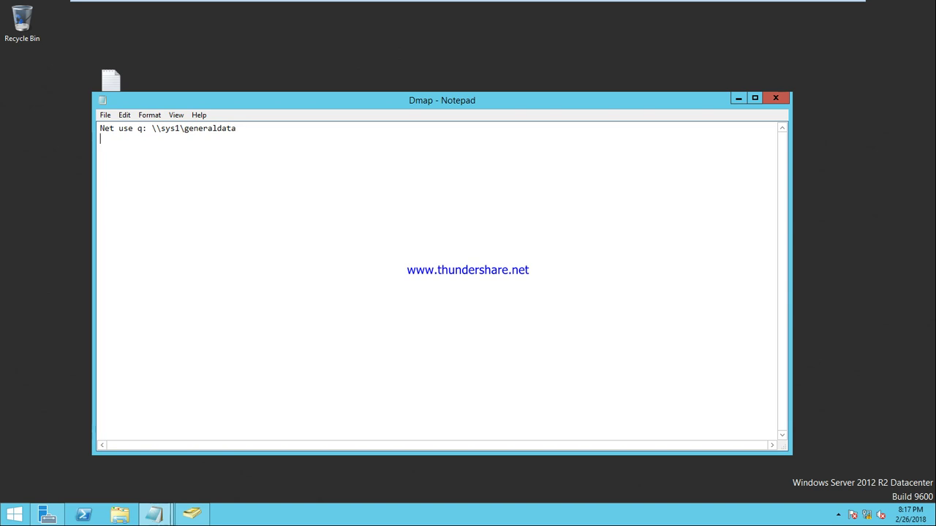
type("net use j: \\\\sys1\\data1")
key("Return")
type("net use")
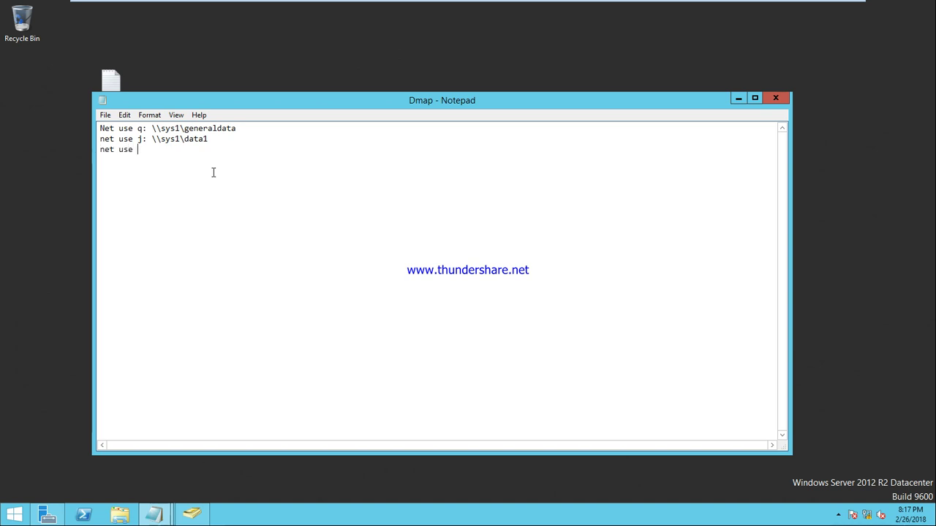
- View the list of shared folders on \\sys1, and return to the Dmap script
left_click(71, 448)
key("super+r")
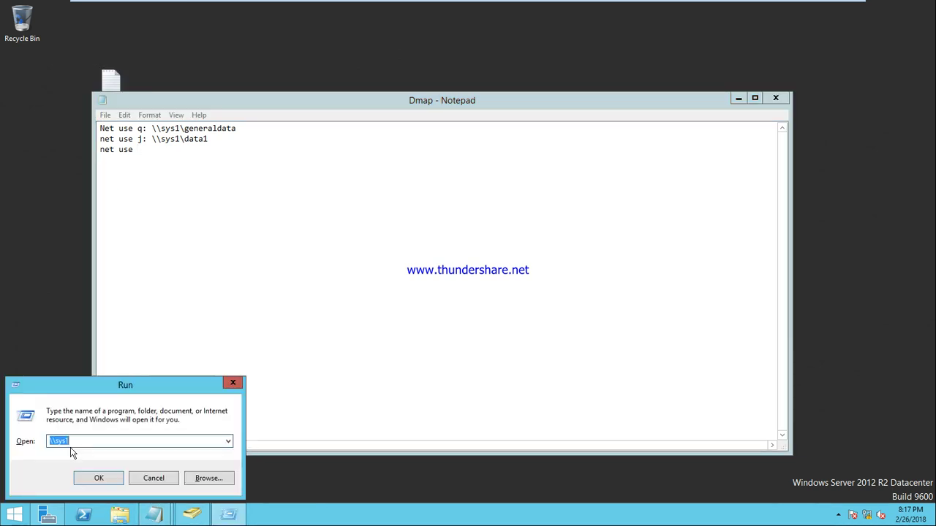
key("Return")
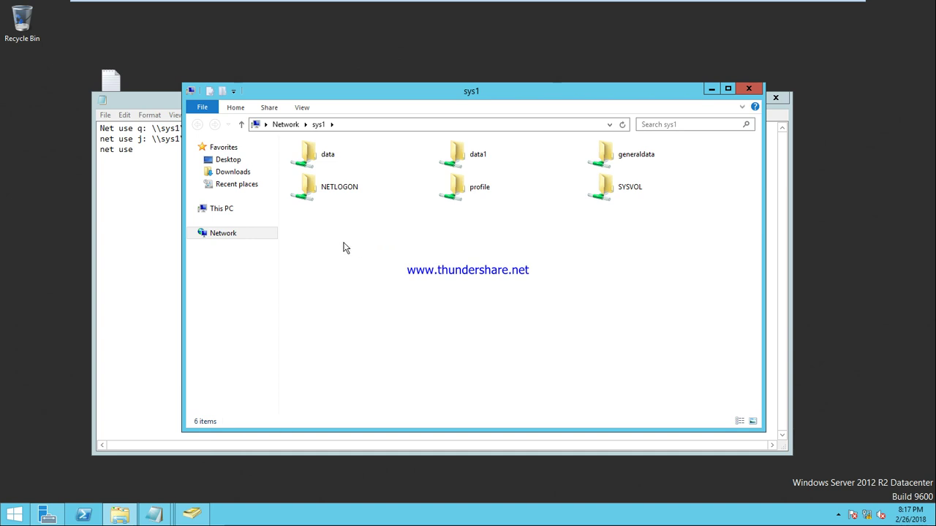
left_click(747, 89)
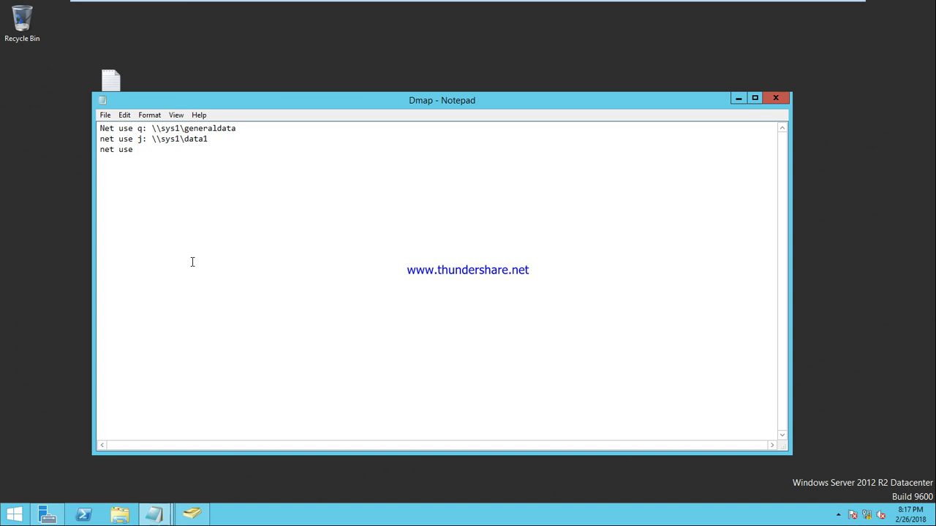
- Complete the third script line with "h: \\sys1\data" and add a final "exit" line
type("h: \\\\sys1\\data")
key("Return")
type("exit")
- Save the script to the desktop as the batch file Dmap.bat, and close Notepad
left_click(106, 116)
left_click(130, 167)
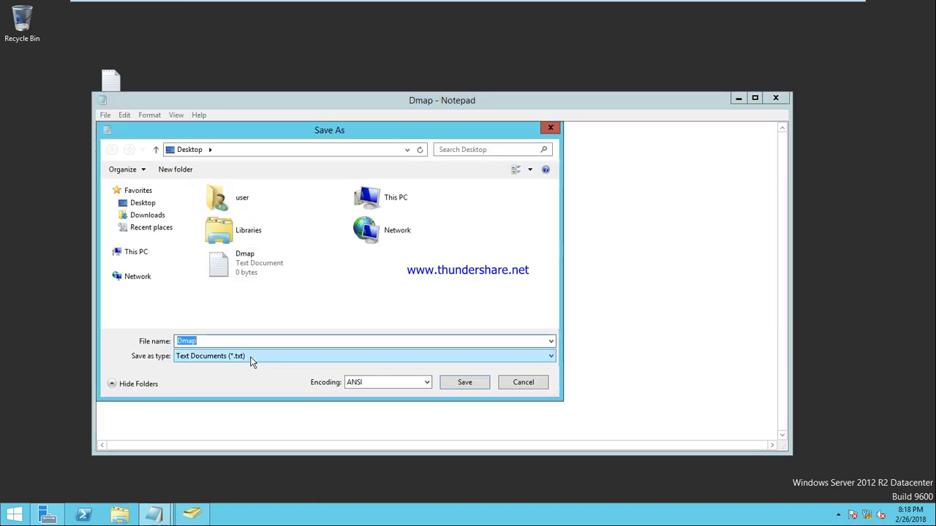
left_click(241, 343)
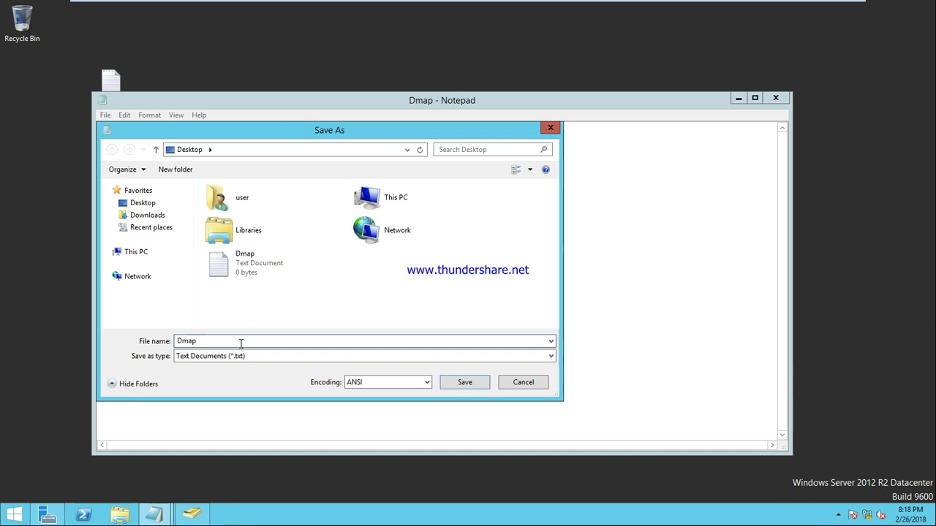
type(".bat")
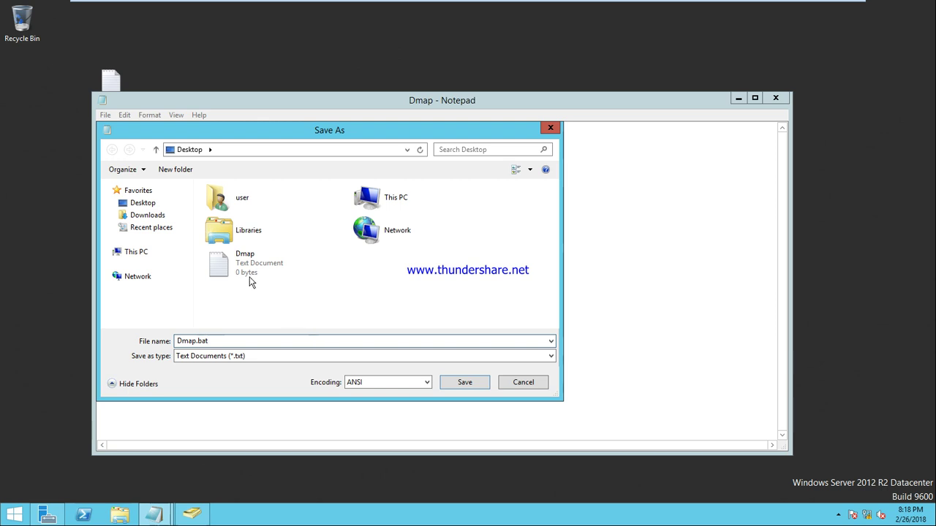
left_click(174, 204)
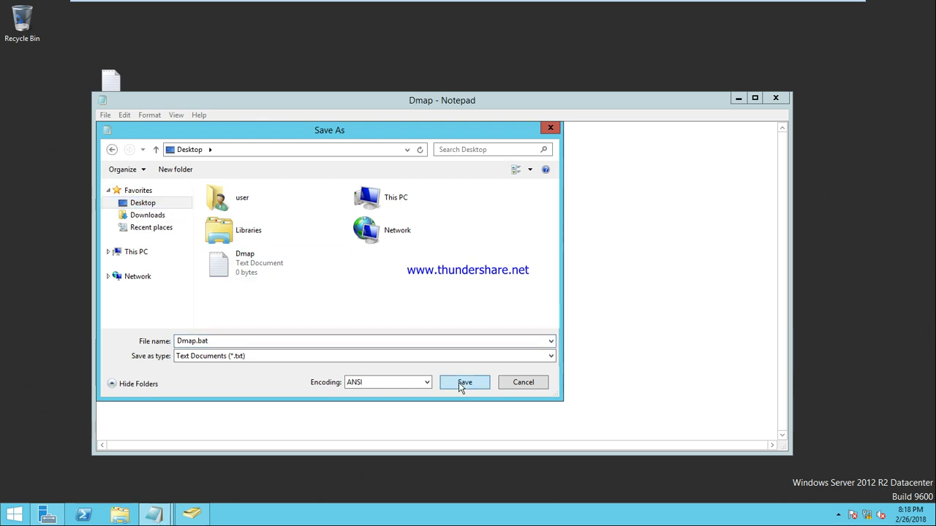
left_click(465, 383)
left_click(779, 98)
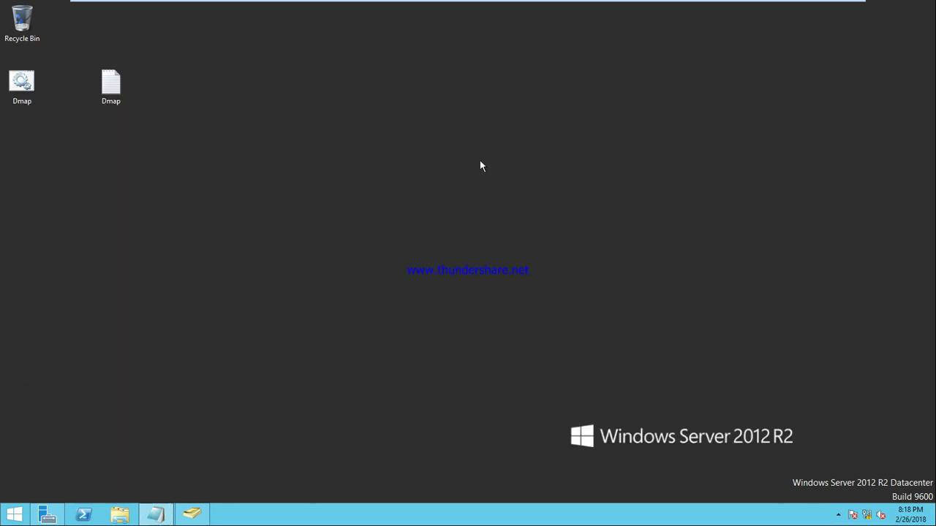
- Run the Dmap batch file from the desktop and check the mapped network drives in This PC
left_click(30, 90)
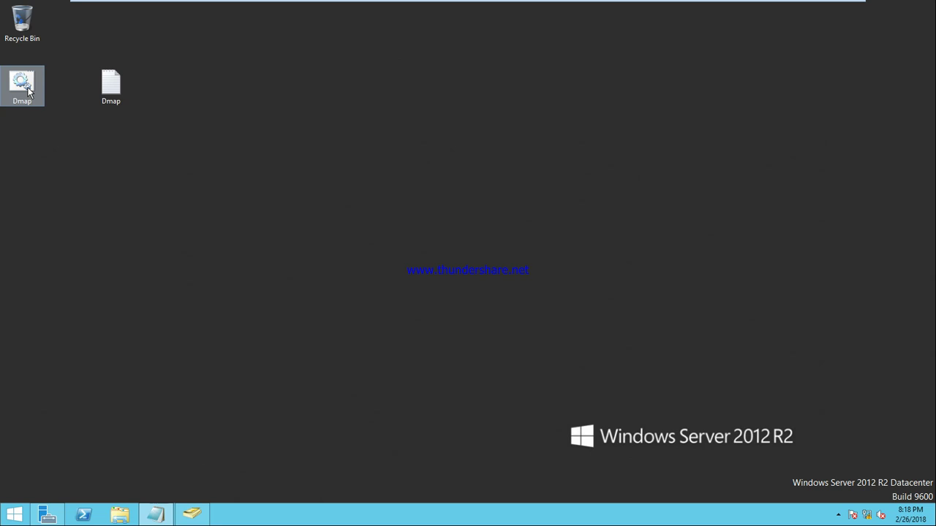
double_click(29, 90)
left_click(265, 144)
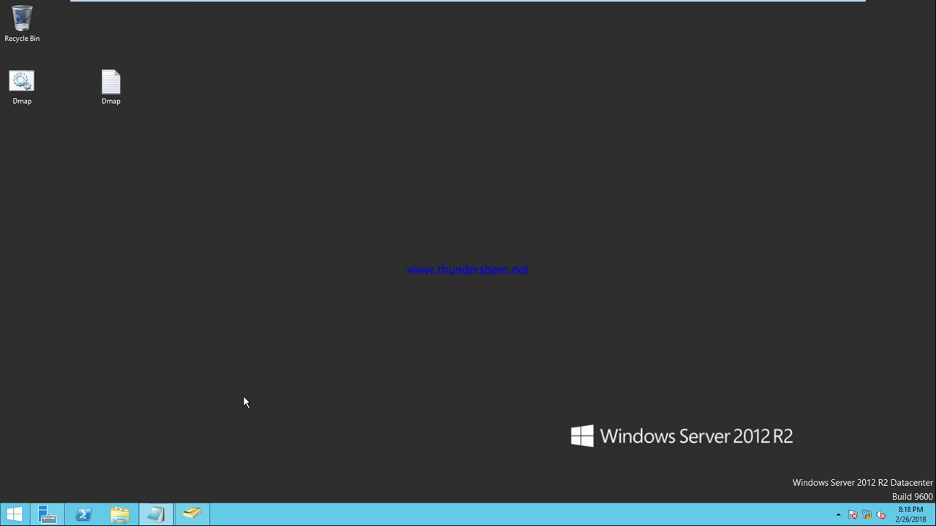
left_click(119, 515)
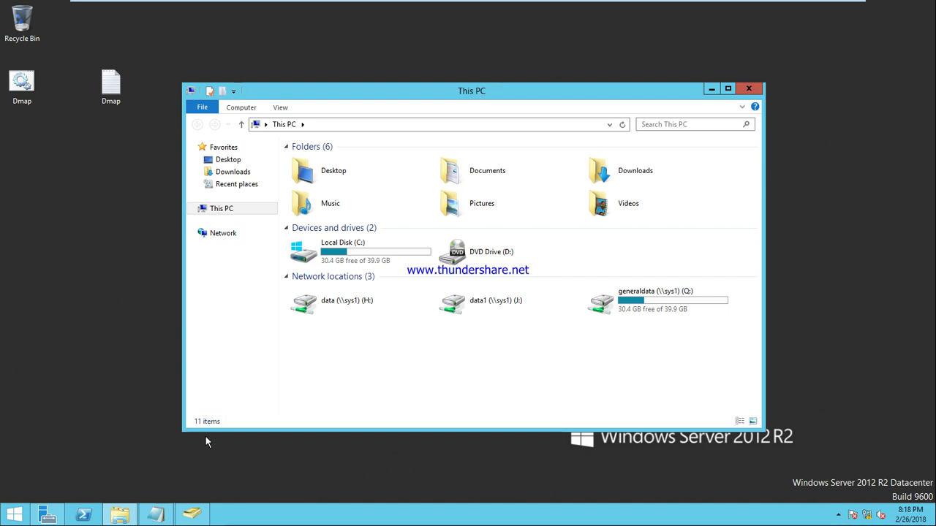
left_click(748, 89)
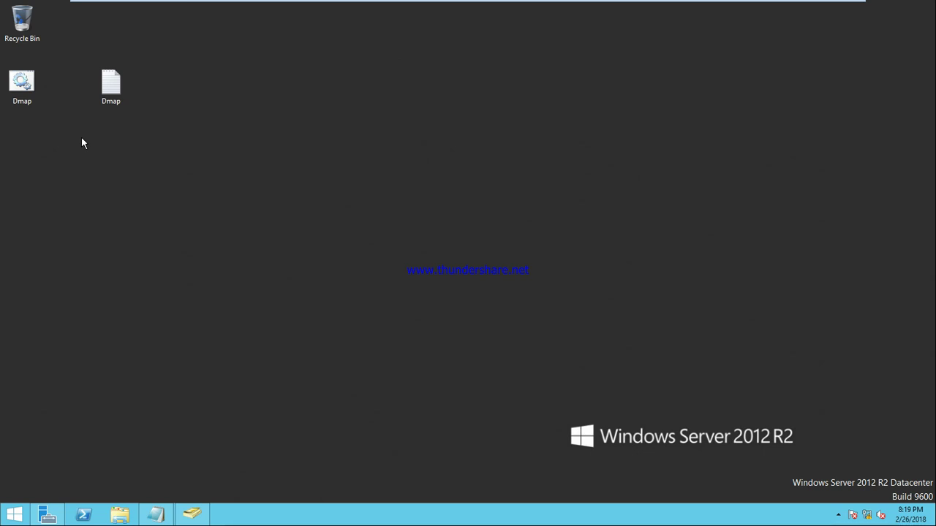
- Copy the Dmap batch file from the desktop, and open the C:\Windows\SYSVOL folder in File Explorer
left_click(22, 84)
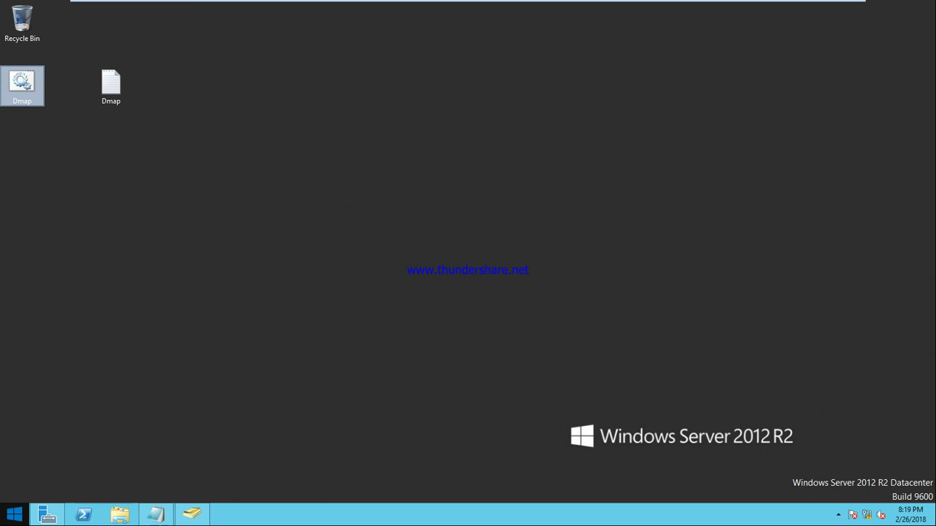
mouse_move(47, 515)
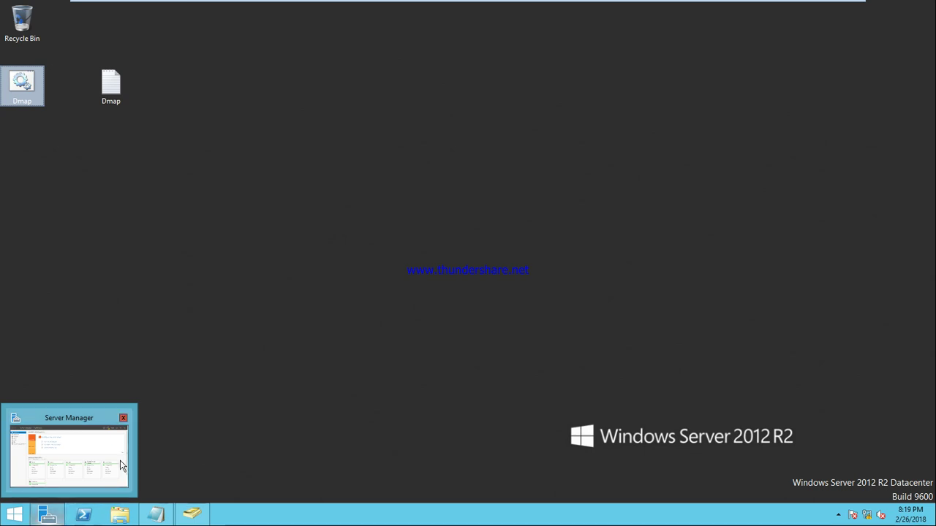
left_click(120, 516)
double_click(325, 256)
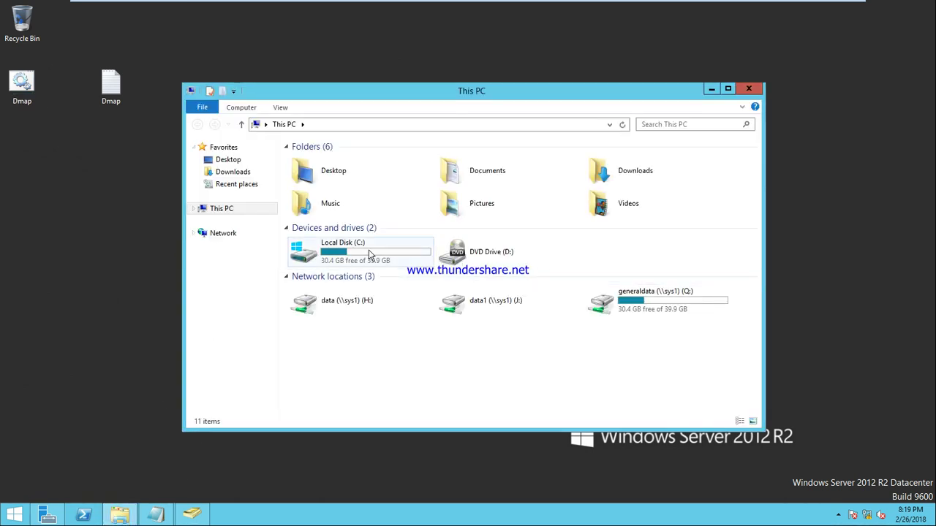
left_click(318, 261)
double_click(317, 261)
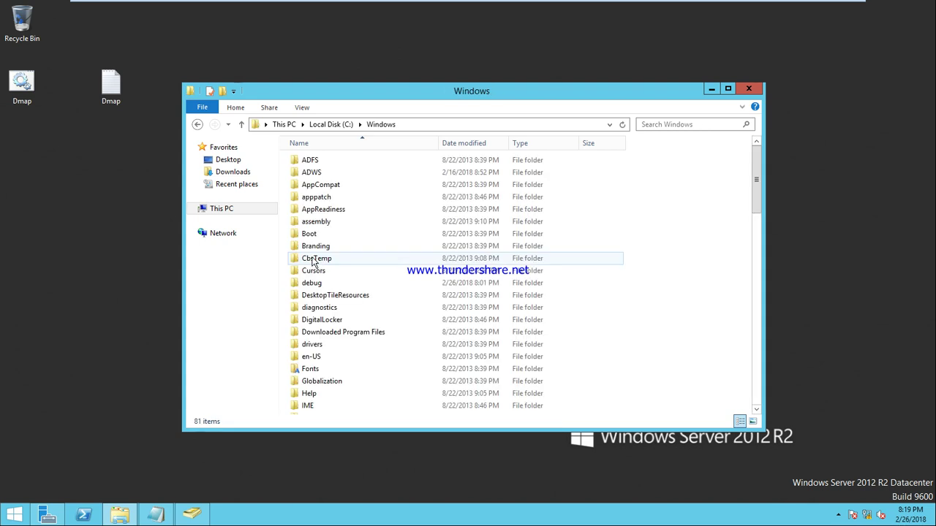
left_click(318, 265)
type("sysv")
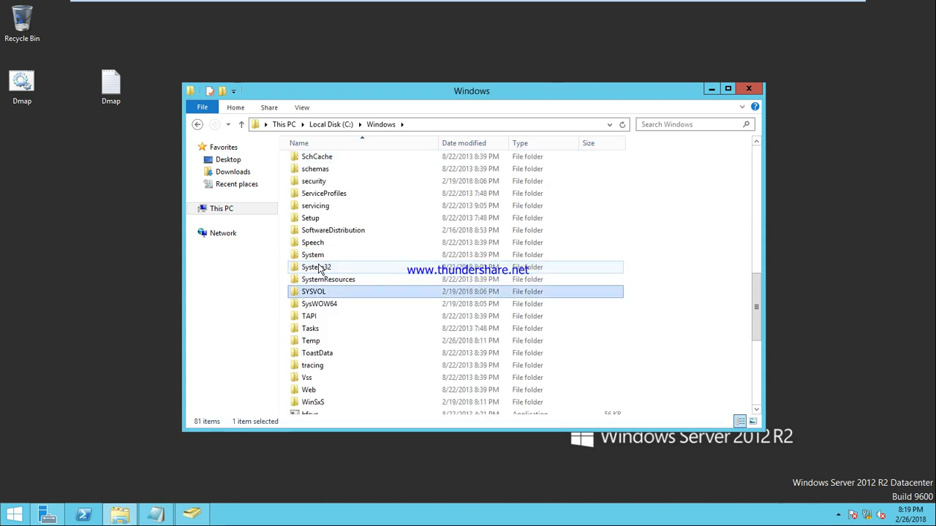
key("Return")
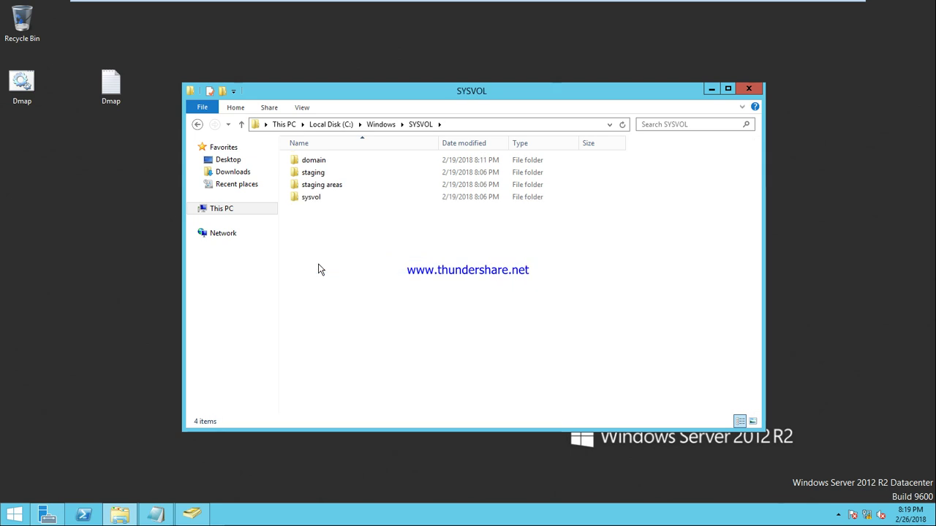
- Paste the Dmap batch file into sysvol\ciscom.com\scripts, granting administrator permission, and close the folder window
left_click(315, 200)
double_click(315, 200)
left_click(325, 163)
double_click(325, 163)
left_click(319, 173)
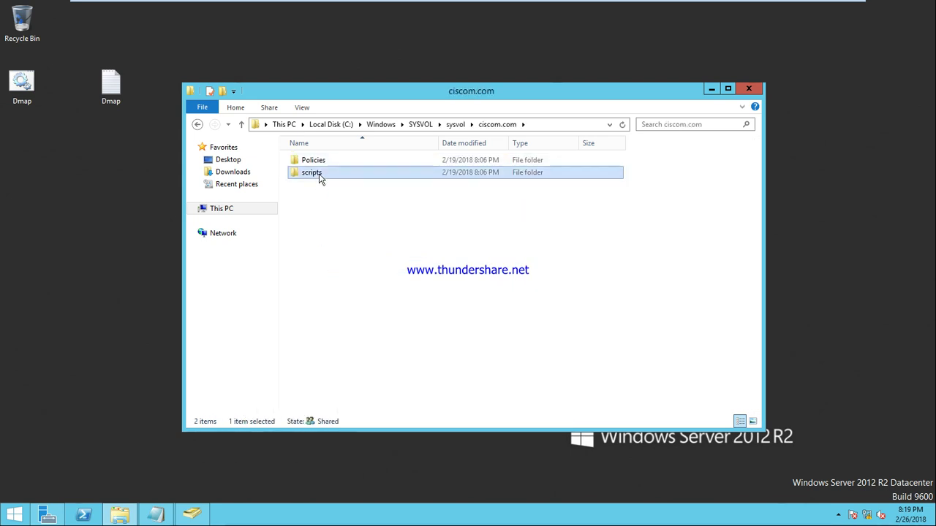
double_click(318, 173)
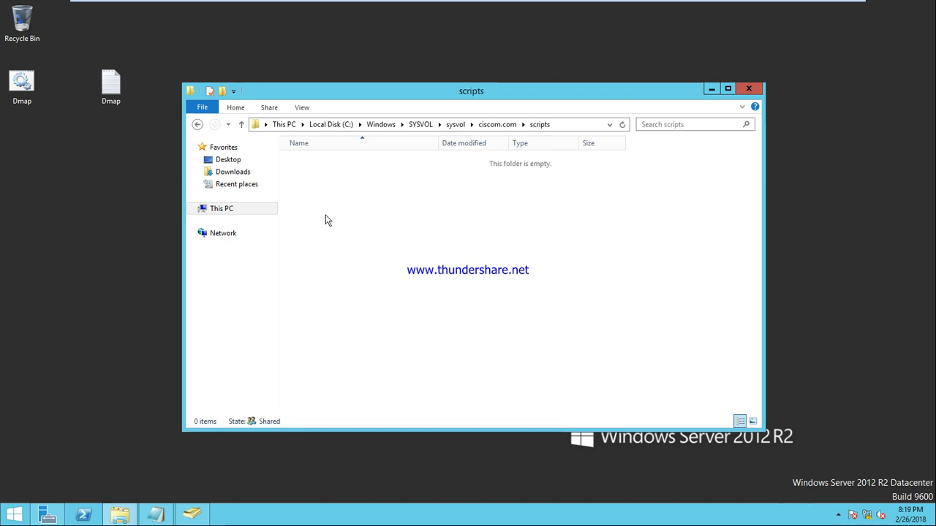
key("ctrl+v")
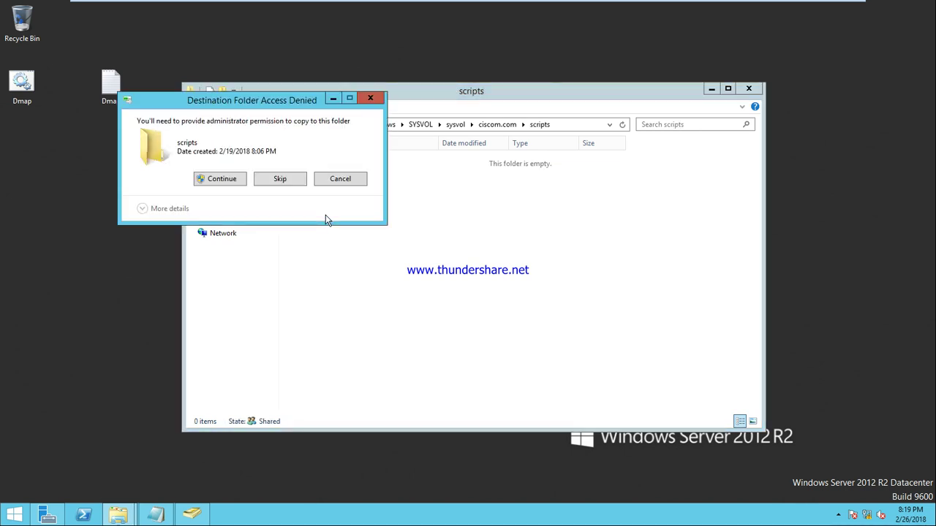
left_click(212, 181)
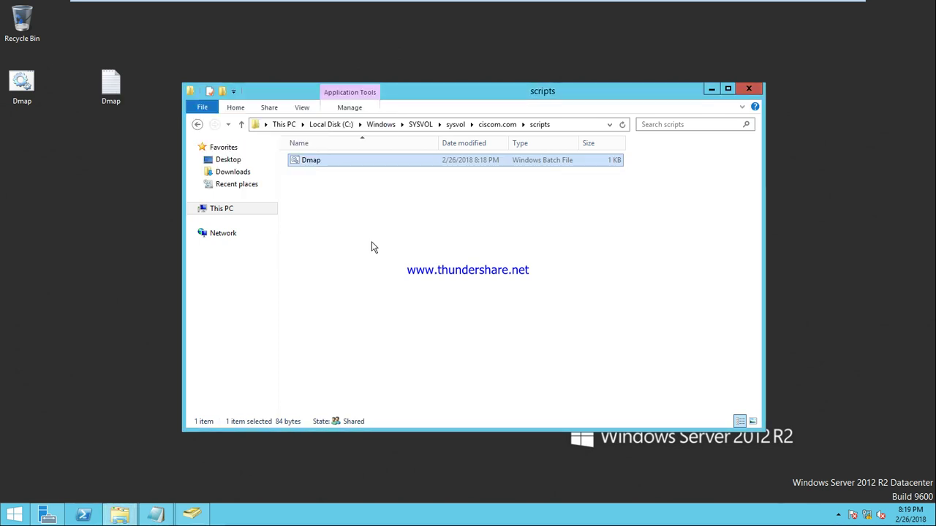
left_click(749, 90)
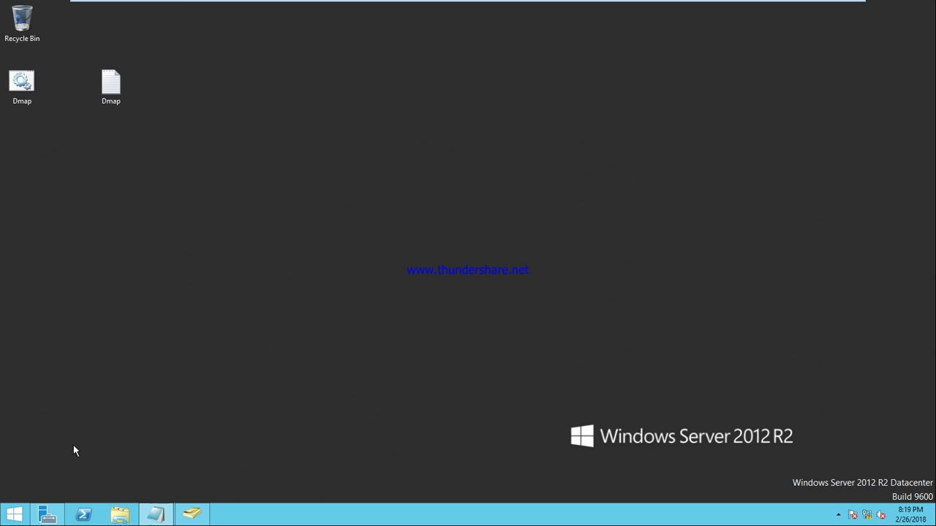
- In Active Directory Users and Computers, set the logon script of user u6 to Dmap.bat and save the account's properties
left_click(46, 515)
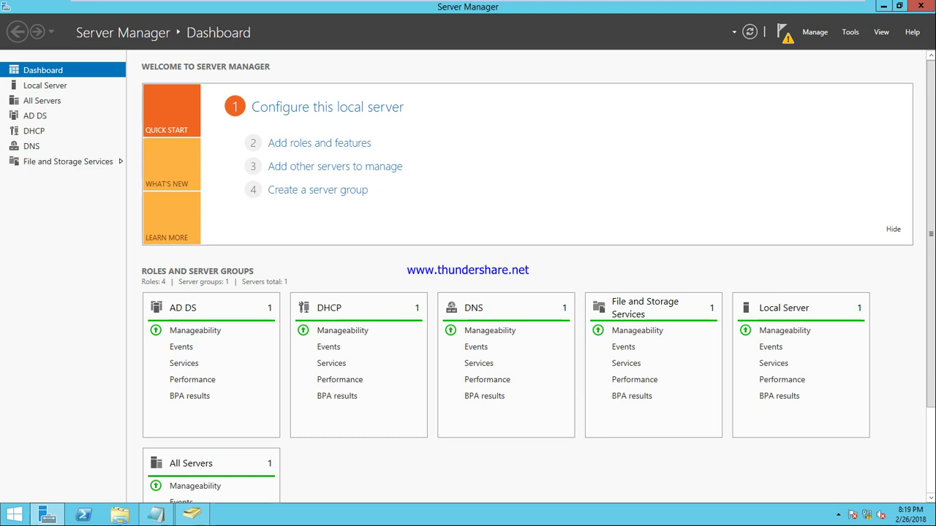
left_click(192, 515)
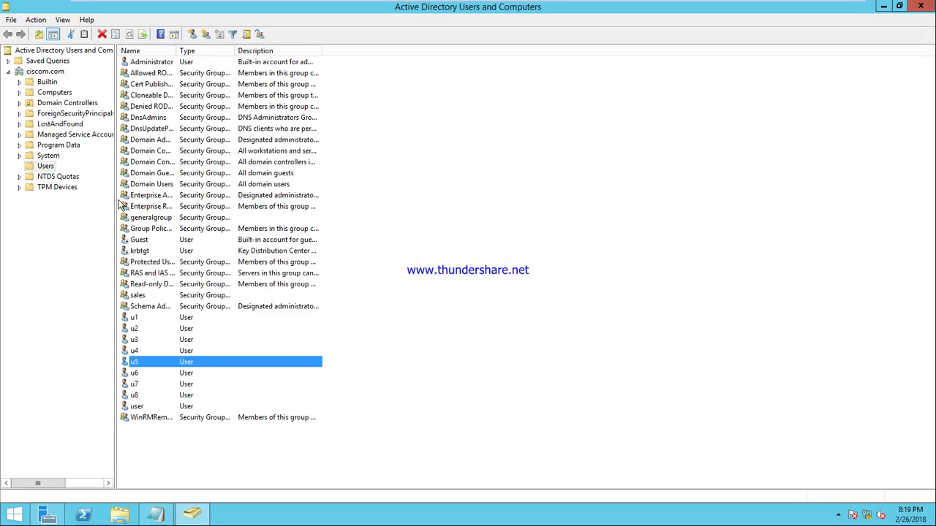
right_click(140, 375)
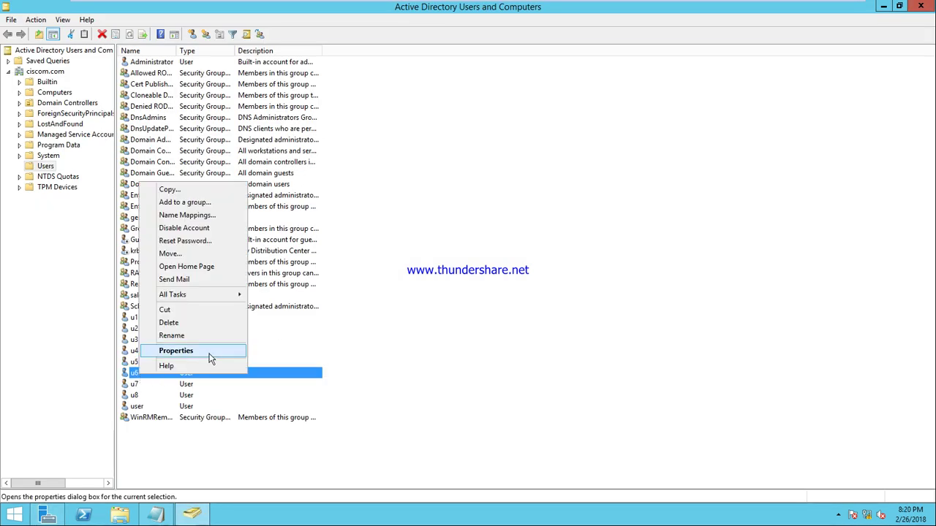
left_click(210, 357)
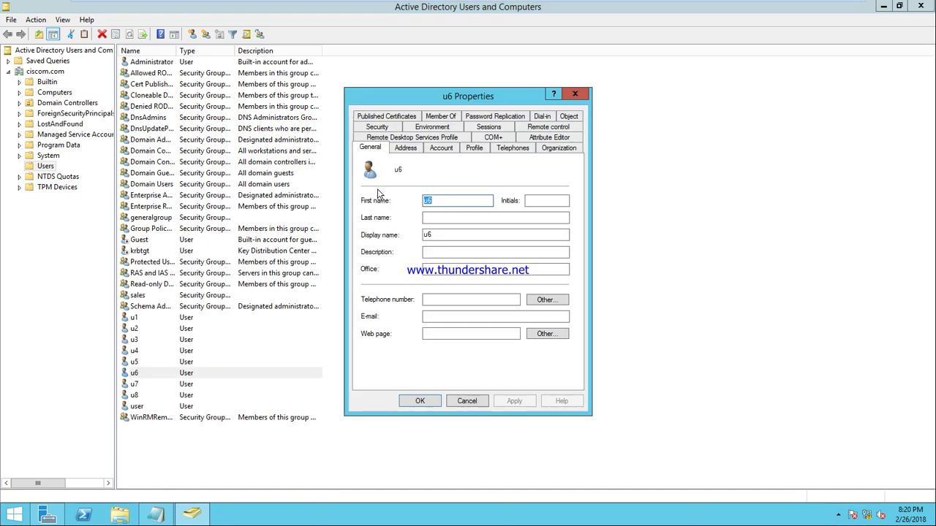
left_click(469, 147)
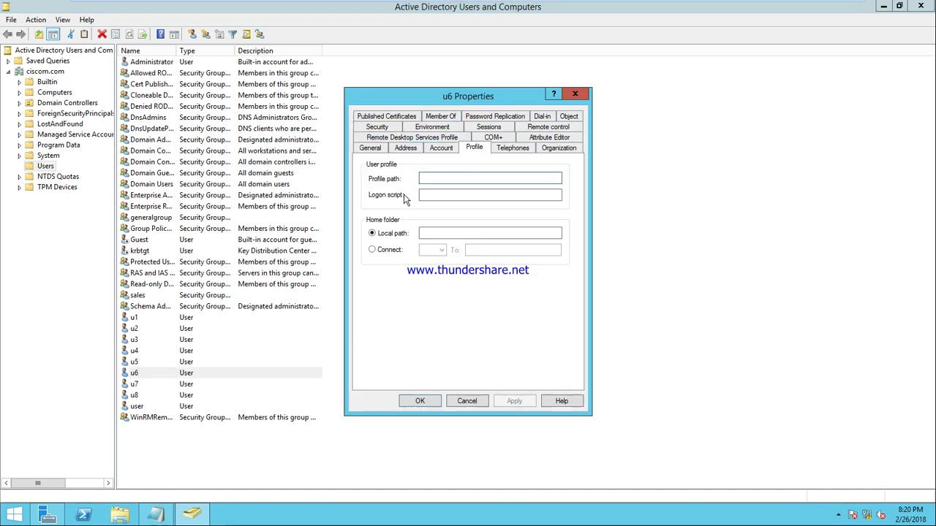
left_click(449, 195)
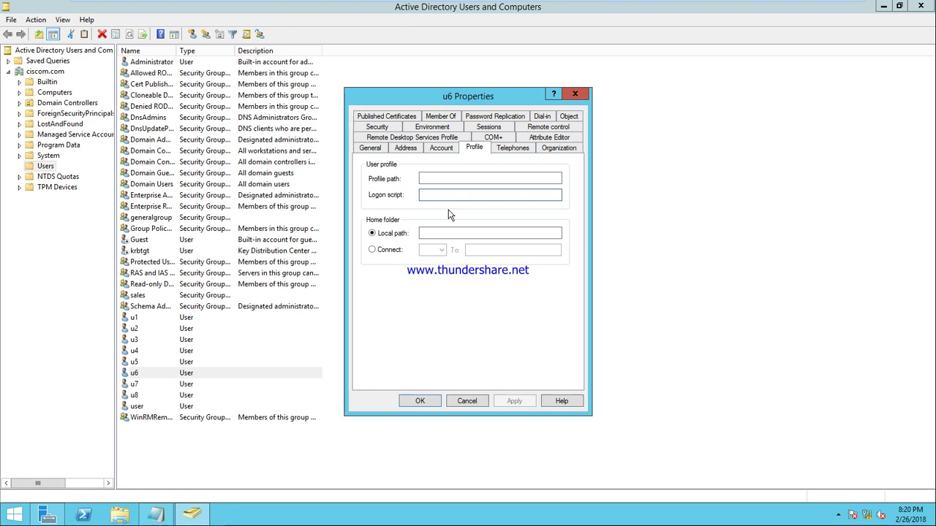
type("Dmap.bat")
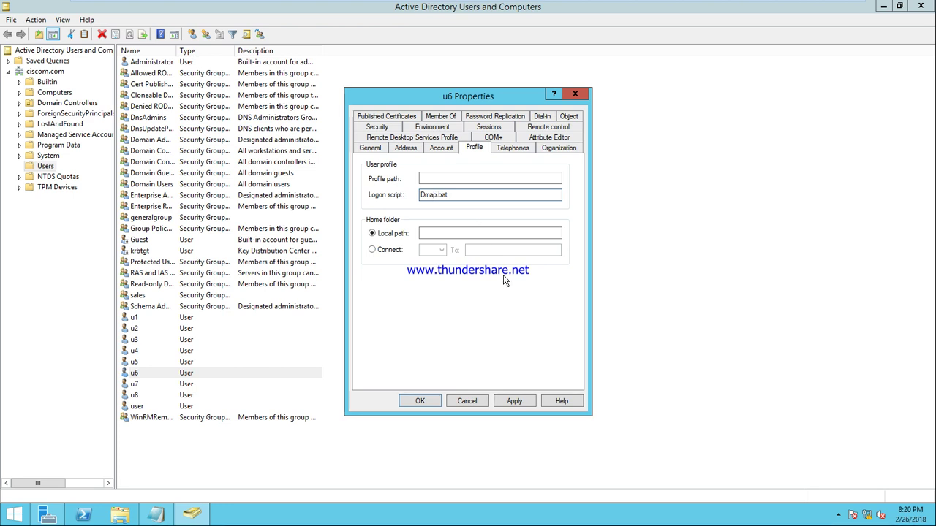
left_click(516, 398)
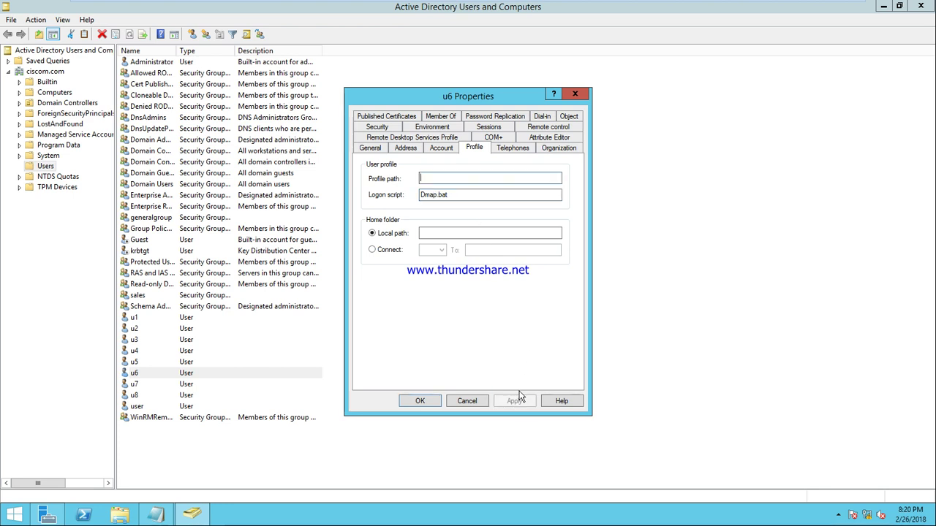
left_click(430, 402)
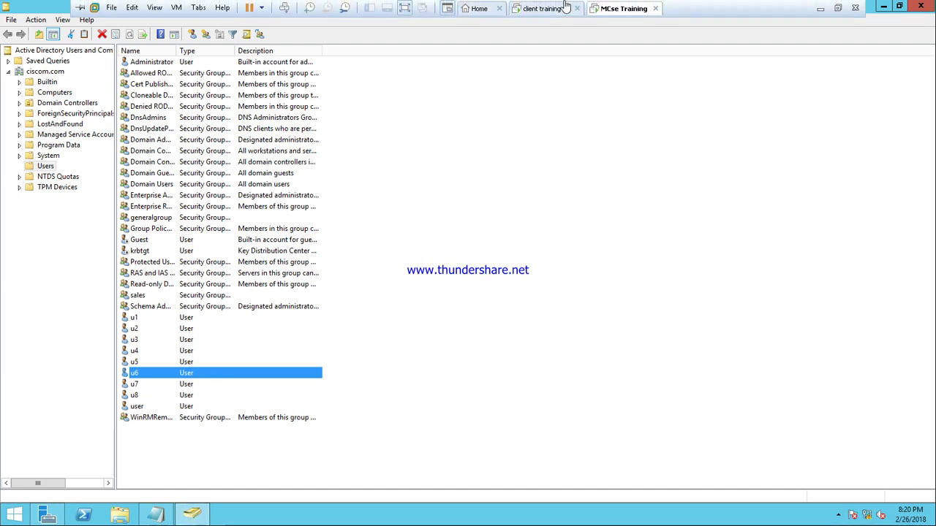
- Switch to the client training virtual machine, close the Computer window, and log off u5
left_click(554, 8)
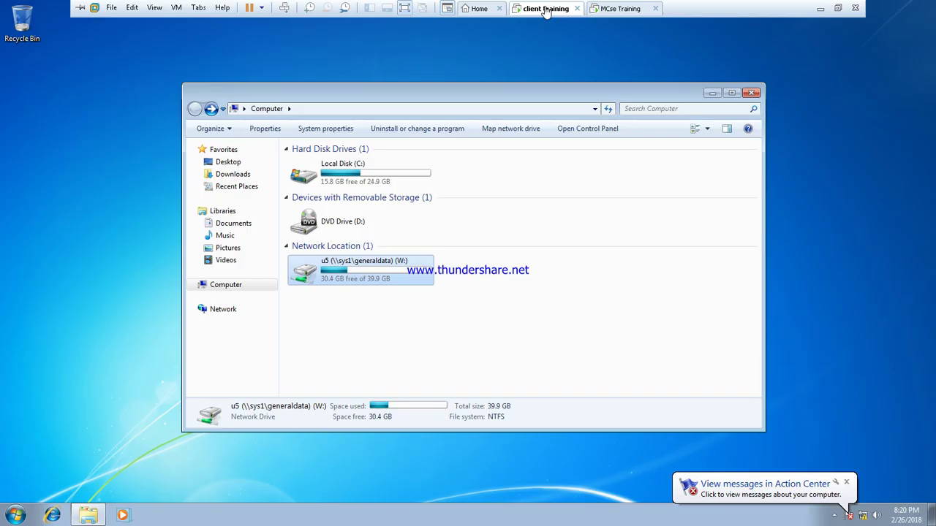
left_click(751, 92)
left_click(16, 515)
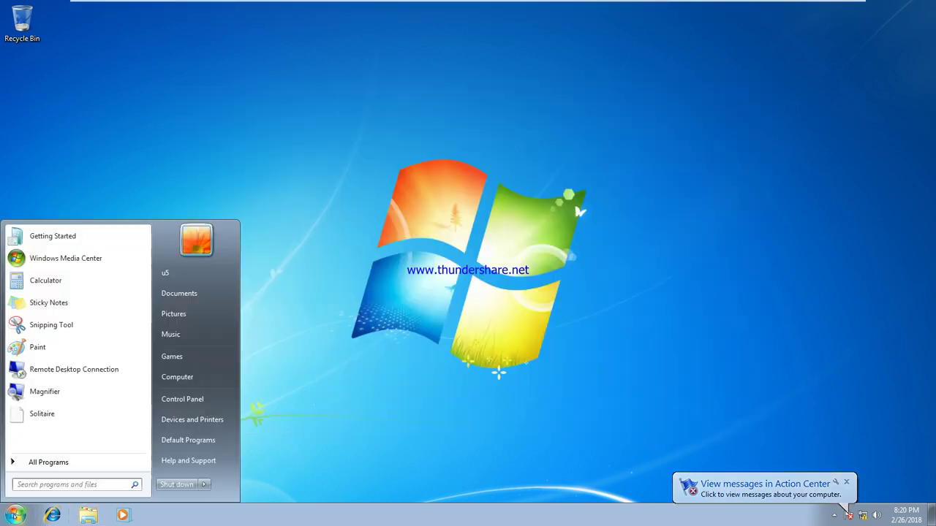
left_click(205, 484)
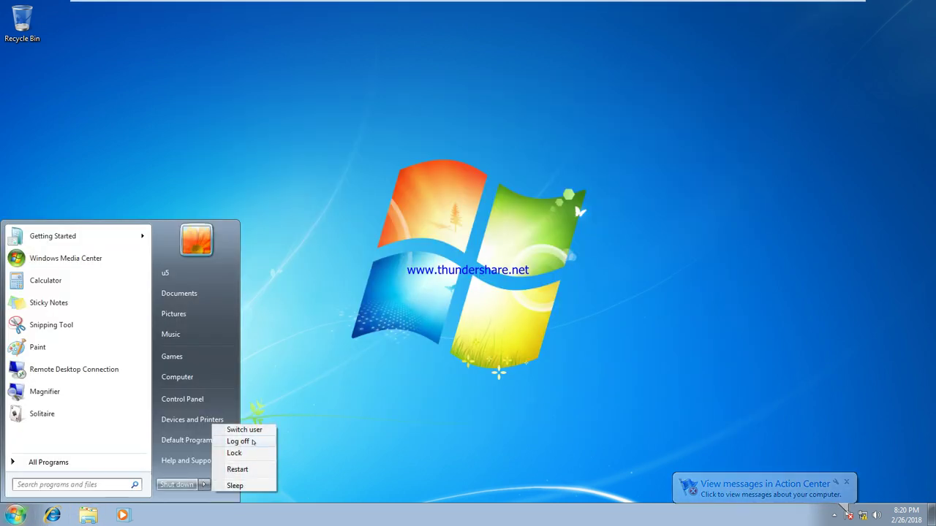
left_click(241, 441)
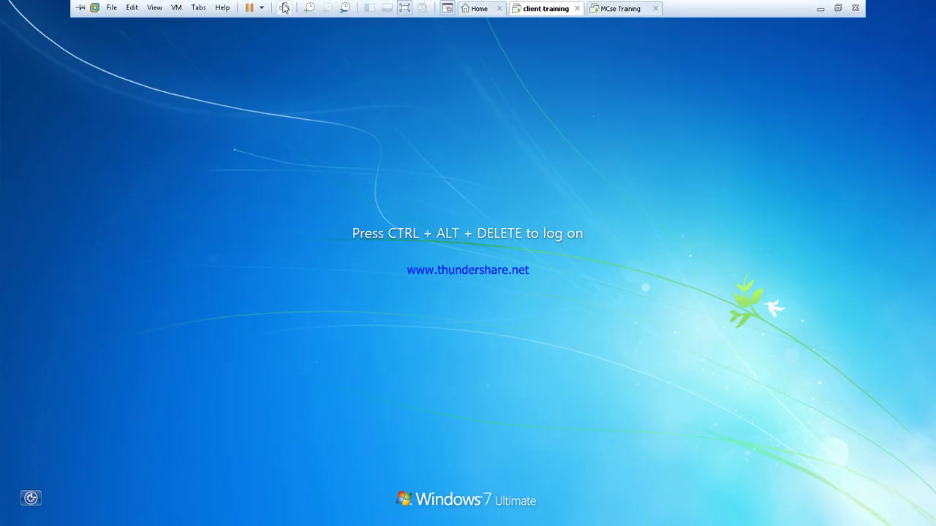
- Log on to the client as the other domain user u6, entering the user name and the account password
left_click(285, 8)
left_click(452, 374)
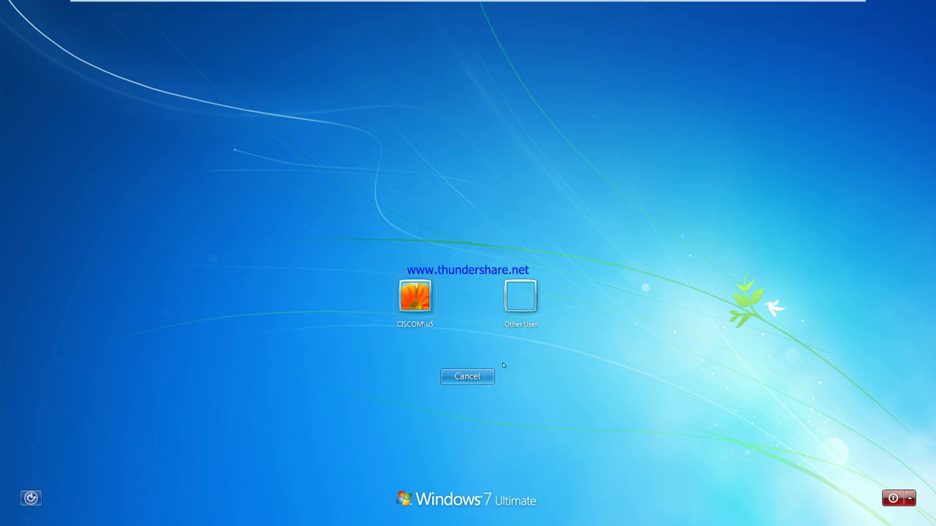
left_click(520, 293)
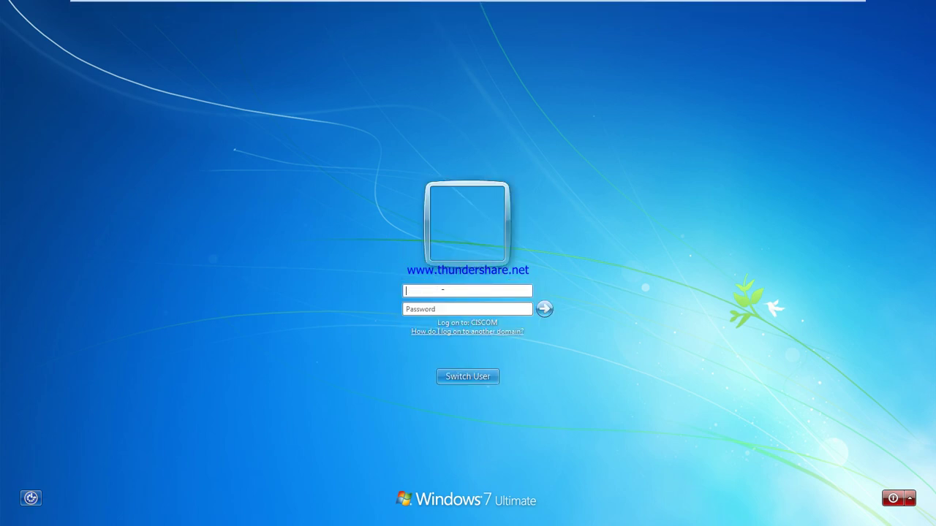
key("Return")
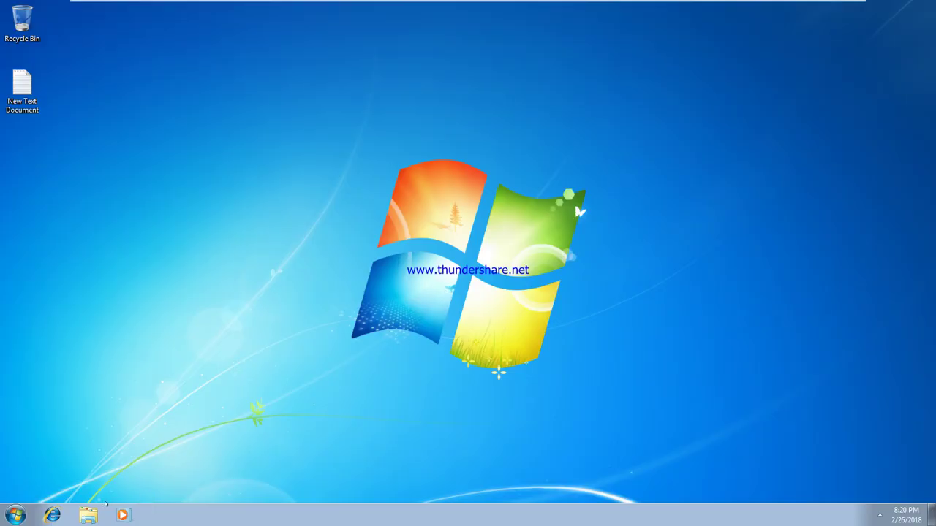
- Check the network drives mapped under Computer on the client, and close the window
left_click(87, 516)
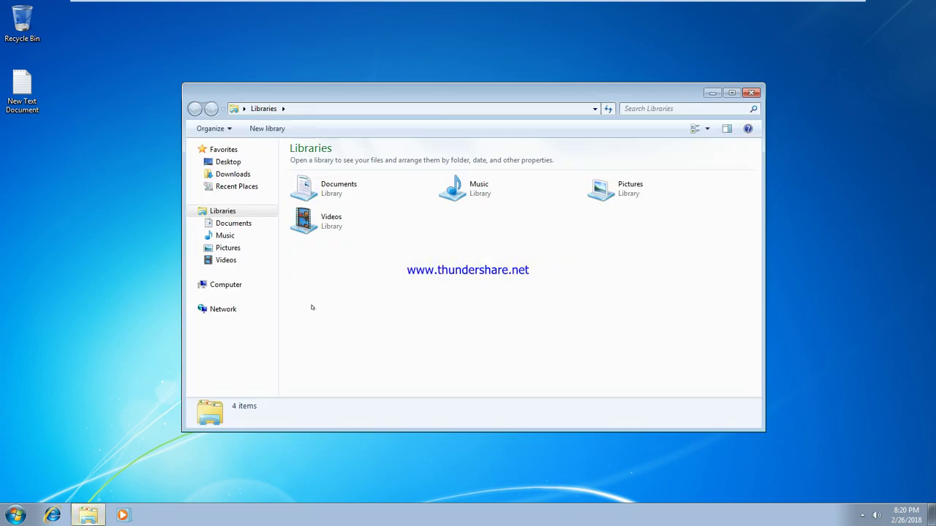
left_click(220, 284)
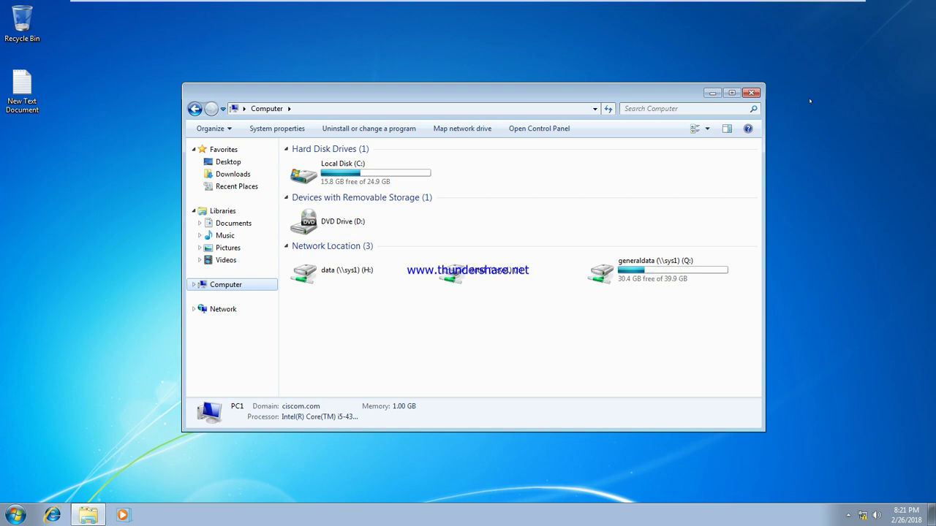
left_click(751, 93)
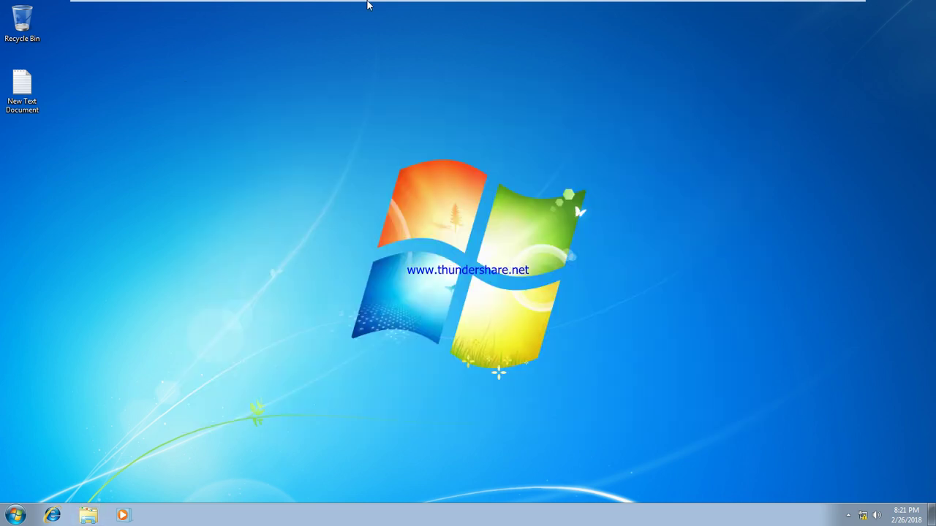
- Switch to the MCse Training server virtual machine and open Local Disk (C:) in File Explorer
mouse_move(369, 6)
left_click(604, 7)
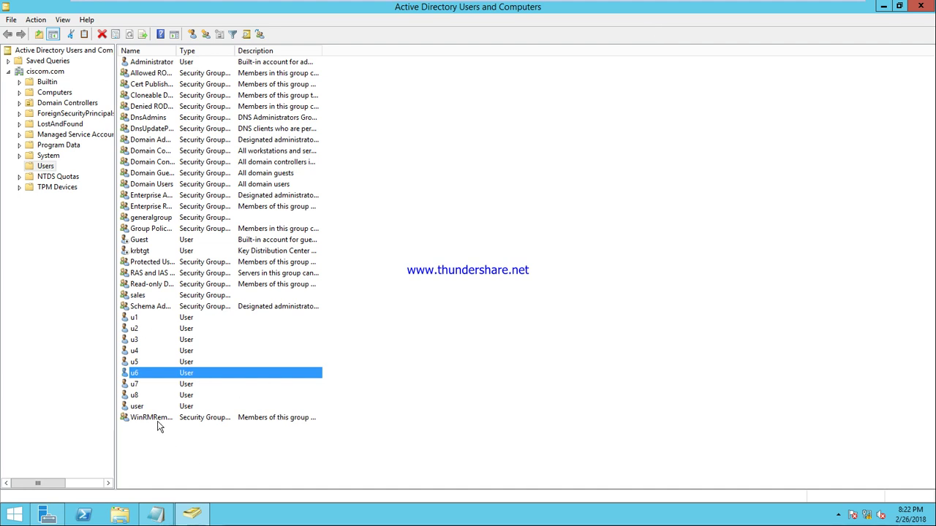
left_click(127, 519)
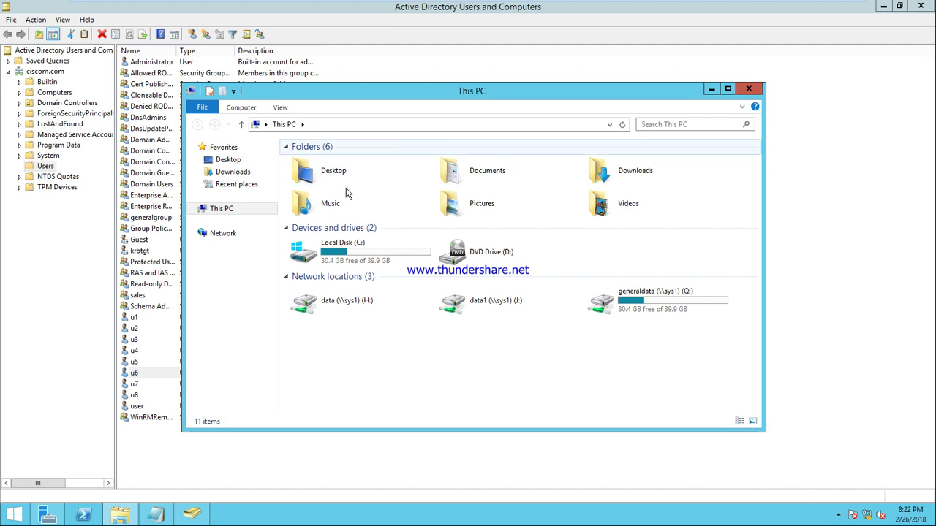
double_click(383, 252)
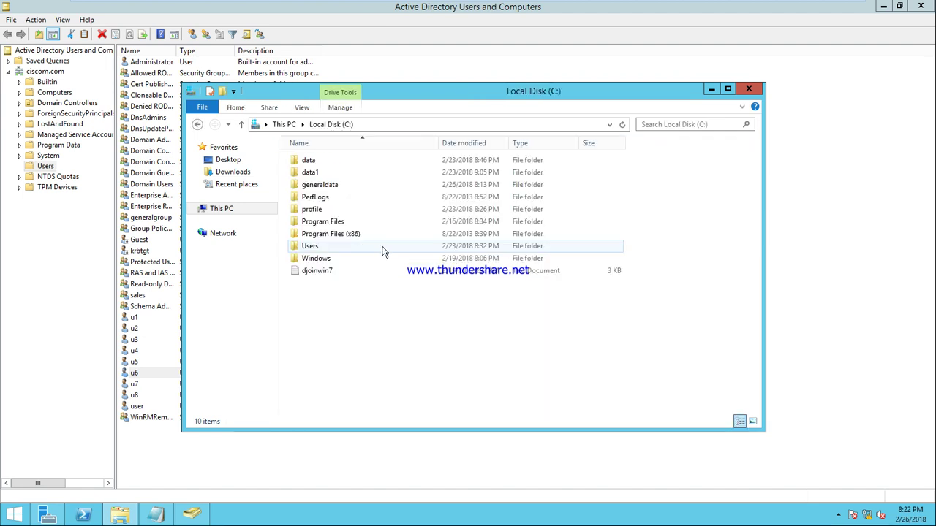
- Go to the folder C:\Windows\SYSVOL\sysvol\ciscom.com\scripts
left_click(380, 125)
type("C:\\Windows")
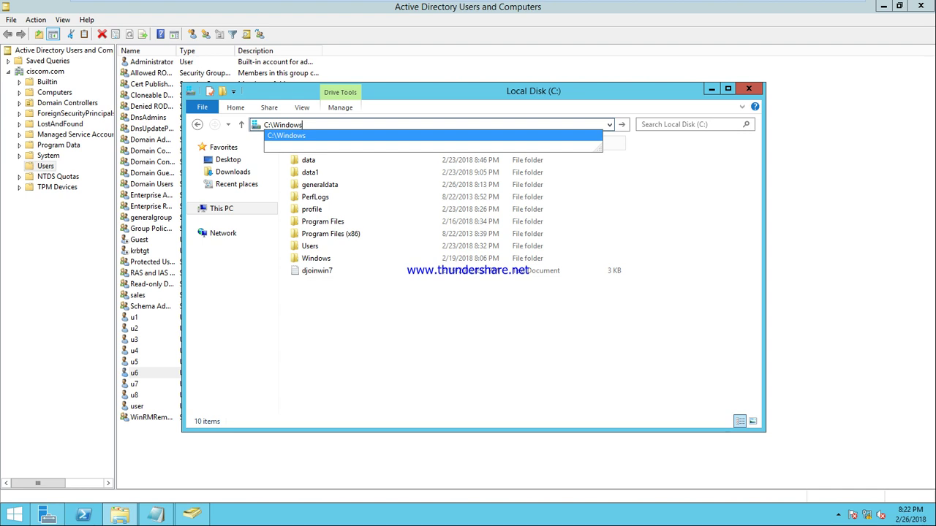
type("\\sys")
key("Down")
key("Down")
key("Down")
key("Down")
key("Down")
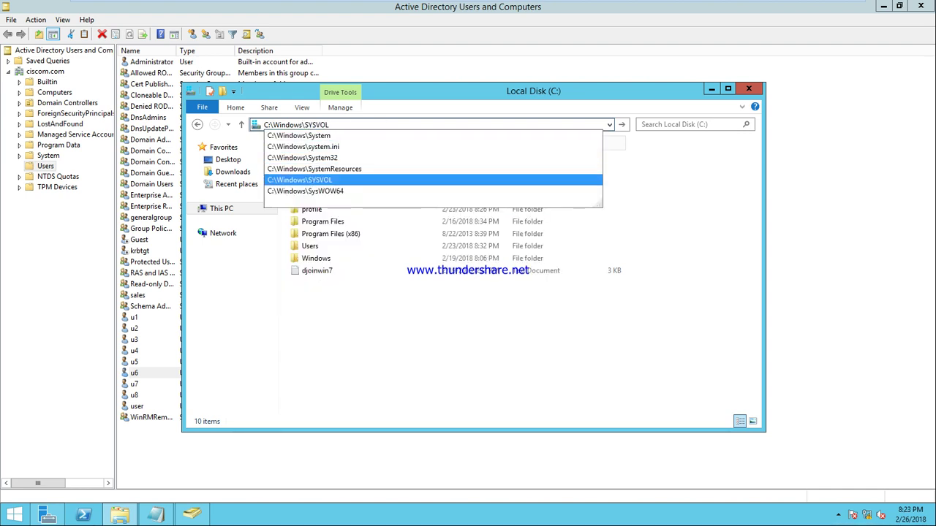
type("\\")
key("Down")
key("Down")
key("Down")
key("Down")
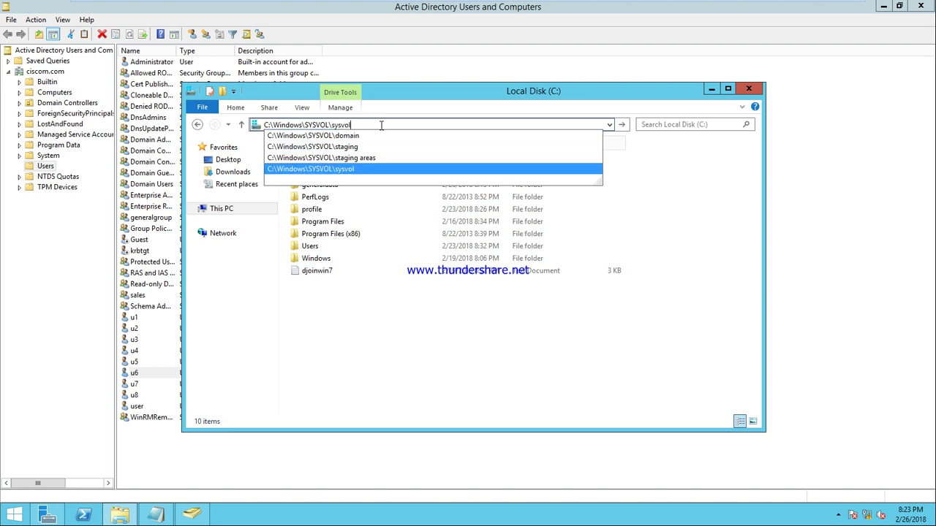
type("\\")
key("Down")
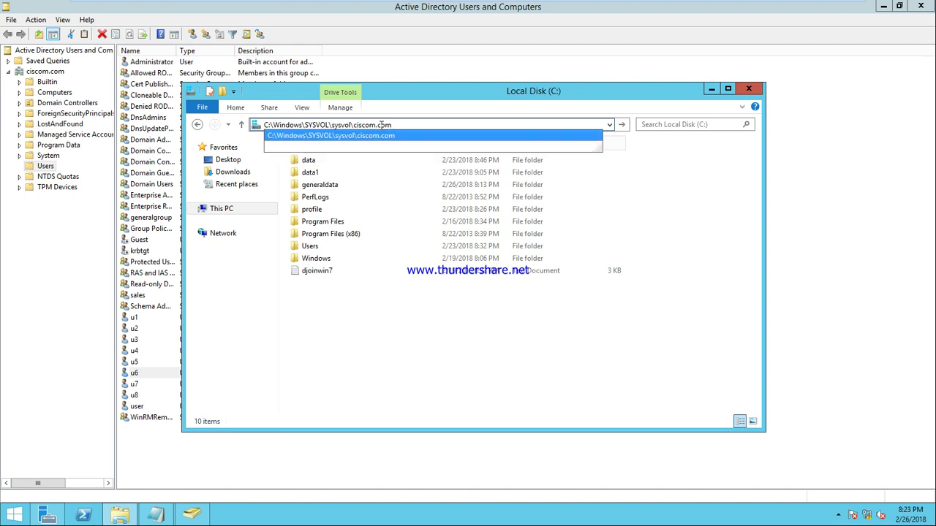
type("\\")
key("Down")
key("Down")
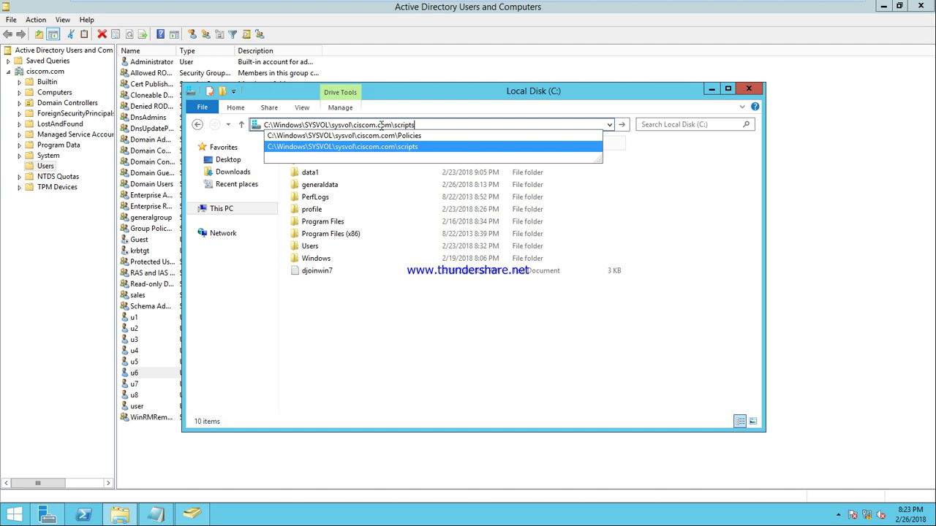
key("Return")
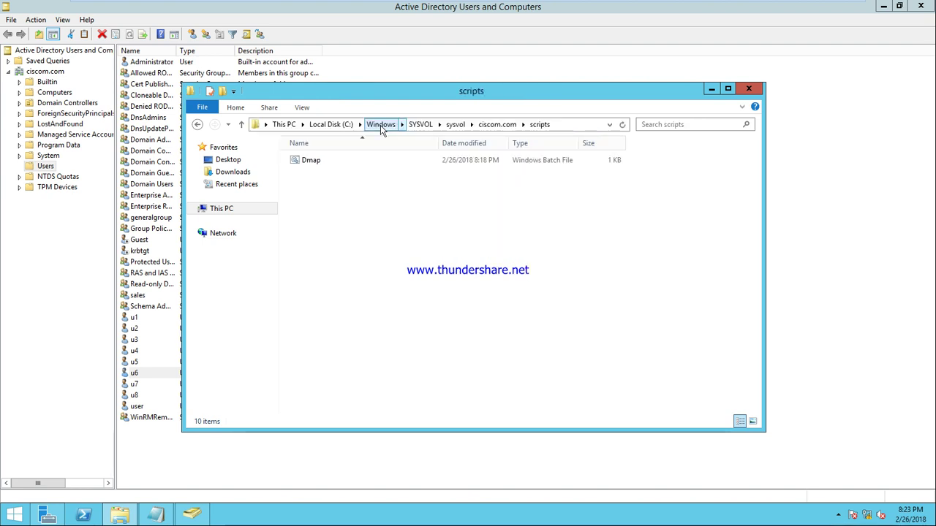
- Open the Dmap batch file for editing and add the line start chrome.exe "192.168.10.10/" above exit
right_click(339, 167)
right_click(307, 161)
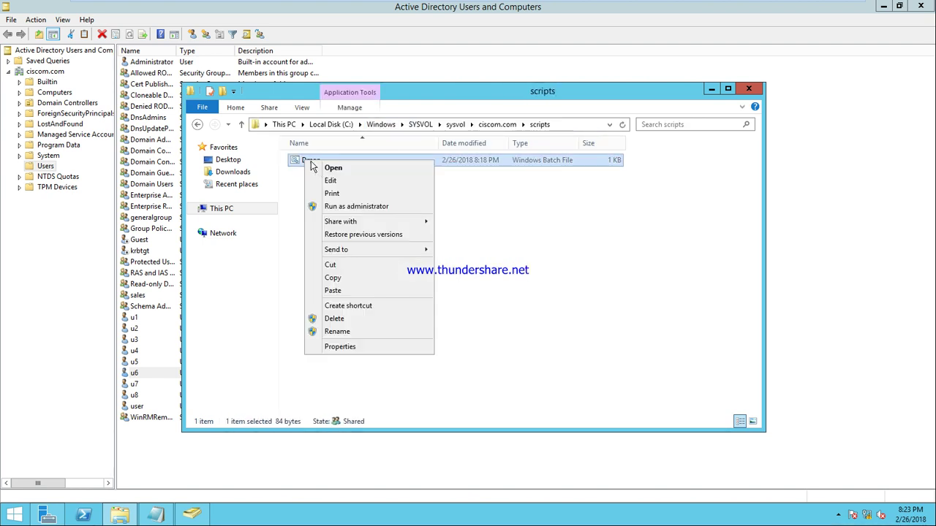
left_click(330, 183)
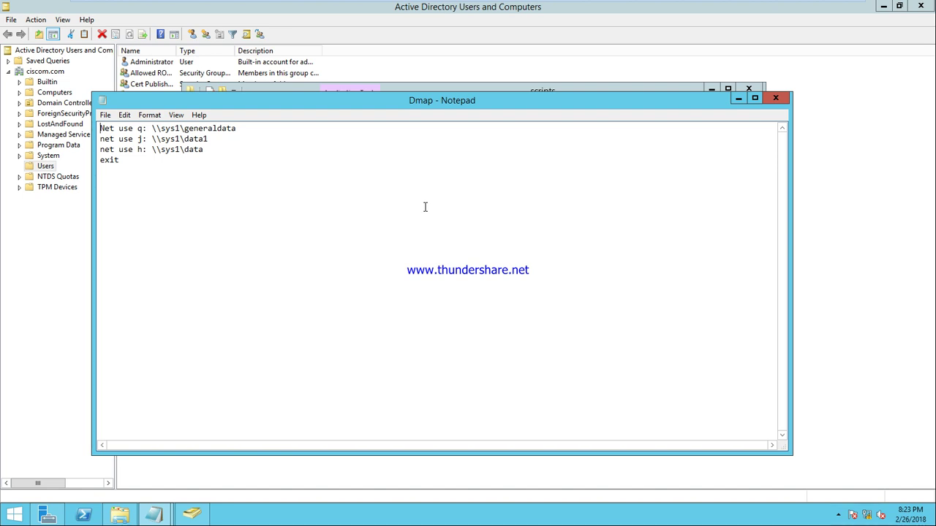
key("Return")
type("start chrome.exe \"1")
type("92")
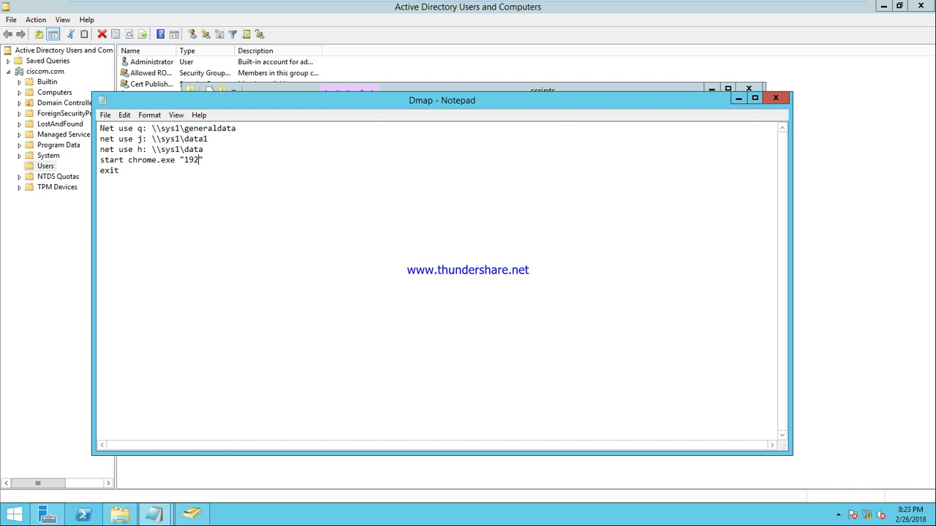
type(".169")
type(".10.10")
type("/")
- Replace the start chrome.exe line in the Dmap script with notepad.exe
left_click_drag(256, 159, 110, 163)
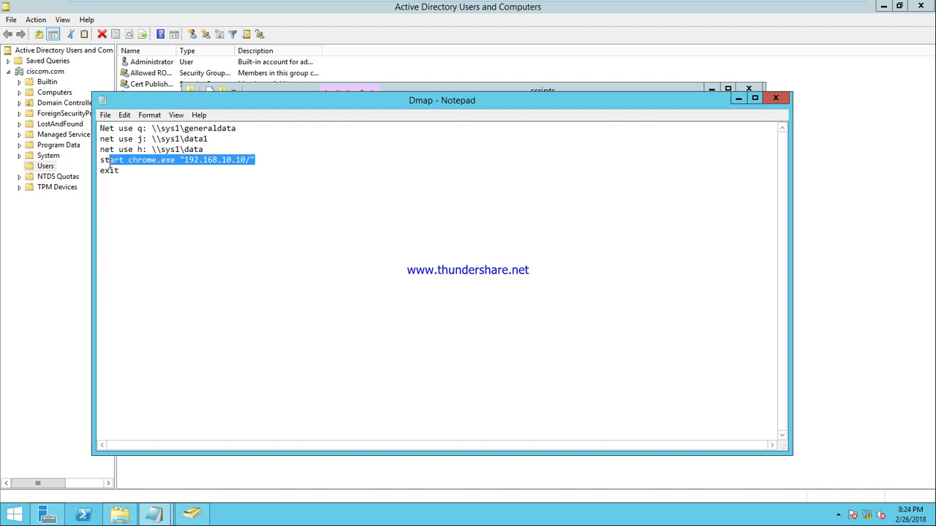
left_click_drag(110, 162, 100, 162)
type("n")
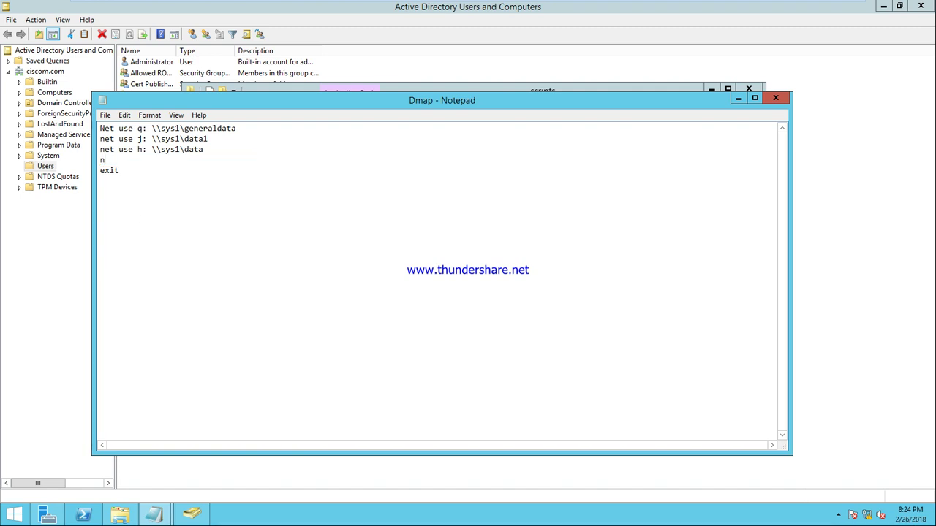
type("otepad.exe")
- Cancel saving the Dmap script as a new file, and close Notepad without saving the changes
key("alt+f")
key("a")
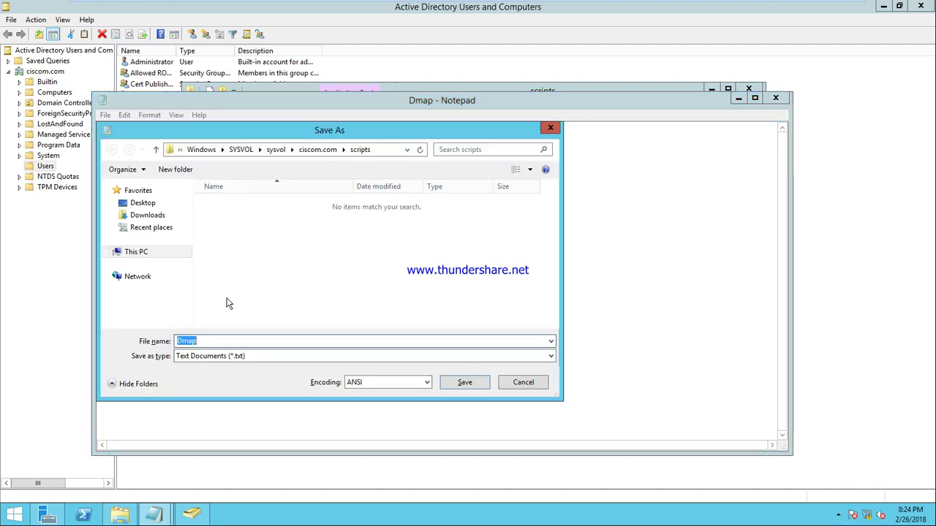
left_click(514, 383)
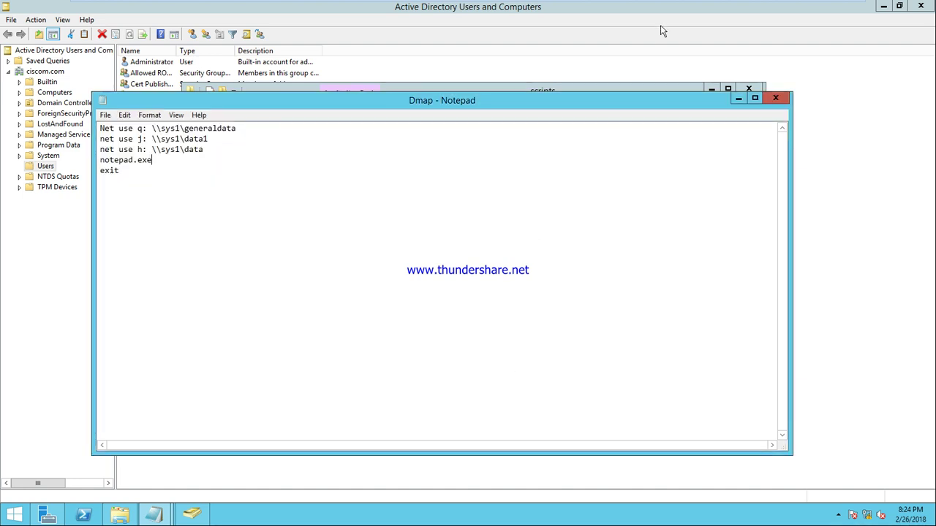
left_click(774, 97)
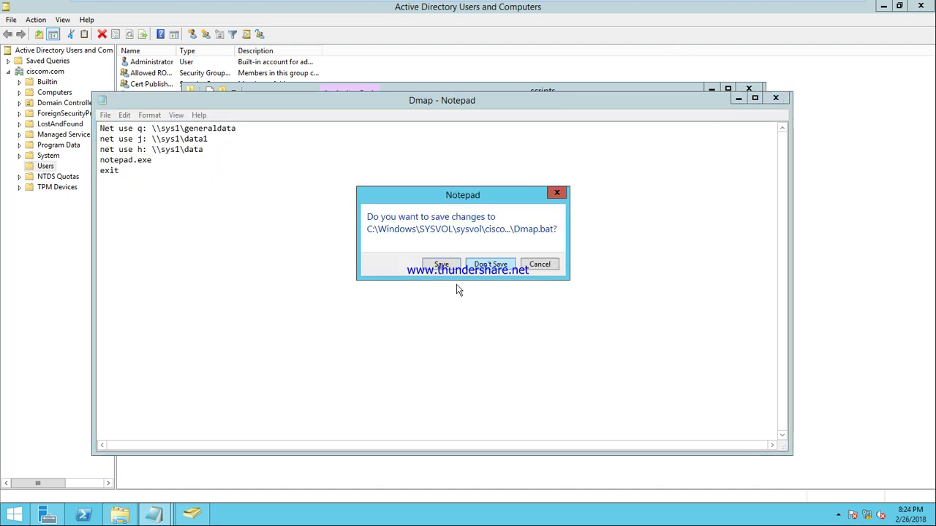
left_click(503, 265)
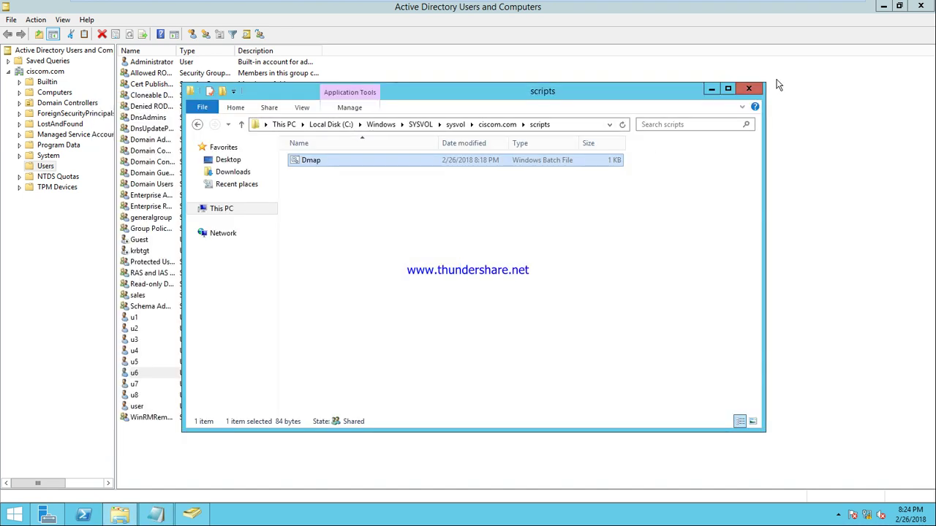
- Close the scripts folder and Active Directory Users and Computers, and sign the current account out of the server
left_click(749, 89)
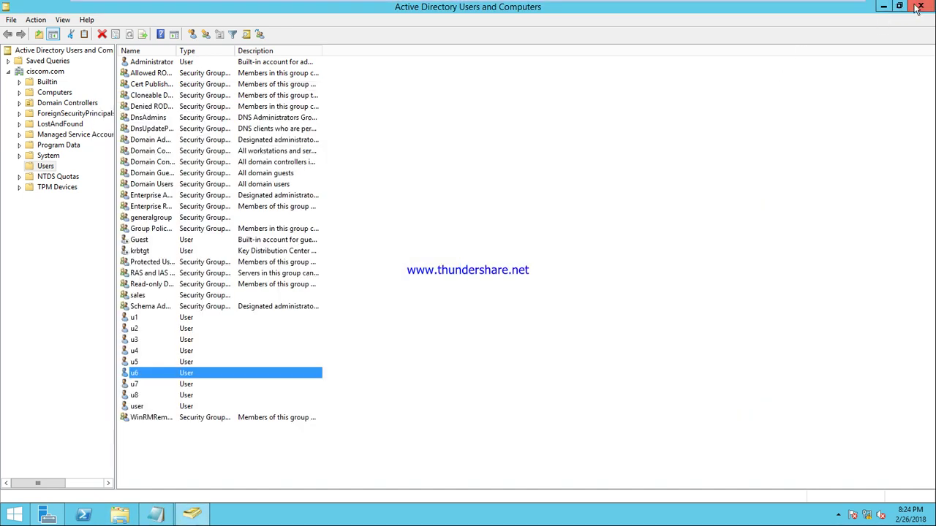
left_click(920, 6)
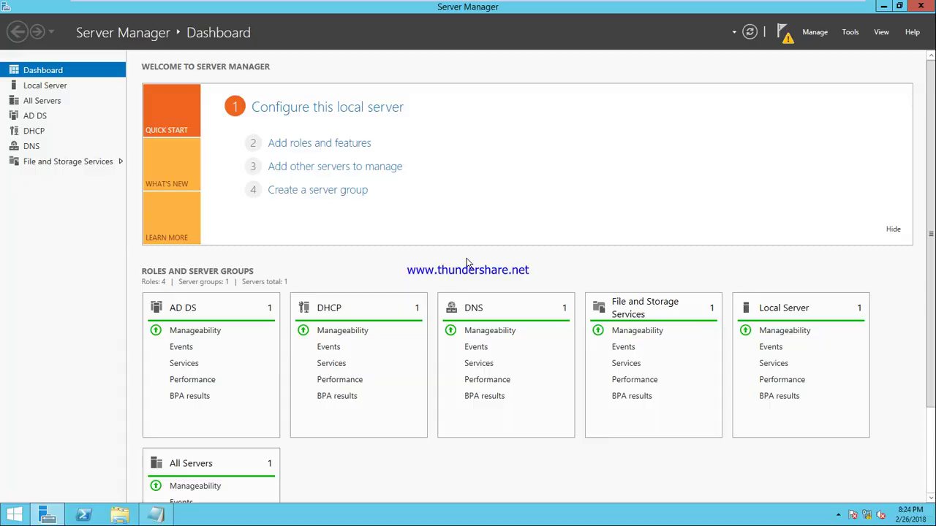
key("super")
left_click(866, 47)
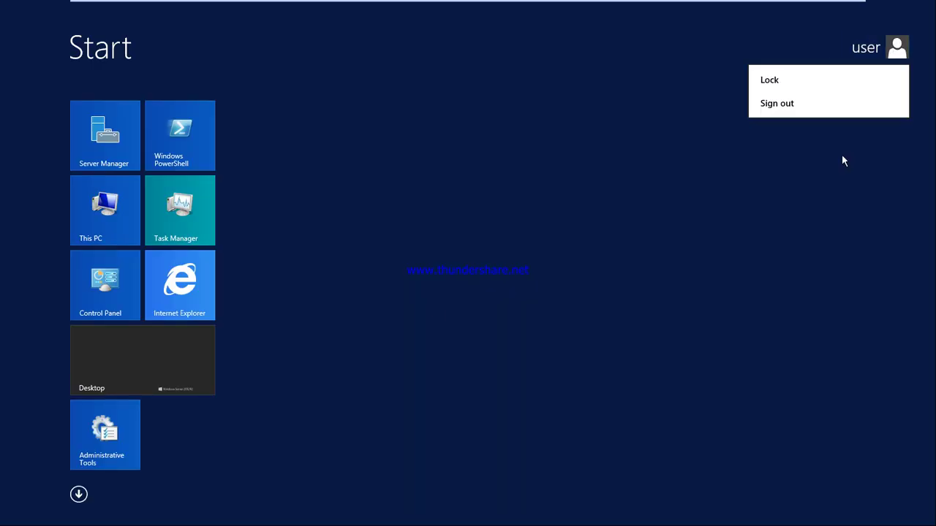
left_click(830, 108)
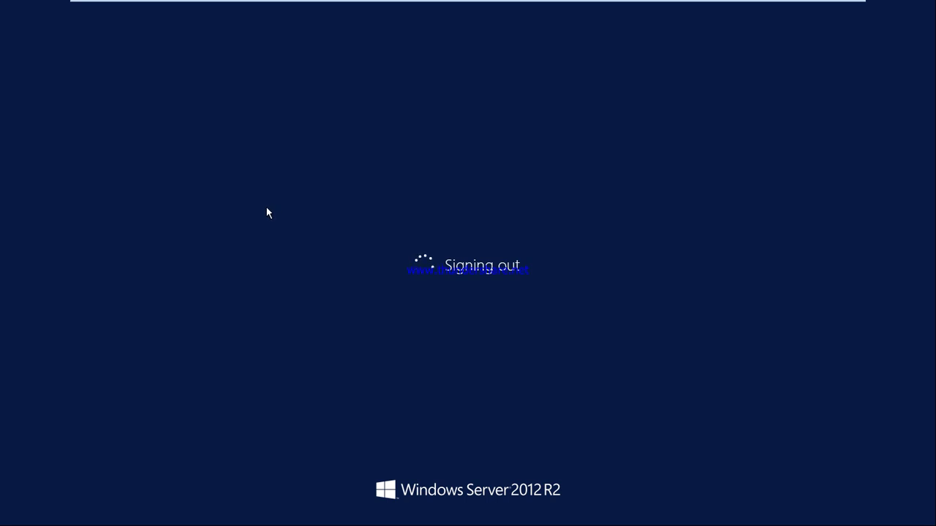
- Sign in to the server as the other user administrator, entering the account password, and open File Explorer
left_click(517, 435)
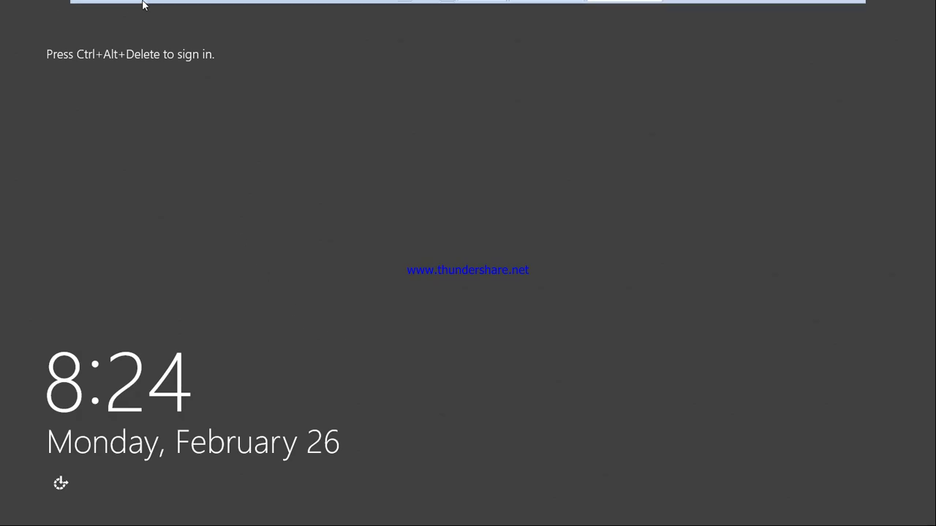
left_click(285, 7)
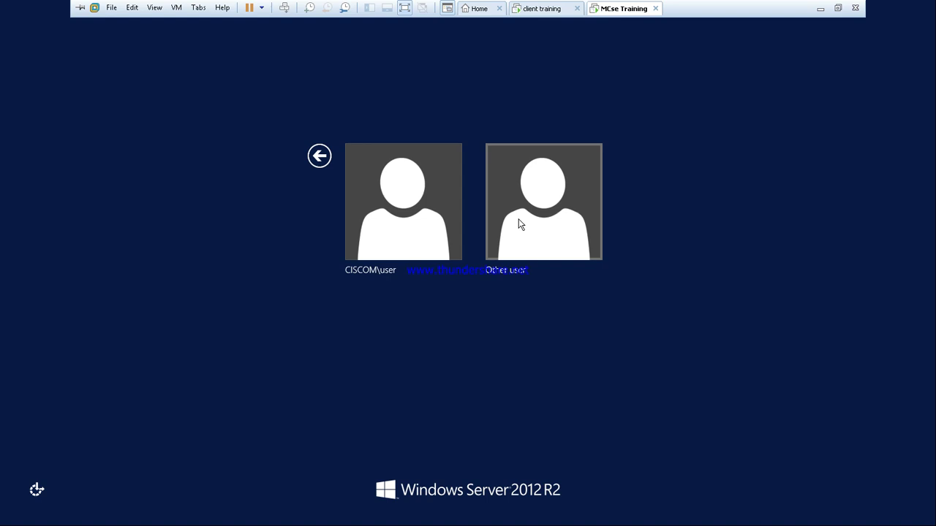
left_click(519, 225)
type("administrator")
key("Tab")
type("••••••••••")
key("Return")
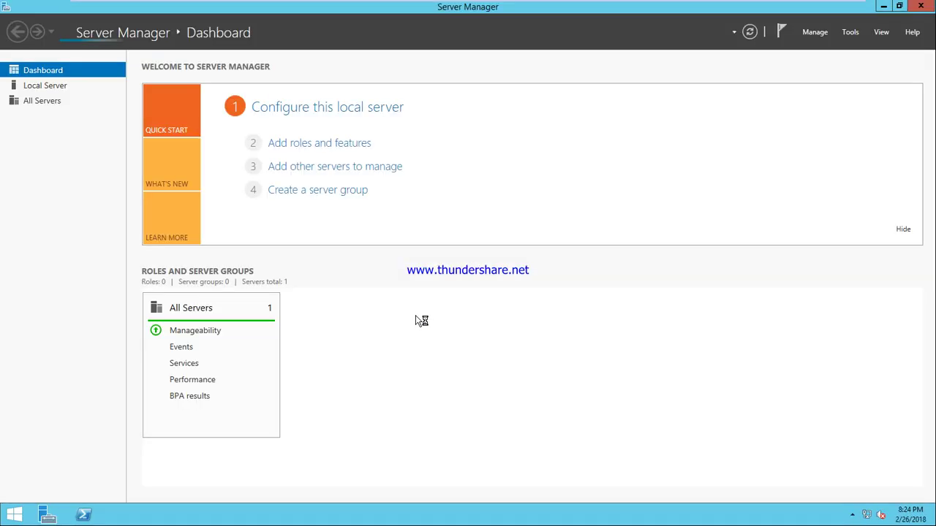
key("super+e")
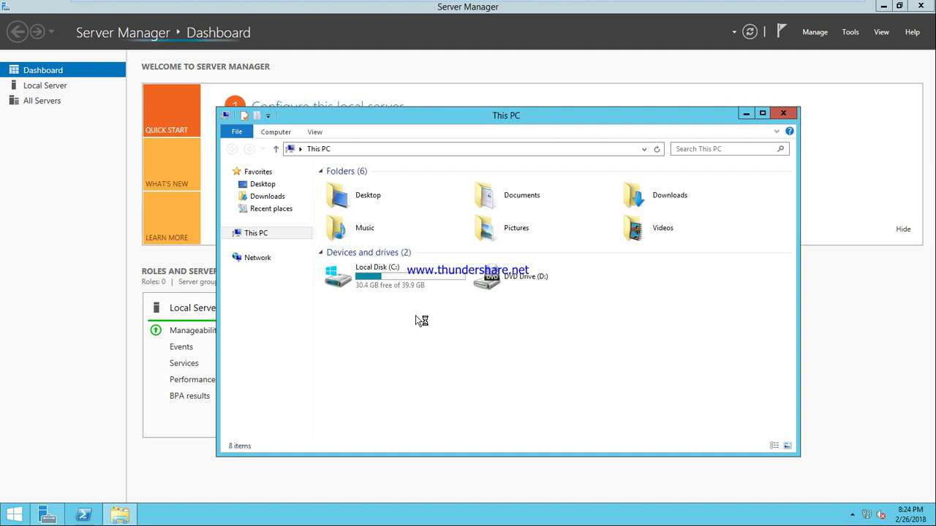
left_click(366, 150)
type("c")
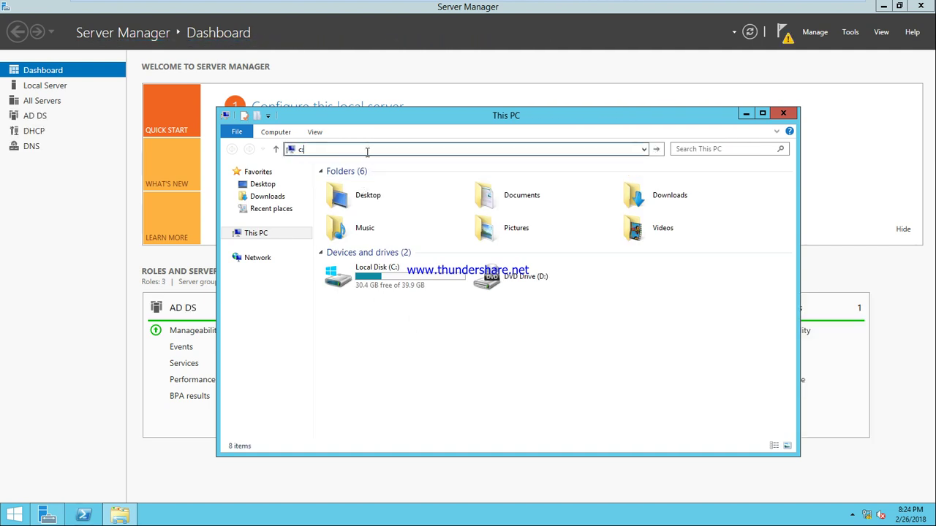
type(":\\wind")
key("Down")
type("\\")
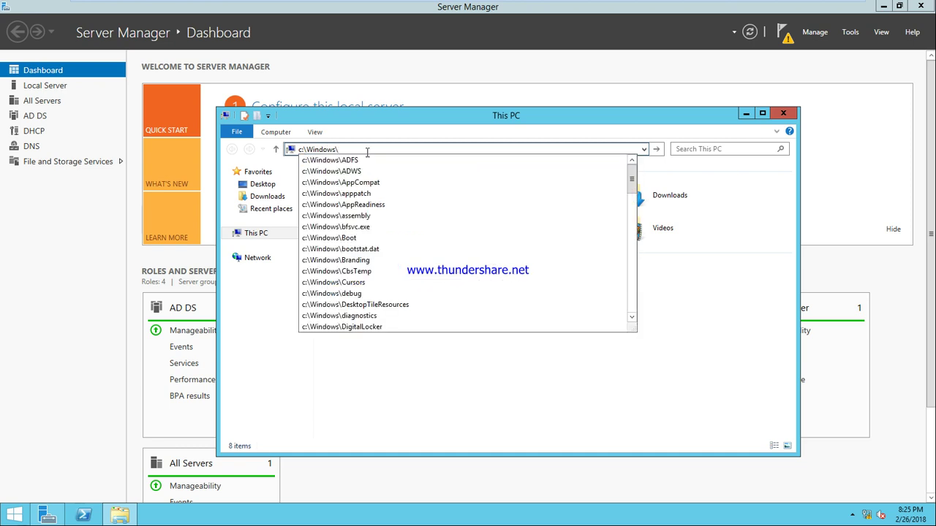
type("sys")
key("Escape")
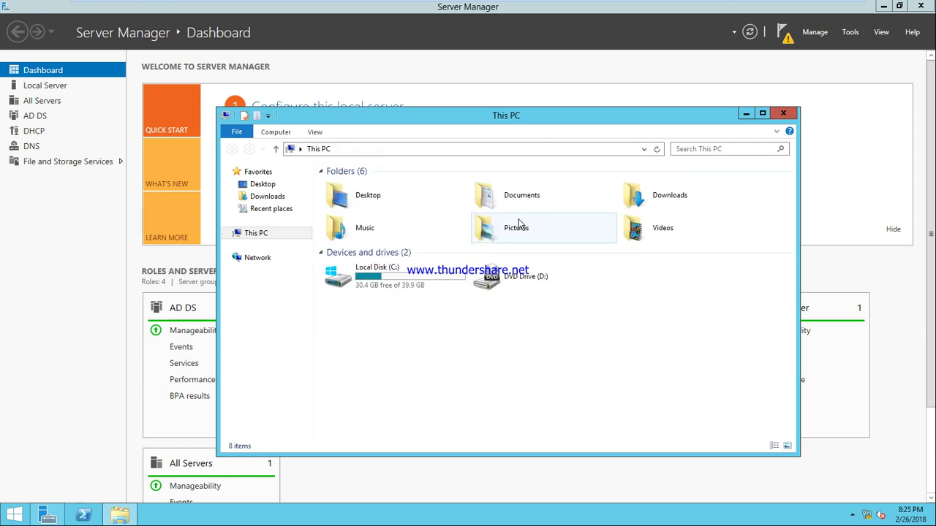
- Open the folder C:\Windows\SYSVOL\sysvol\ciscom.com\scripts in File Explorer
left_click(369, 150)
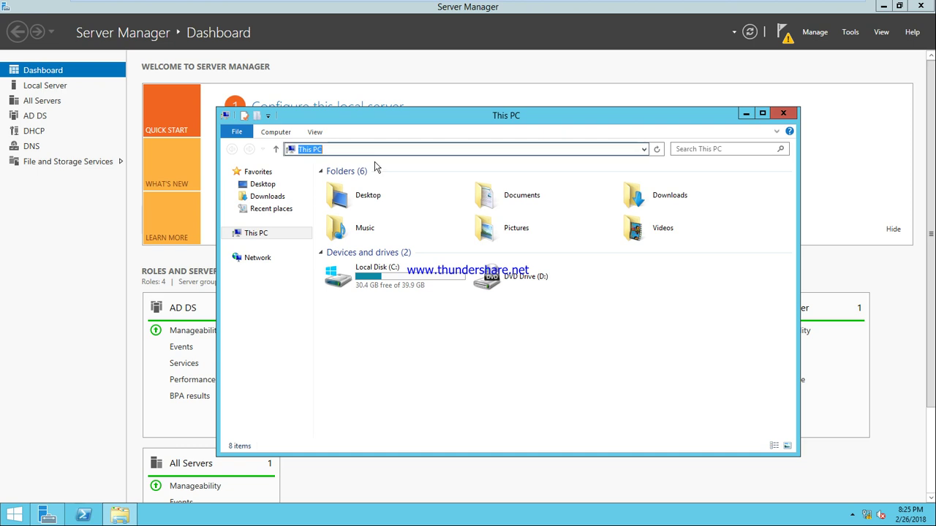
type("c:\\")
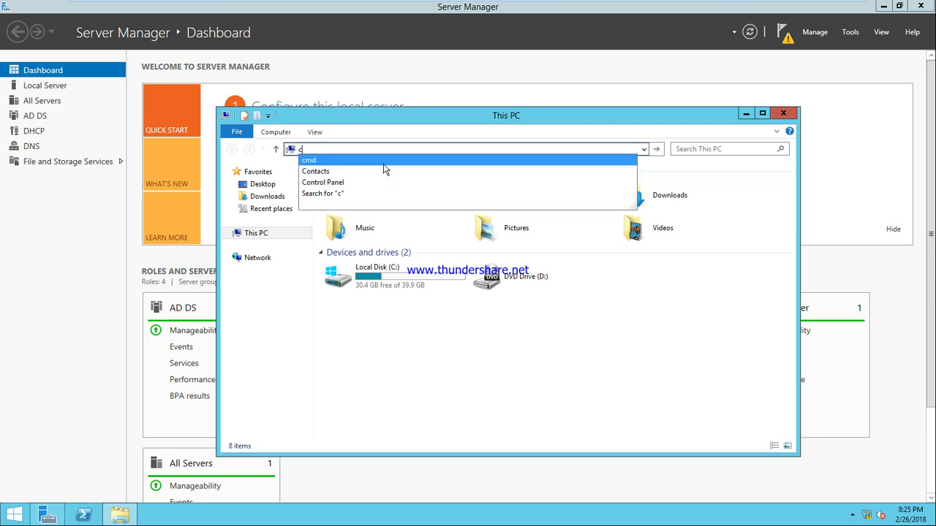
type("indo")
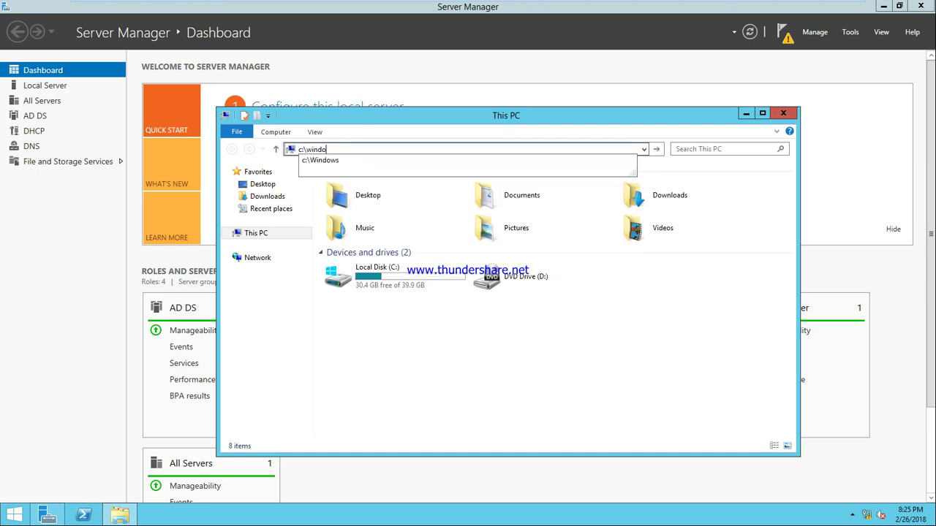
key("Down")
type("\\")
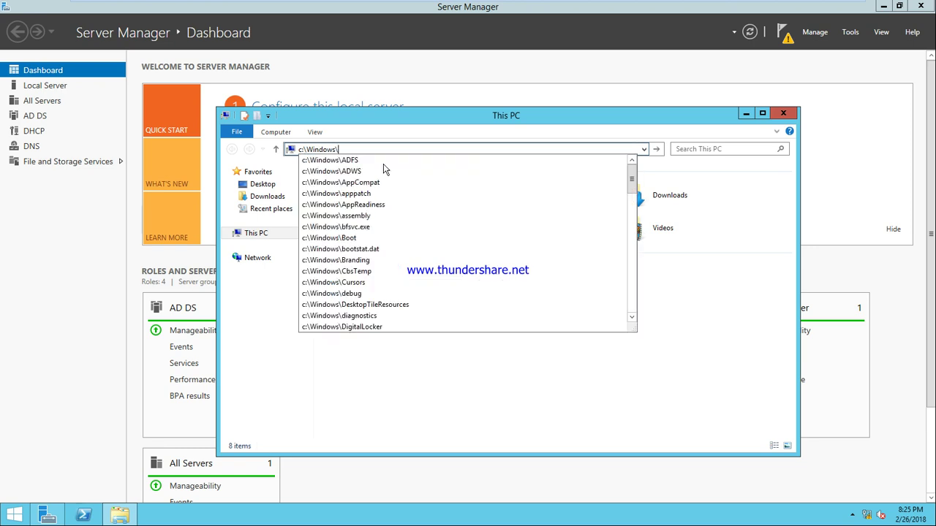
type("sysvll")
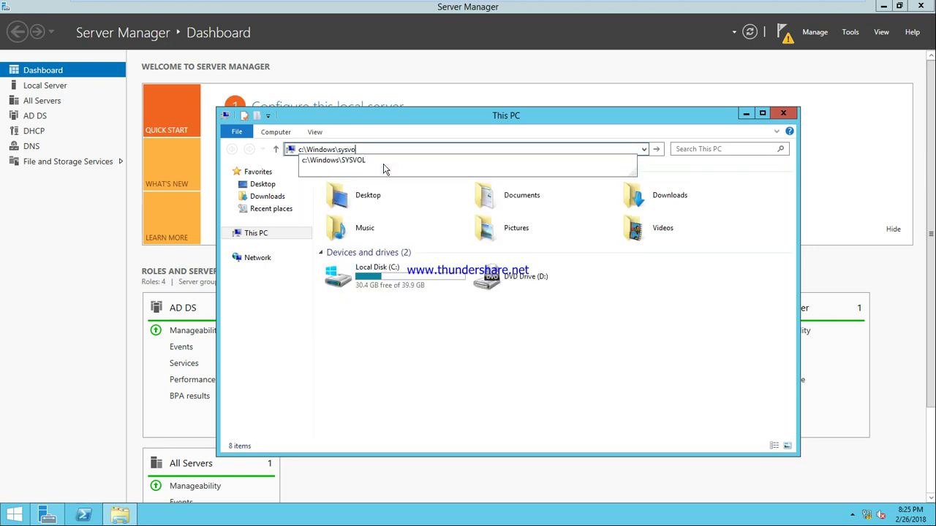
type("\\sys")
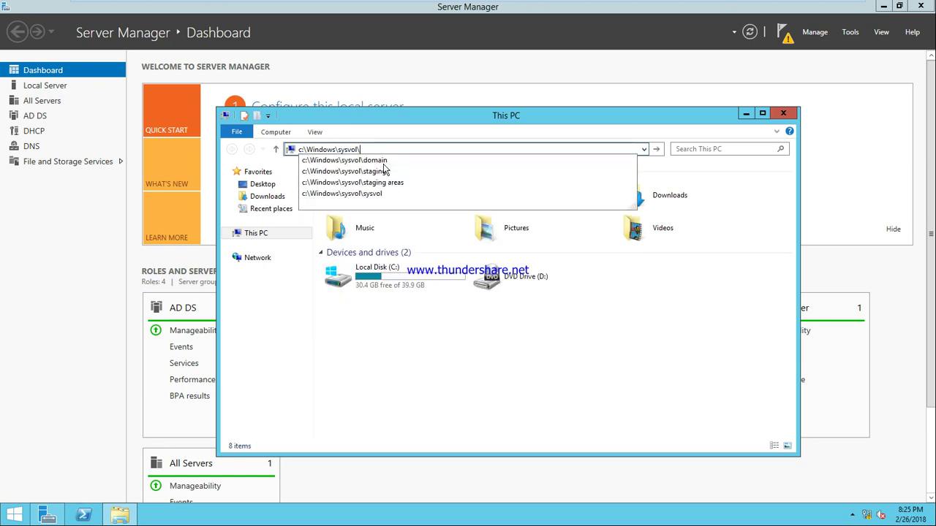
key("Down")
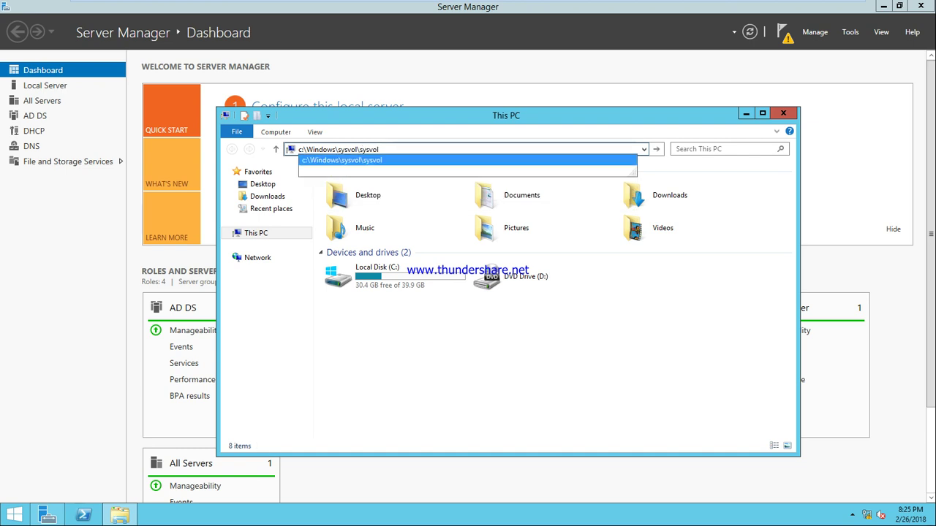
type("\\")
key("Down")
type("\\")
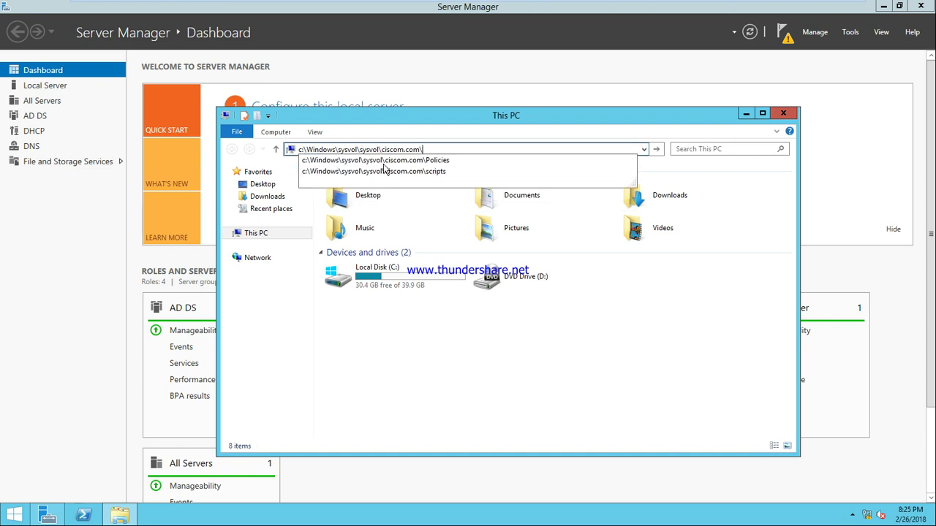
key("Down")
key("Down")
key("Return")
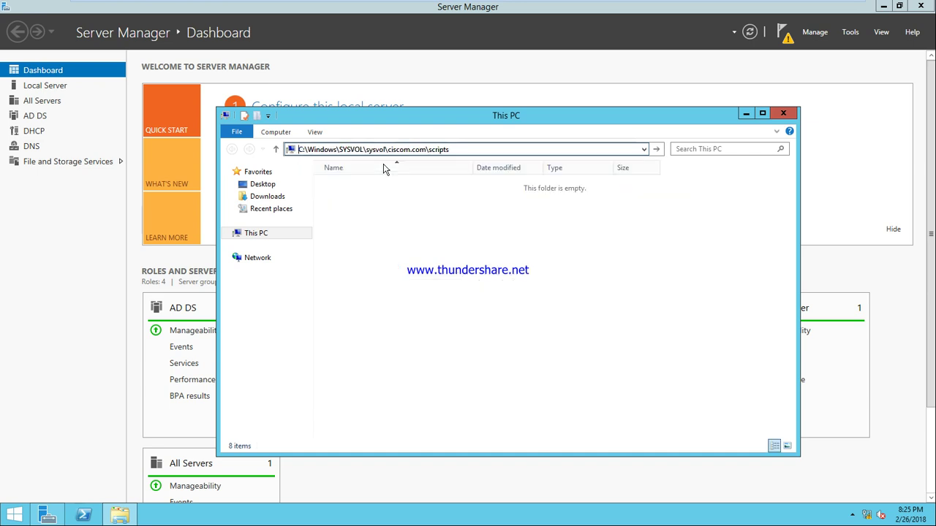
- Open the Dmap batch file for editing and add a line launching Notepad between the net use h: line and exit
left_click(345, 185)
right_click(341, 184)
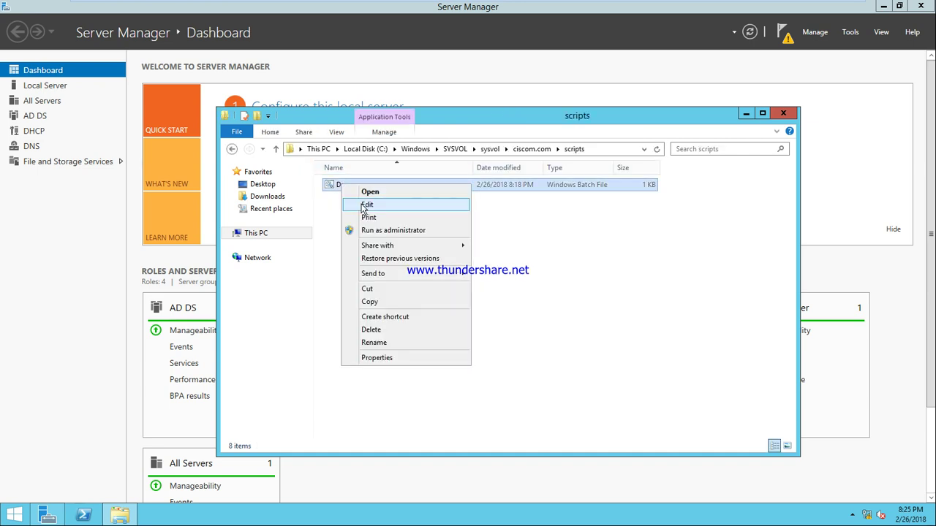
left_click(366, 199)
left_click(179, 121)
key("Return")
type("neot")
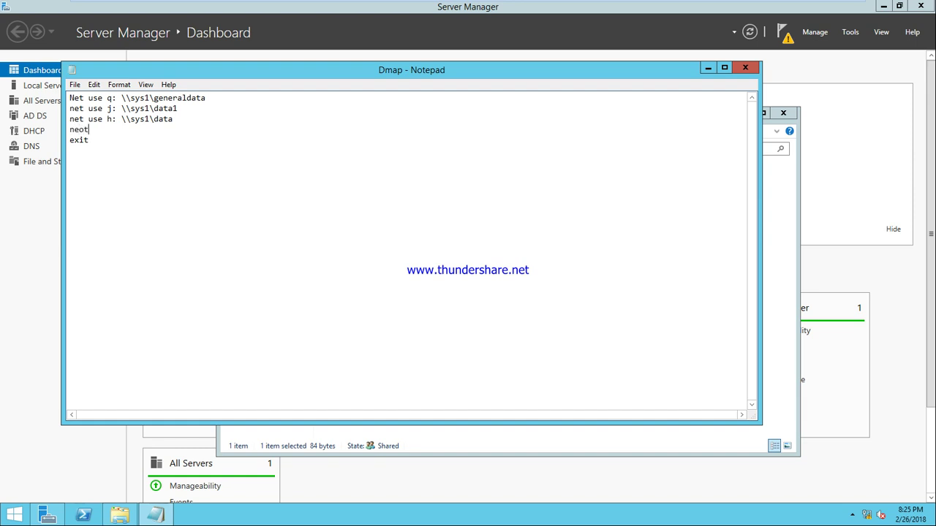
type("epad.exe")
- Correct the added line to notepad.exe, save the Dmap script, and close Notepad and the scripts folder
key("ctrl+s")
left_click(79, 129)
key("BackSpace")
key("ctrl+s")
left_click(745, 67)
left_click(781, 113)
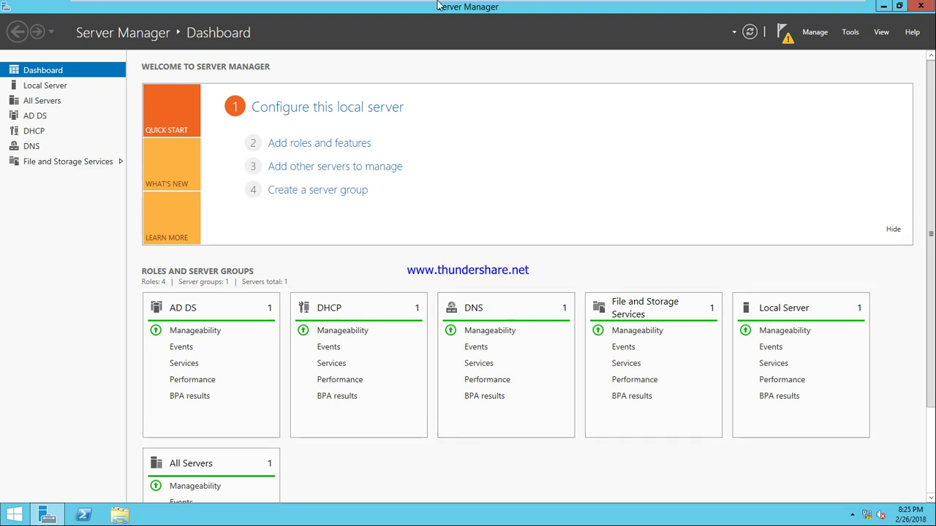
- Switch to the client training machine and check u6's mapped network drives in Computer, closing the window when done
left_click(541, 8)
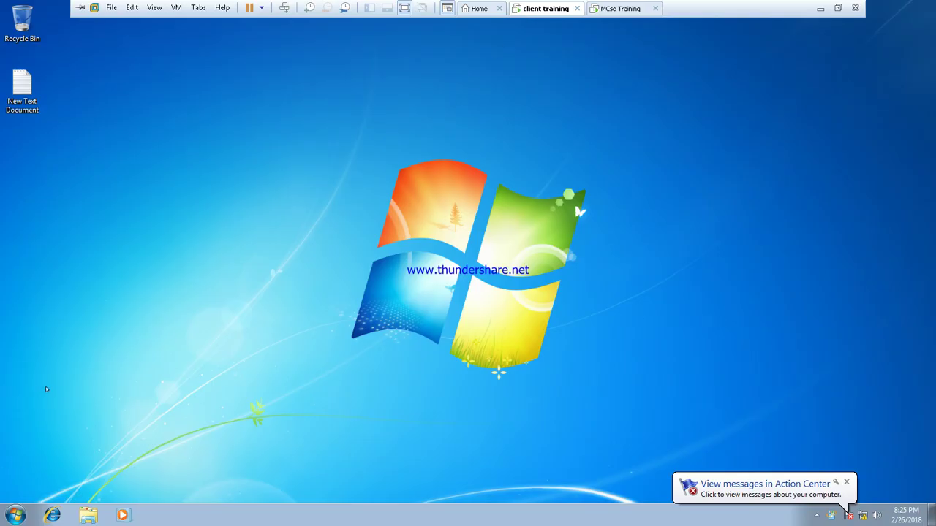
key("super")
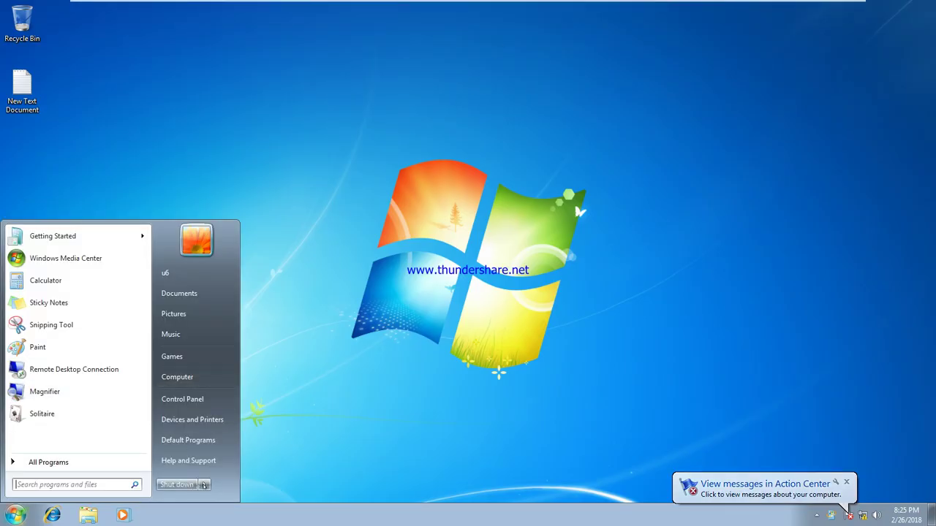
mouse_move(475, 5)
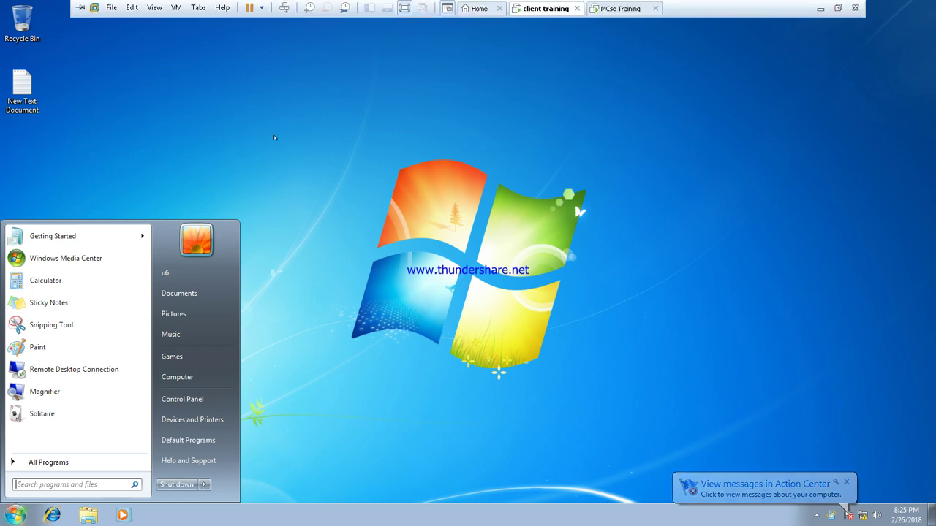
left_click(193, 151)
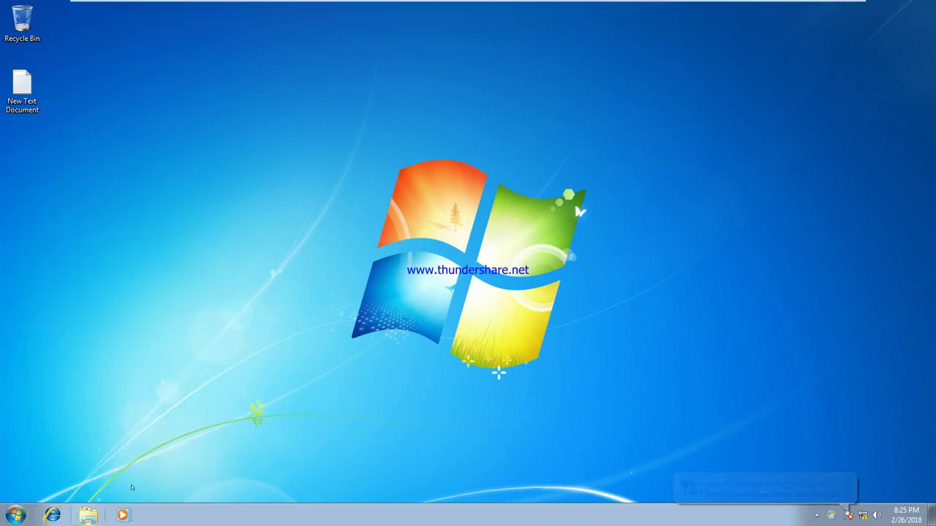
left_click(88, 516)
left_click(217, 284)
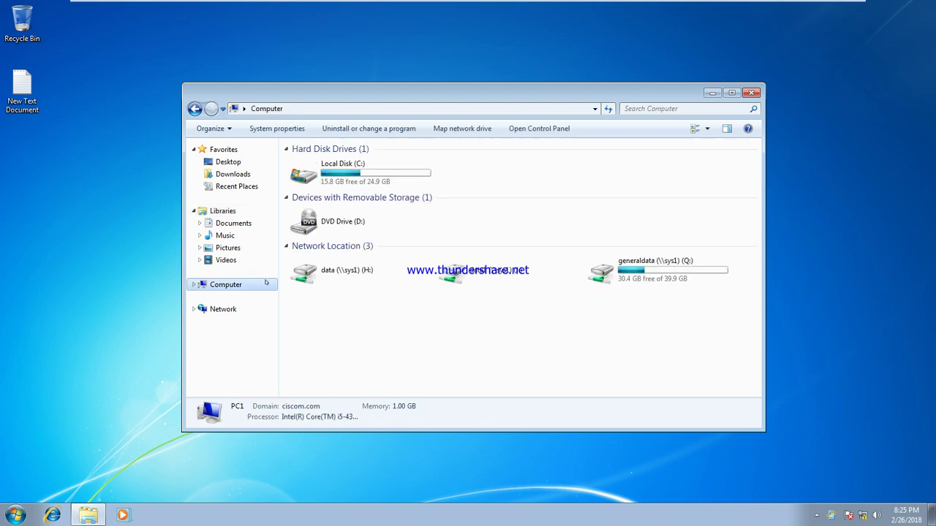
left_click(750, 93)
- Refresh the client desktop and log u6 off the Windows 7 computer
right_click(151, 130)
left_click(179, 163)
left_click(15, 514)
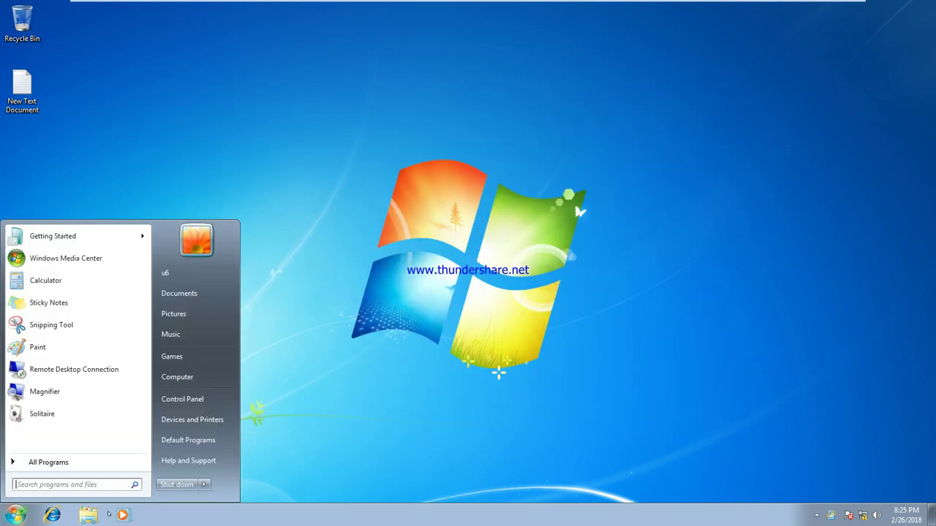
mouse_move(221, 486)
left_click(256, 442)
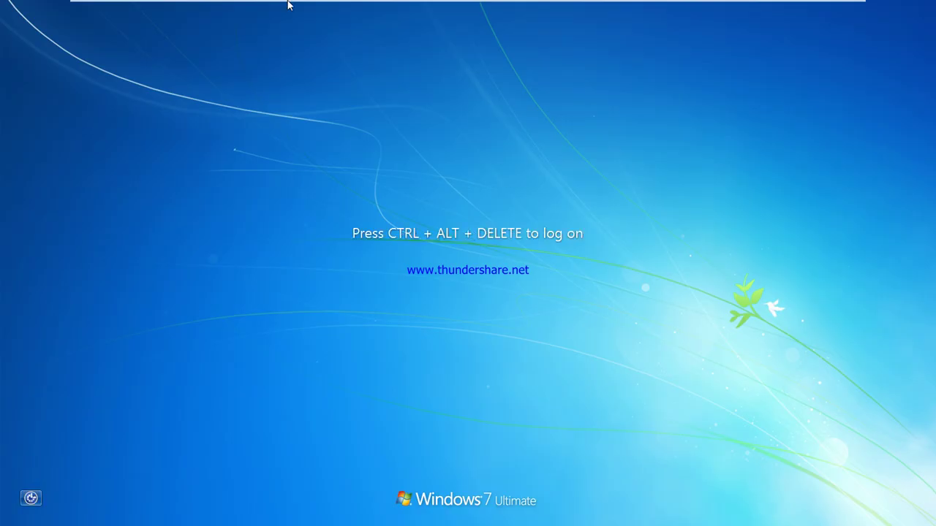
- Log on to the client again as u6, entering the account password, and close the blank Notepad window
left_click(285, 8)
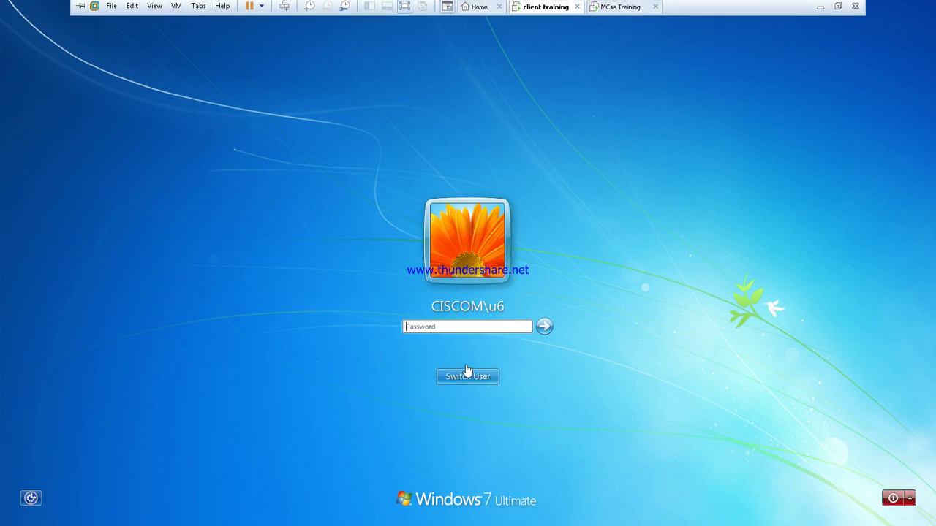
key("Return")
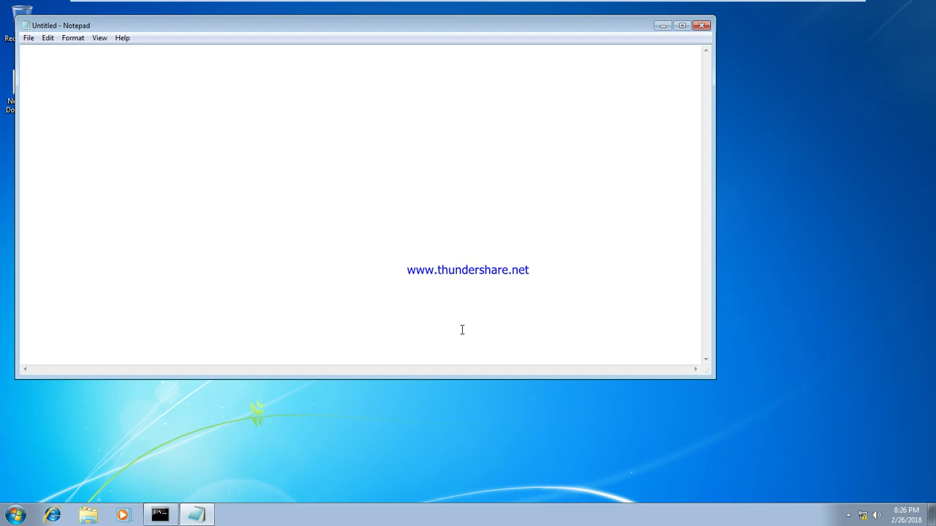
left_click(700, 25)
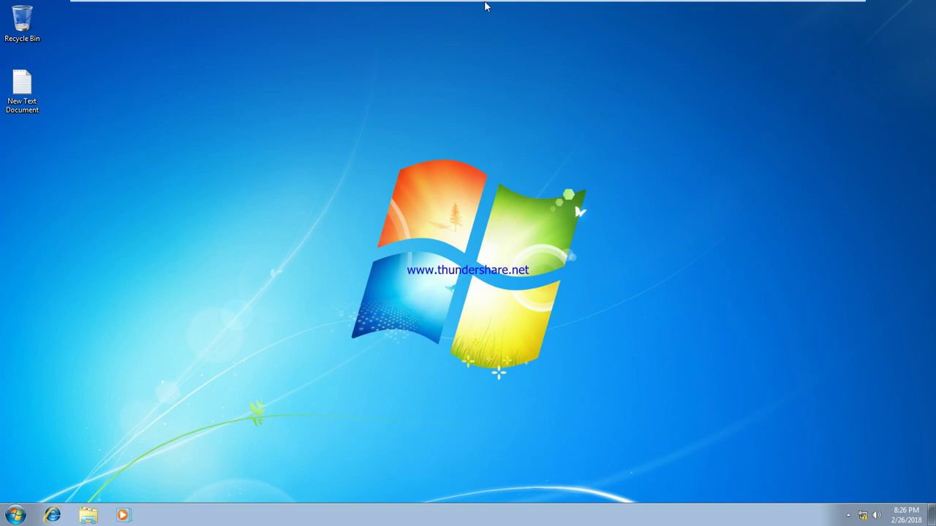
- Switch back to the MCse Training server and open Server Manager's list of administrative tools
mouse_move(484, 4)
left_click(604, 10)
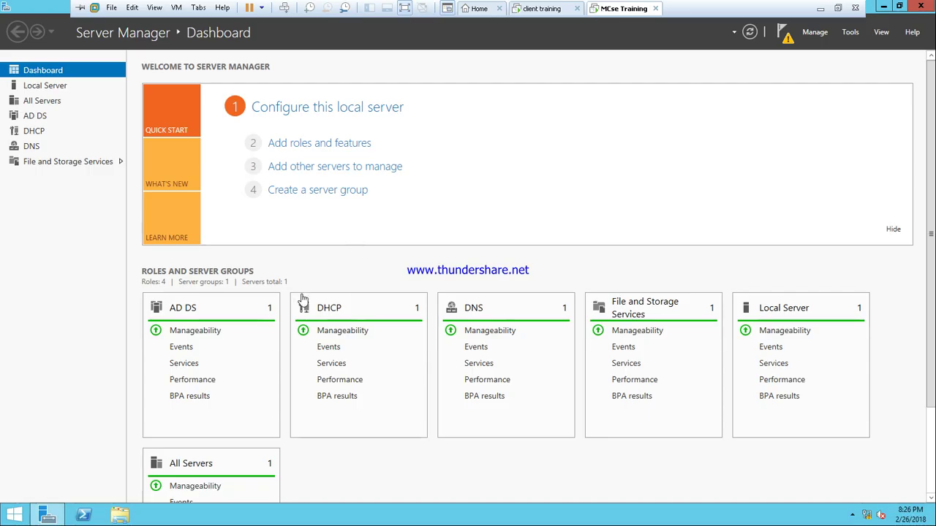
left_click(849, 33)
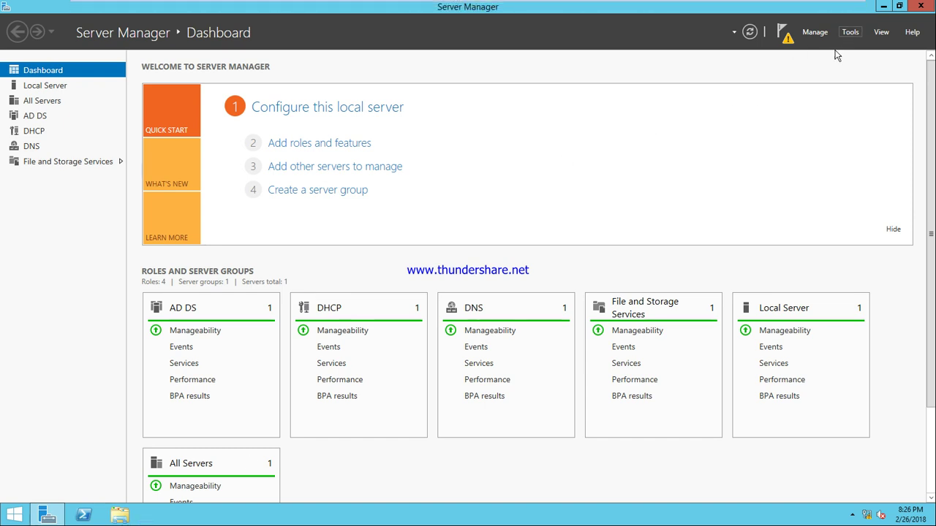
- Open Active Directory Users and Computers and look through the accounts in the Users container of ciscom.com
left_click(801, 109)
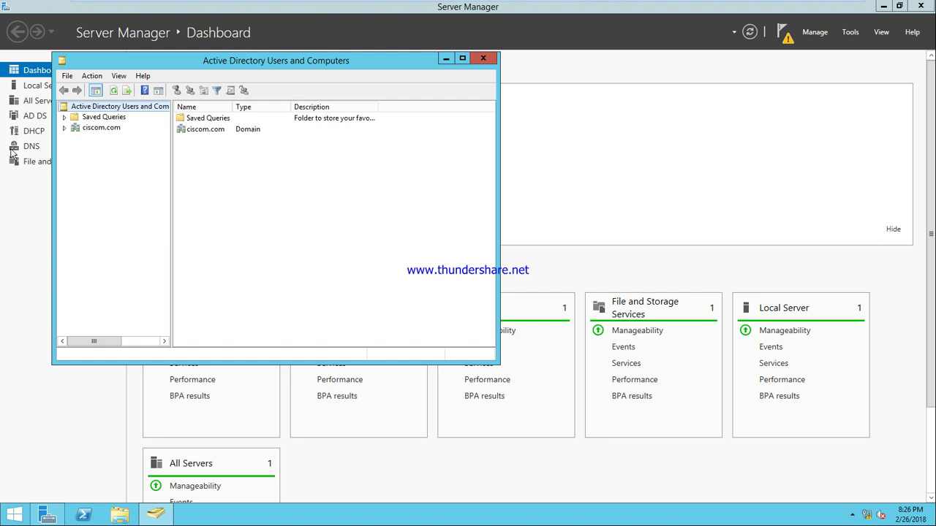
left_click(65, 127)
left_click(104, 191)
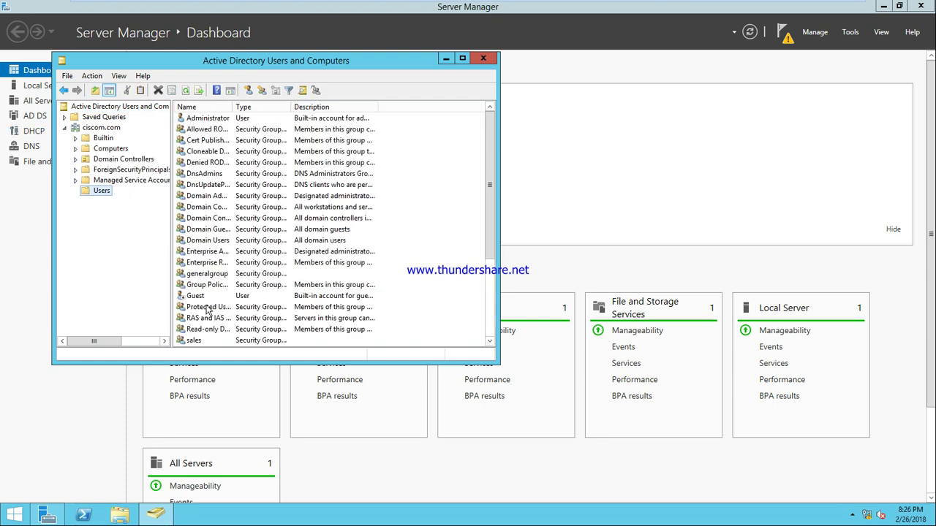
left_click_drag(492, 170, 497, 289)
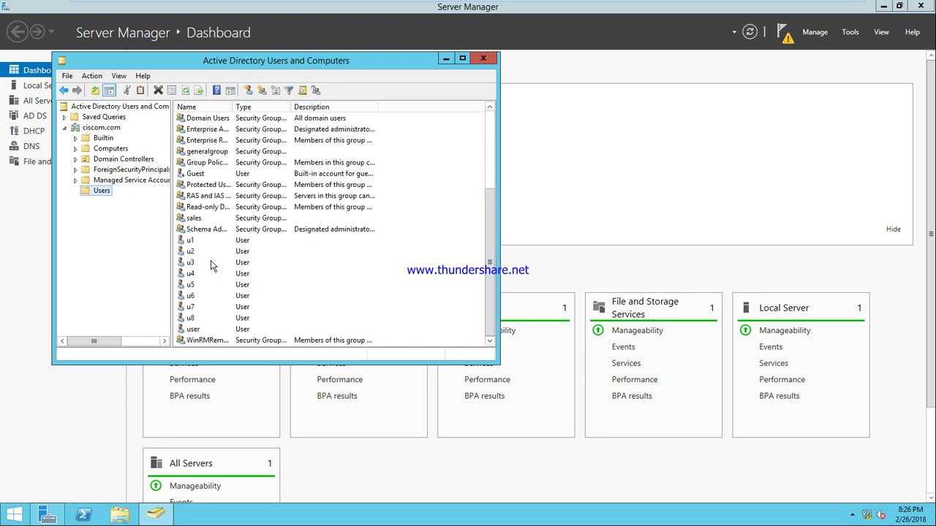
- Select the users u1 through u5 and open their shared properties
left_click(193, 242)
key("shift+Down")
key("shift+Down")
key("shift+Down")
key("shift+Down")
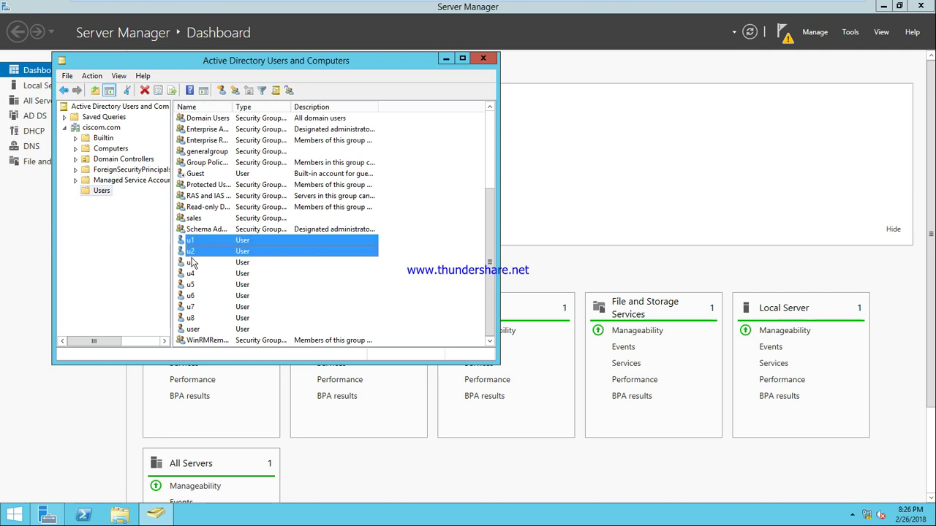
right_click(200, 262)
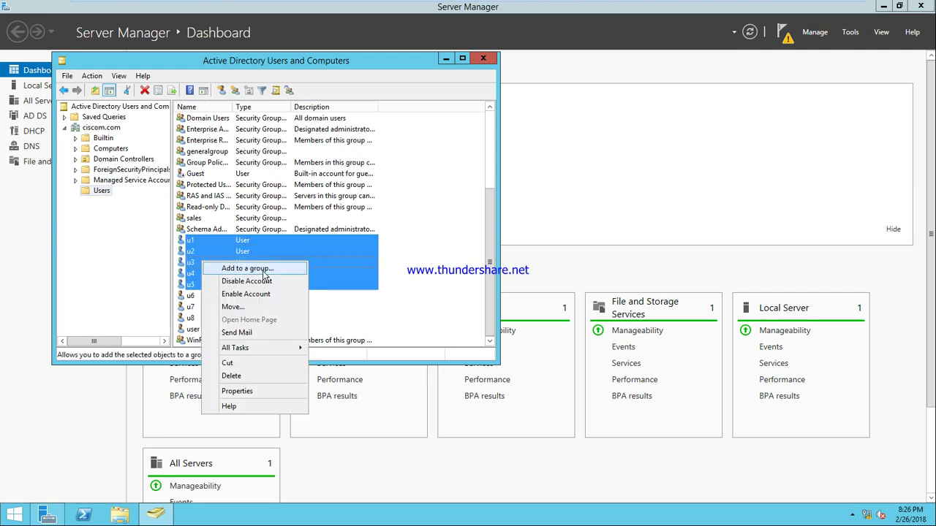
left_click(253, 391)
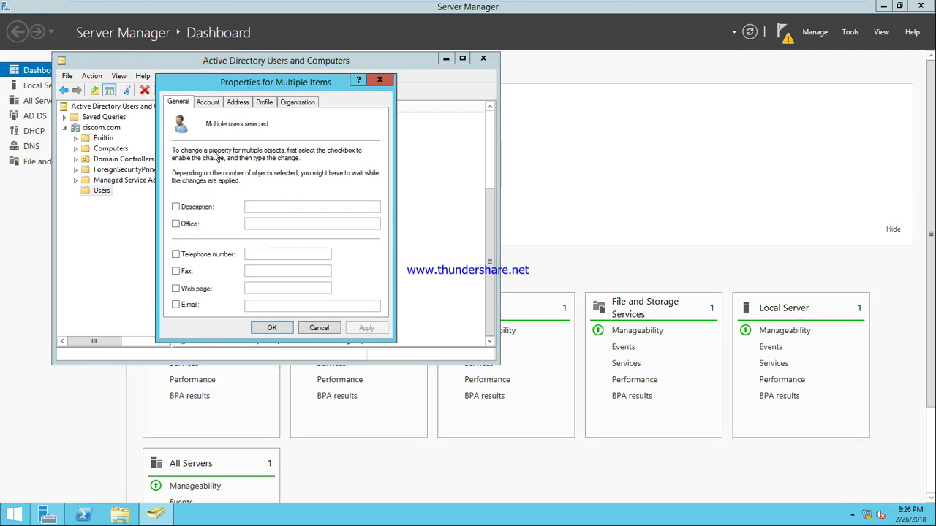
- Try the logon script Dmap.beta in the profile settings of the selected users, and cancel the changes
left_click(264, 103)
left_click(181, 180)
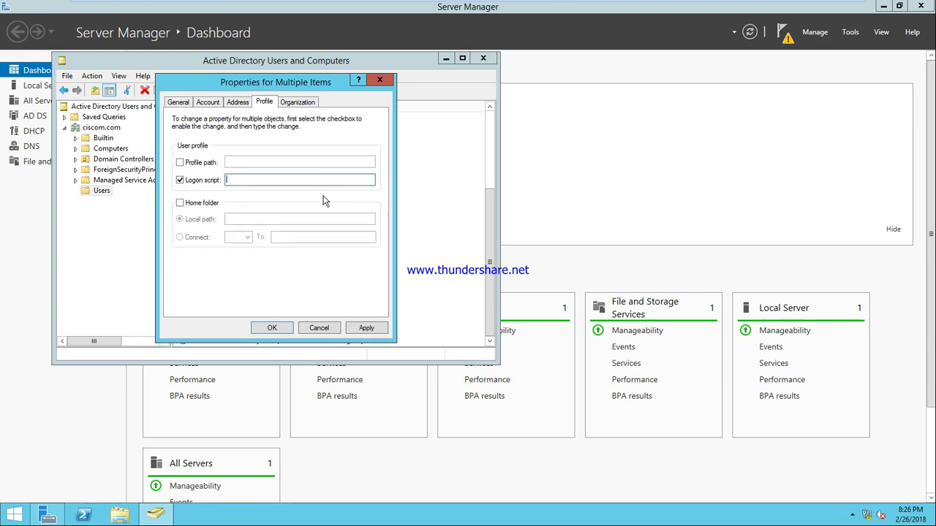
type("Dmap.beta")
left_click(324, 329)
- Close Active Directory Users and Computers, put Server Manager out of the way, and open This PC in File Explorer
left_click(489, 59)
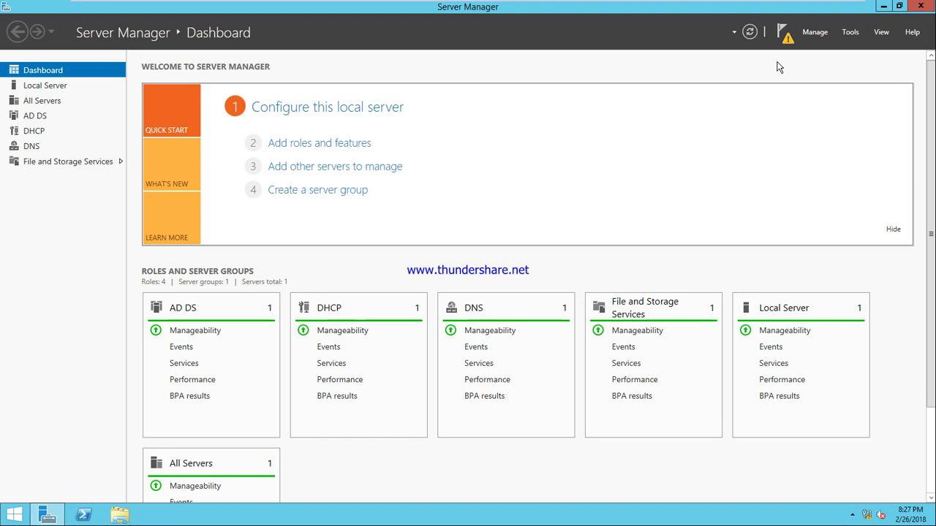
left_click(883, 6)
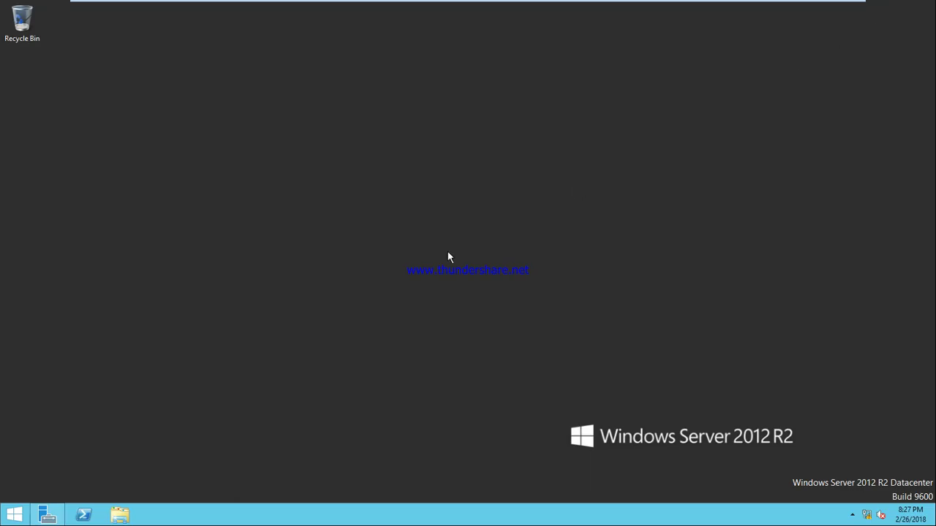
left_click(120, 516)
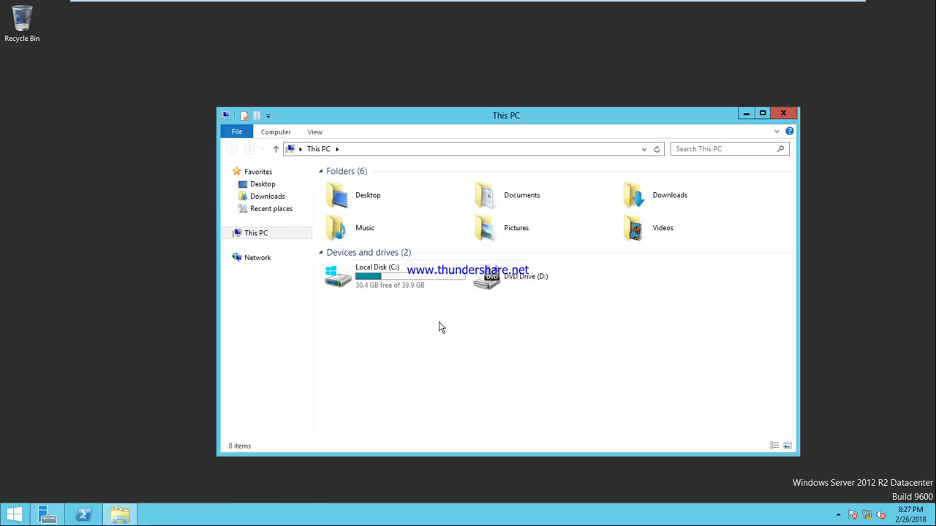
- Examine the mapped network drives on the client training virtual machine and return to the MCse Training machine
mouse_move(475, 4)
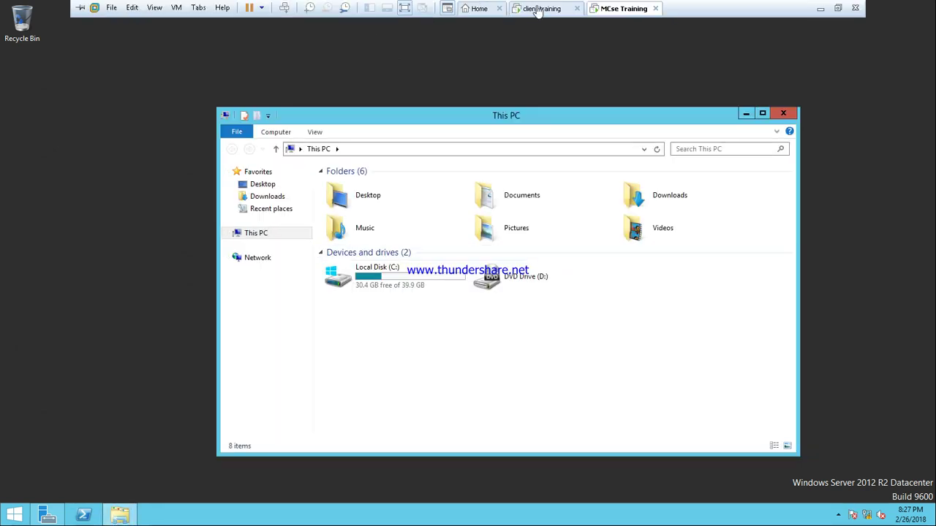
left_click(541, 8)
left_click(87, 515)
left_click(225, 285)
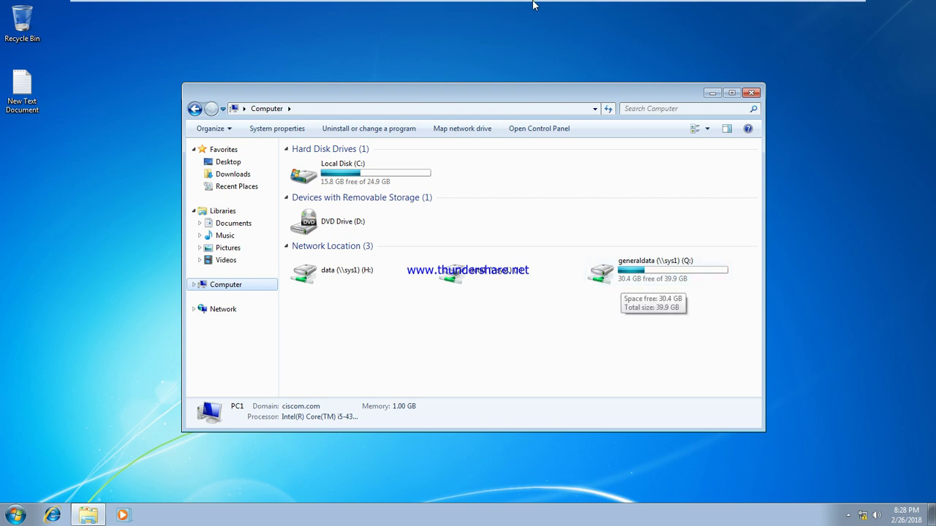
mouse_move(582, 9)
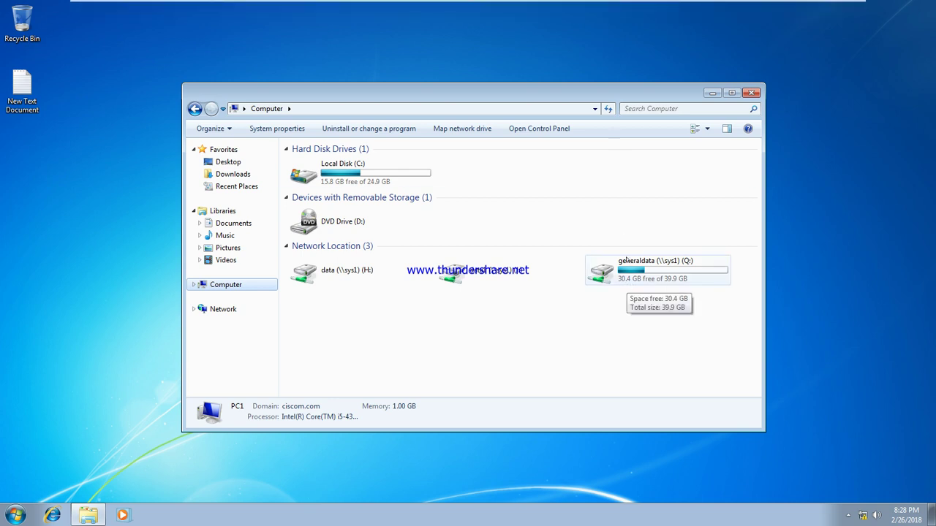
left_click(621, 8)
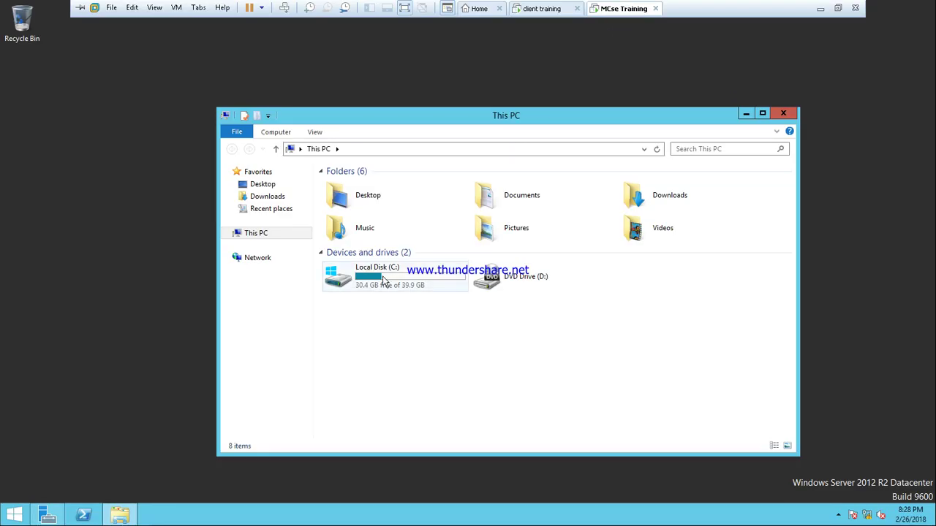
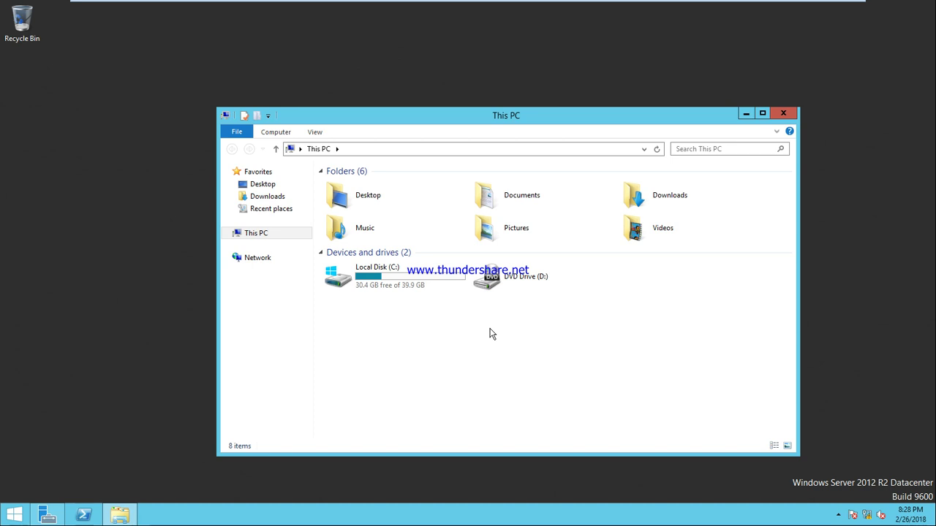
- Open the quota settings of Local Disk (C:) and enable quota management
left_click(400, 278)
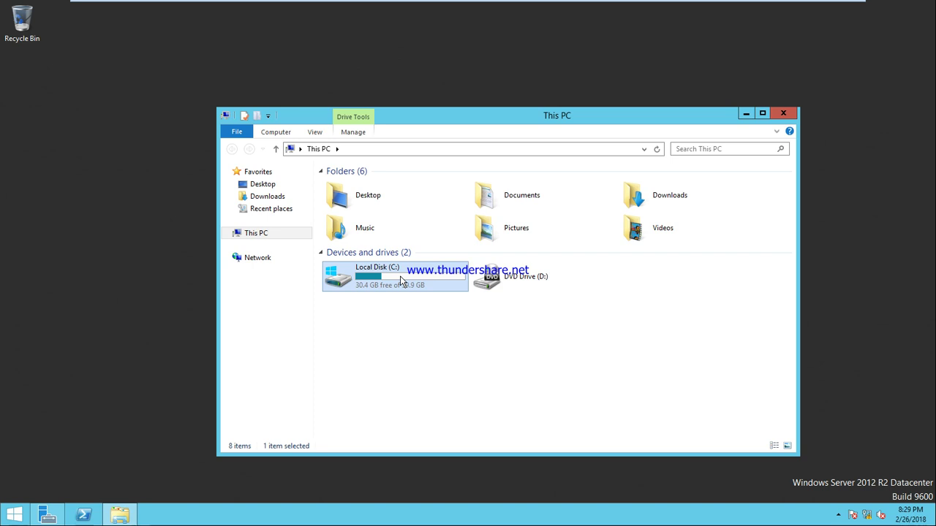
right_click(400, 275)
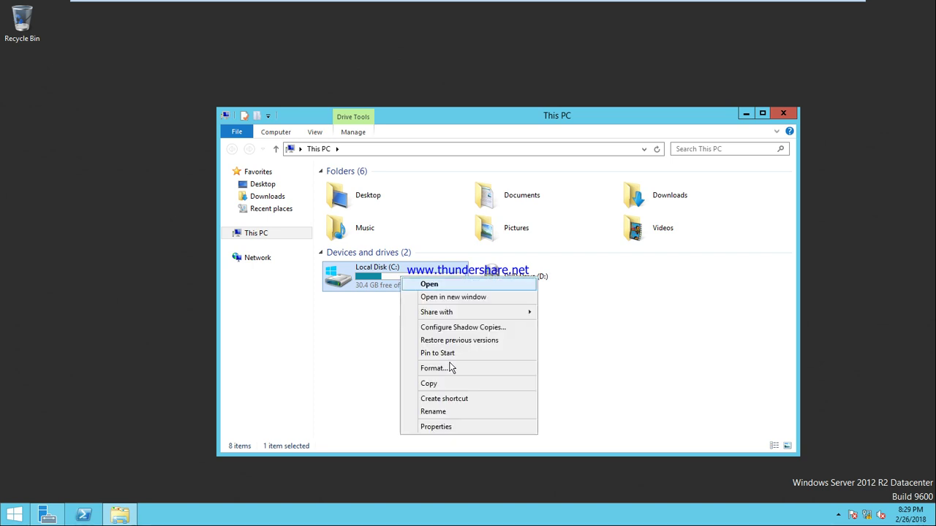
left_click(457, 428)
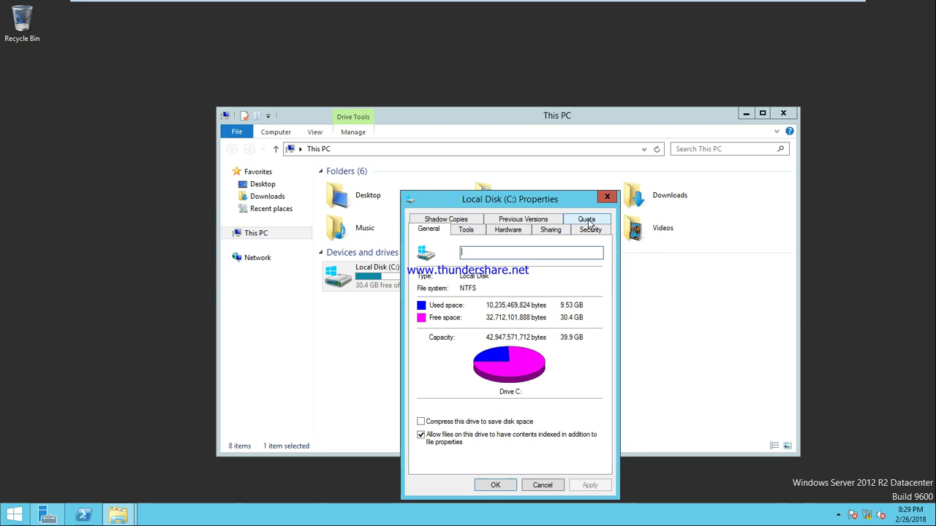
left_click(587, 220)
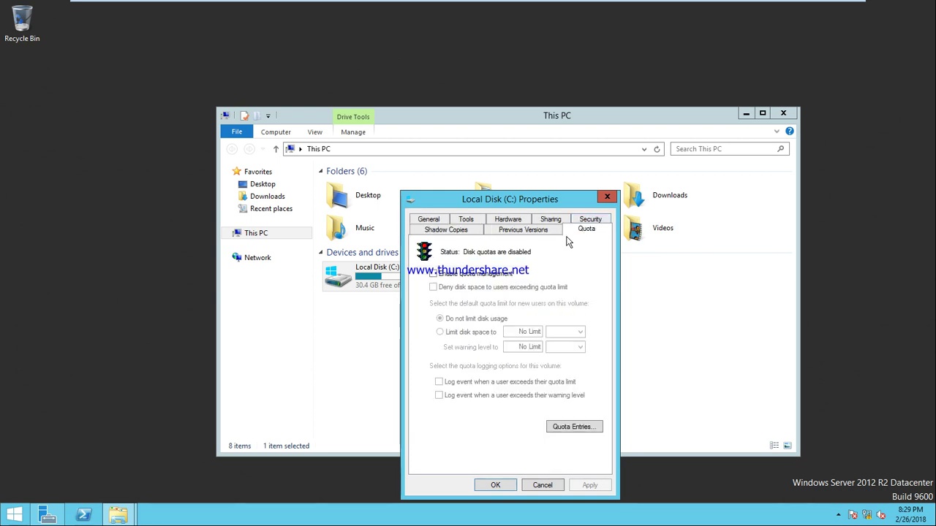
left_click(433, 274)
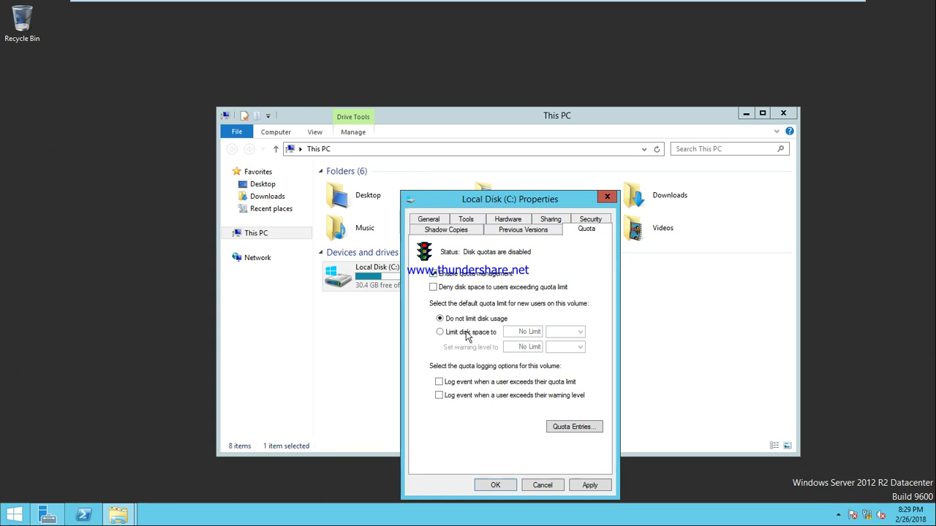
- Set the drive's default quota to limit disk space to 300 MB with a warning level of 280 MB
left_click(439, 333)
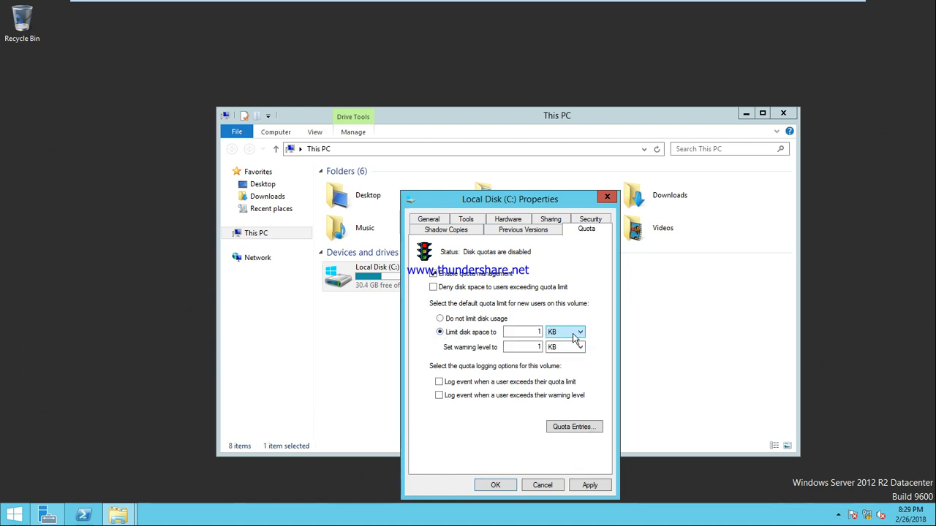
key("Tab")
type("300")
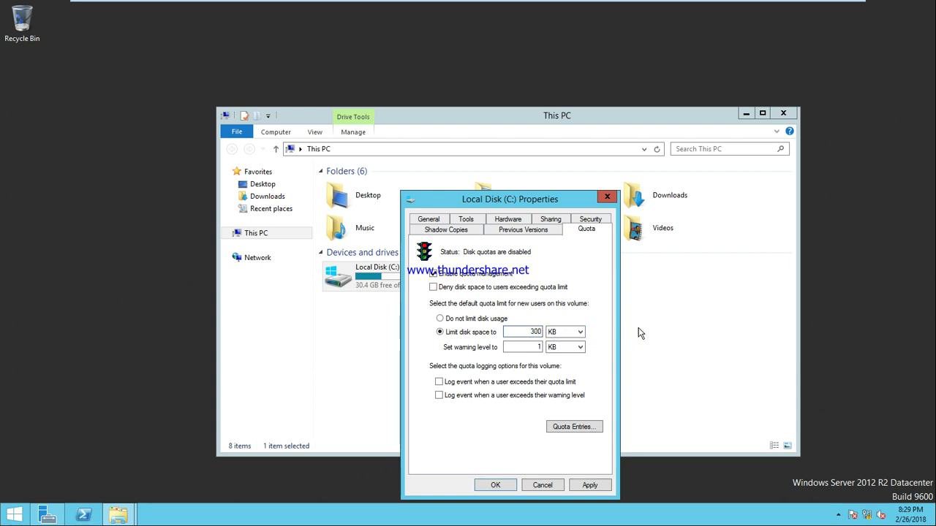
left_click(581, 332)
left_click(570, 349)
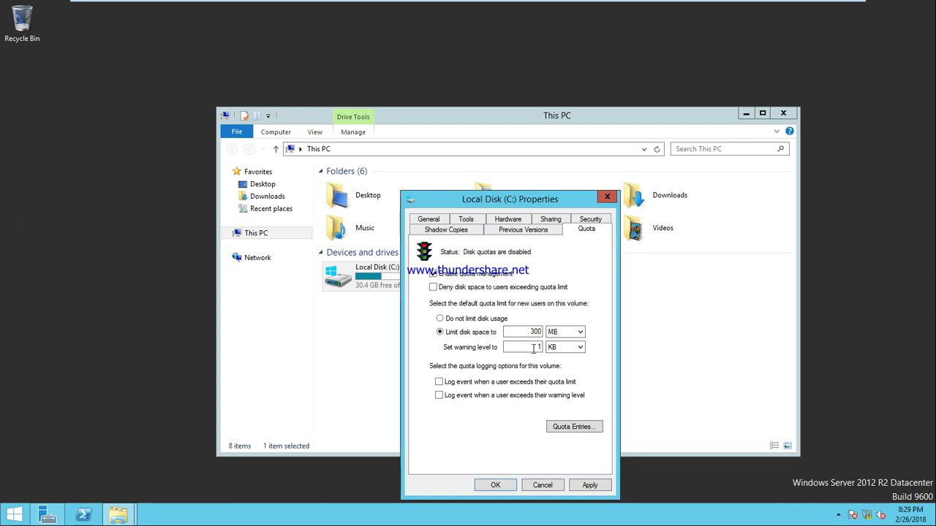
double_click(535, 348)
type("280")
left_click(575, 350)
left_click(576, 364)
- Start a new entry in the quota entries of drive C: for the domain user u1
left_click(574, 431)
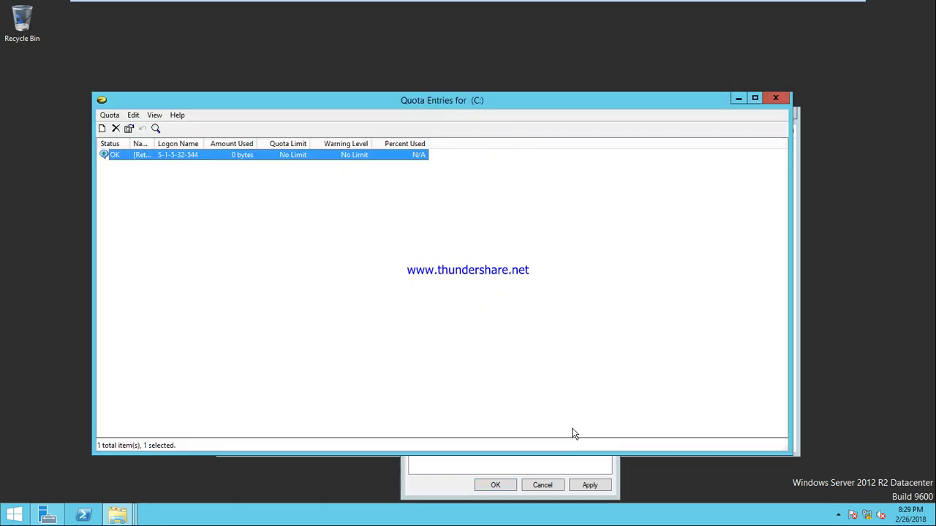
left_click(109, 115)
left_click(130, 129)
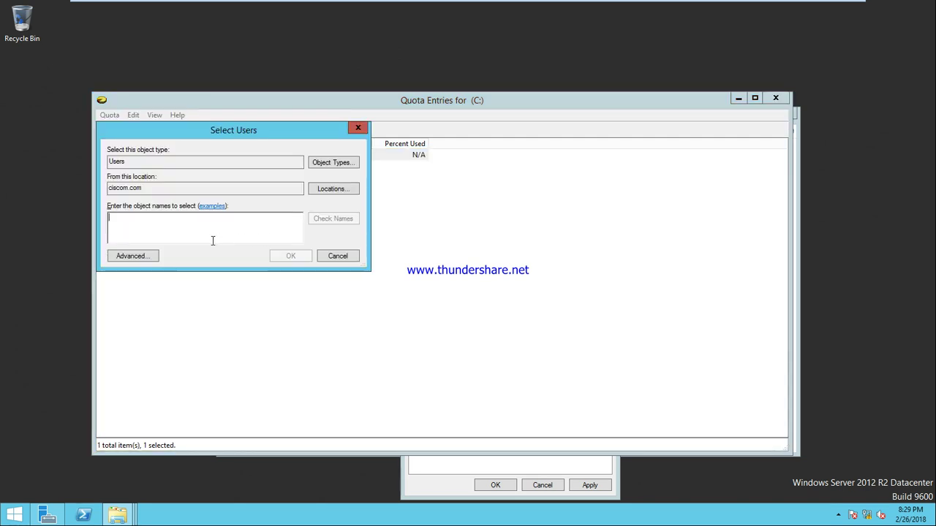
type("1")
key("BackSpace")
type("u1")
left_click(327, 221)
left_click(303, 256)
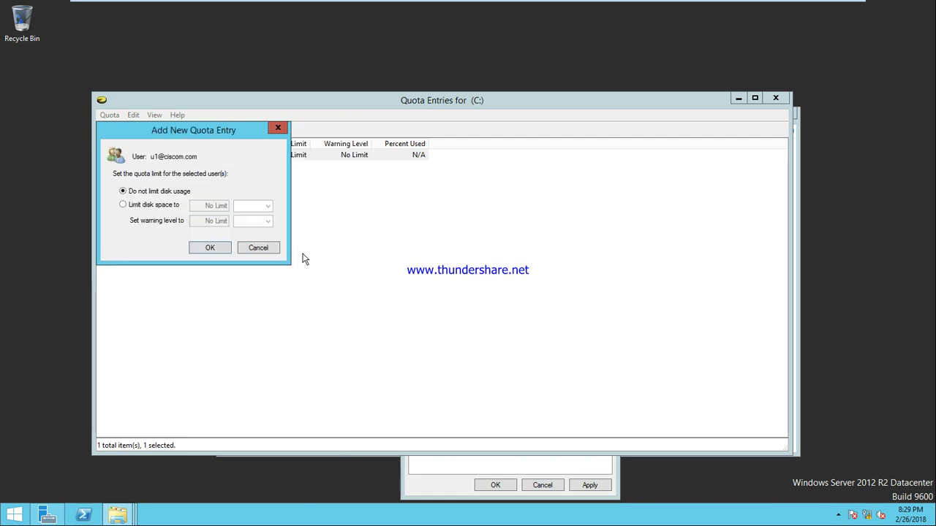
- Try the limited disk space option for u1's quota entry, and cancel both the entry and the drive's quota changes
left_click(124, 205)
left_click(243, 221)
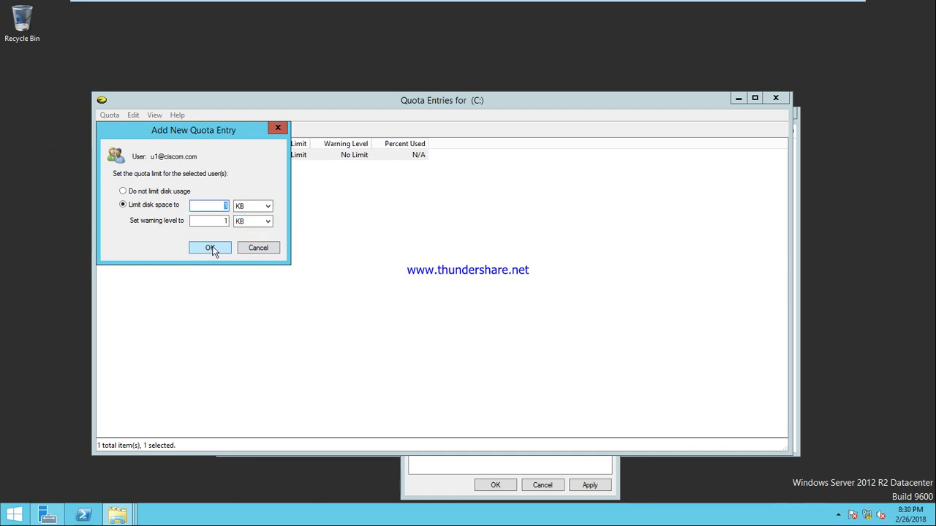
left_click(275, 252)
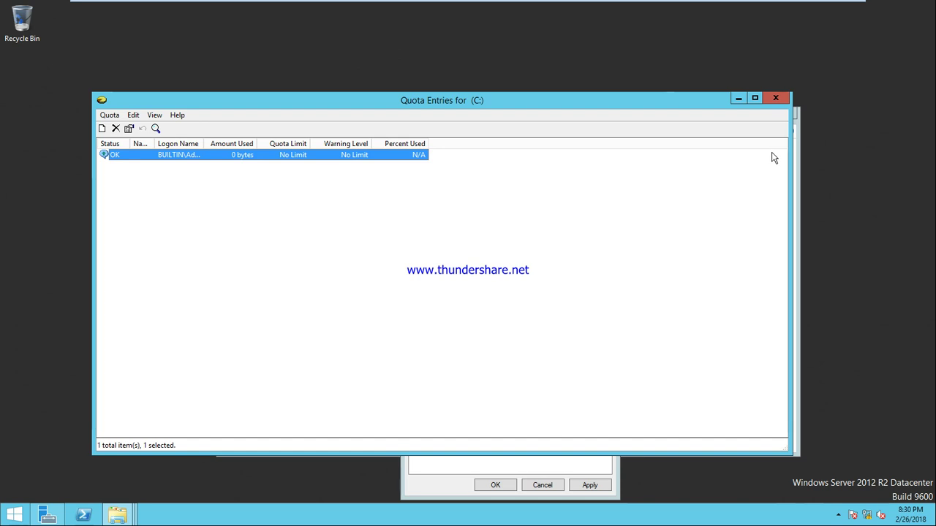
left_click(777, 99)
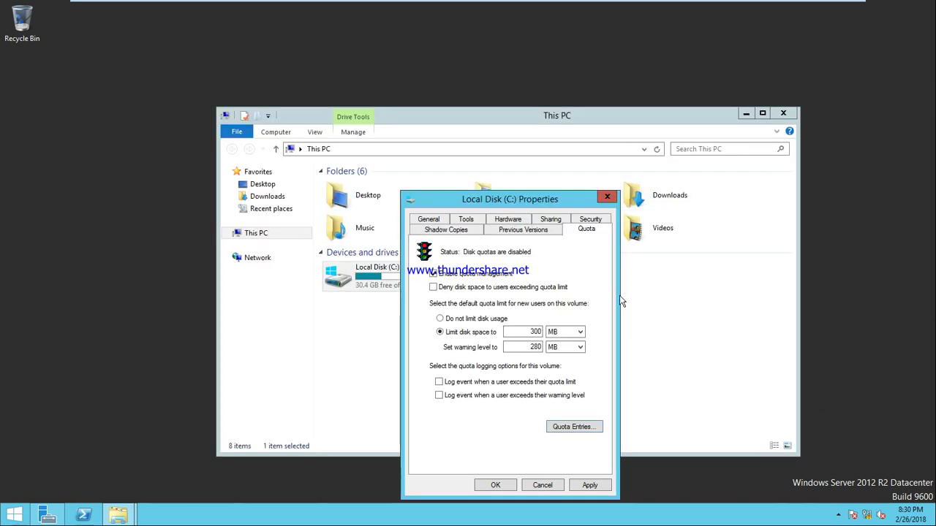
left_click(543, 485)
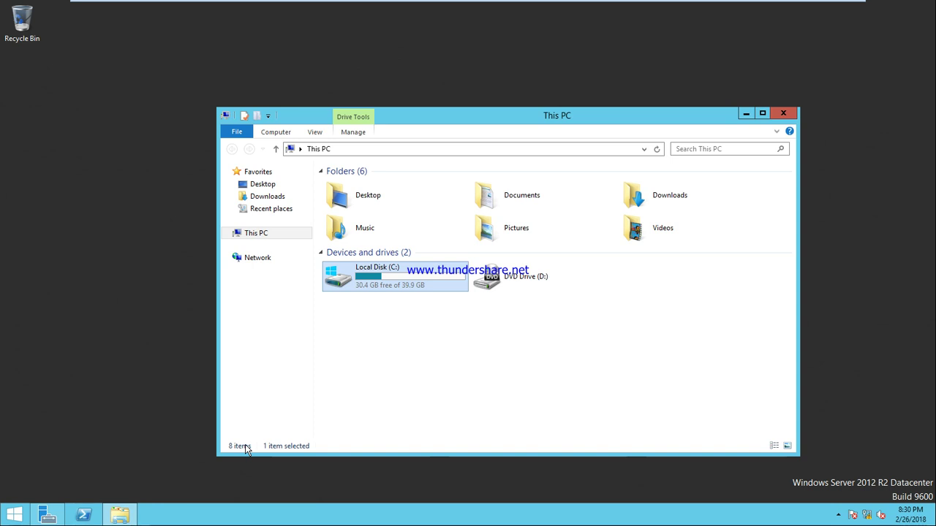
- Launch Notepad with a blank document
key("super+r")
type("note")
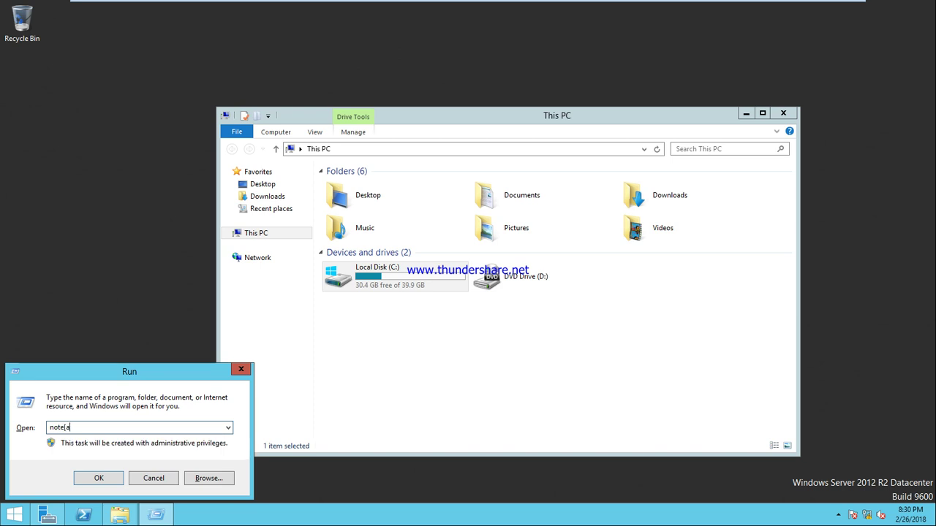
type("pad")
key("Return")
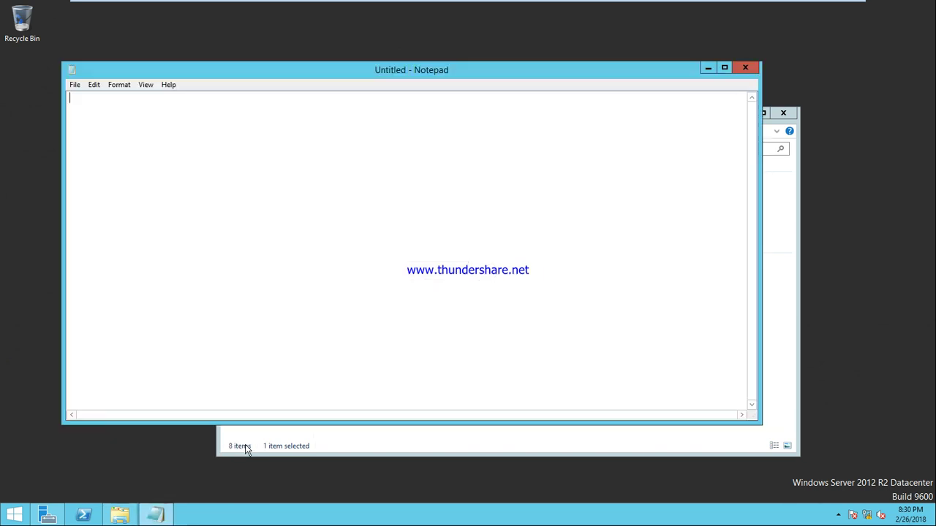
- Write the note "file server resource management" and close Notepad without saving it
type("file se")
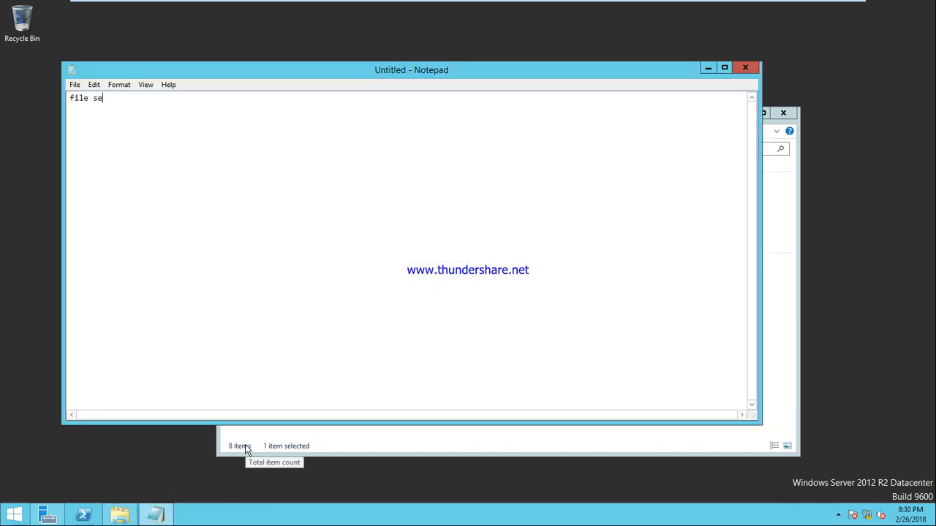
type("rver resource ")
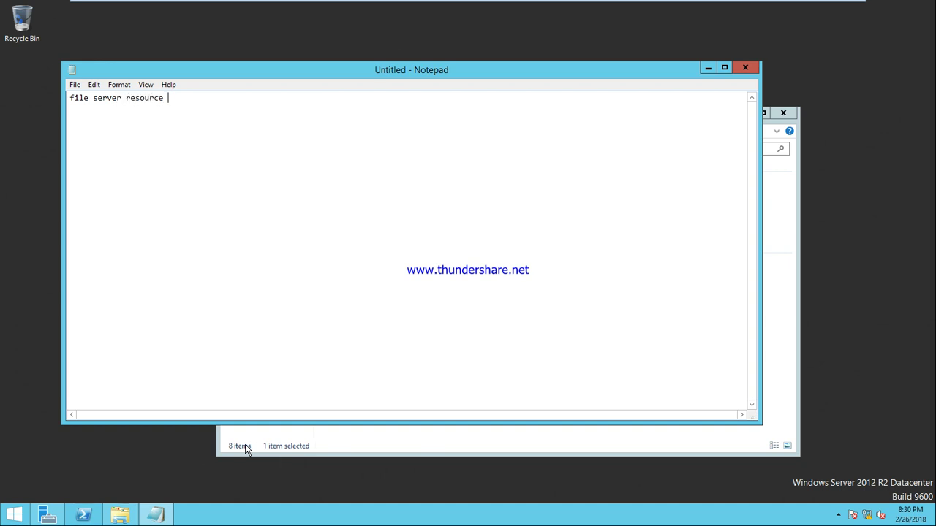
type("managemne")
type("t")
left_click(743, 69)
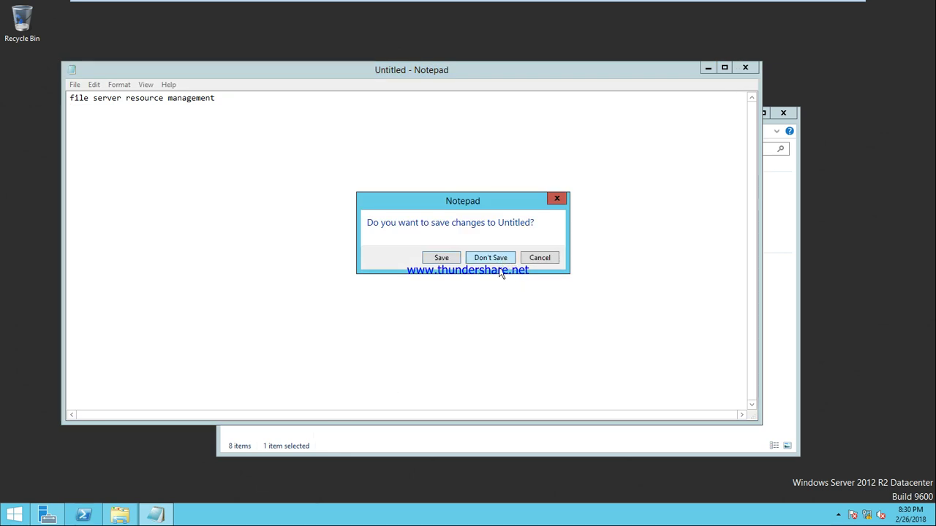
left_click(491, 257)
- In Server Manager, start adding roles and features with a role-based installation on the server sys1.ciscom.com
left_click(46, 516)
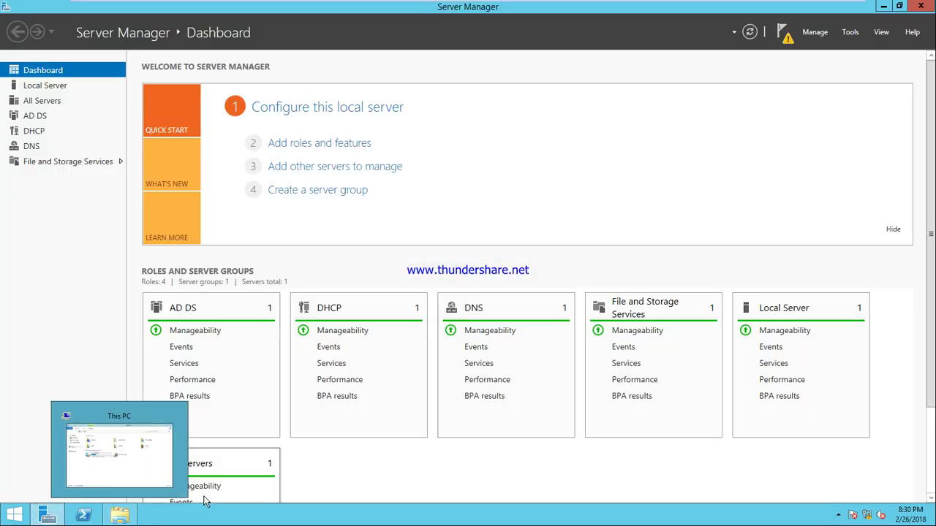
left_click(320, 144)
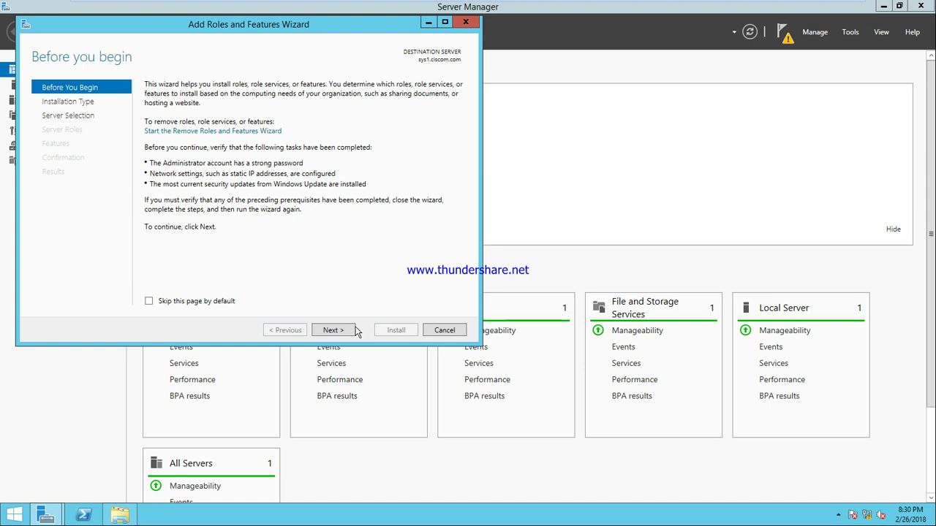
left_click(340, 333)
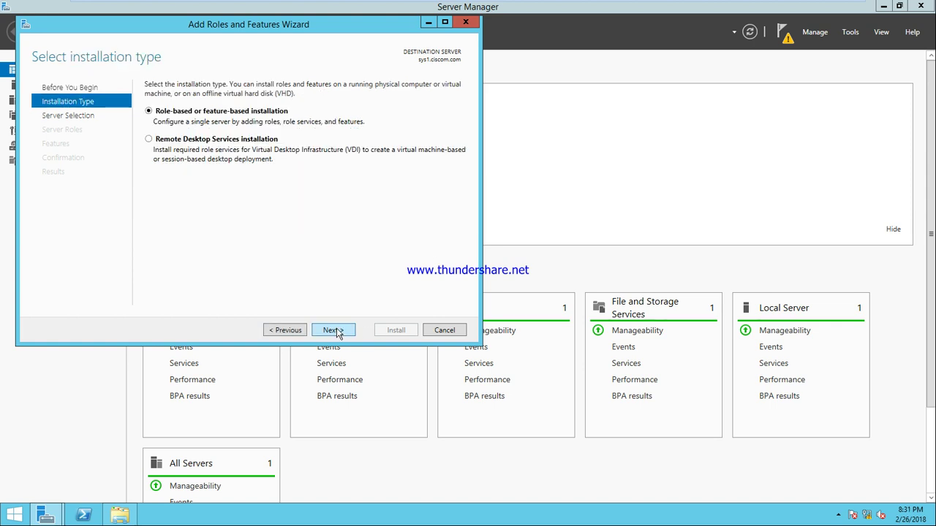
left_click(339, 334)
left_click(339, 333)
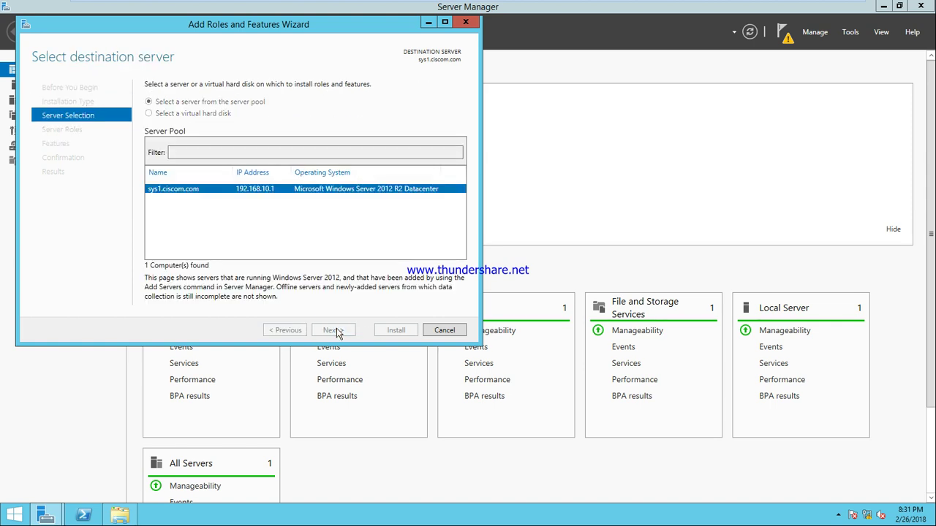
- Select the File Server Resource Manager role service under File and iSCSI Services, including its required management tools
double_click(152, 233)
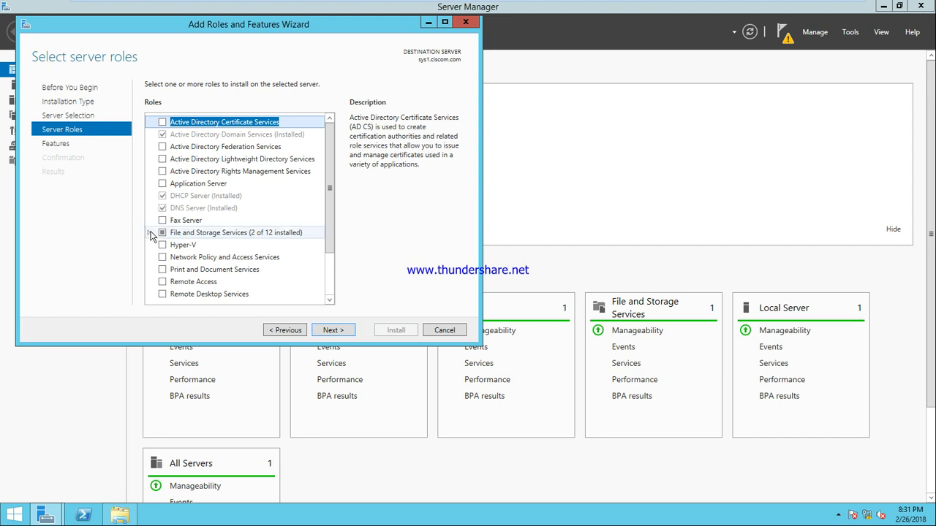
double_click(161, 247)
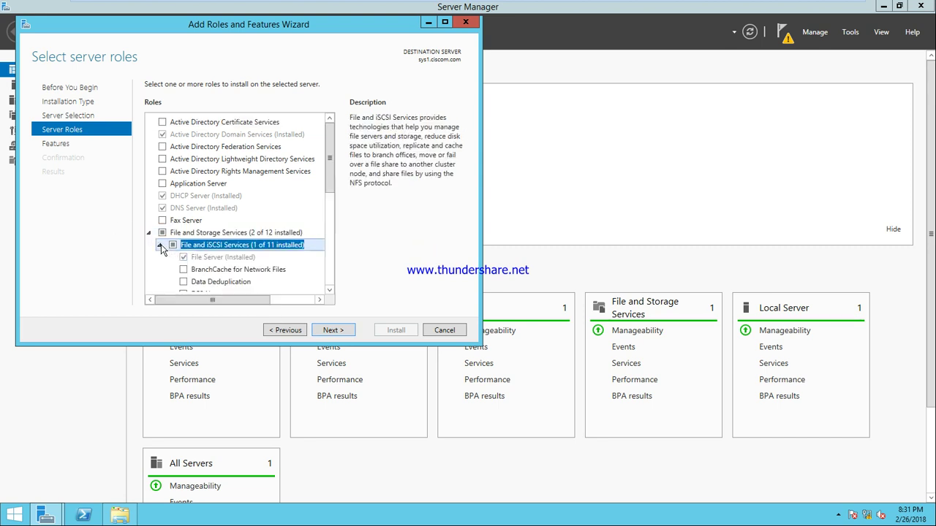
left_click_drag(333, 171, 333, 219)
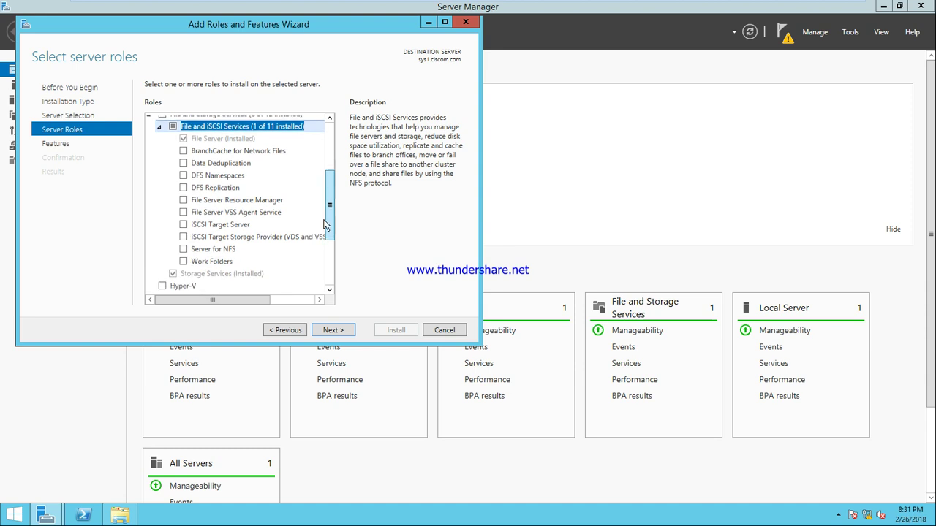
left_click(183, 201)
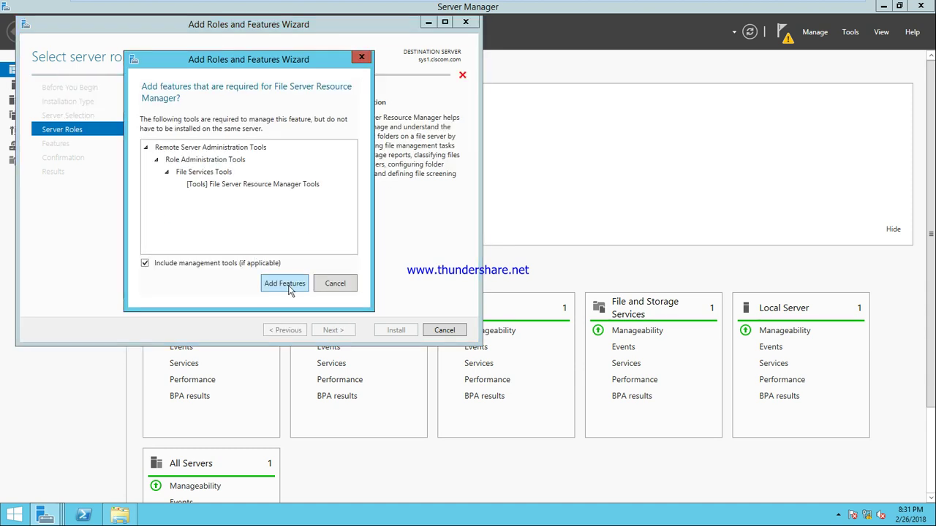
left_click(289, 290)
- Keep the default features and install the selected File Server Resource Manager role service
left_click(333, 331)
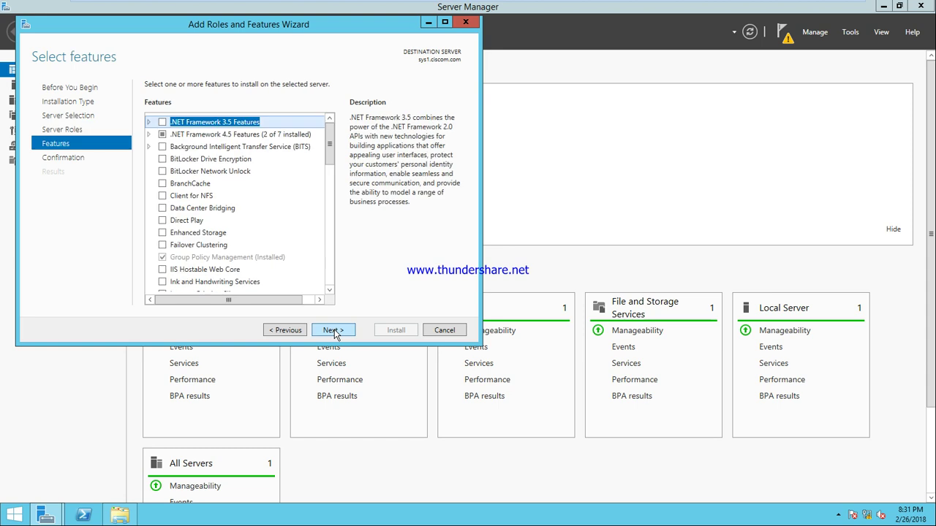
left_click(332, 331)
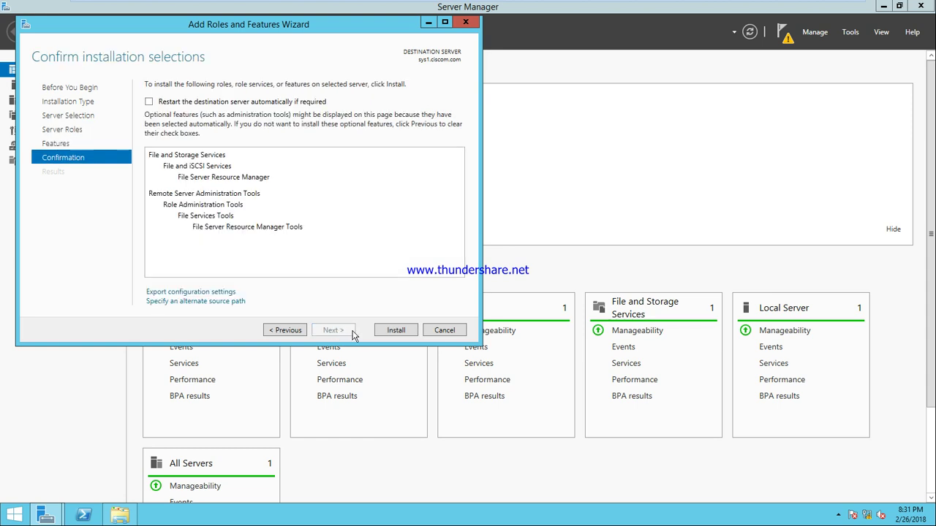
left_click(393, 333)
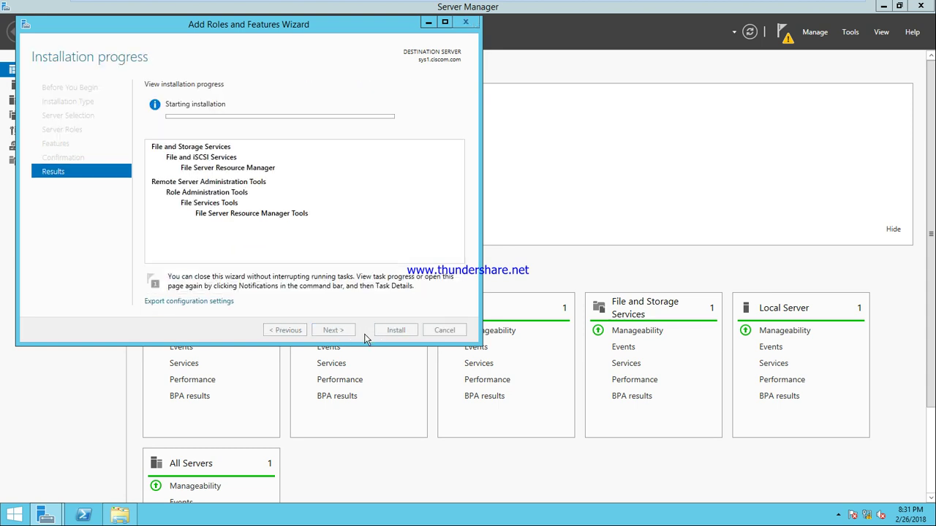
mouse_move(647, 6)
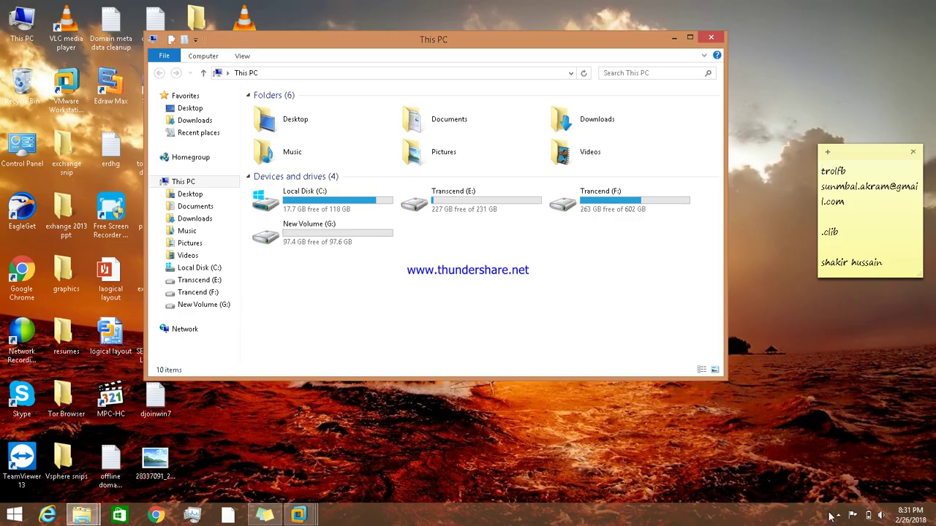
left_click(838, 515)
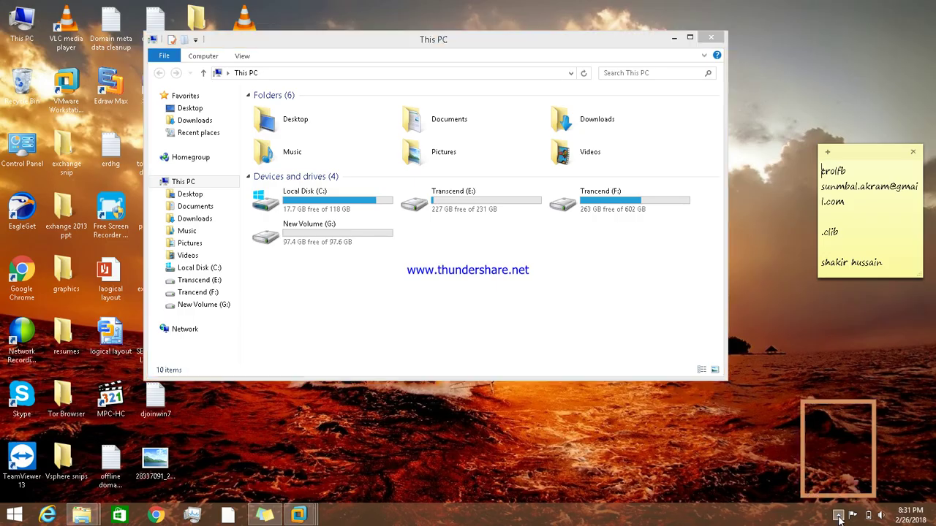
right_click(819, 455)
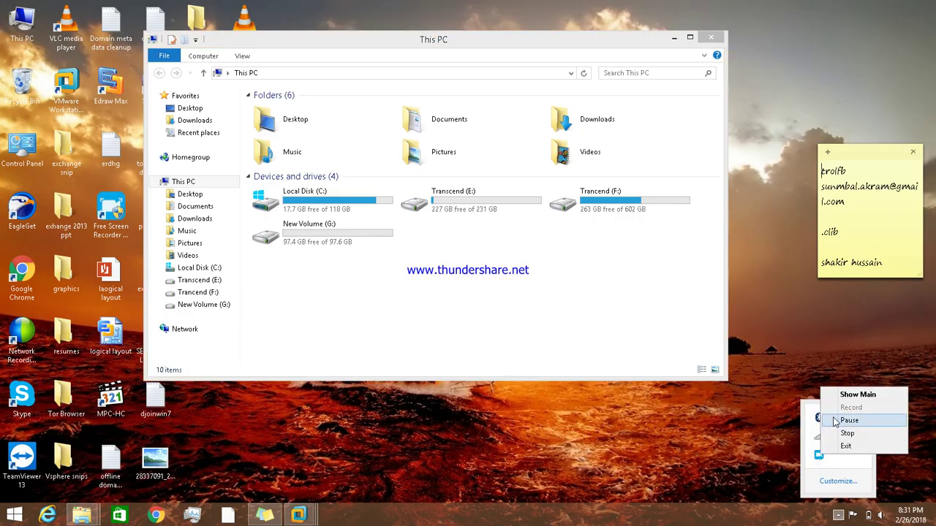
left_click(833, 420)
- Return to the MCse Training virtual machine and close the installation wizard and the This PC window
mouse_move(298, 516)
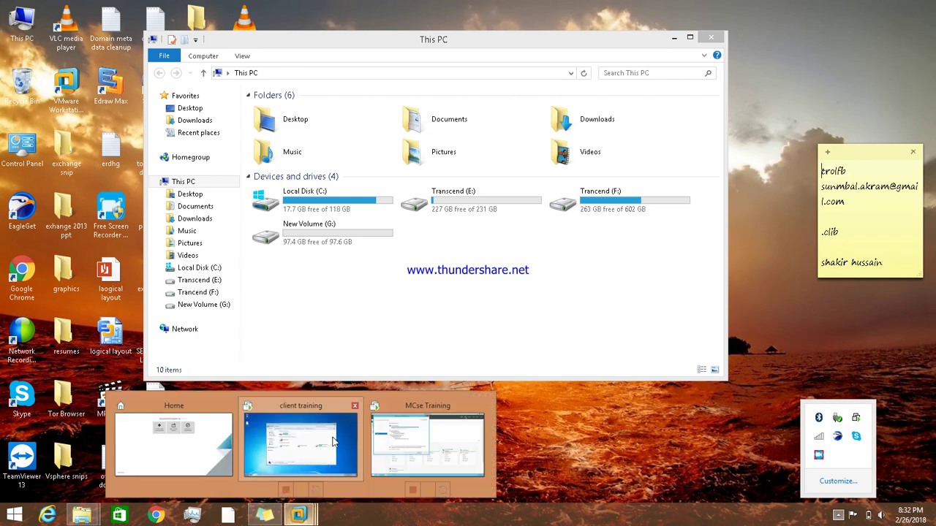
left_click(409, 437)
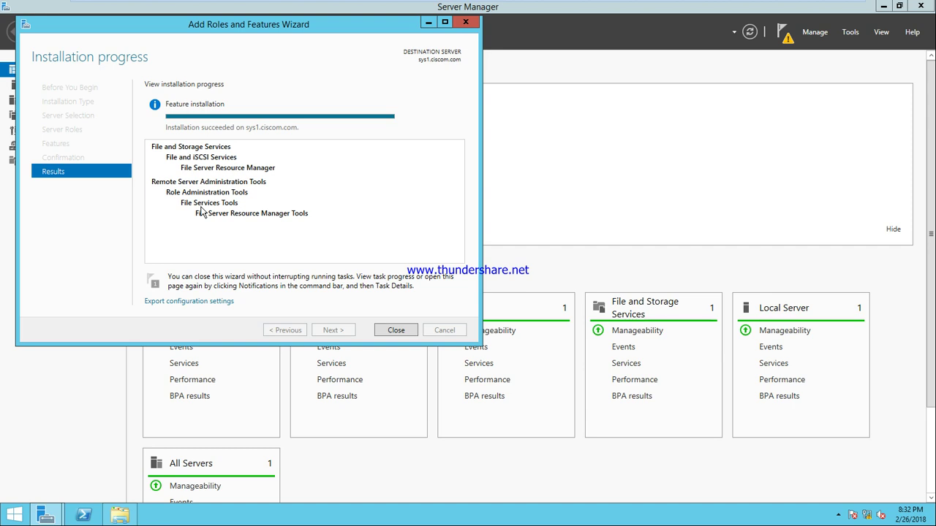
left_click(397, 332)
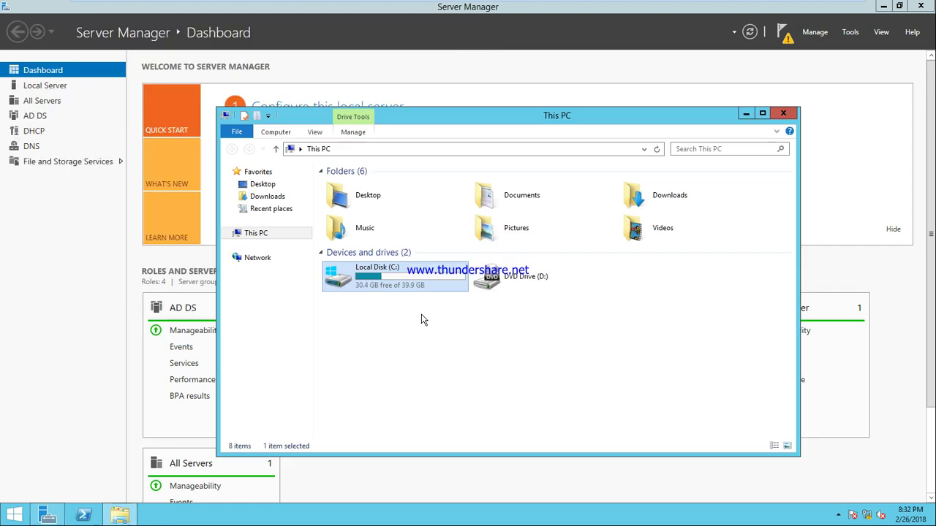
left_click(783, 112)
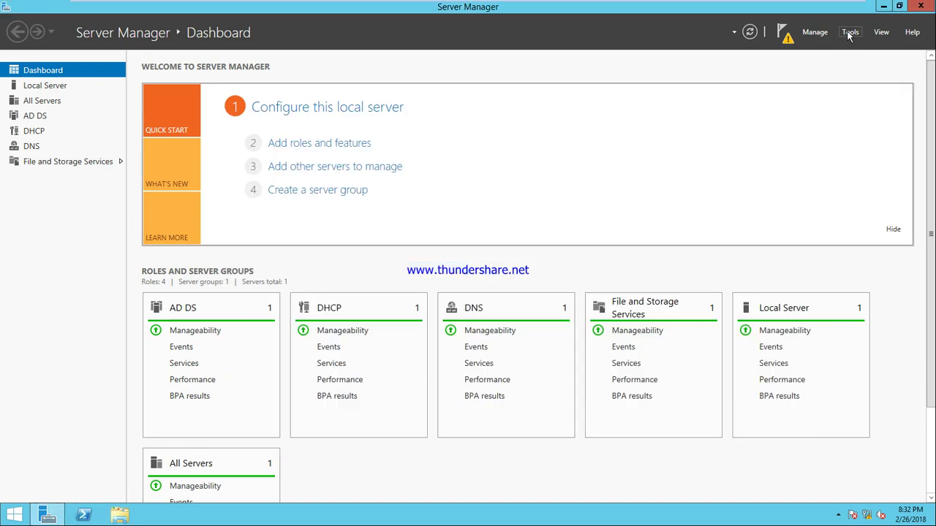
- Open File Server Resource Manager and display the quota templates under Quota Management
left_click(850, 34)
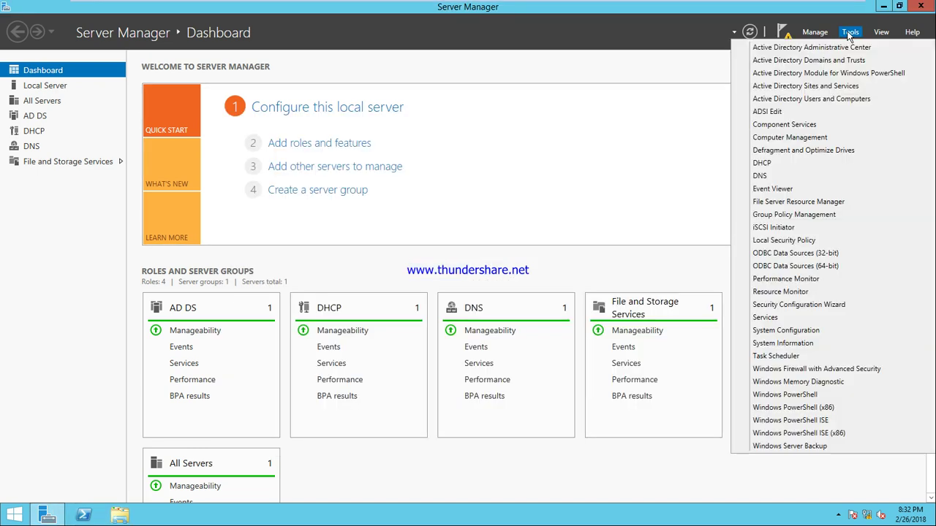
left_click(817, 202)
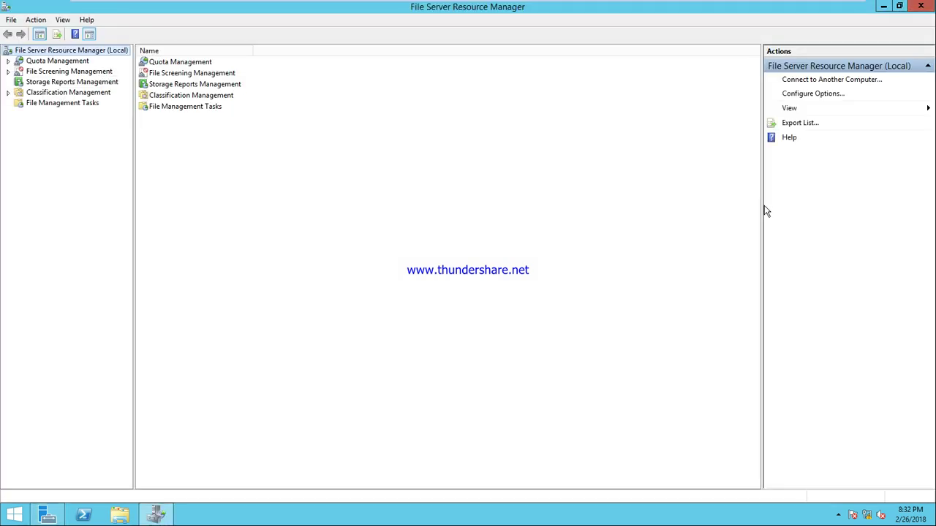
left_click(52, 62)
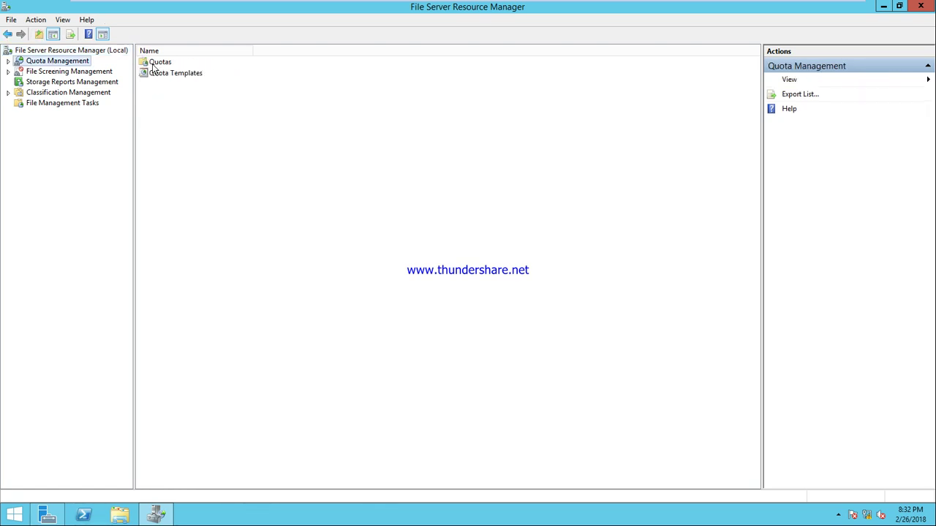
left_click(161, 76)
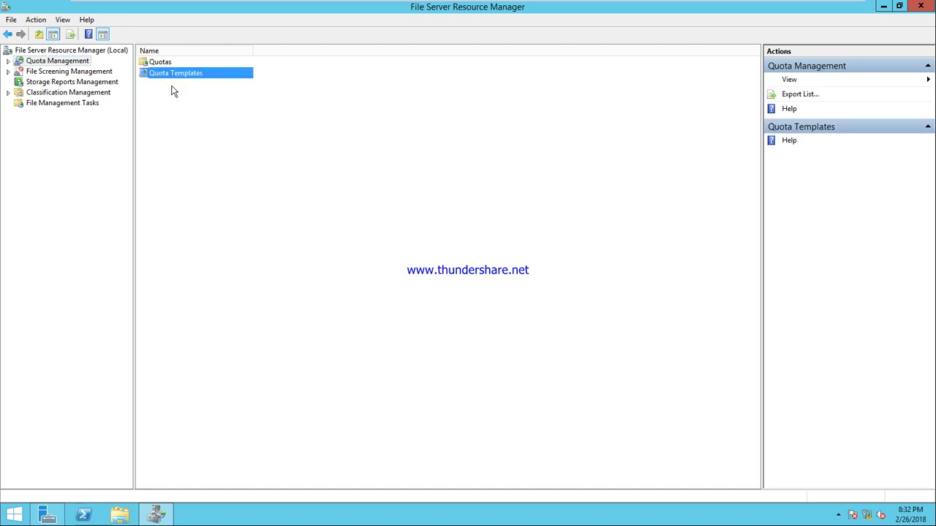
double_click(165, 75)
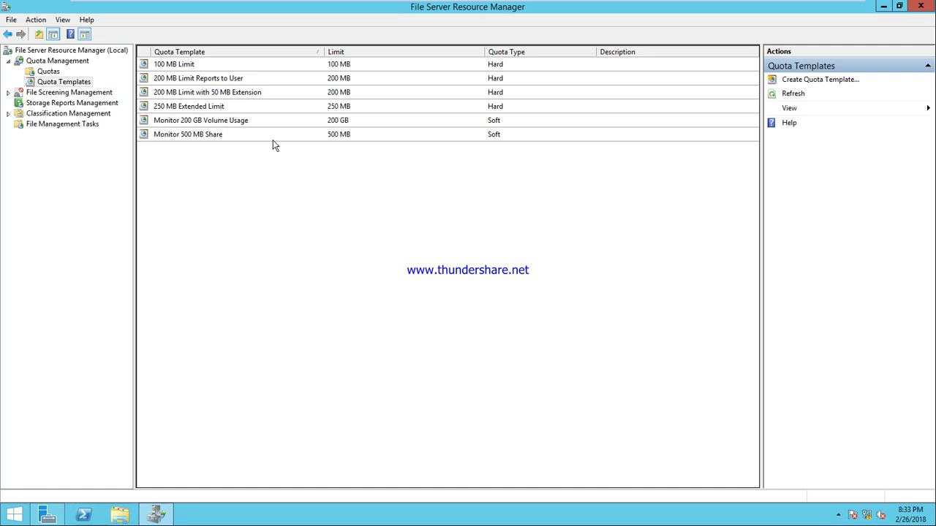
- Create a quota template named 300mb with a hard space limit of 300 MB
right_click(62, 85)
left_click(90, 87)
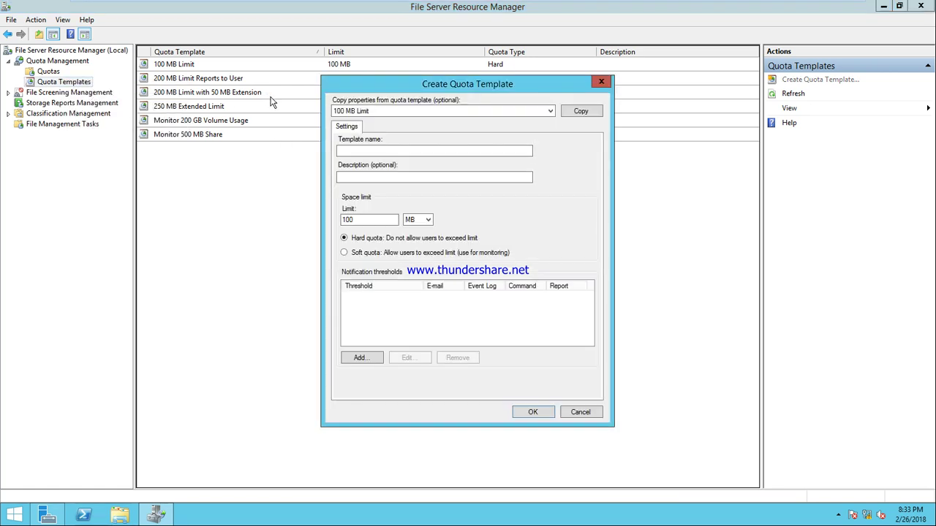
left_click(367, 153)
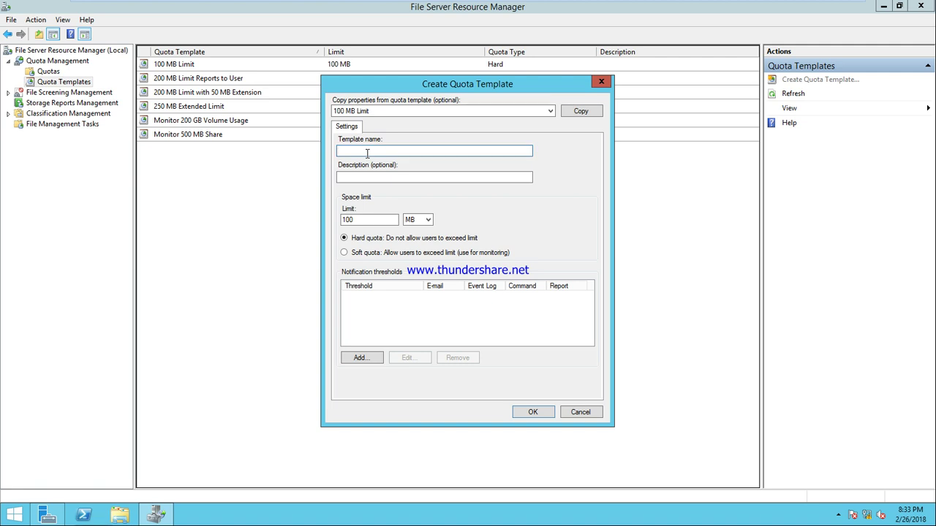
type("300mb")
left_click(338, 173)
left_click_drag(370, 152, 330, 152)
left_click_drag(376, 220, 334, 224)
type("300")
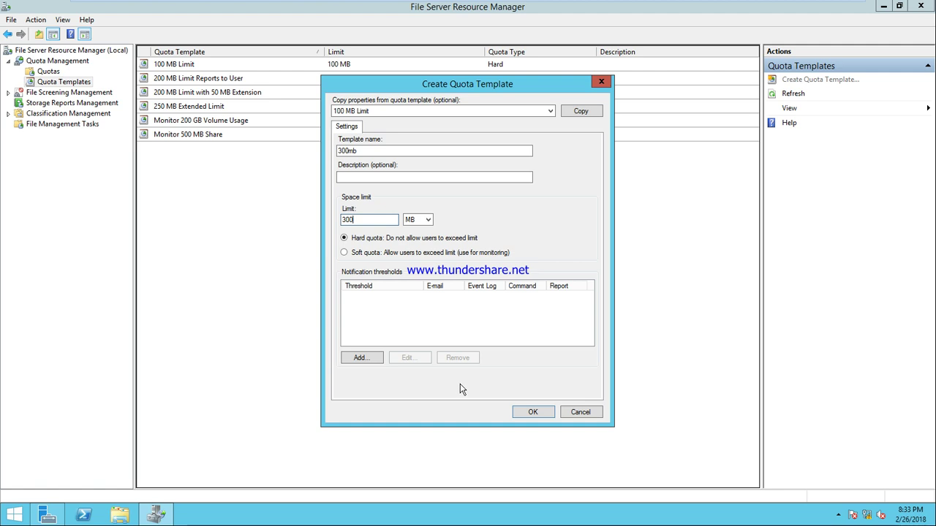
left_click(532, 413)
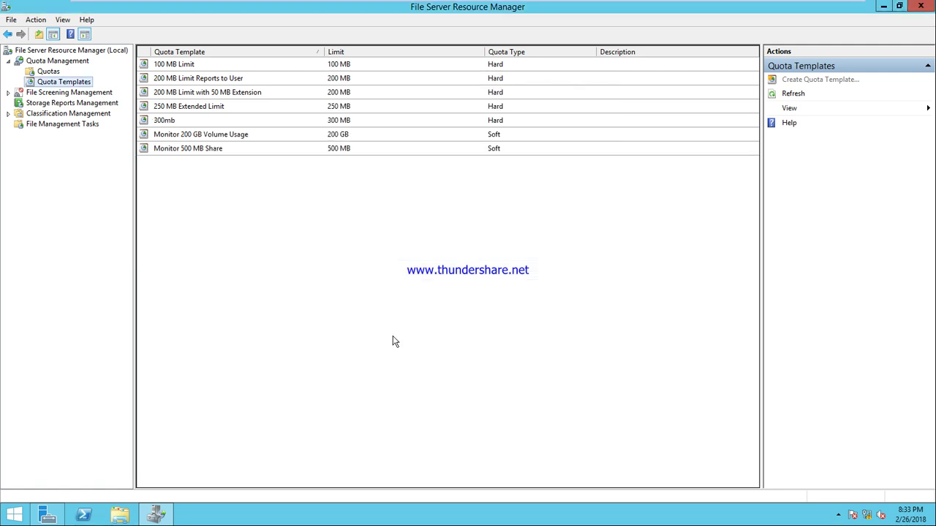
- Start a new quota under Quota Management and set its path to C:\generaldata
left_click(288, 122)
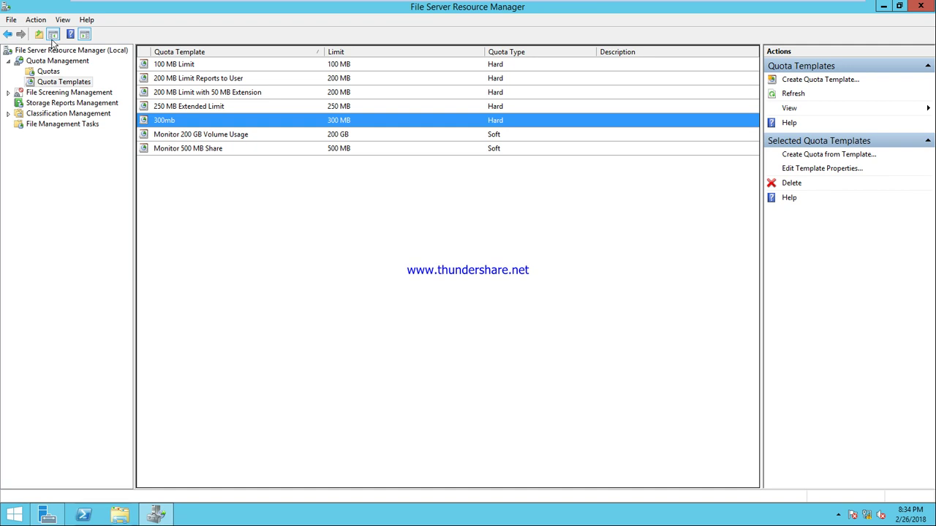
left_click(44, 72)
right_click(41, 73)
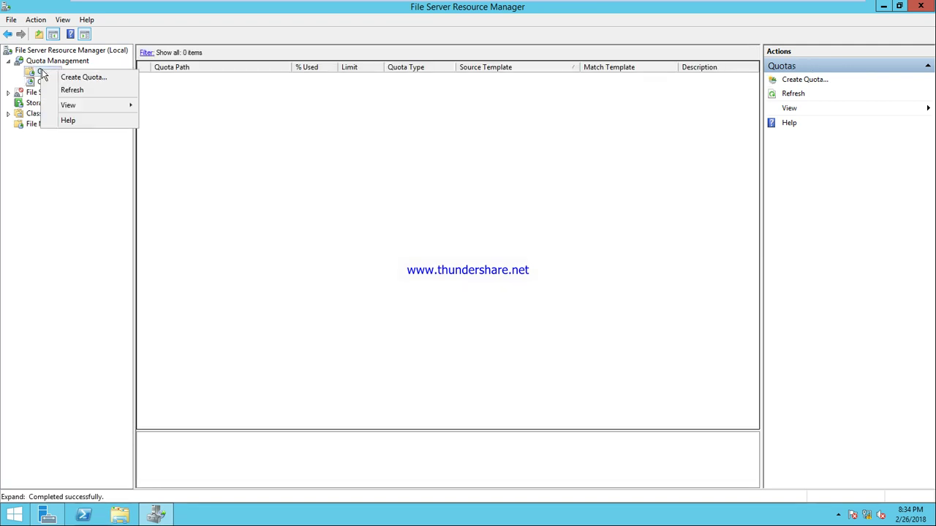
left_click(81, 77)
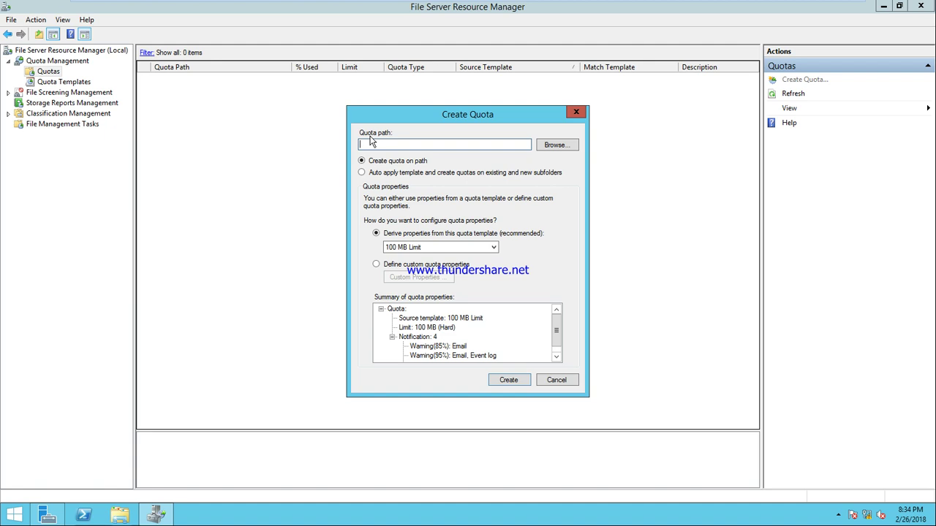
left_click(567, 145)
scroll(542, 249, "down", 2)
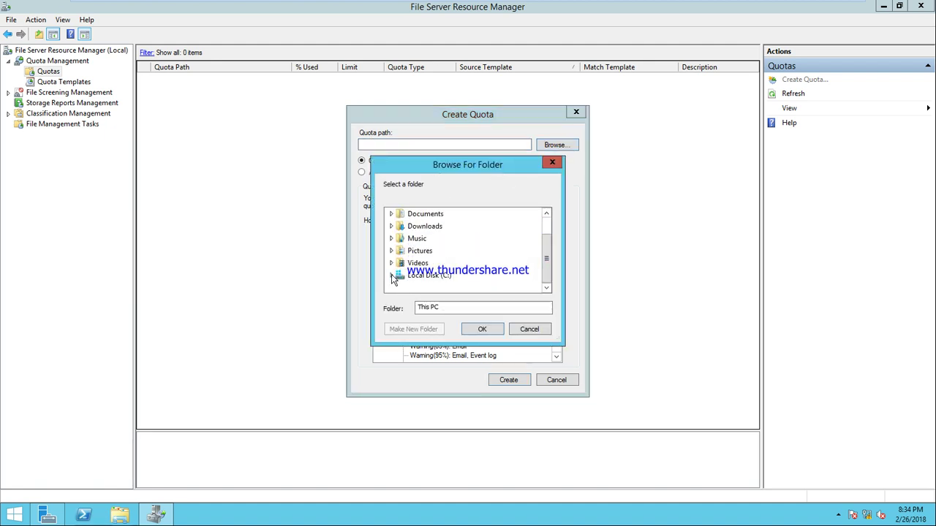
left_click(392, 275)
double_click(431, 251)
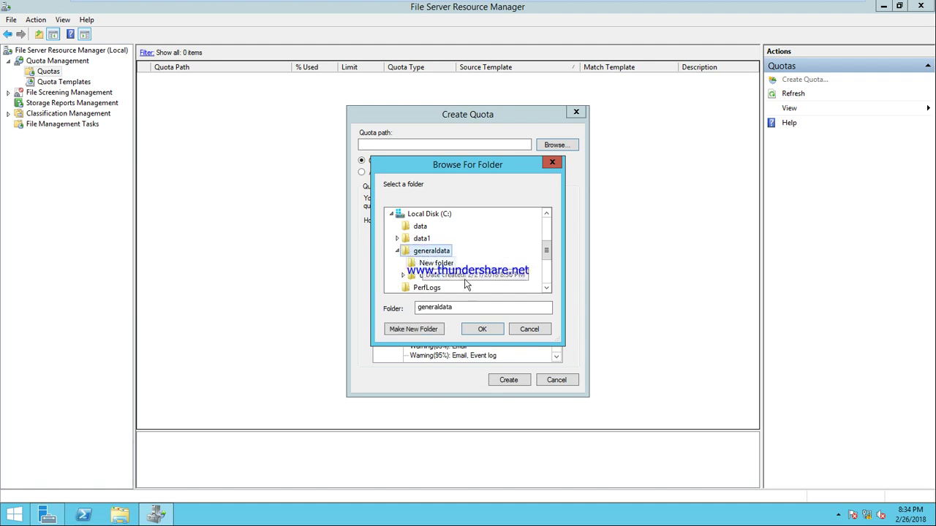
left_click(475, 330)
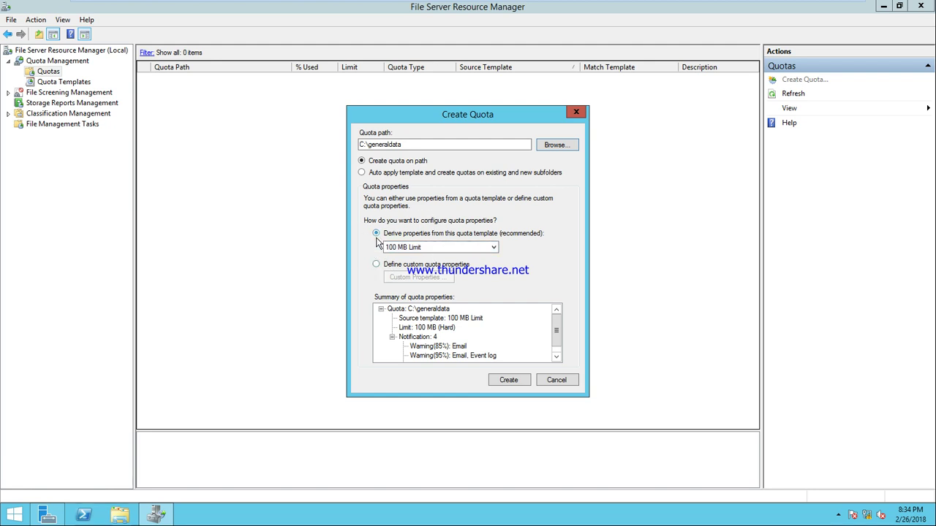
- Derive the quota's properties from the 300mb template and create the quota
left_click(487, 248)
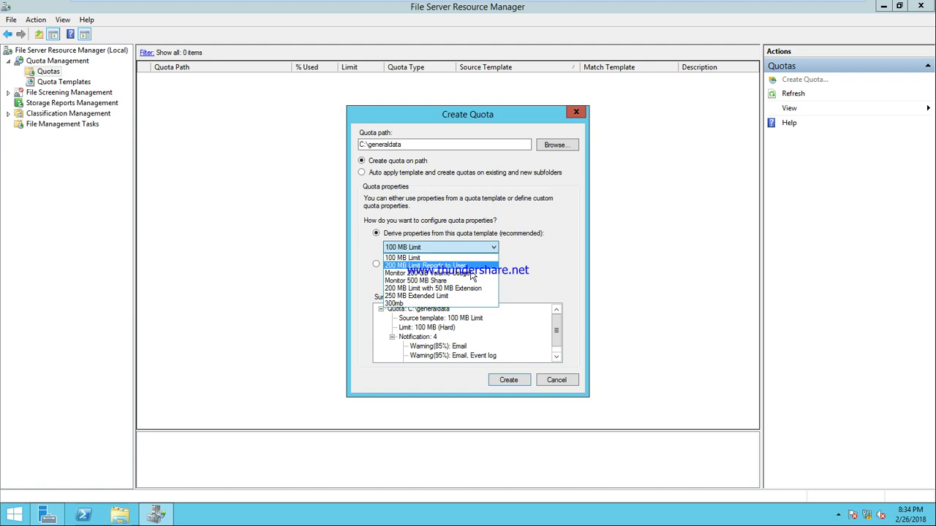
left_click(462, 303)
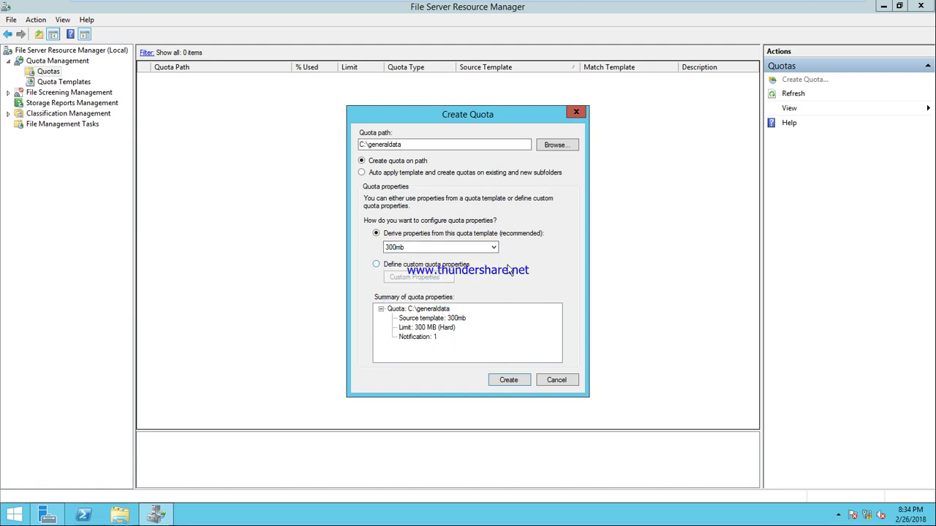
left_click(511, 381)
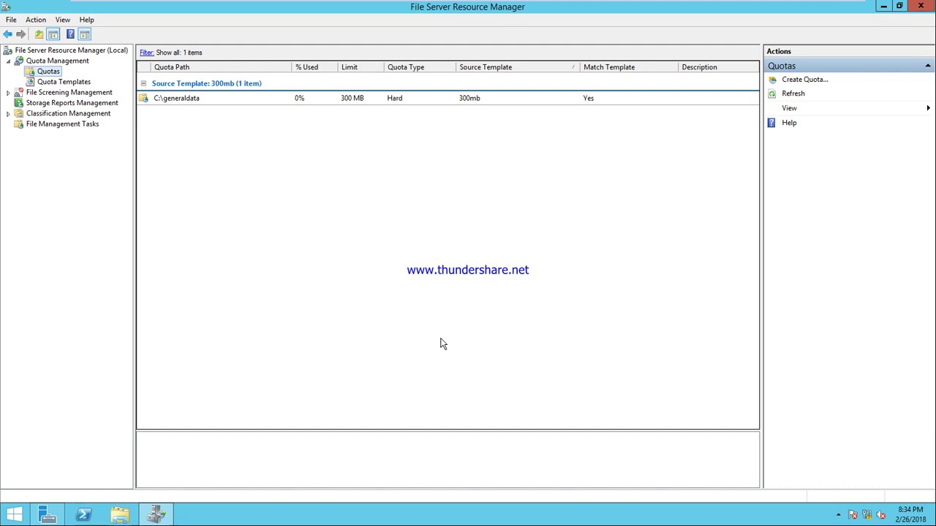
- Switch to the client training virtual machine and refresh the Computer window to check the generaldata (Q:) drive's capacity
mouse_move(482, 4)
left_click(556, 9)
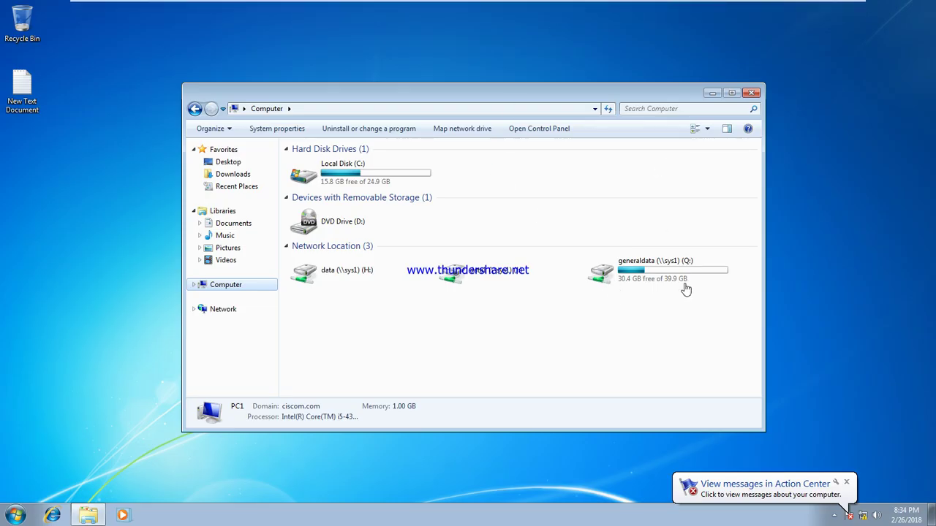
left_click(609, 110)
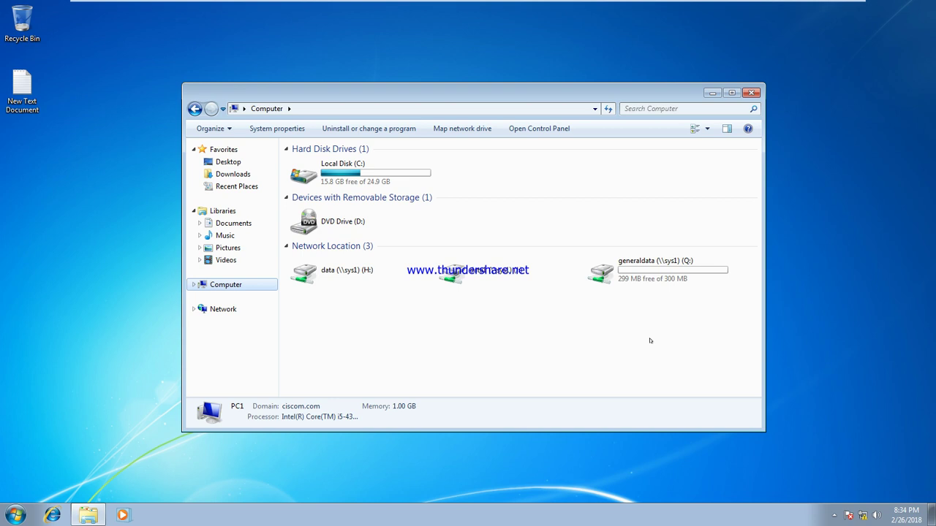
- Return to the MCse Training virtual machine and examine the file groups and file screen templates under File Screening Management
left_click(621, 8)
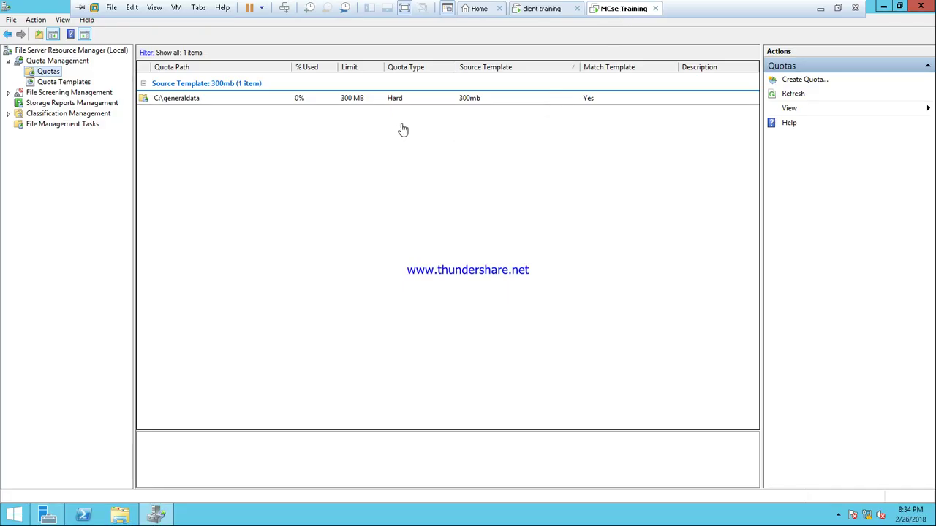
left_click(76, 93)
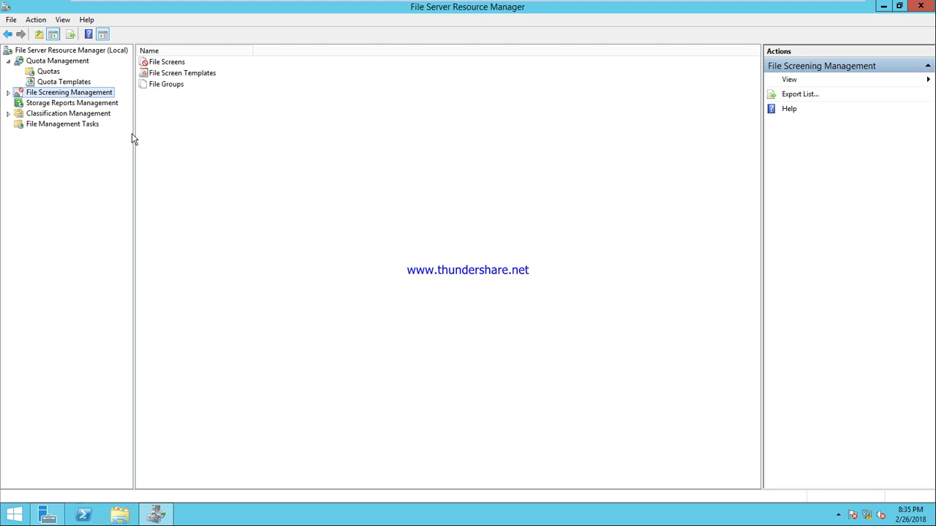
left_click(162, 85)
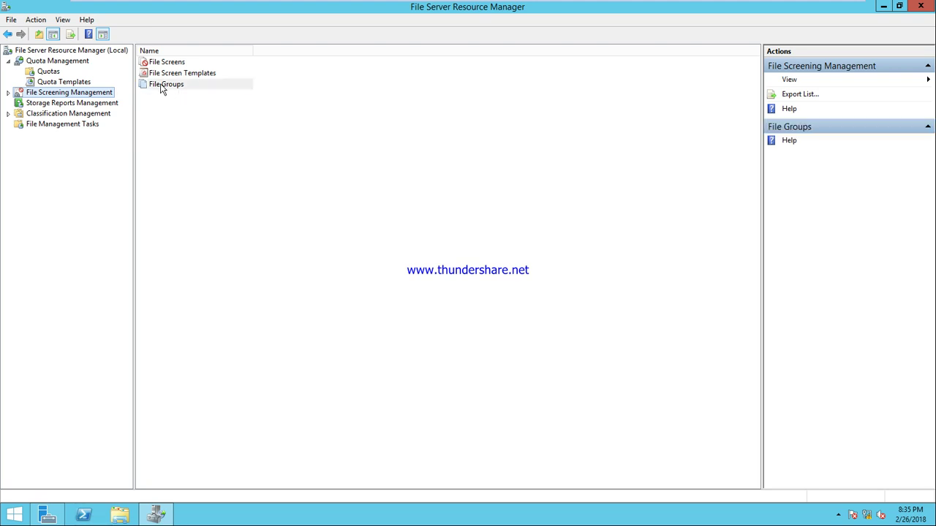
double_click(176, 84)
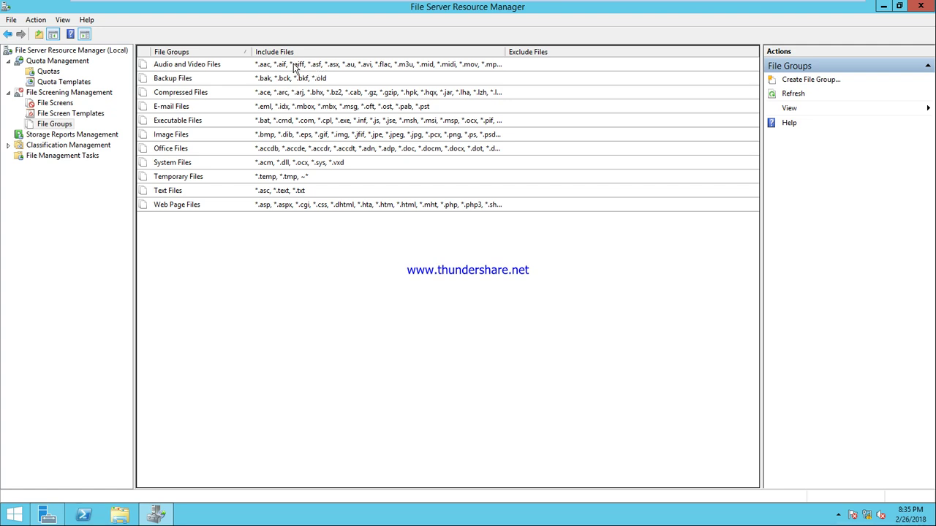
left_click(61, 116)
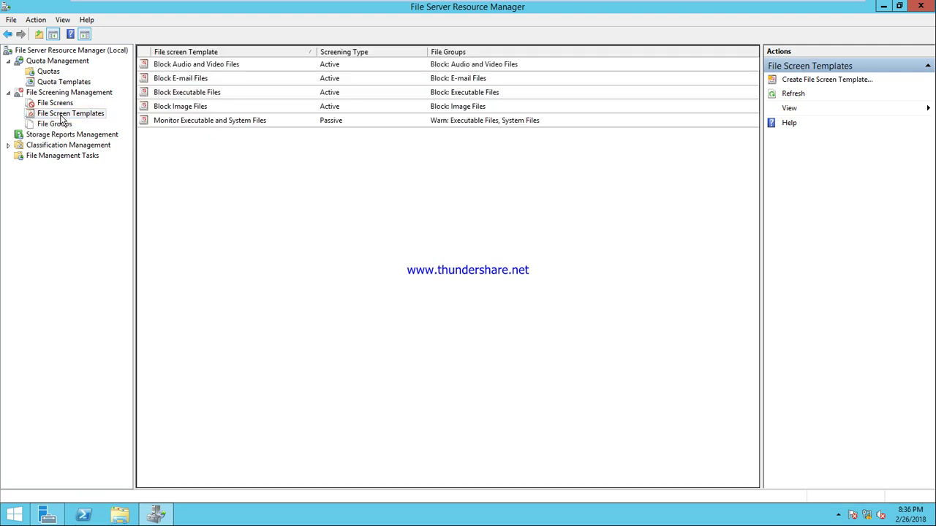
left_click(205, 66)
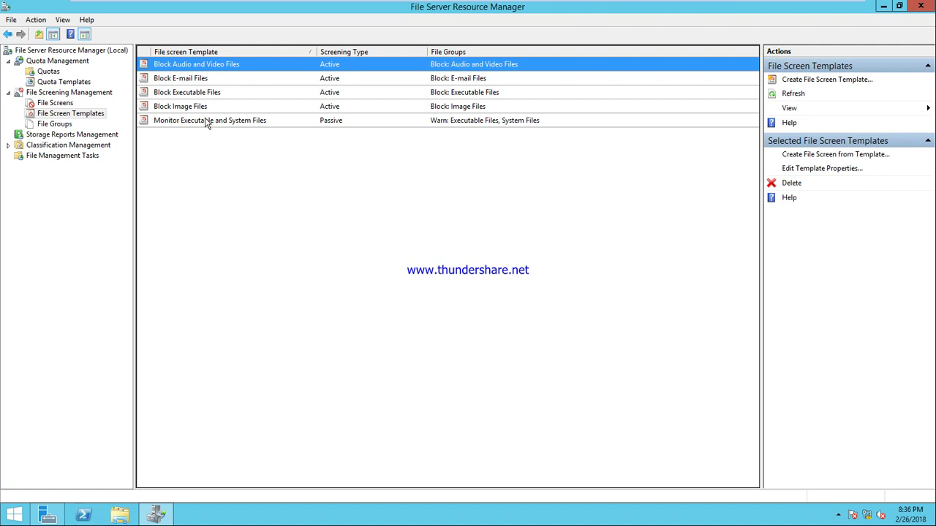
left_click(184, 108)
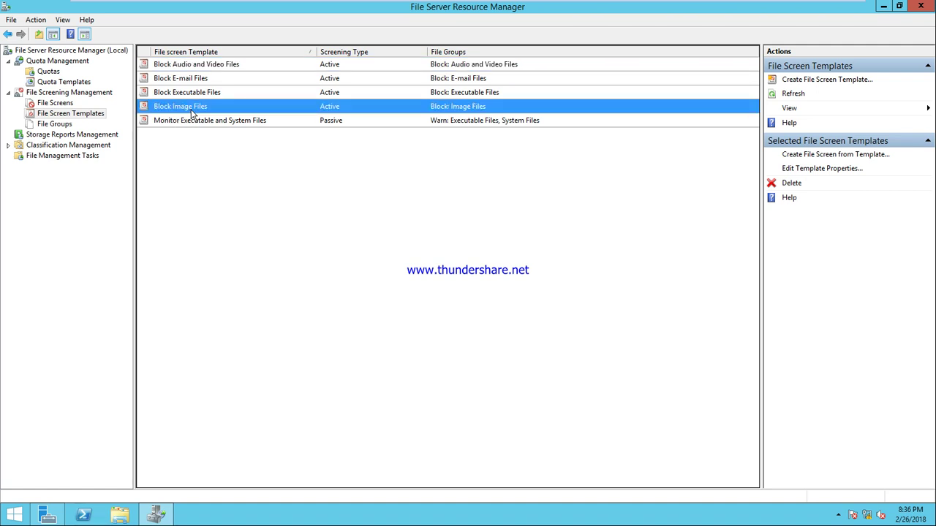
- Start a new file screen and set its path to C:\generaldata
left_click(54, 104)
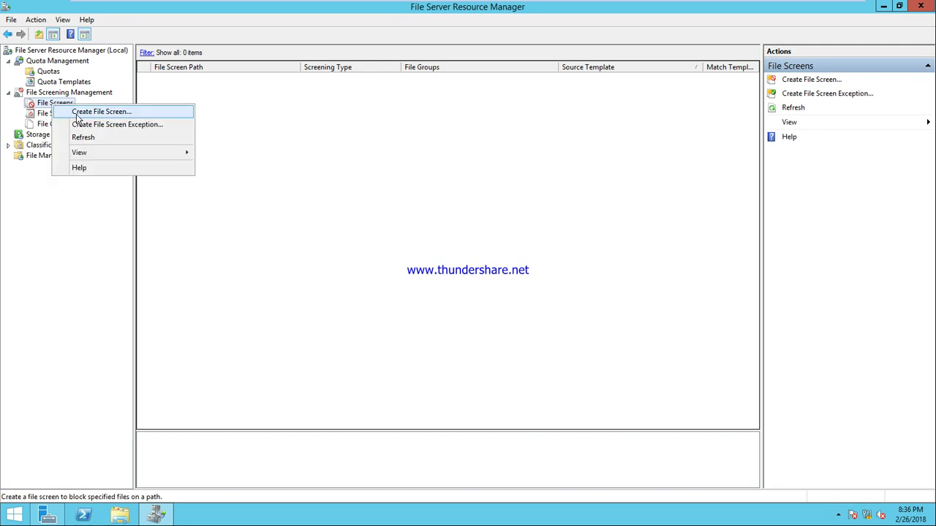
left_click(77, 112)
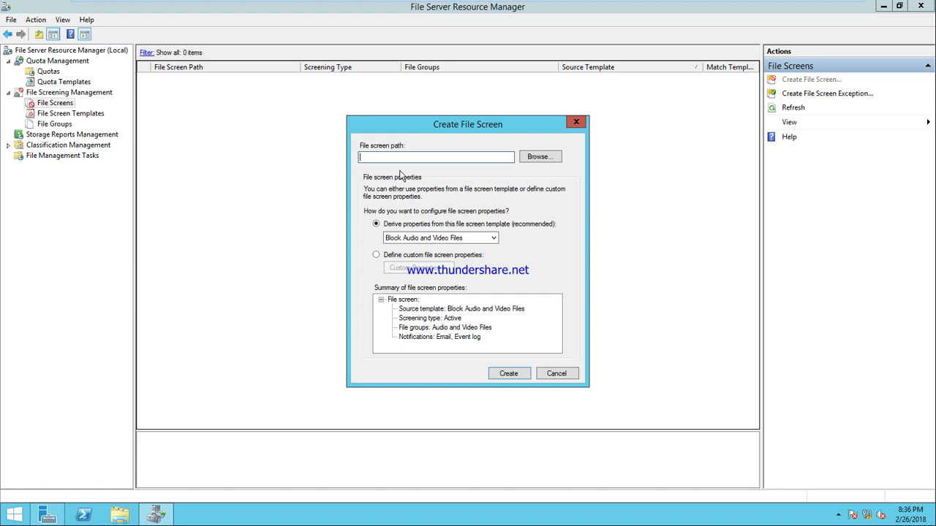
left_click(533, 160)
scroll(541, 263, "down", 5)
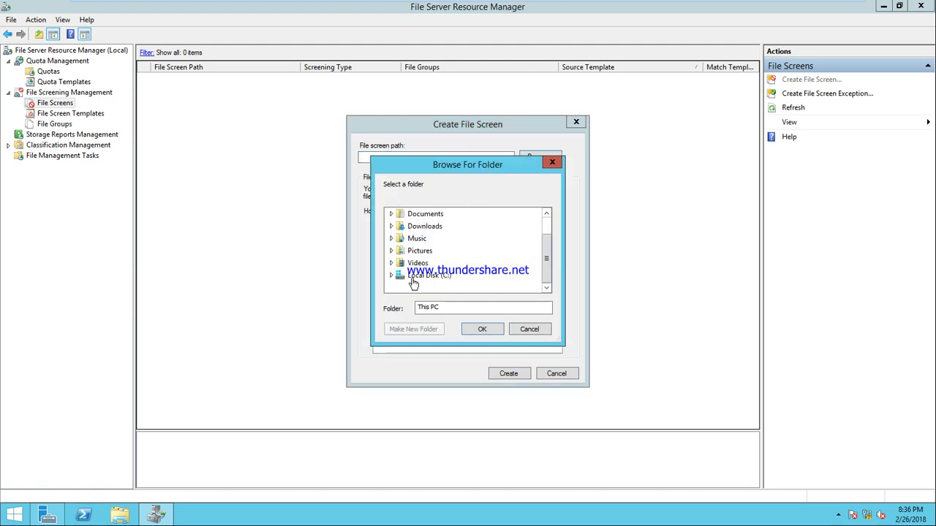
left_click(430, 250)
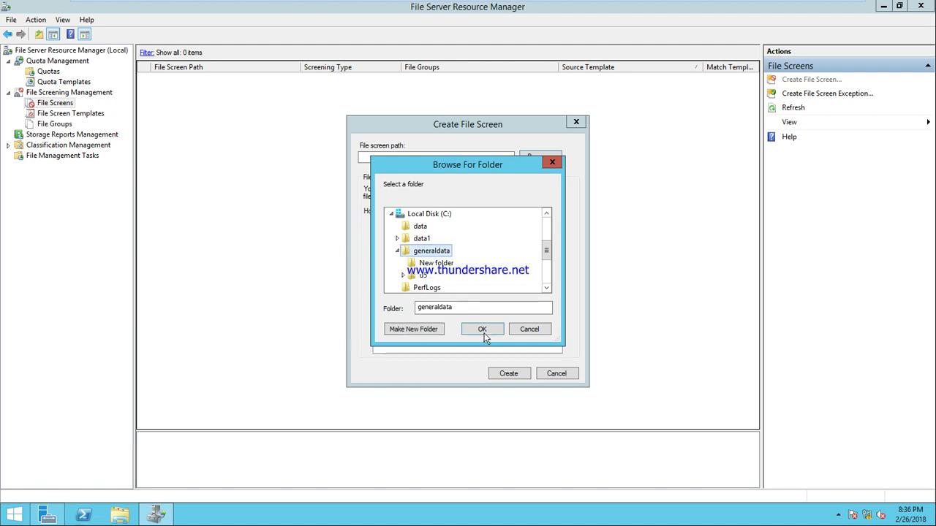
left_click(482, 329)
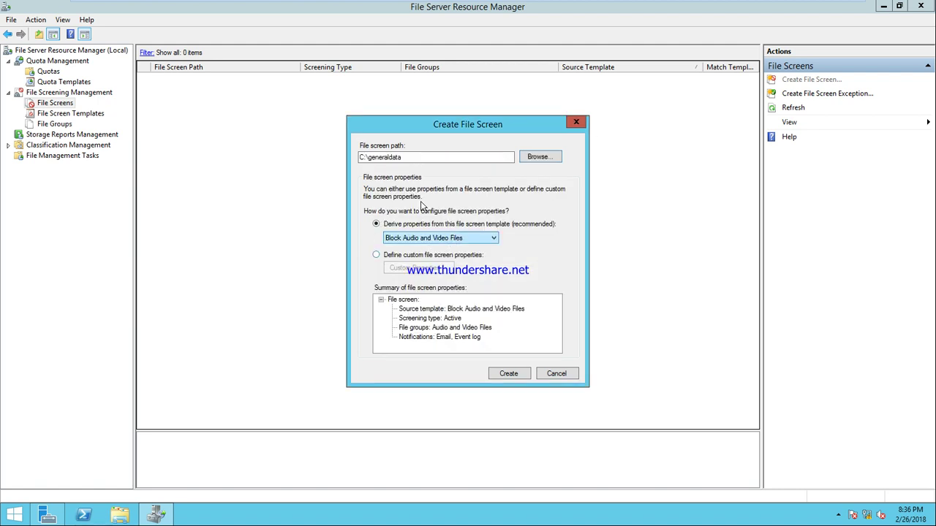
- Derive the file screen's properties from the Block Image Files template and create the file screen
left_click(487, 238)
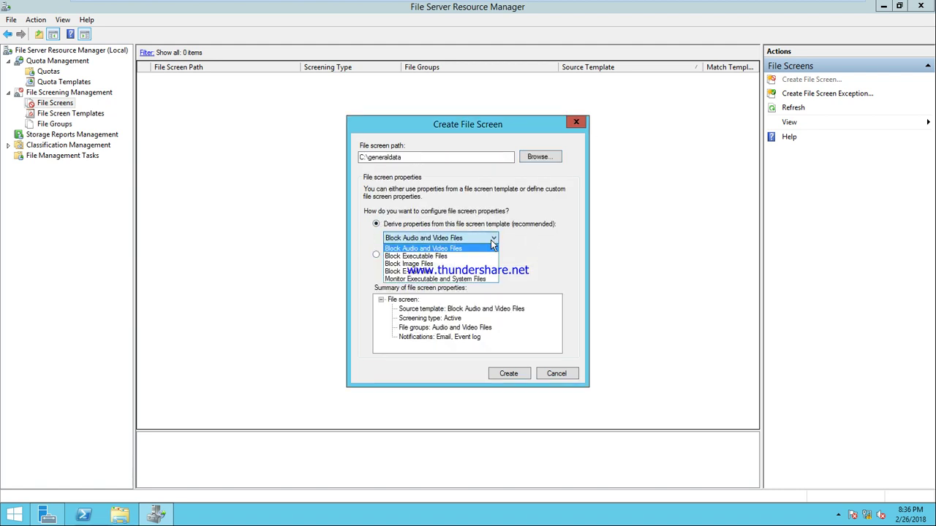
left_click(450, 263)
left_click(499, 374)
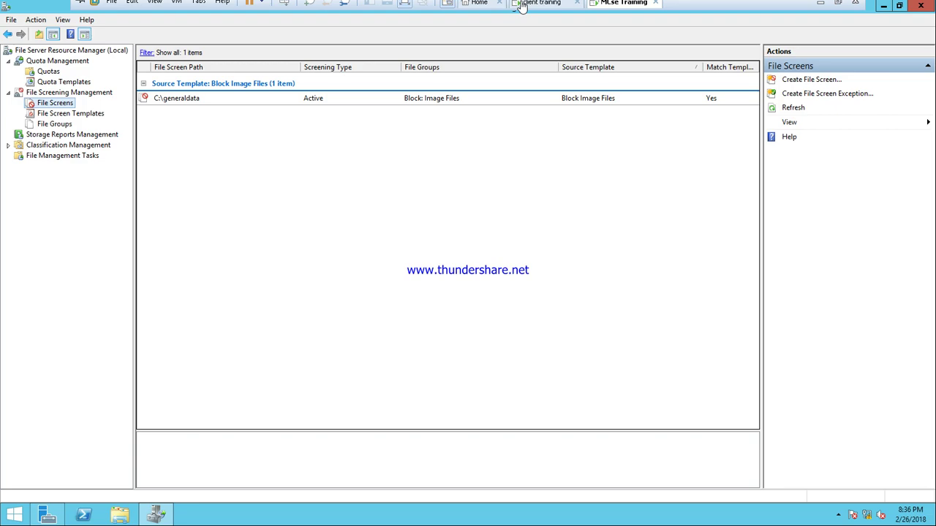
- Switch to the client training virtual machine, open the generaldata (Q:) network drive and create a folder with the default name
left_click(538, 9)
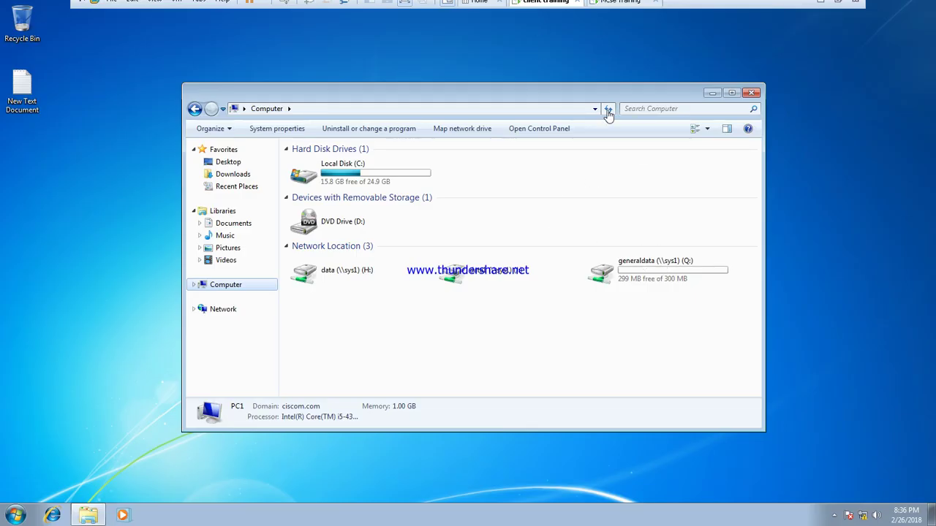
double_click(637, 269)
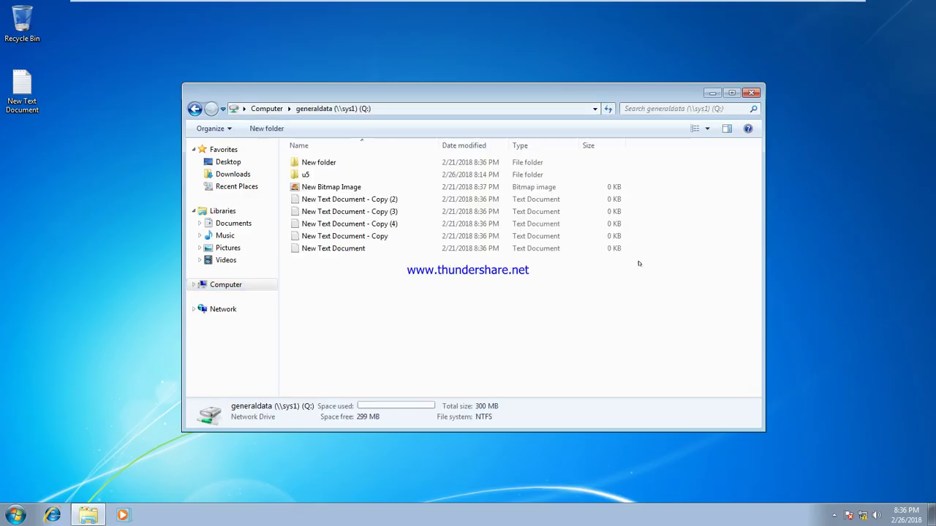
right_click(381, 281)
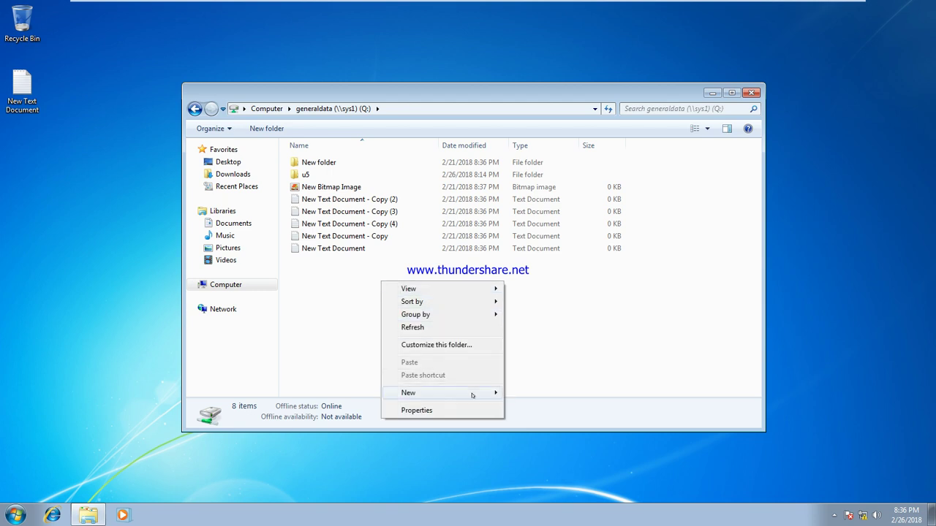
mouse_move(472, 393)
left_click(531, 393)
left_click(494, 347)
- Create a text document with the default name in the generaldata (Q:) drive
right_click(419, 324)
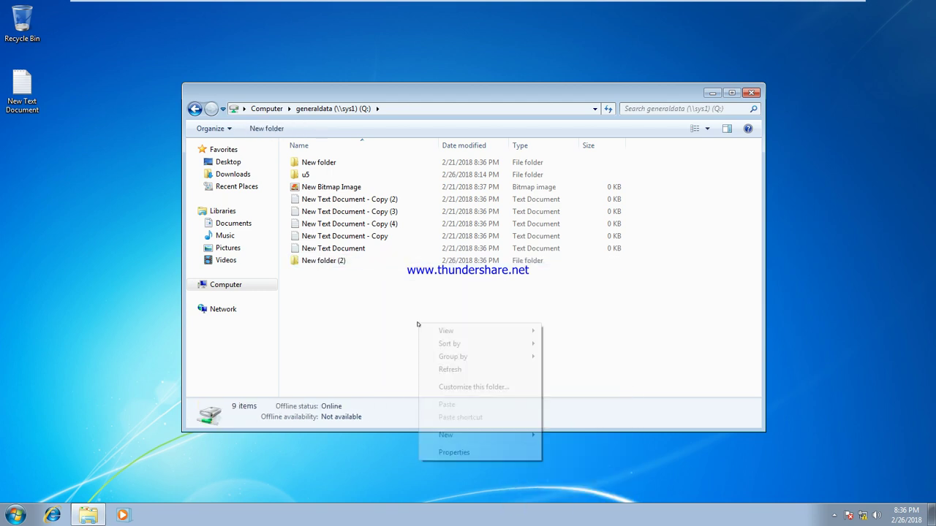
mouse_move(482, 436)
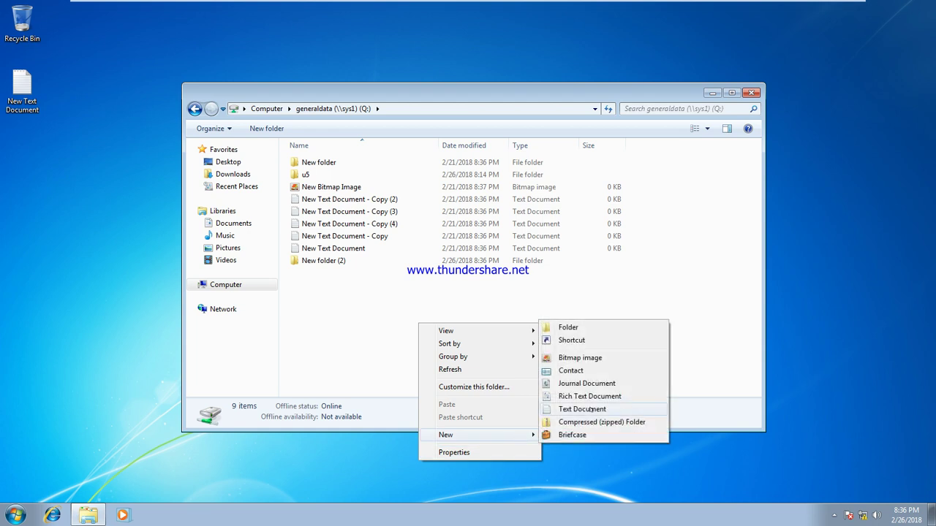
left_click(582, 409)
left_click(552, 333)
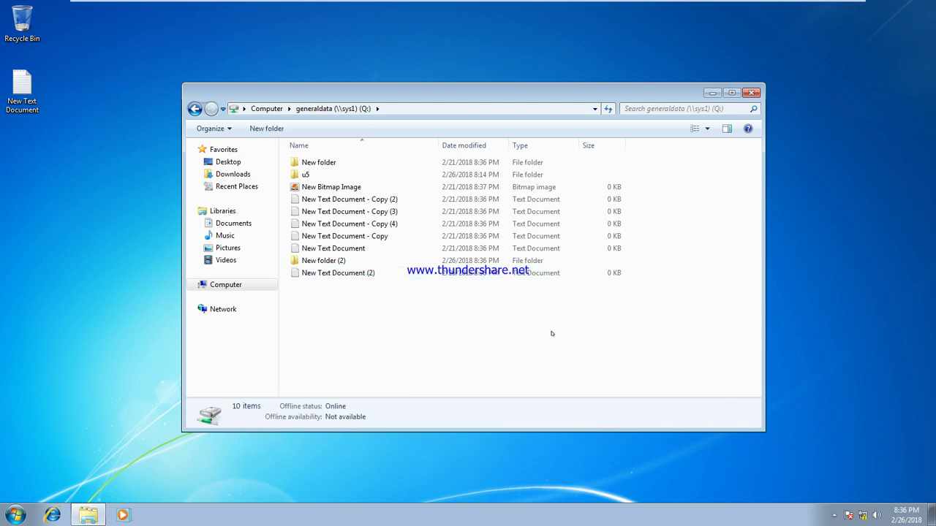
- Try to create a bitmap image in the generaldata (Q:) drive to test the file screen
right_click(445, 314)
mouse_move(522, 417)
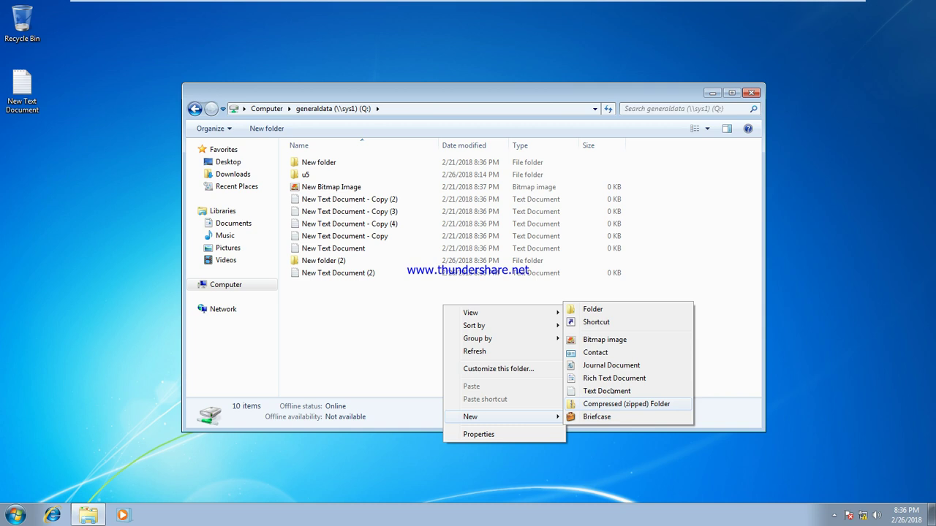
left_click(605, 339)
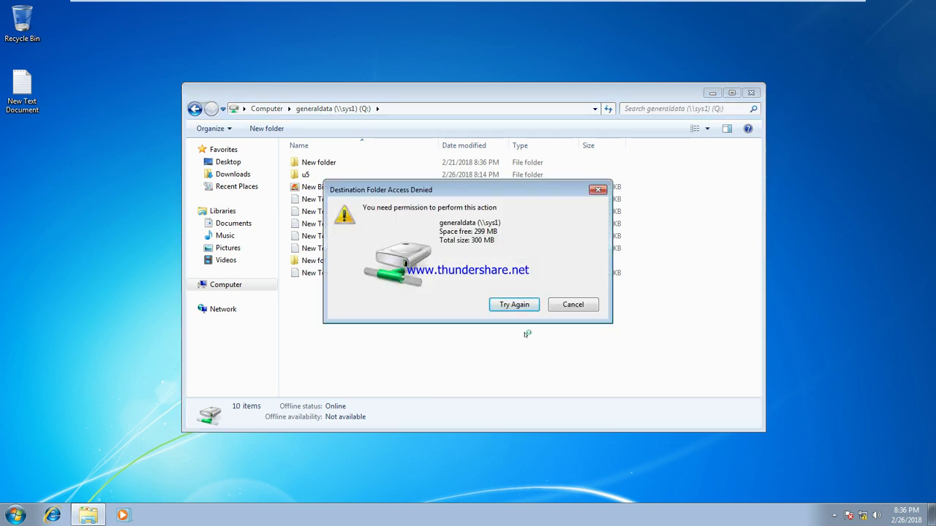
left_click(585, 304)
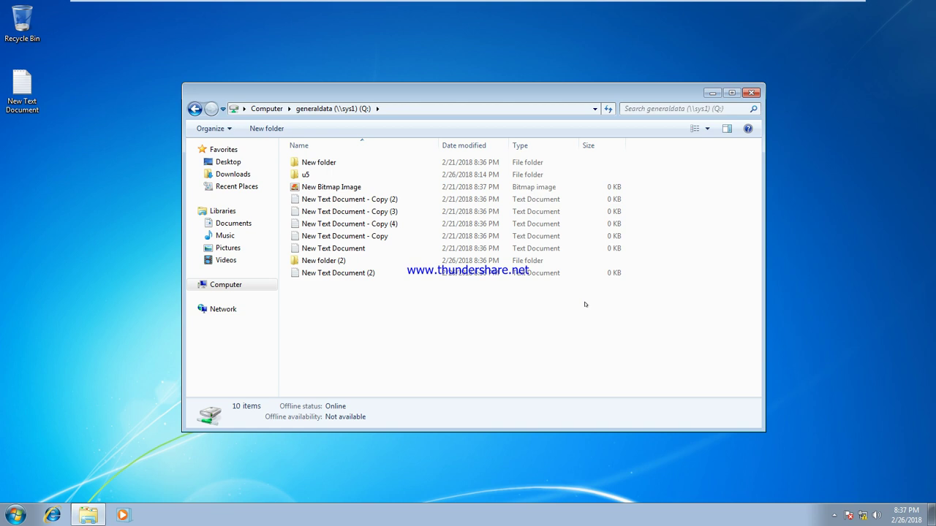
mouse_move(321, 5)
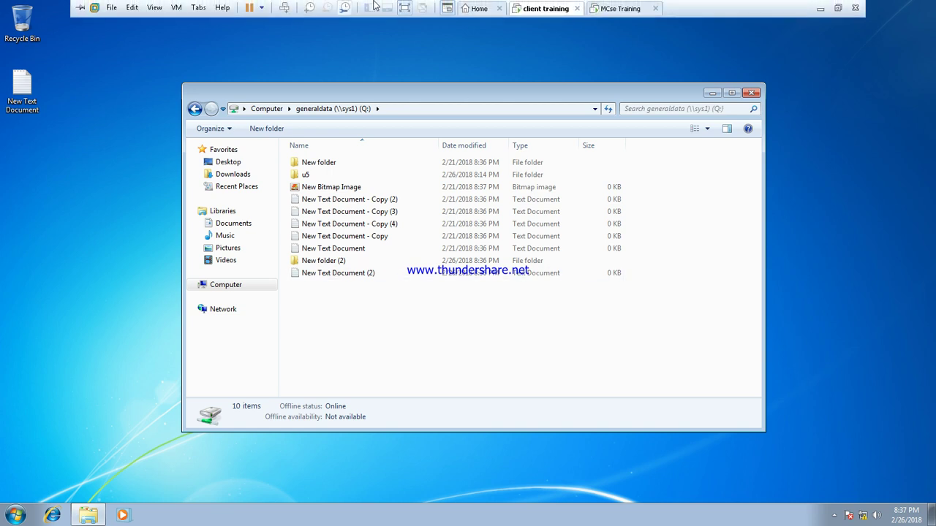
- Switch to the MCse Training virtual machine and open the Image Files group for editing from the C:\generaldata file screen's properties
left_click(622, 8)
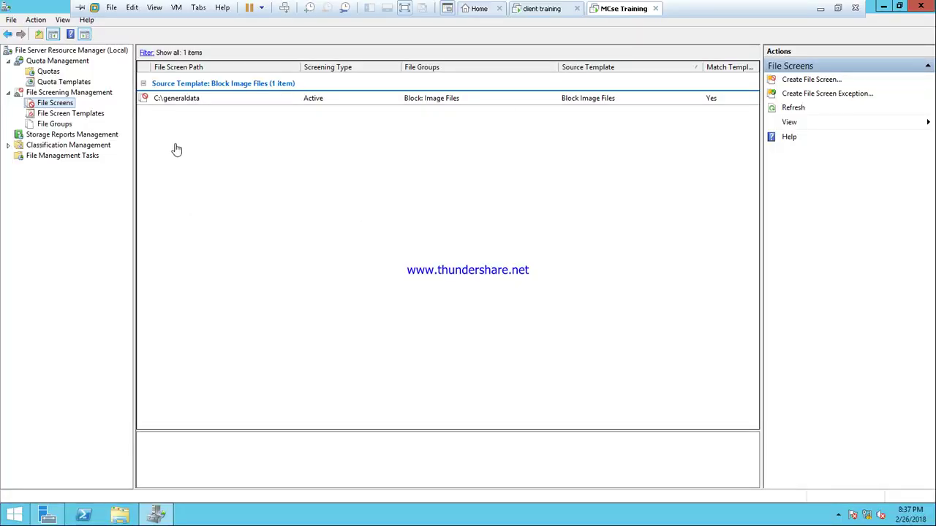
right_click(330, 103)
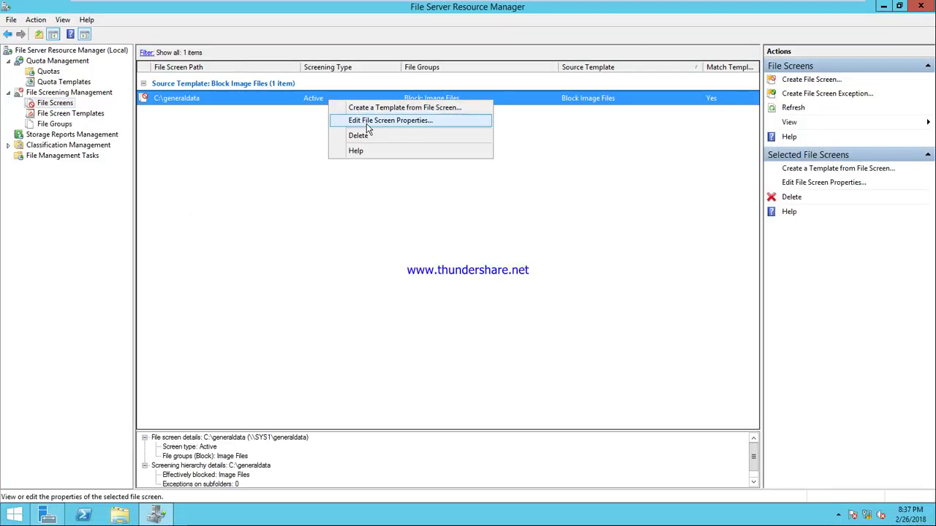
left_click(368, 123)
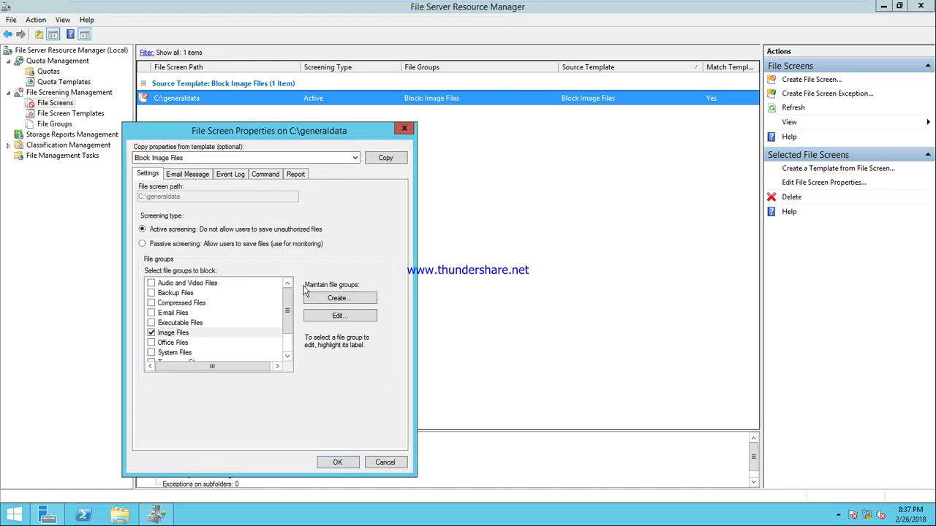
left_click(179, 333)
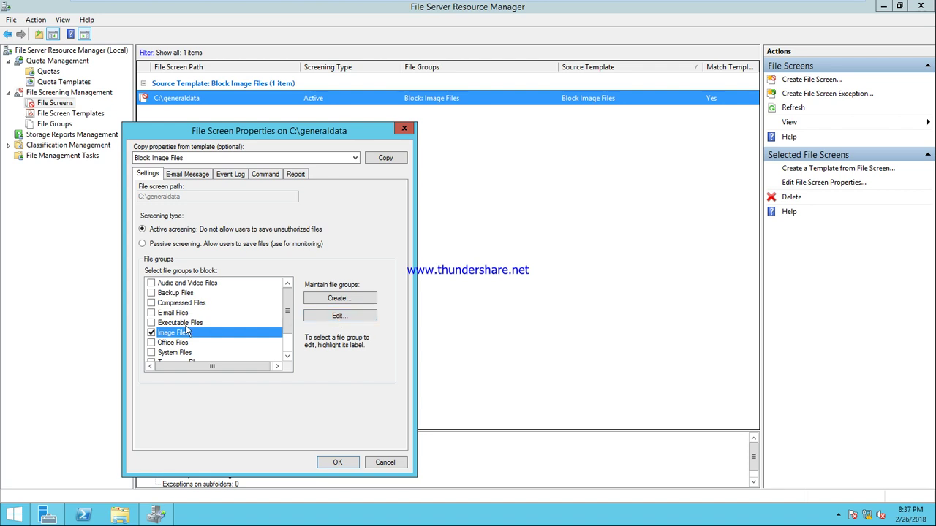
left_click(321, 318)
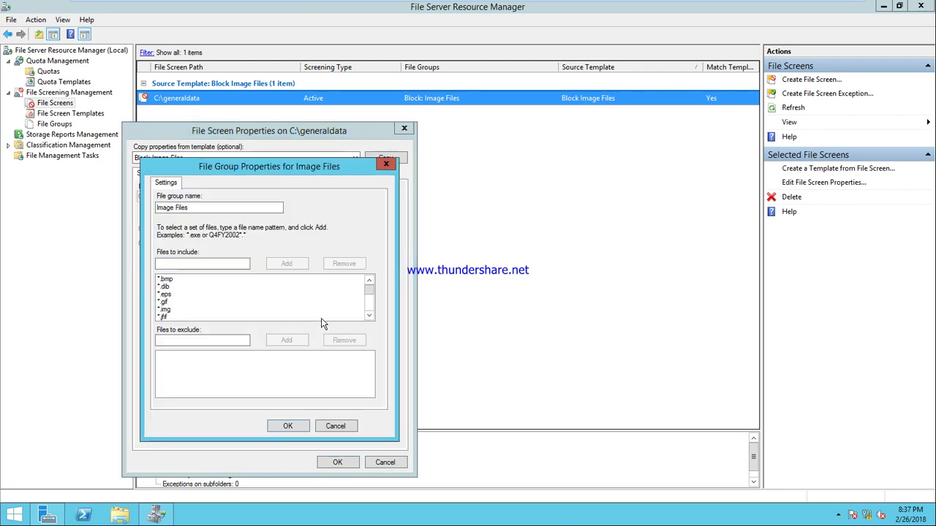
- Remove *.bmp from the Image Files group's included files and save the group and the file screen
left_click(169, 281)
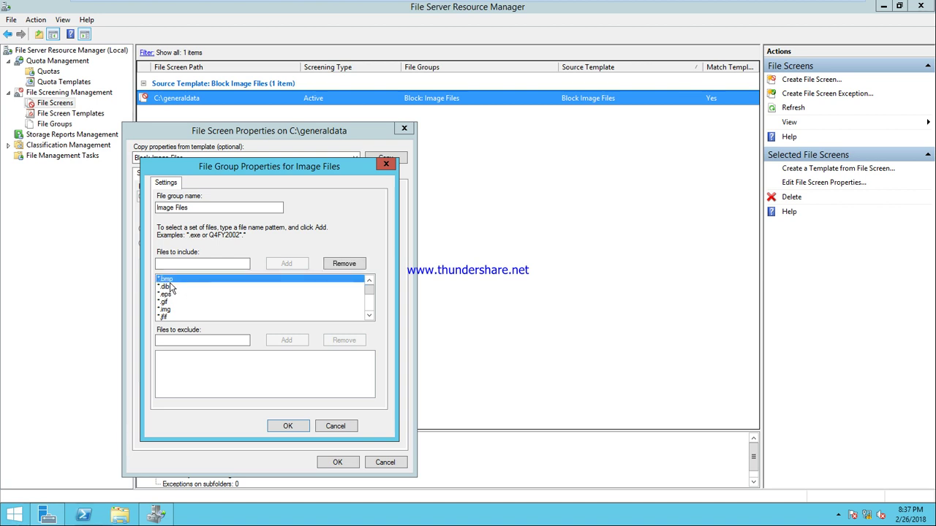
left_click(348, 265)
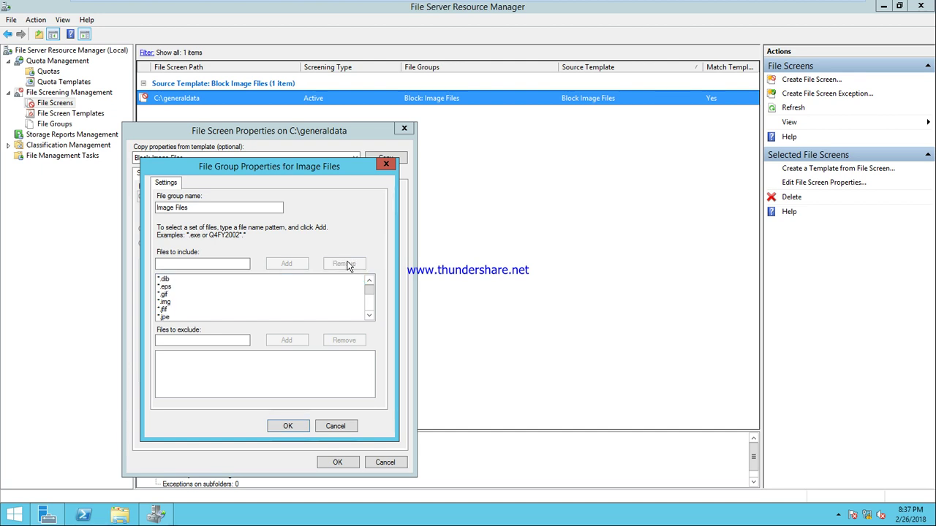
left_click(288, 427)
left_click(331, 460)
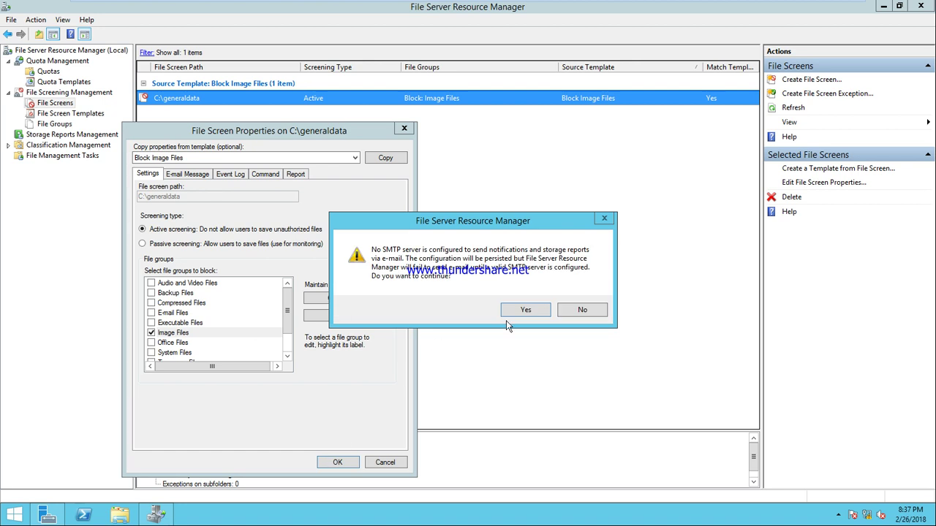
left_click(525, 310)
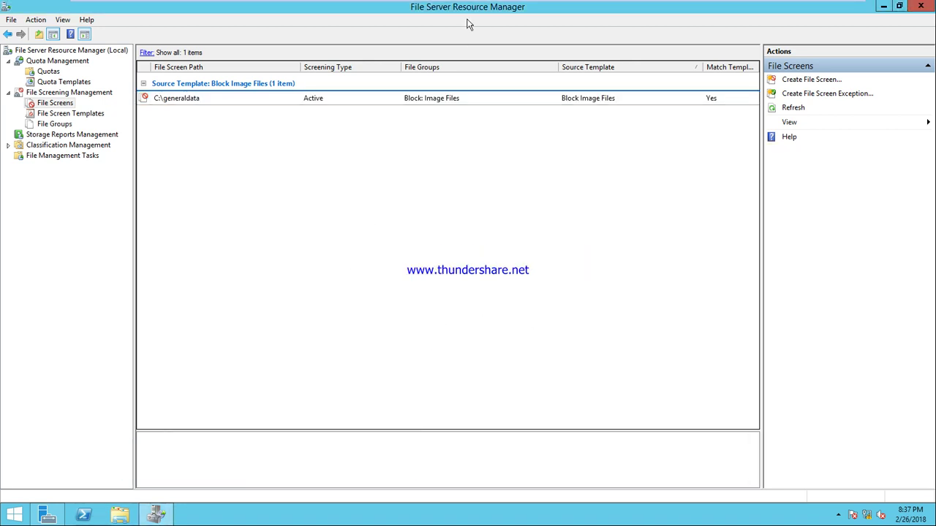
- Switch to the client training virtual machine and create a bitmap image with the default name in the generaldata (Q:) drive
mouse_move(489, 6)
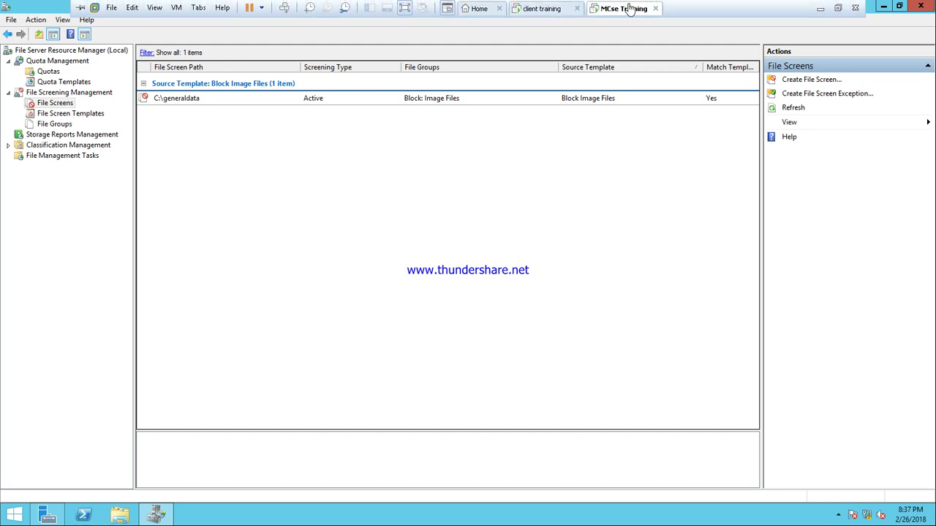
left_click(545, 8)
right_click(455, 305)
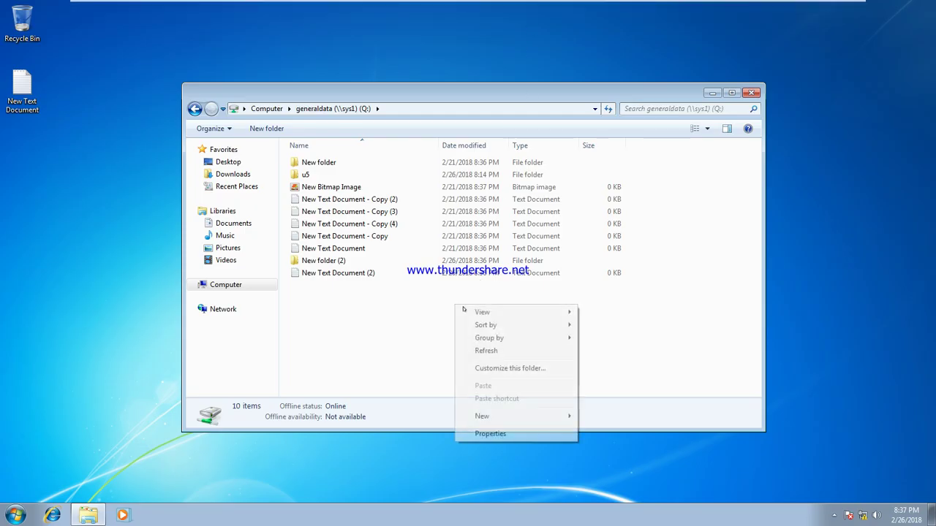
mouse_move(539, 418)
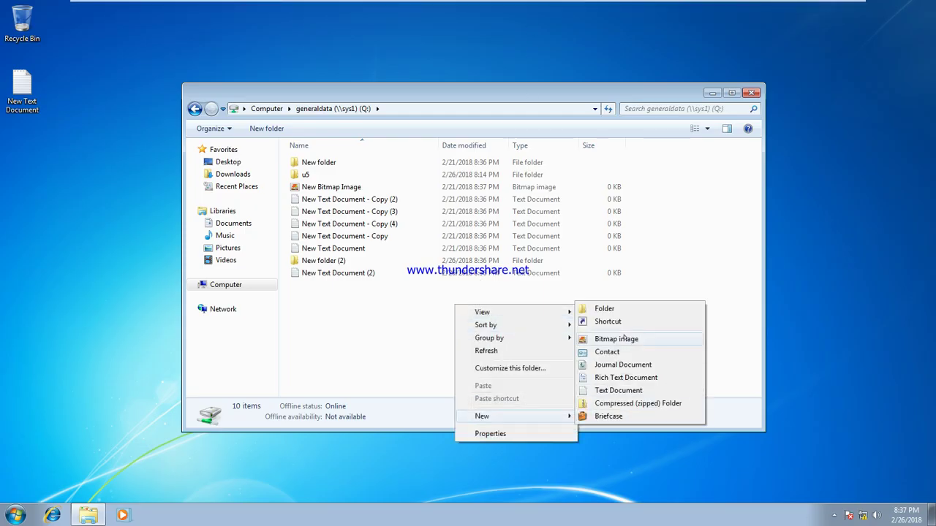
left_click(623, 338)
key("Return")
left_click(540, 347)
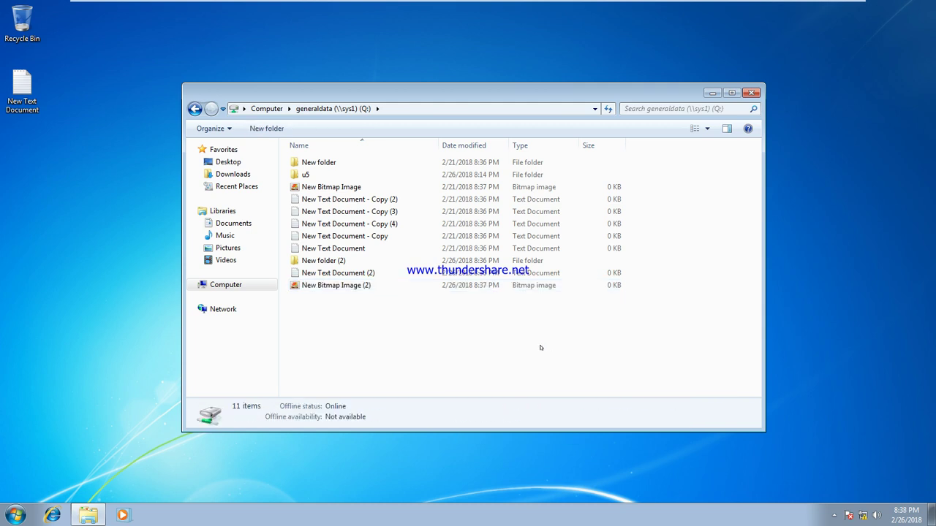
- Open Snipping Tool and capture a rectangular area of the screen around the generaldata (Q:) window
left_click(127, 323)
key("super")
type("sni")
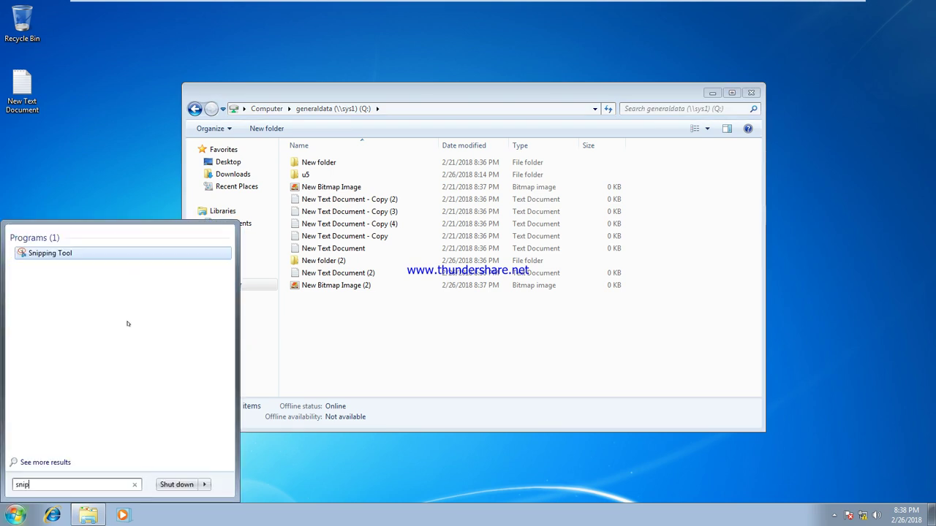
type("p")
left_click(88, 253)
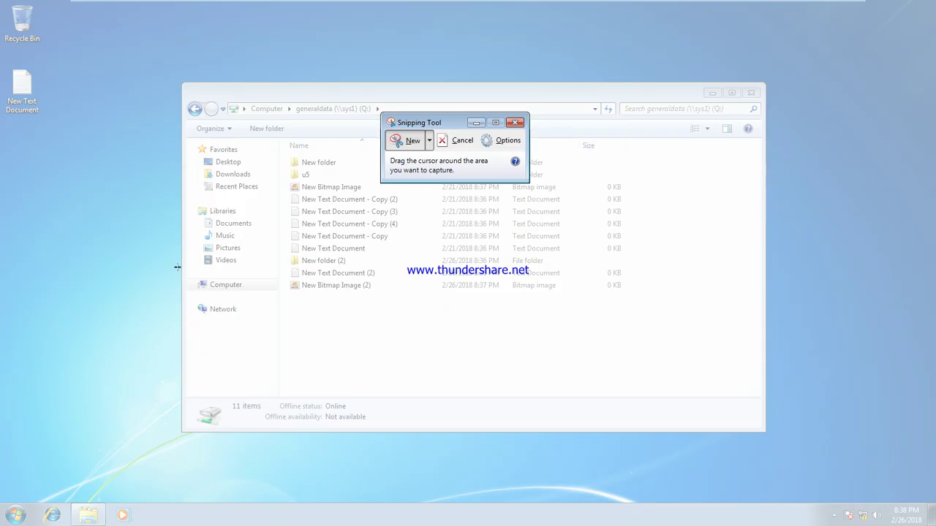
left_click_drag(108, 48, 823, 469)
- Save the snip to the desktop as a JPEG file named Capture and close Snipping Tool
left_click(64, 23)
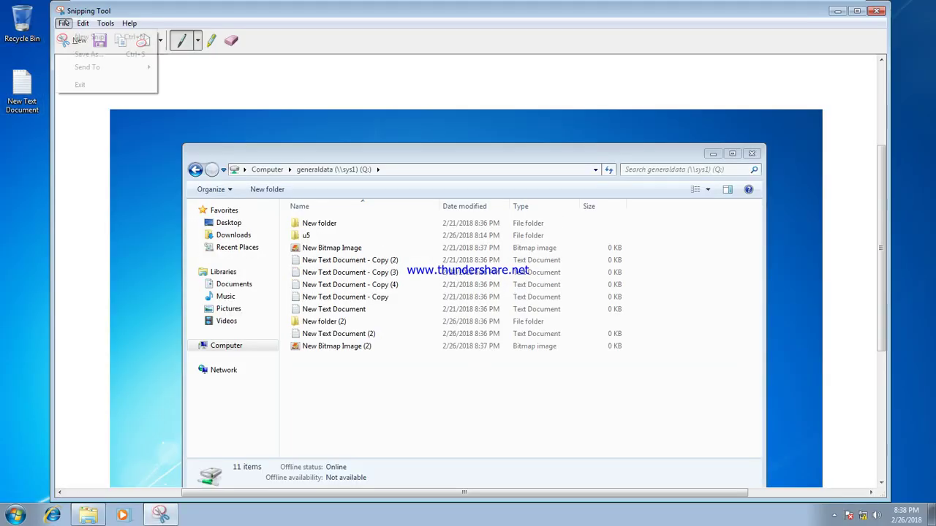
left_click(79, 55)
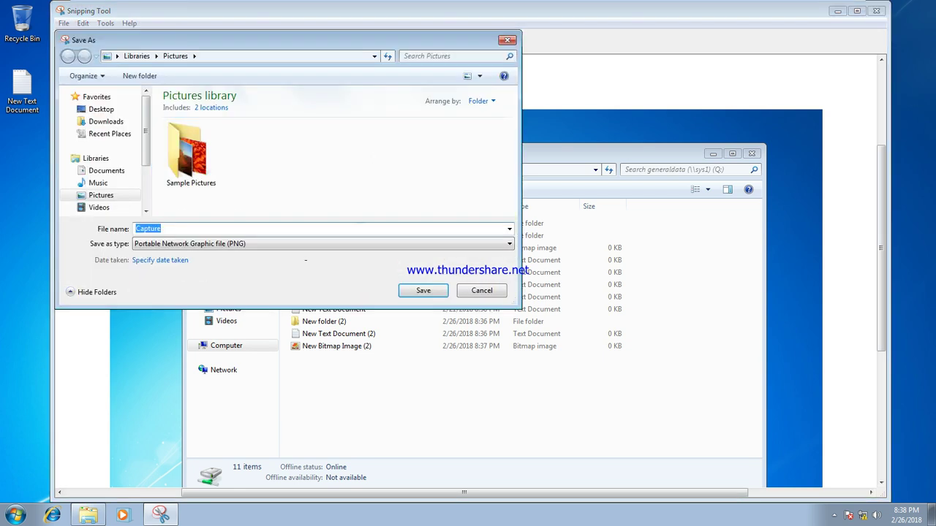
left_click(335, 245)
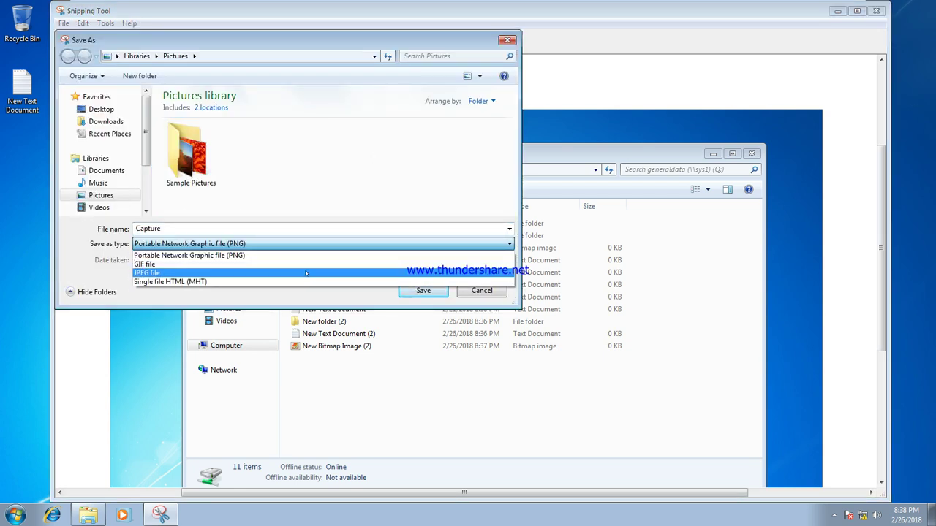
left_click(322, 269)
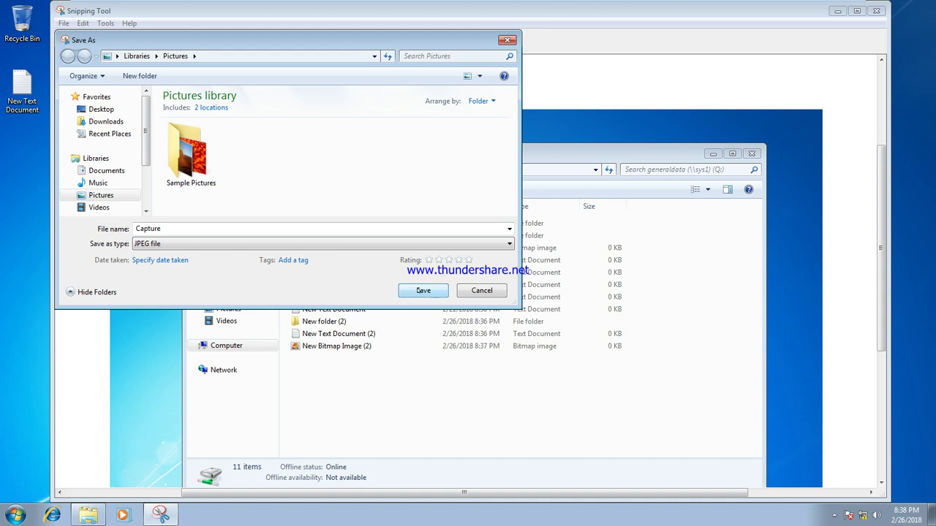
left_click(101, 109)
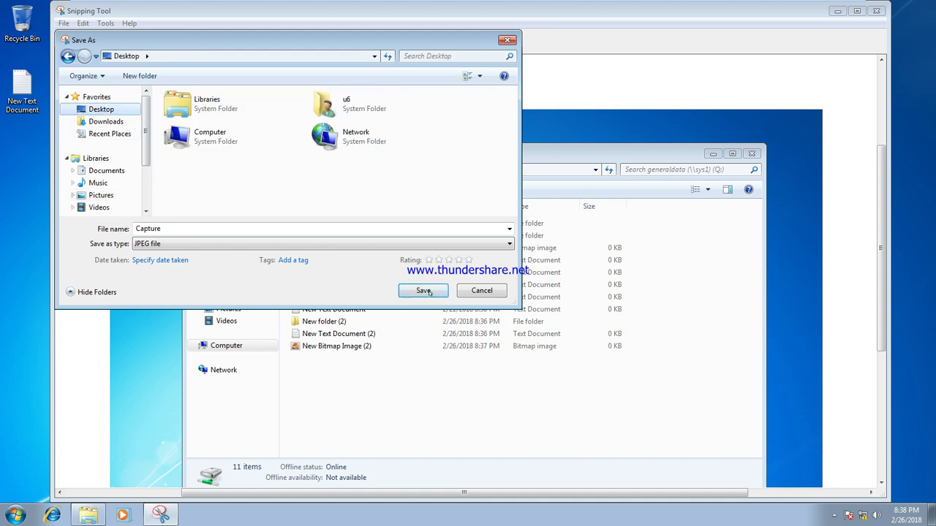
key("Return")
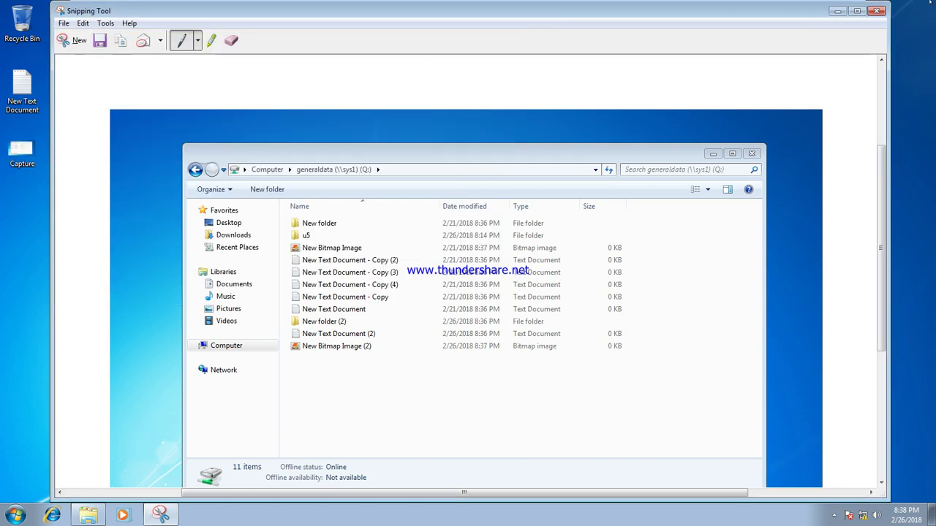
left_click(875, 11)
- Check the file type of the Capture image on the desktop in its properties
right_click(22, 149)
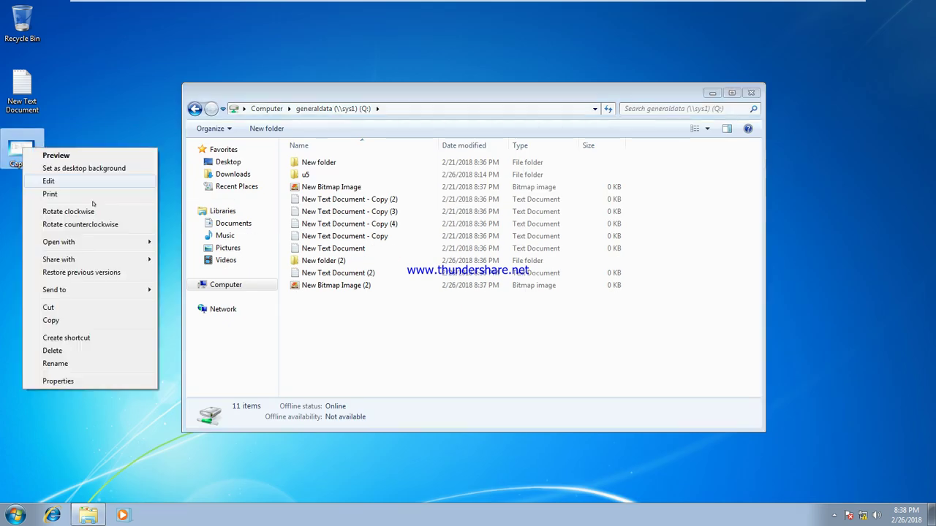
left_click(70, 381)
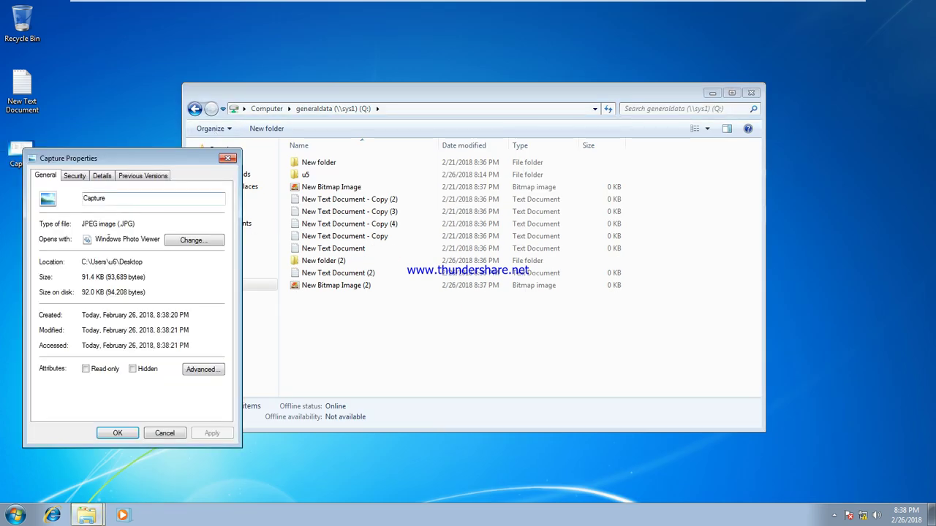
left_click_drag(117, 224, 142, 226)
left_click(165, 432)
- Try to copy the Capture image from the desktop into the generaldata (Q:) drive, and close the drive's window
right_click(13, 151)
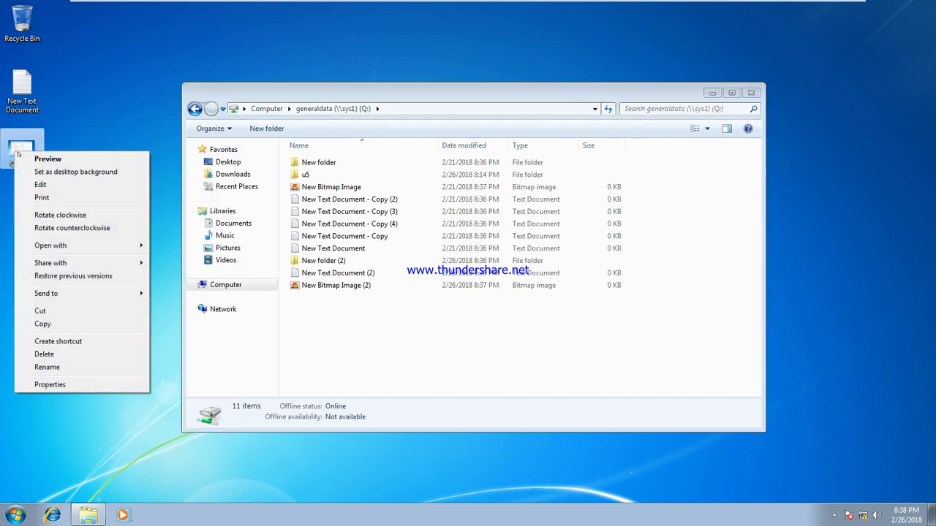
left_click(77, 326)
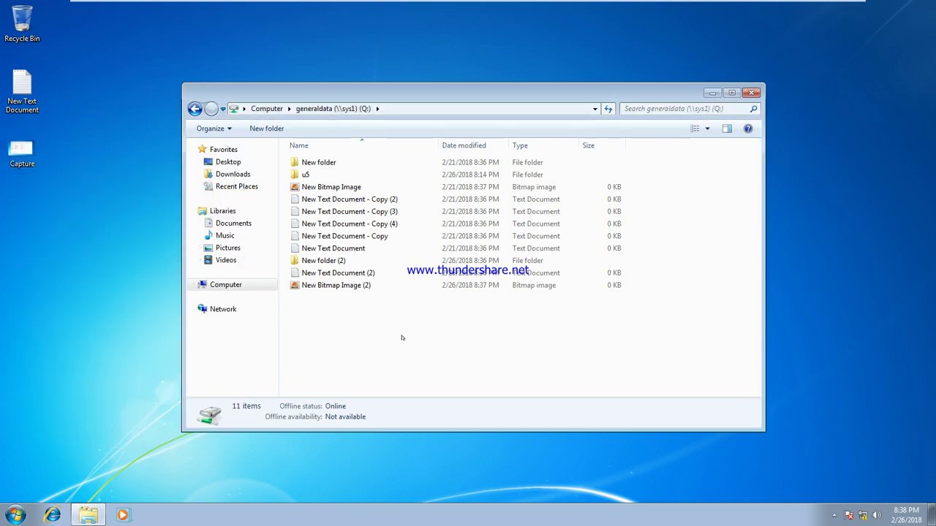
right_click(403, 337)
left_click(458, 419)
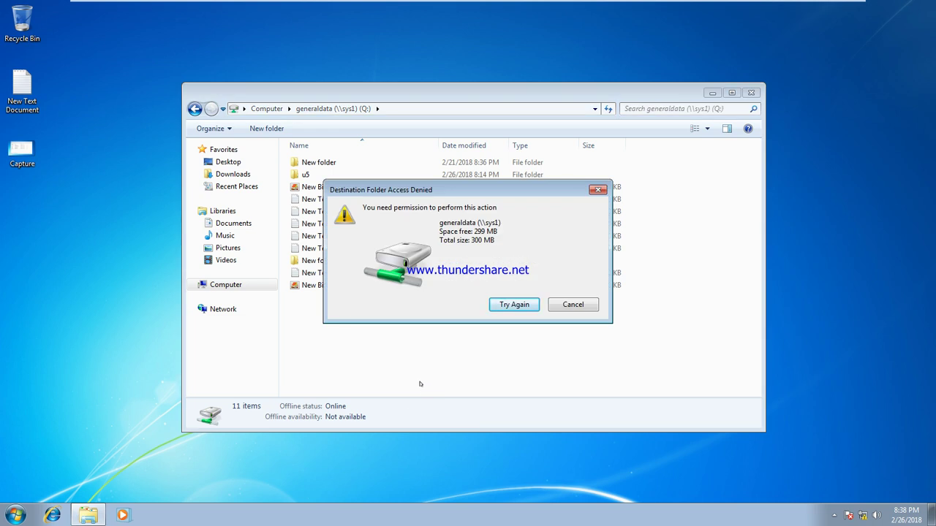
left_click(574, 305)
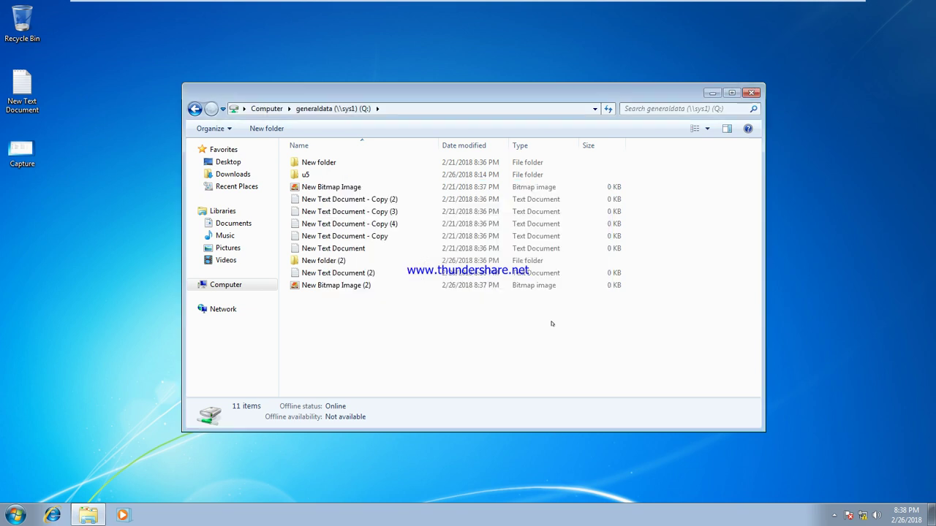
left_click(751, 92)
- Return to the MCse Training virtual machine and reopen the Image Files group from the C:\generaldata file screen's properties
mouse_move(508, 4)
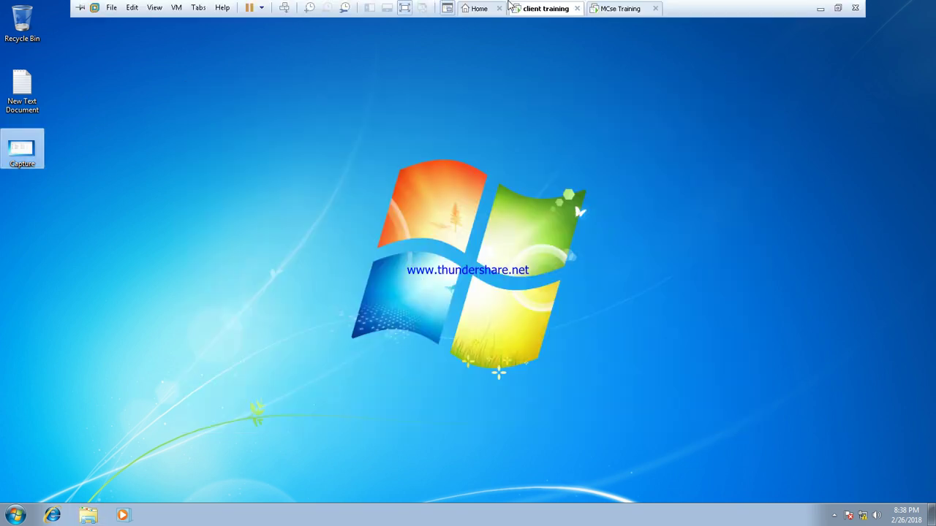
left_click(599, 10)
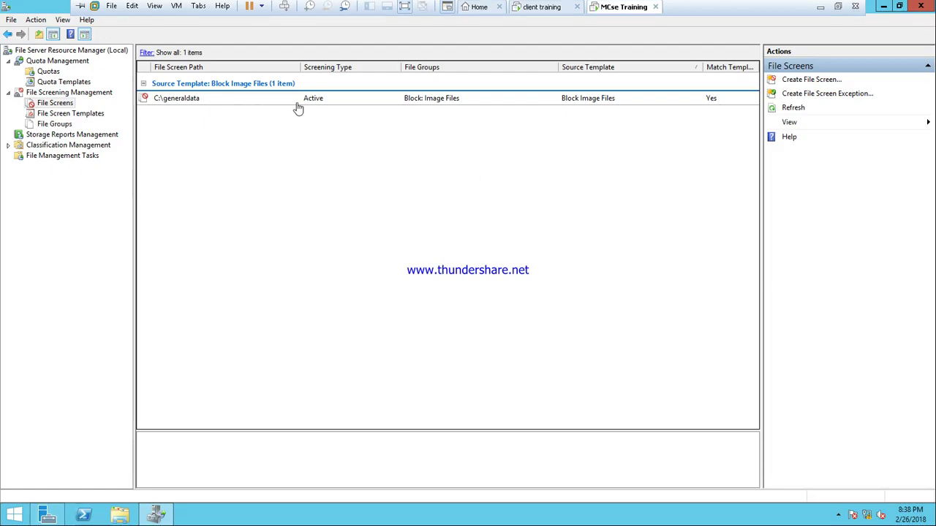
right_click(361, 105)
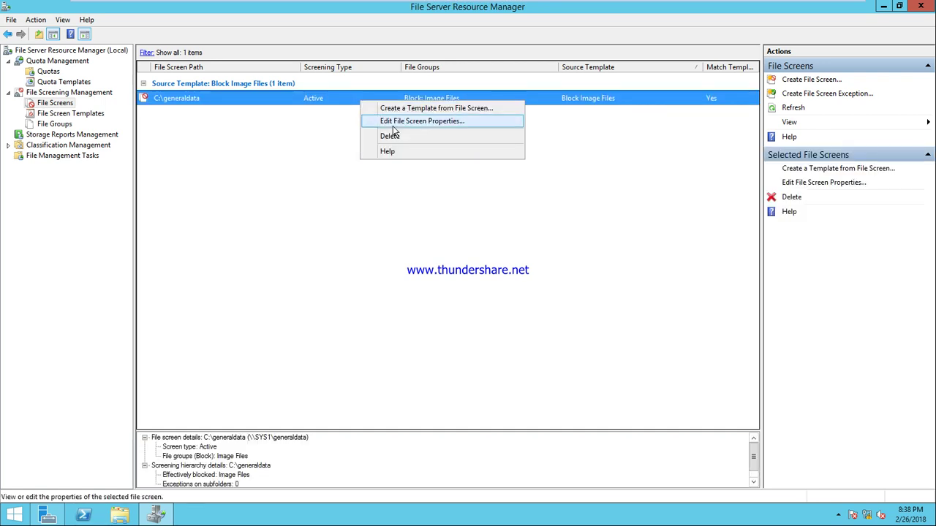
left_click(393, 124)
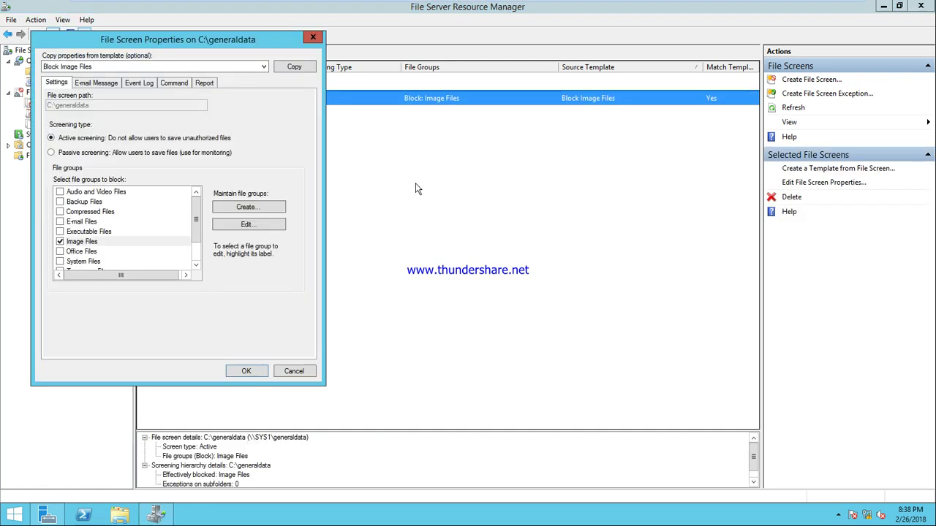
left_click(109, 241)
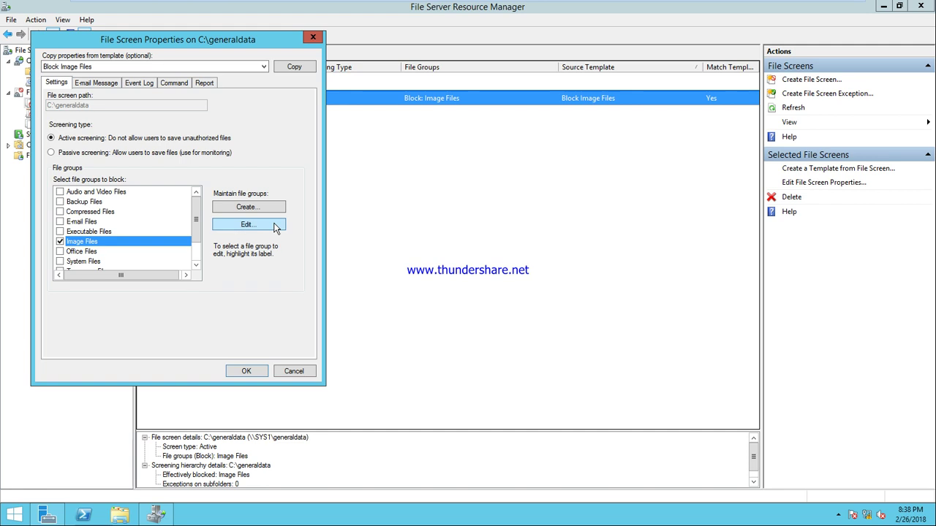
left_click(275, 225)
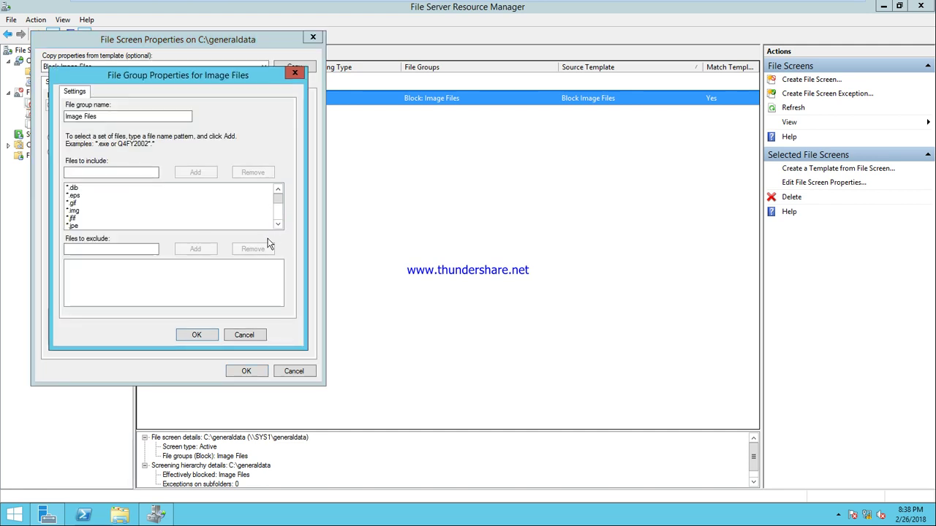
- Add the pattern *.bmp to the Image Files group's included files and save the C:\generaldata file screen, continuing without an SMTP server
left_click(120, 174)
type("*")
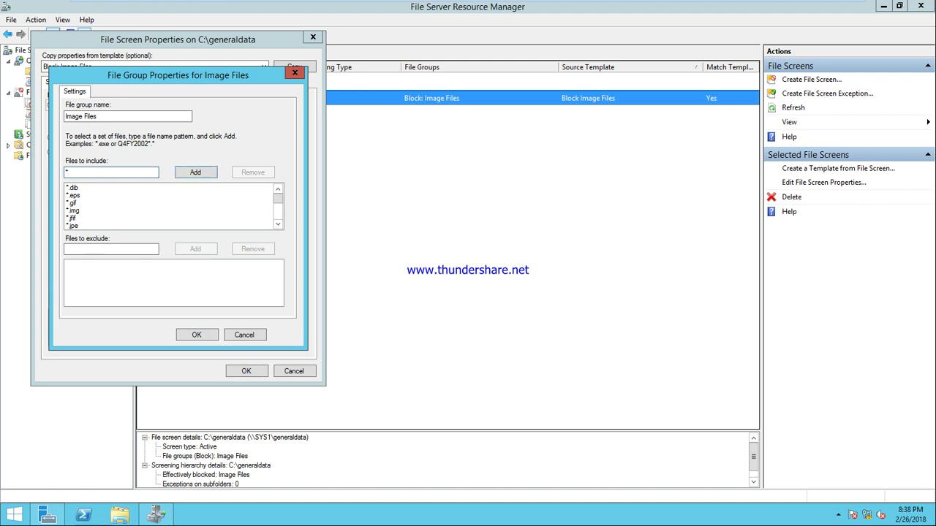
type(".bmp")
left_click(187, 172)
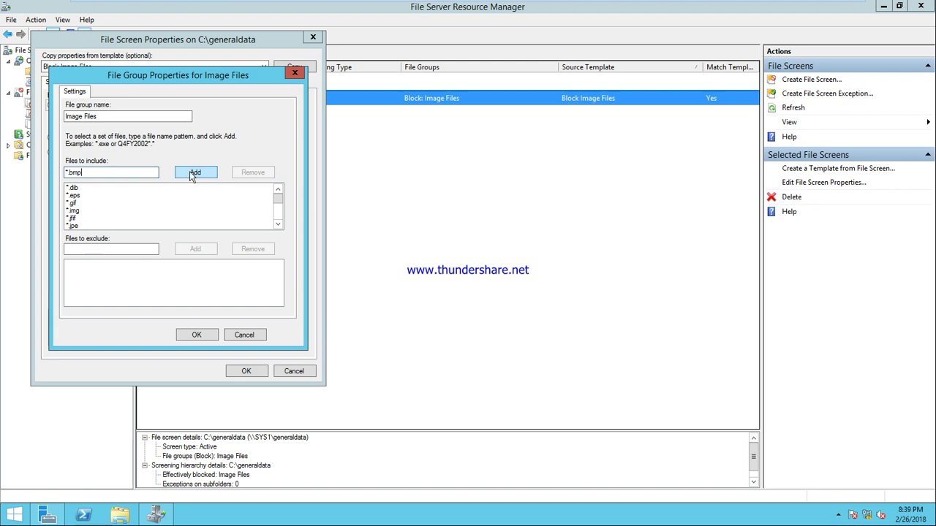
left_click(186, 335)
left_click(246, 371)
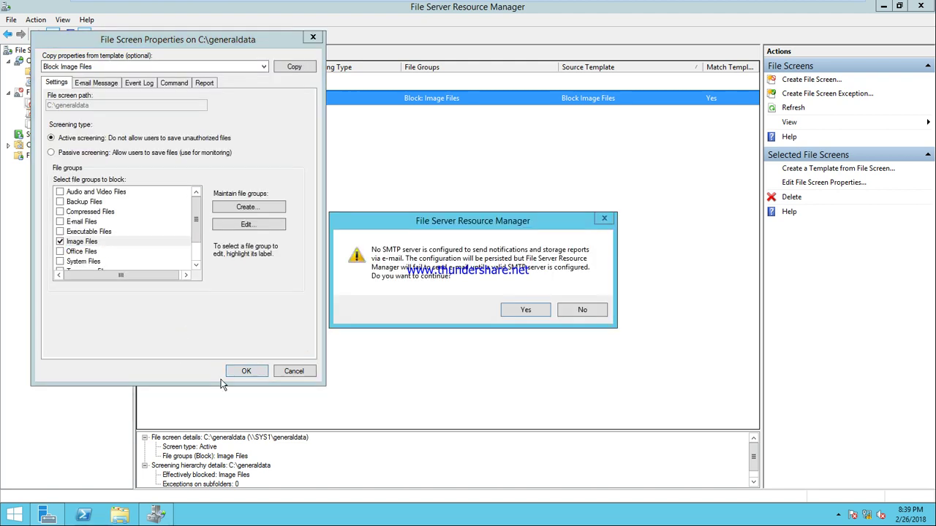
left_click(577, 307)
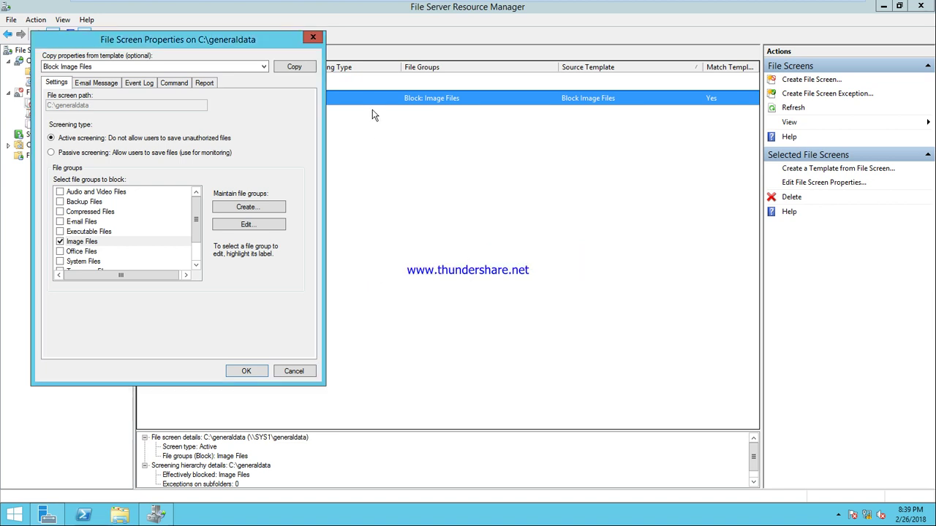
left_click(245, 372)
left_click(525, 309)
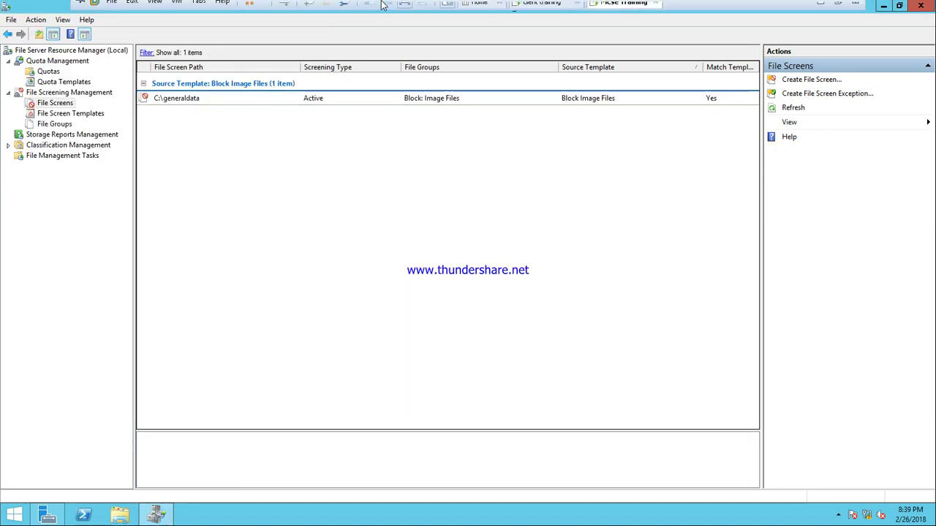
- Switch to the client training virtual machine, try to create a new bitmap image in the generaldata (Q:) drive, and minimize the drive's window
left_click(548, 8)
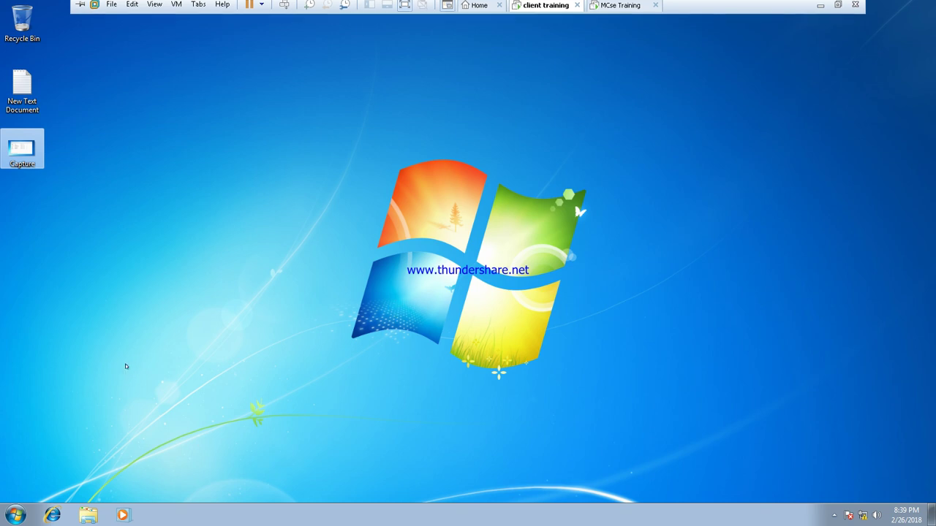
left_click(88, 515)
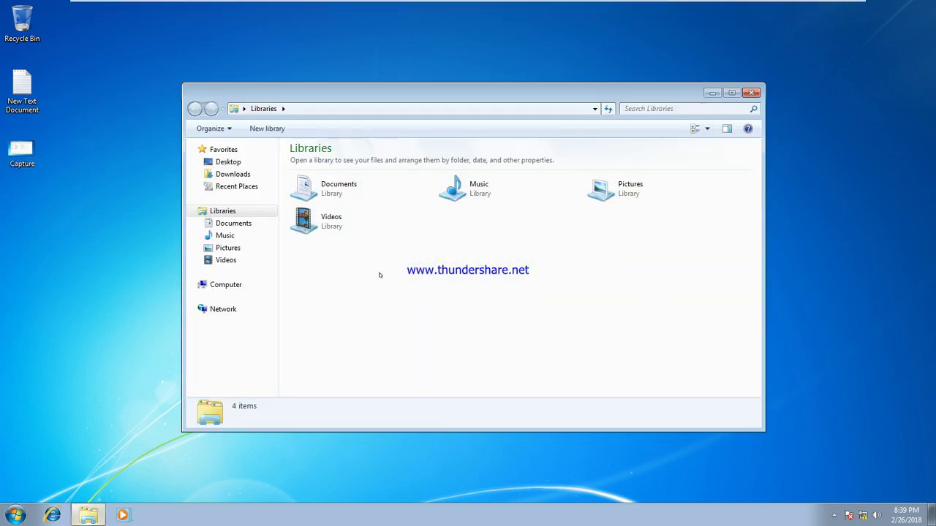
left_click(219, 285)
double_click(633, 270)
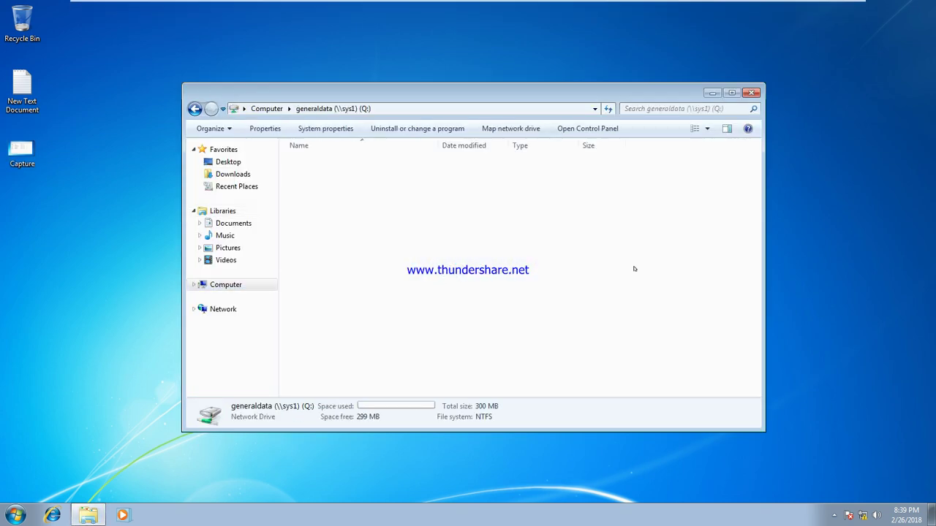
right_click(443, 320)
mouse_move(554, 445)
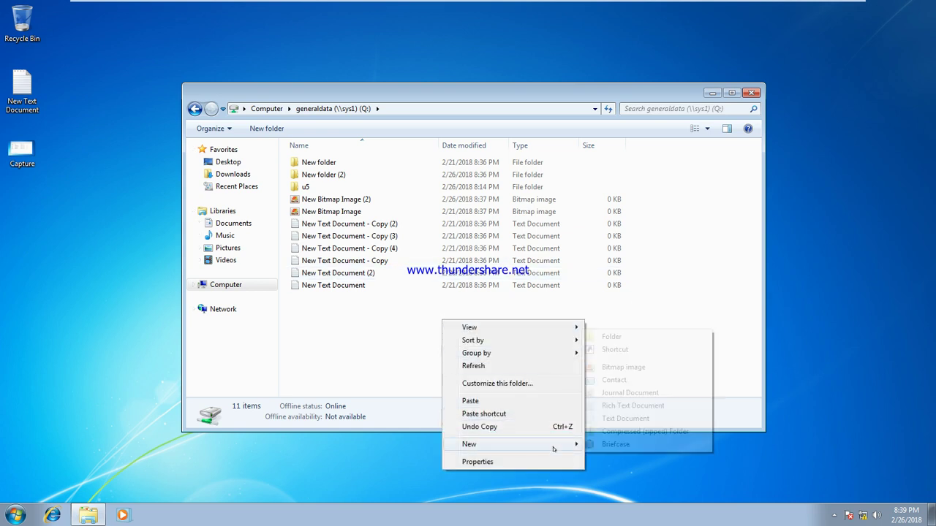
left_click(618, 368)
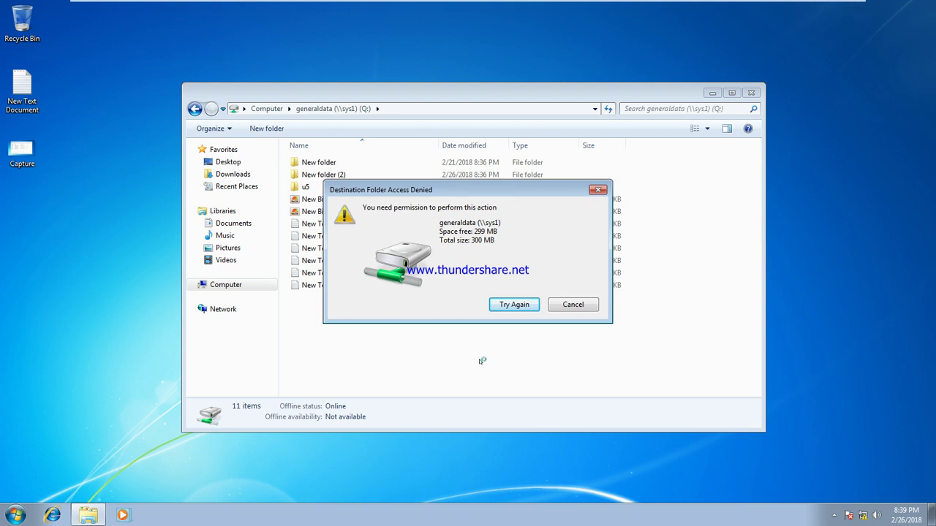
left_click(573, 304)
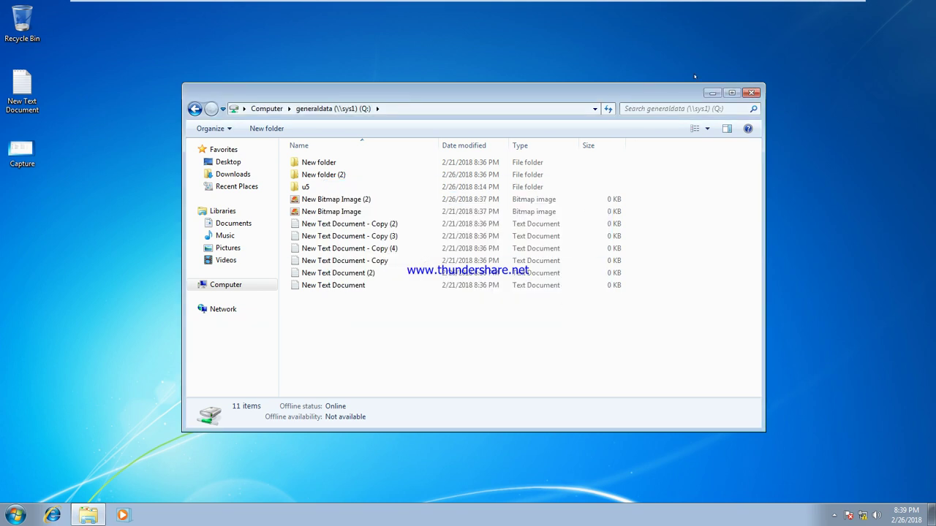
left_click(712, 92)
- Return to the MCse Training virtual machine and start an immediate report generation under Storage Reports Management
left_click(618, 8)
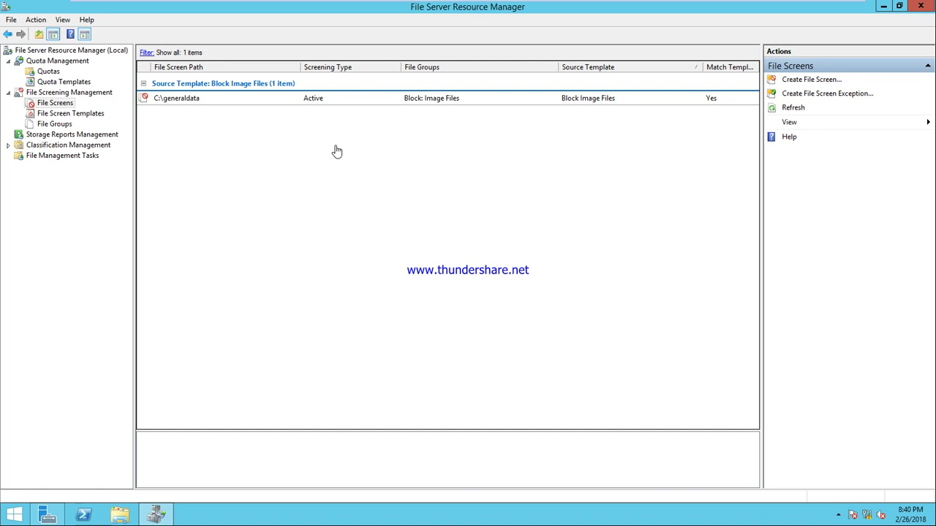
left_click(71, 136)
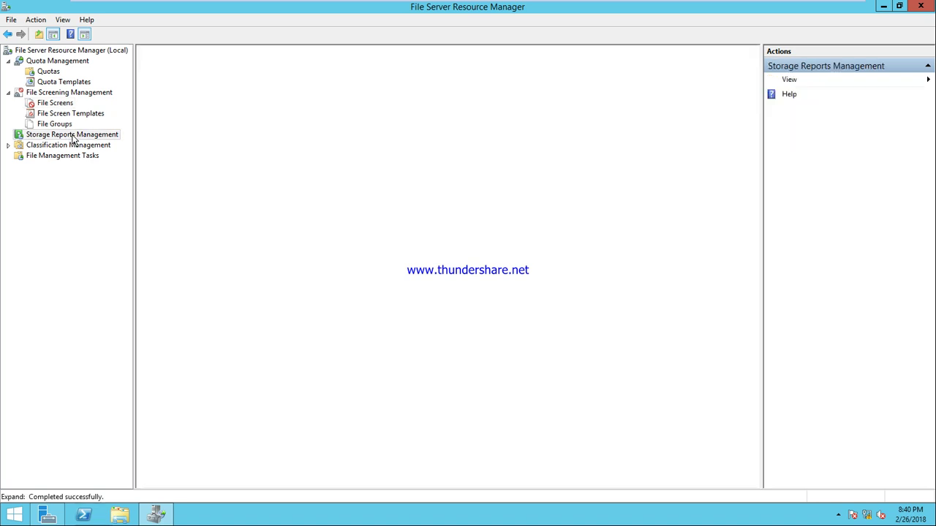
right_click(72, 139)
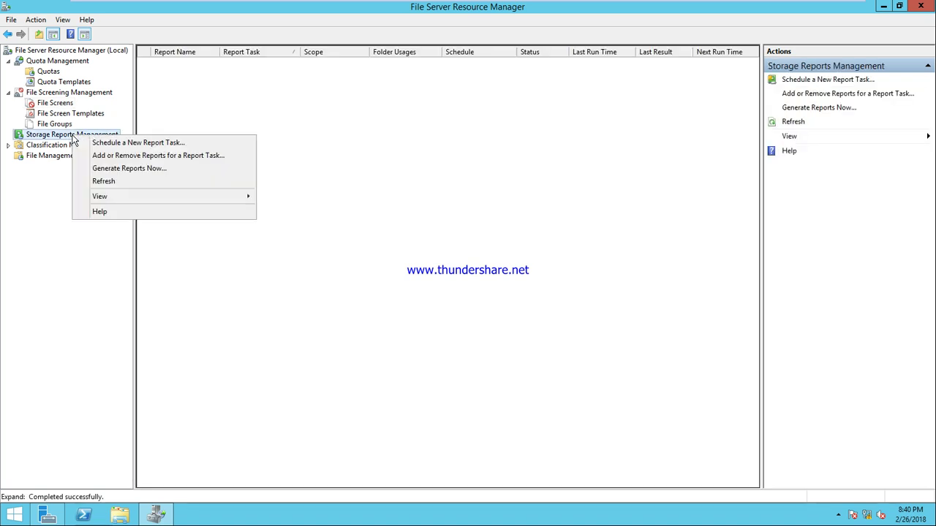
left_click(130, 176)
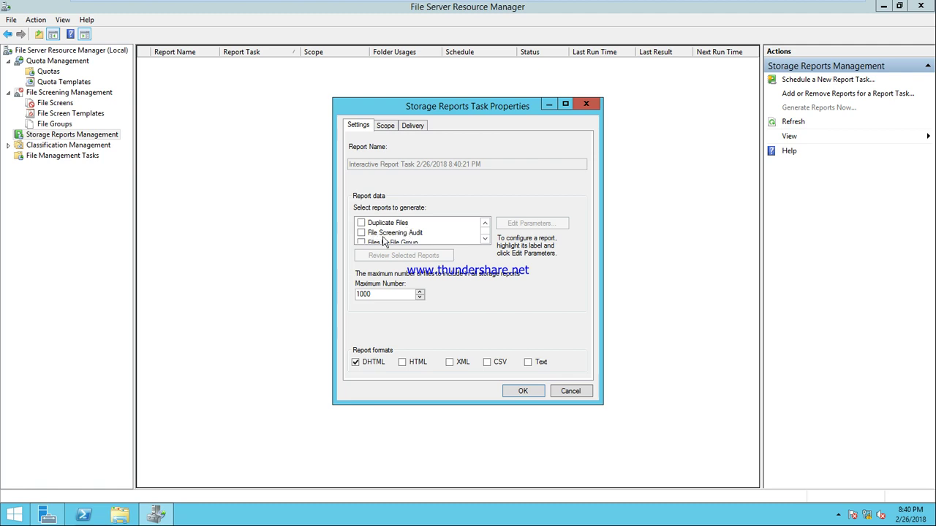
- Select the Quota Usage and Most Recently Accessed Files reports for the storage report task
left_click(485, 239)
left_click(484, 239)
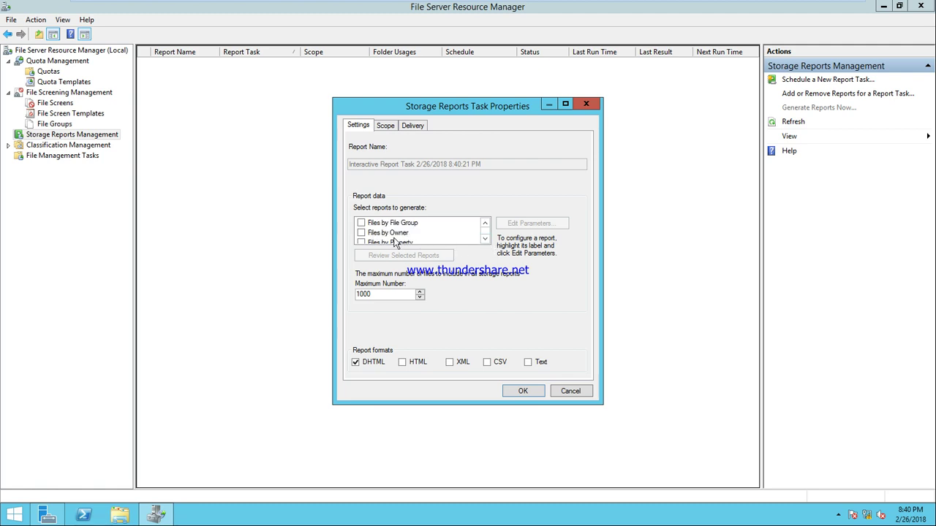
left_click(484, 242)
left_click(484, 240)
left_click(484, 240)
left_click(484, 240)
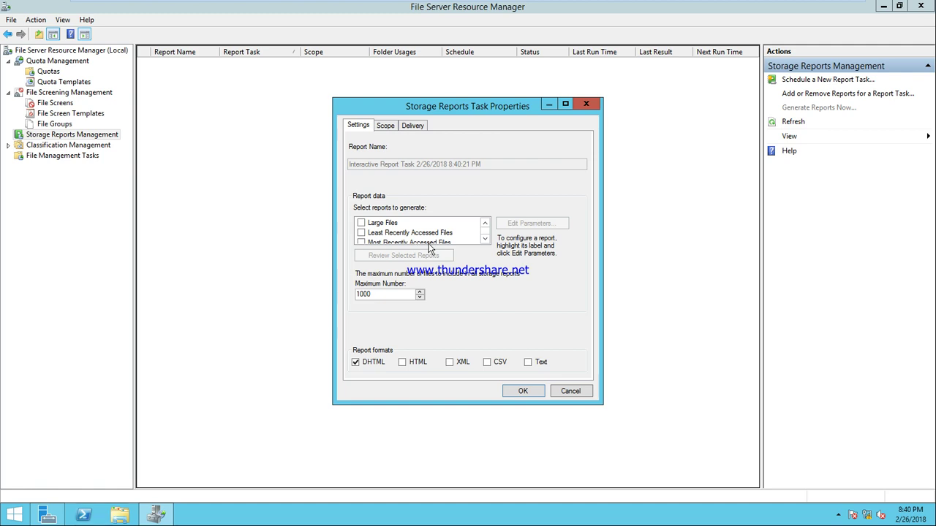
left_click(485, 240)
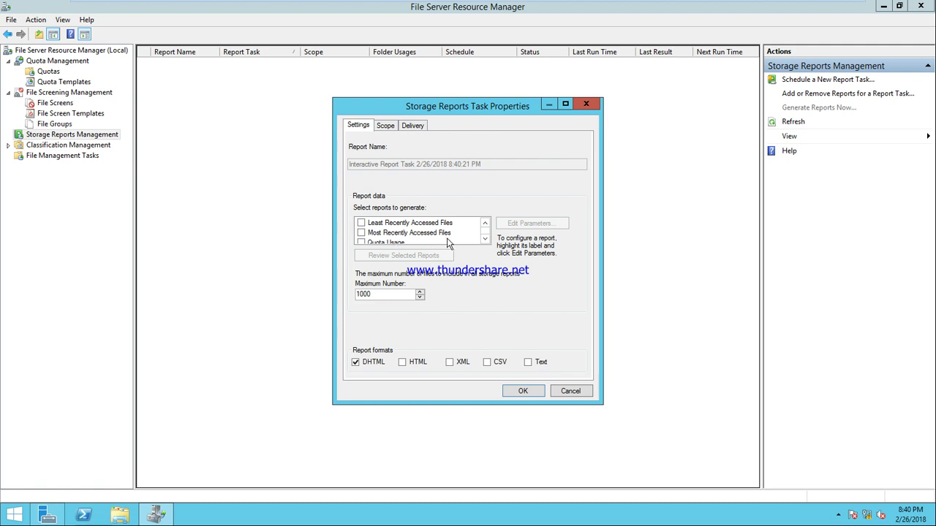
left_click(485, 240)
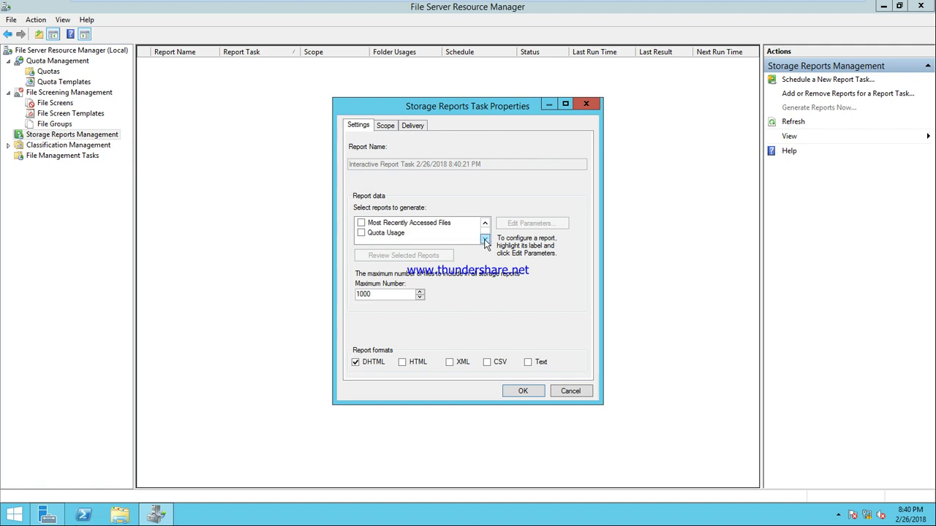
left_click(362, 234)
left_click(368, 224)
left_click(362, 222)
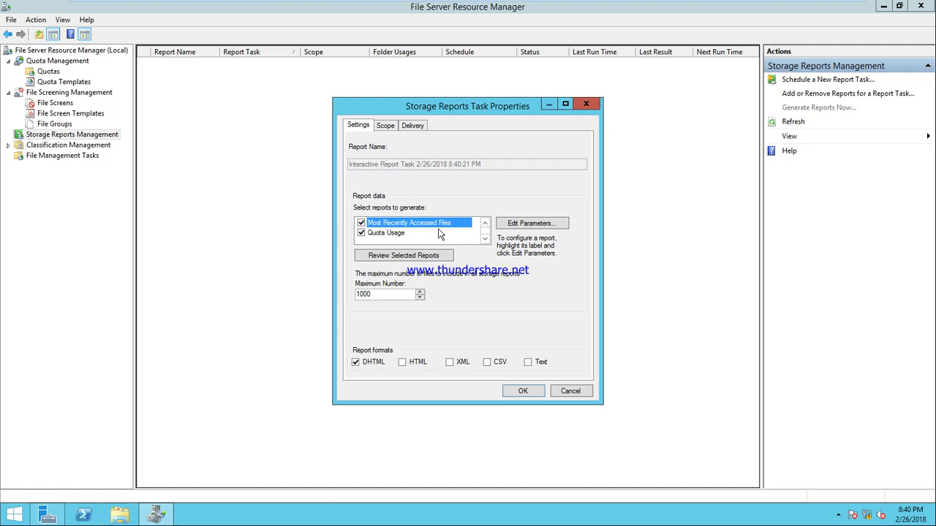
- Add the C:\generaldata folder to the report task's scope and generate the reports, waiting for them so they are displayed on completion
left_click(386, 126)
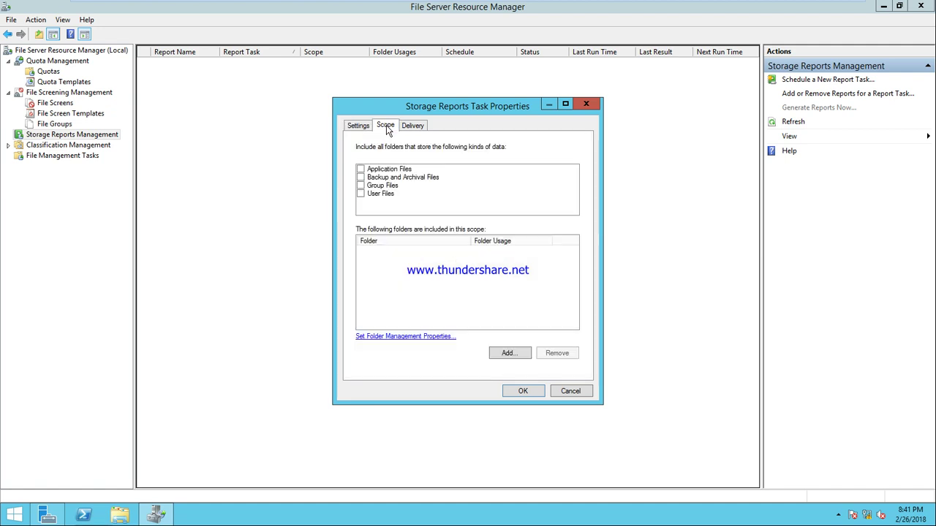
left_click(510, 353)
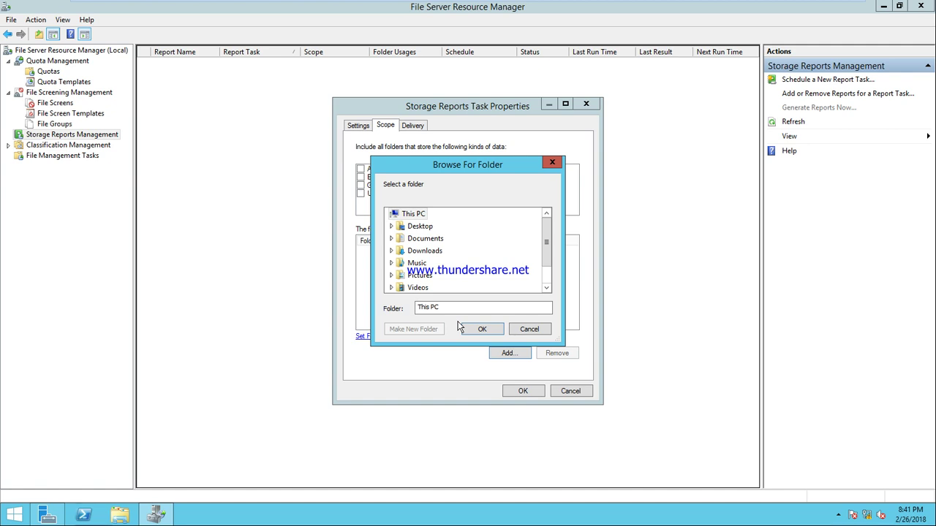
left_click(546, 288)
left_click(546, 289)
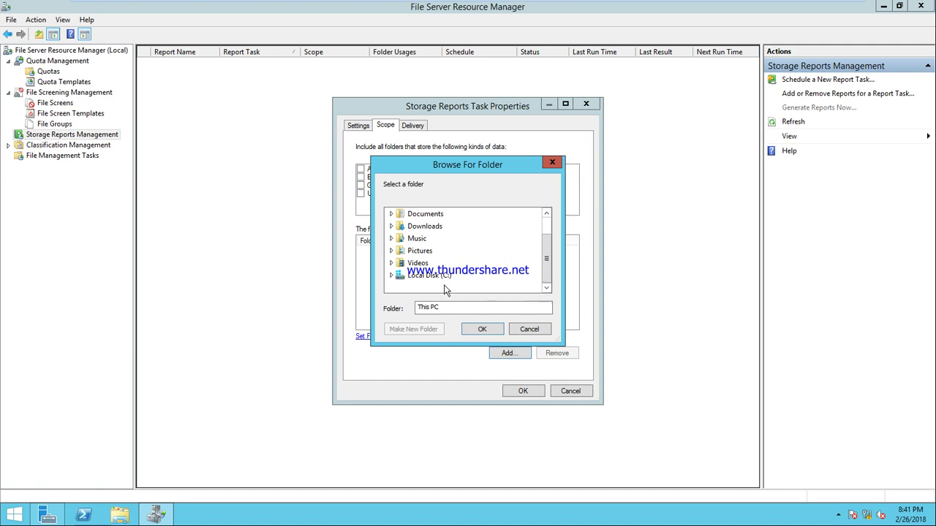
left_click(391, 275)
left_click(424, 252)
left_click(482, 329)
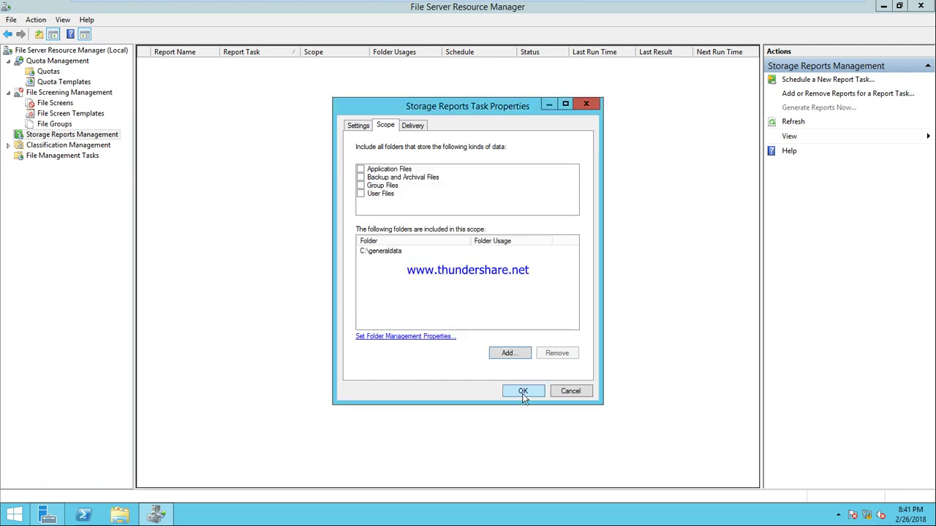
left_click(523, 391)
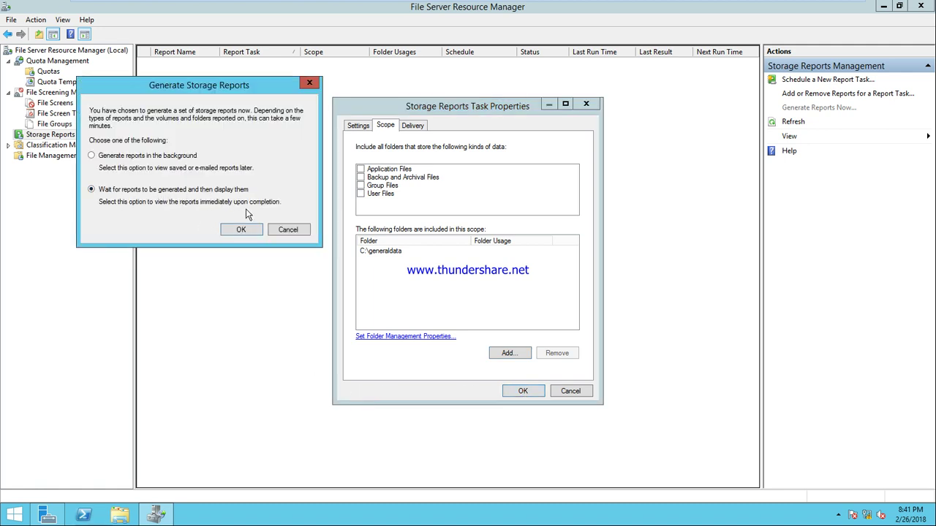
left_click(240, 229)
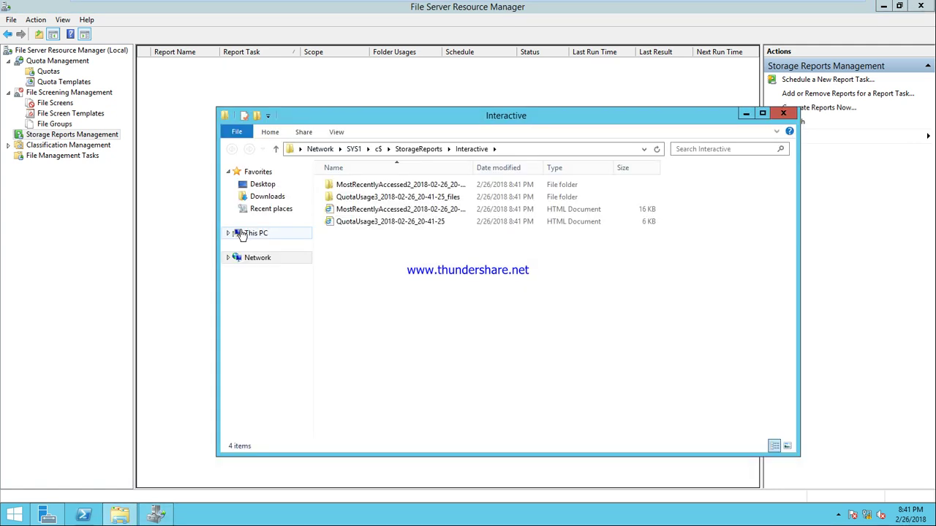
- Examine the generated Most Recently Accessed Files report, deferring the Internet Explorer 11 setup, and the Quota Usage report, closing each one
double_click(379, 211)
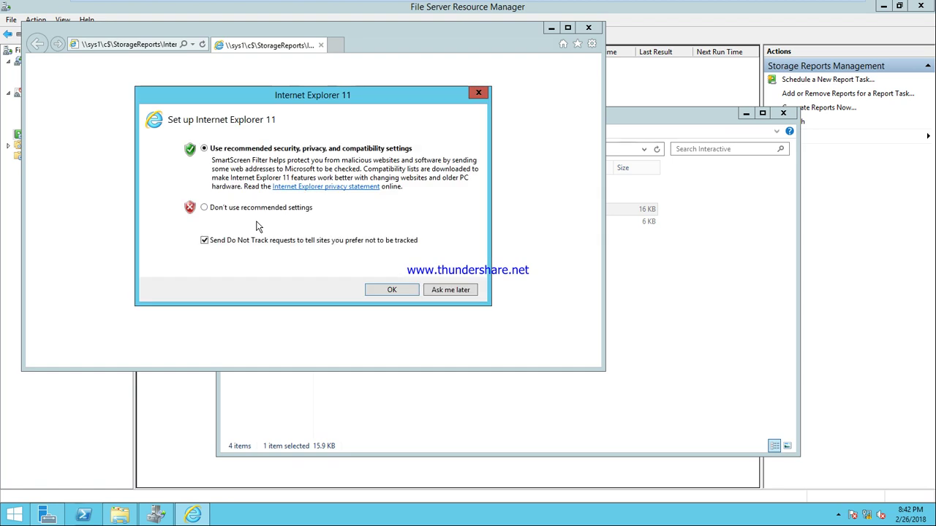
left_click(441, 291)
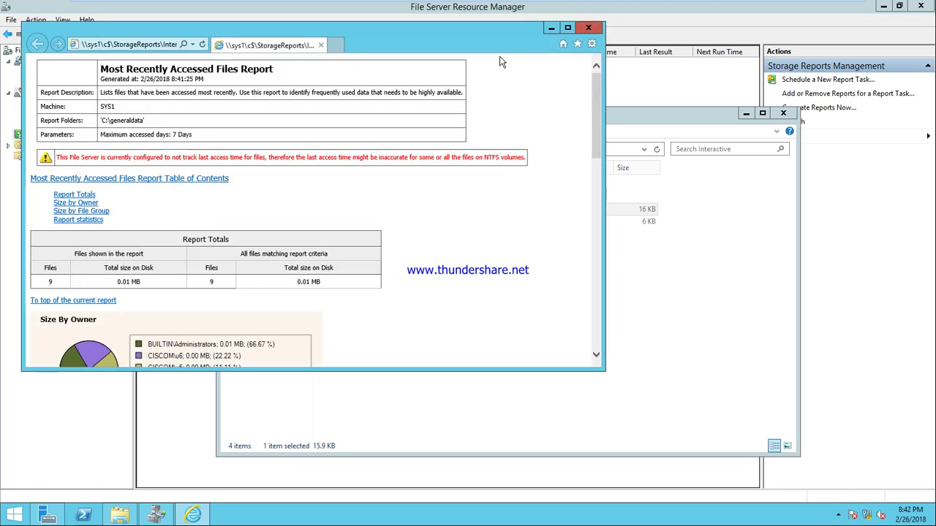
left_click(567, 27)
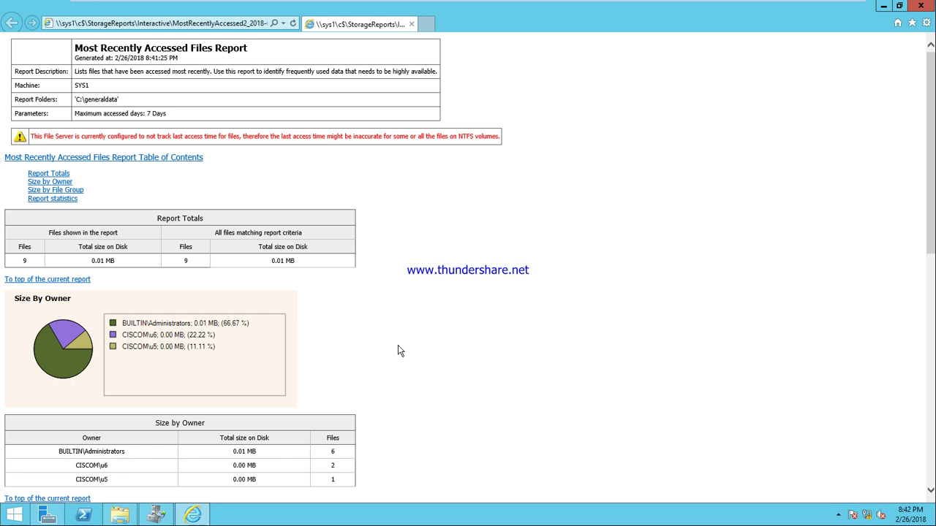
scroll(399, 351, "down", 5)
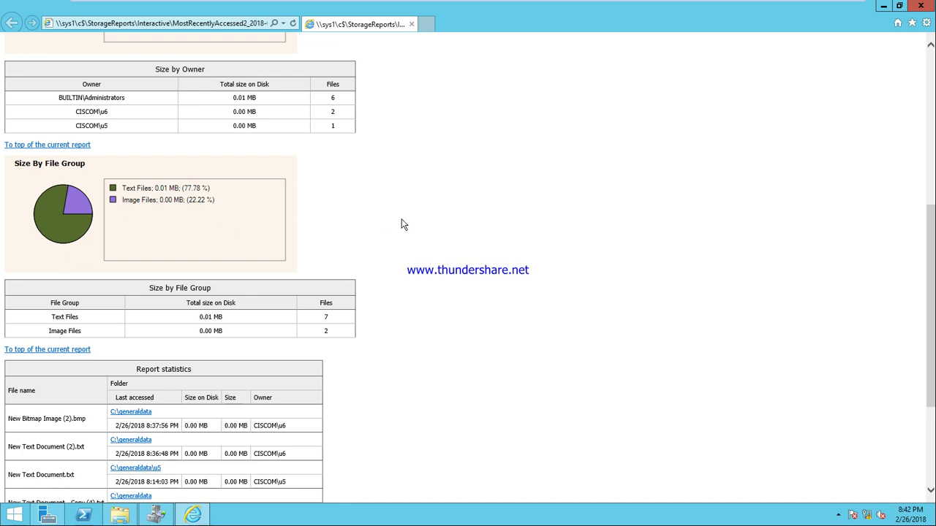
scroll(401, 224, "down", 1)
scroll(401, 225, "down", 2)
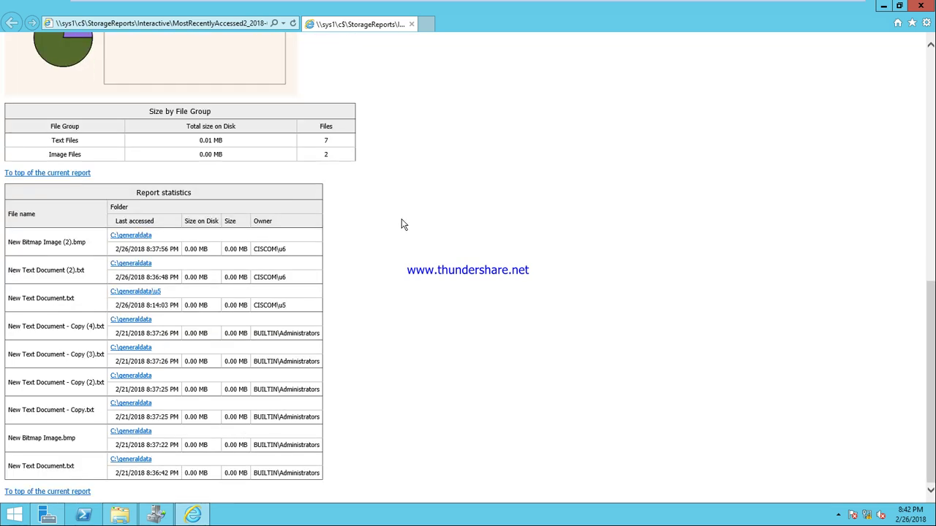
scroll(401, 224, "up", 7)
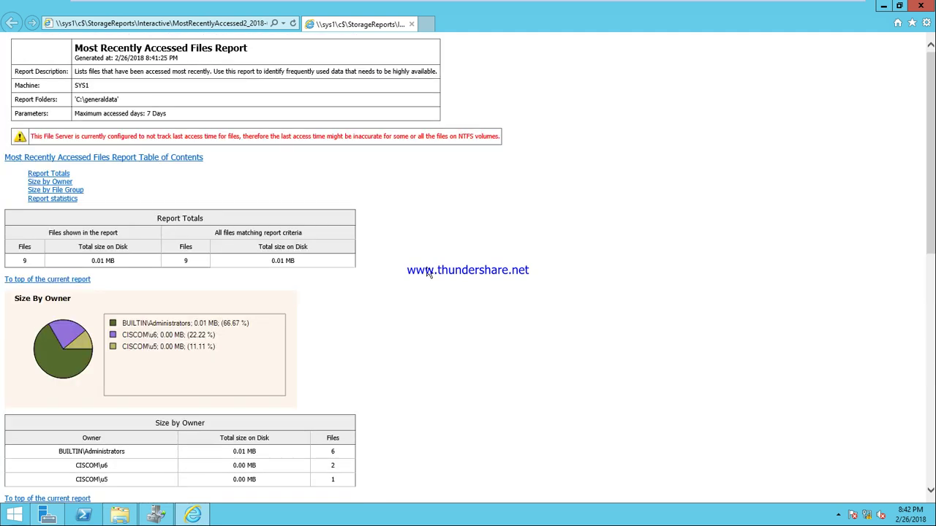
left_click(920, 5)
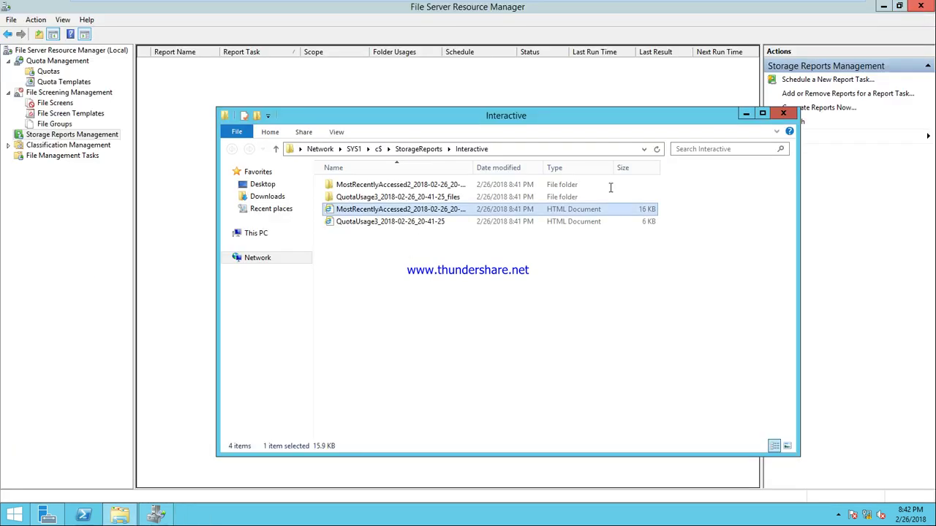
double_click(388, 222)
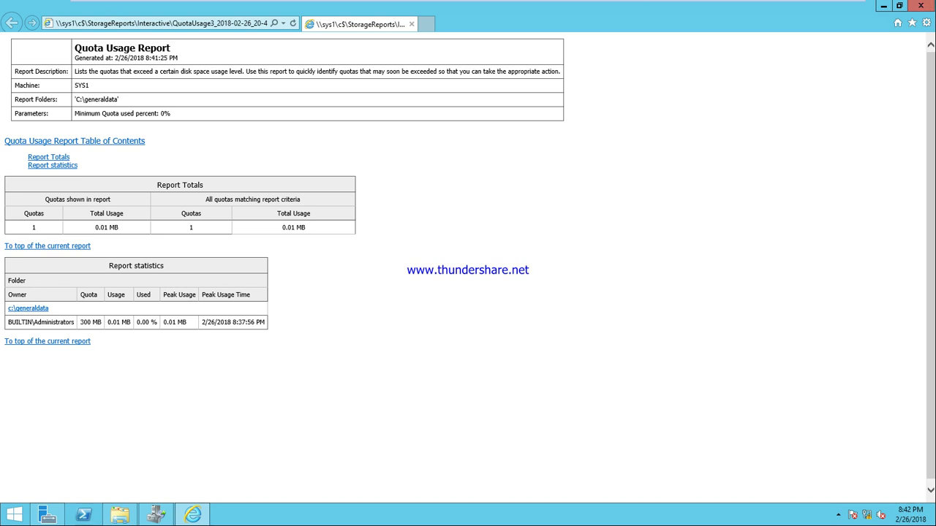
left_click(921, 6)
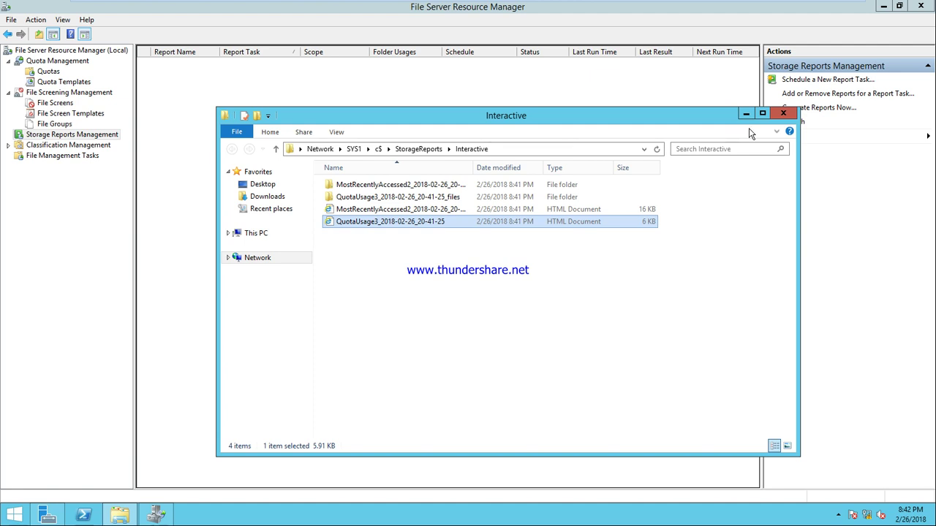
- Close the generated reports folder and review the report types and formats offered for an immediate storage report, cancelling the task
left_click(781, 114)
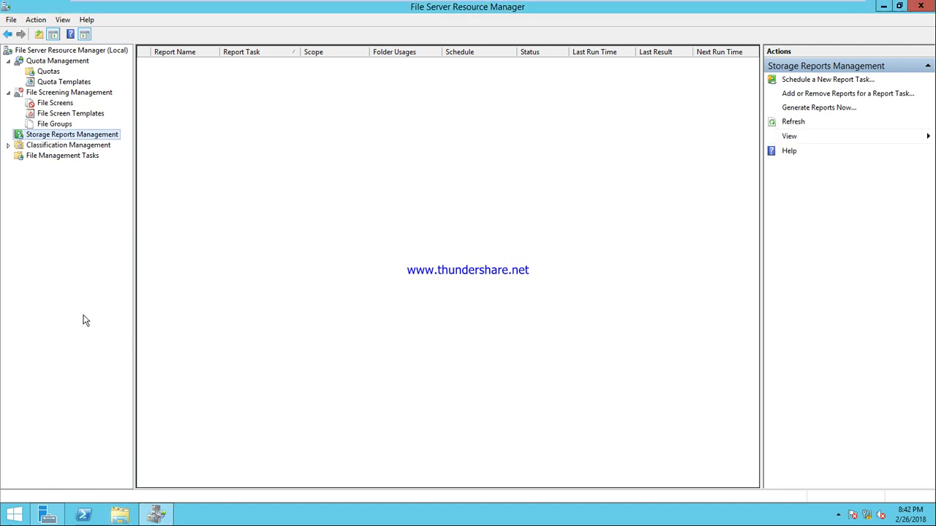
right_click(75, 134)
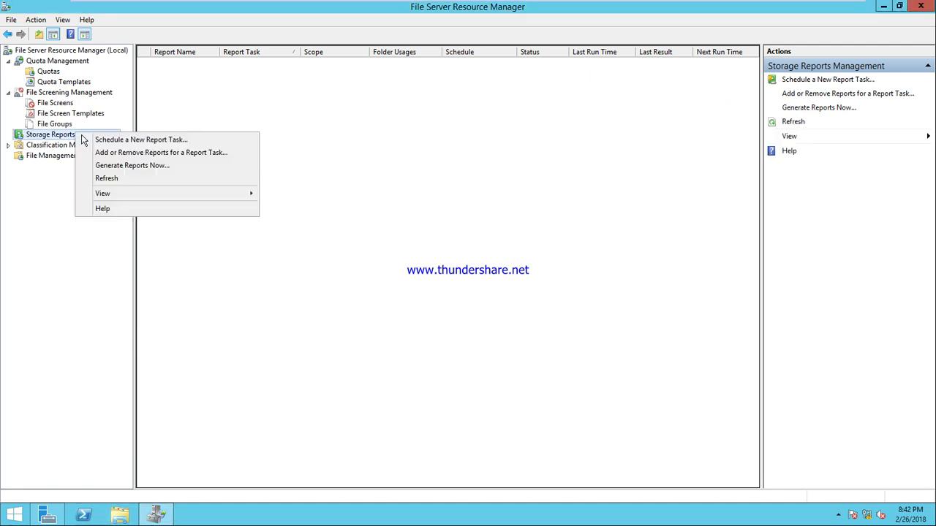
left_click(141, 167)
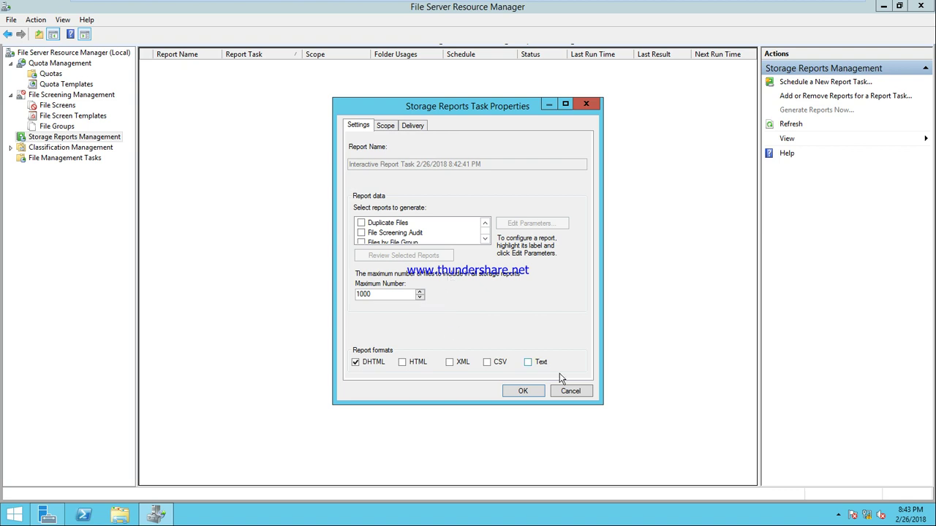
left_click(562, 391)
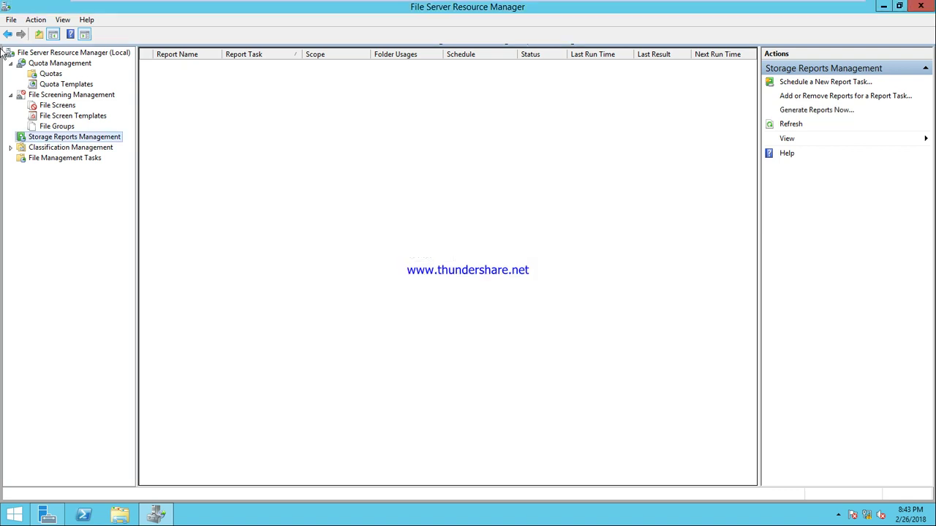
- Enable recording of file screening activity in the auditing database in the File Server Resource Manager options
left_click(48, 54)
right_click(47, 55)
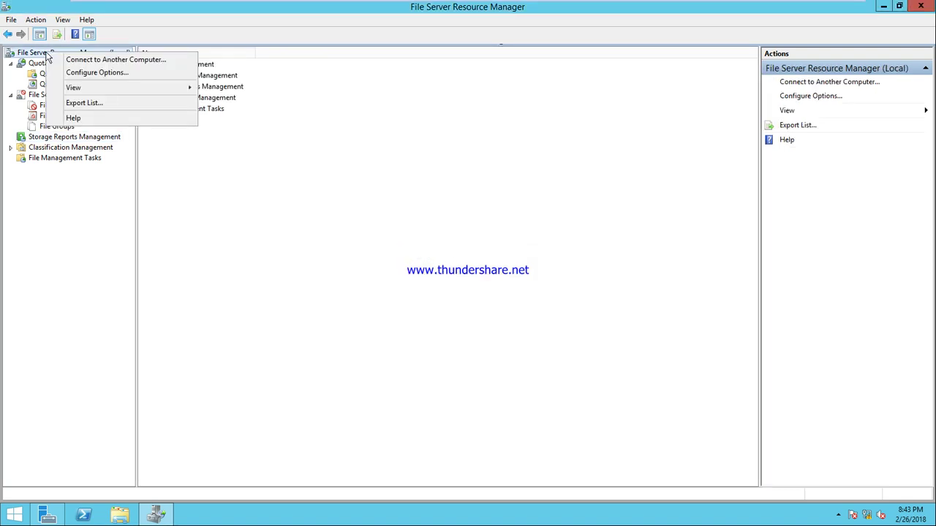
left_click(80, 75)
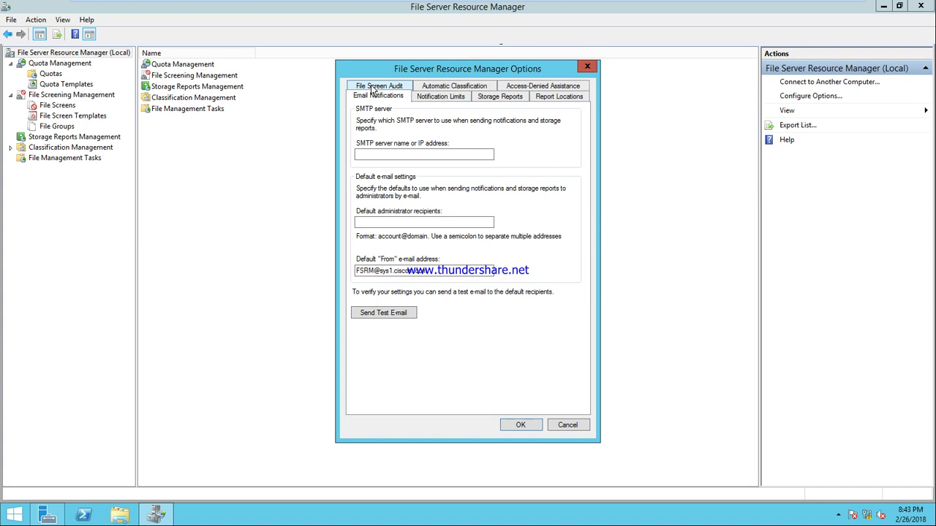
left_click(373, 88)
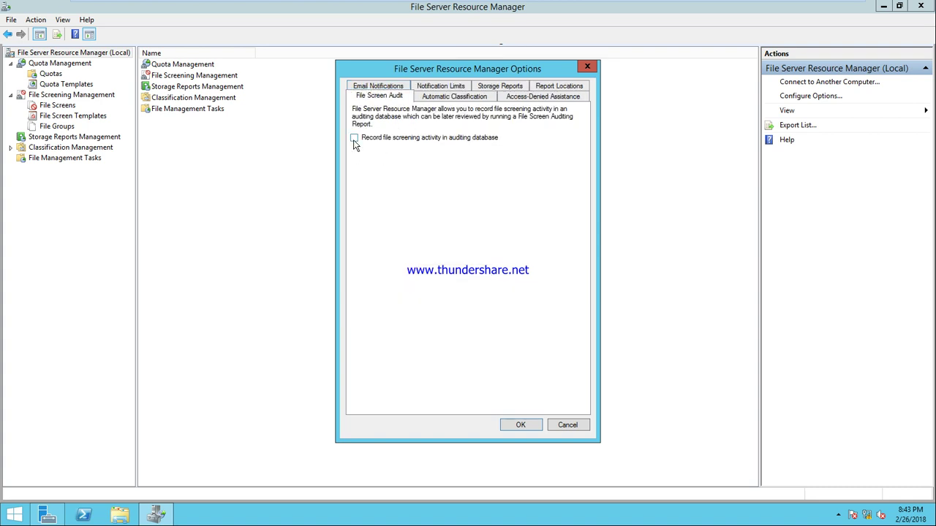
left_click(354, 138)
left_click(521, 424)
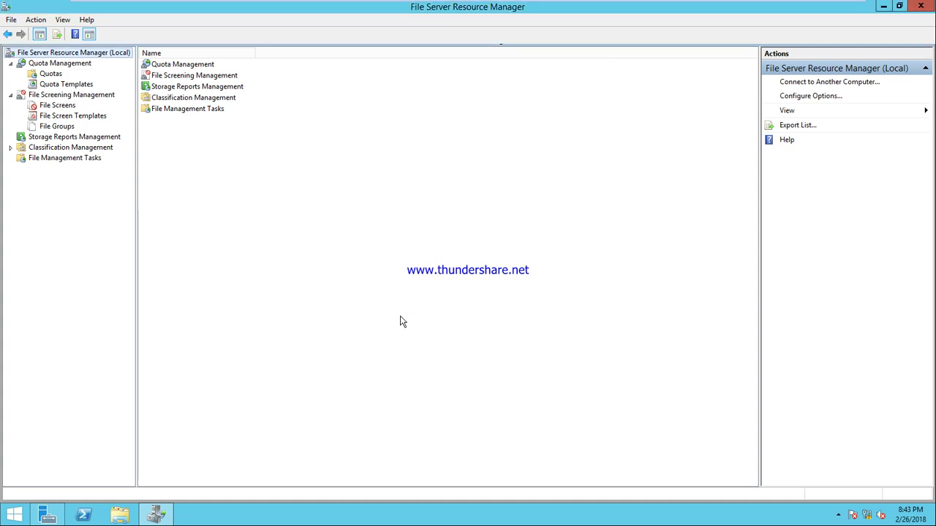
- Switch to the client training virtual machine and try to create a new bitmap image in the generaldata (Q:) share, cancelling the retry
mouse_move(770, 2)
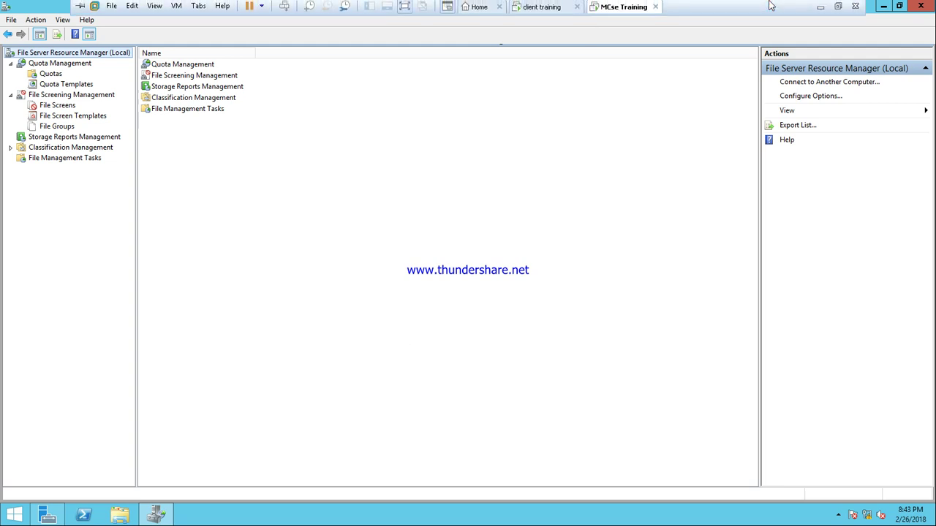
left_click(542, 8)
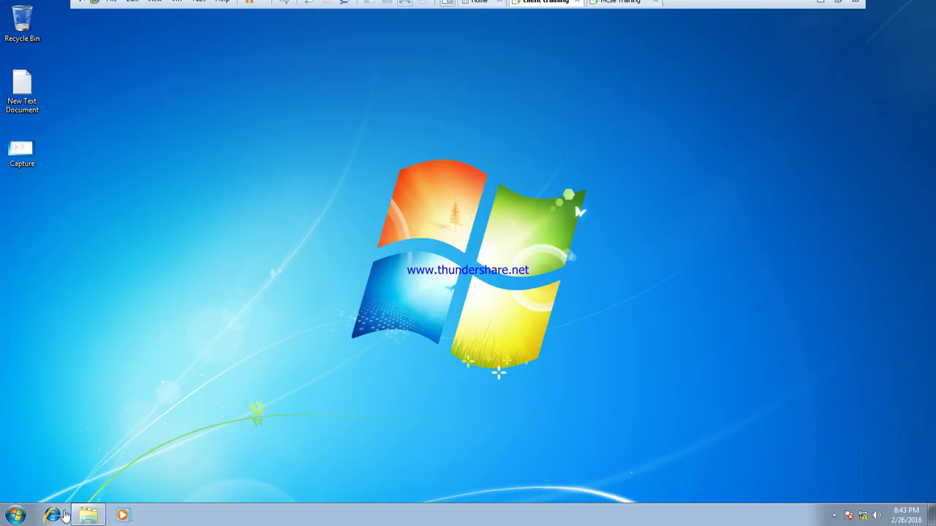
mouse_move(81, 516)
left_click(263, 383)
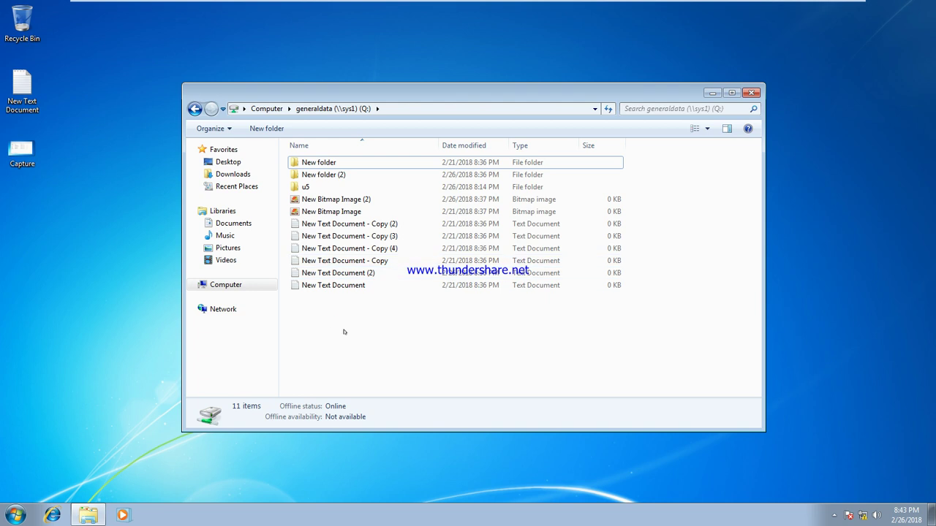
right_click(398, 318)
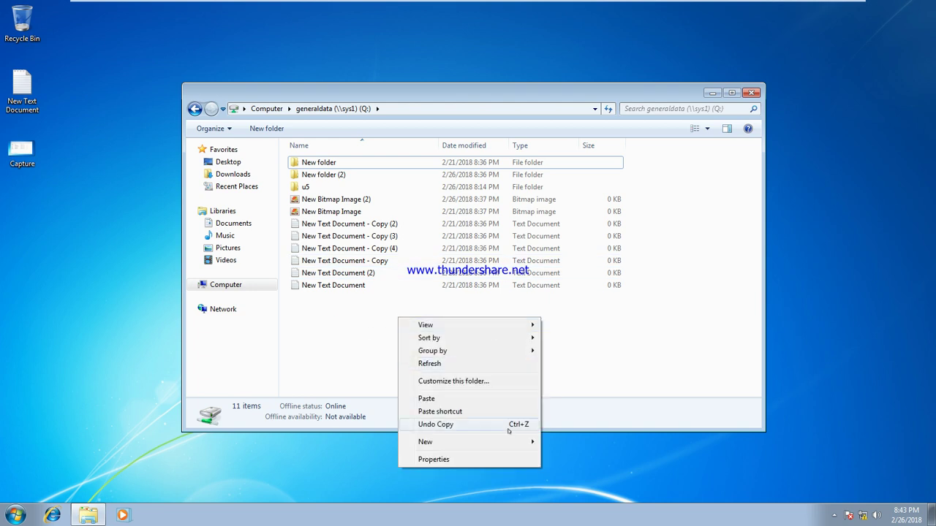
mouse_move(508, 442)
left_click(558, 368)
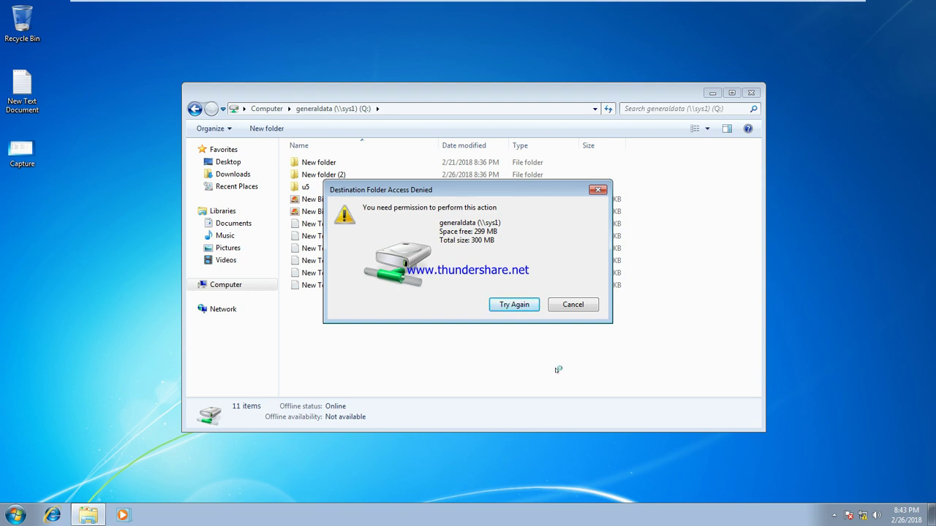
key("alt")
left_click(567, 306)
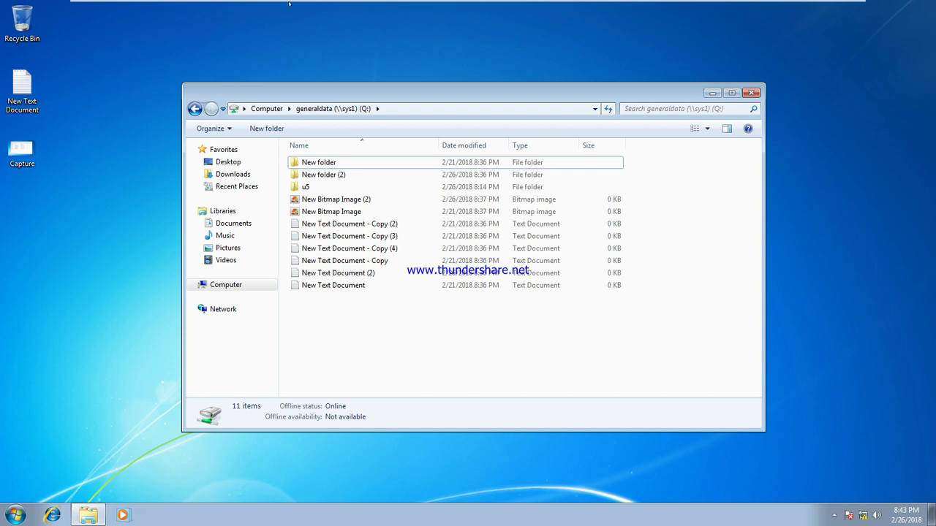
- Return to the MCse Training virtual machine and set up an immediate storage report task with the File Screening Audit report selected
mouse_move(300, 4)
left_click(621, 8)
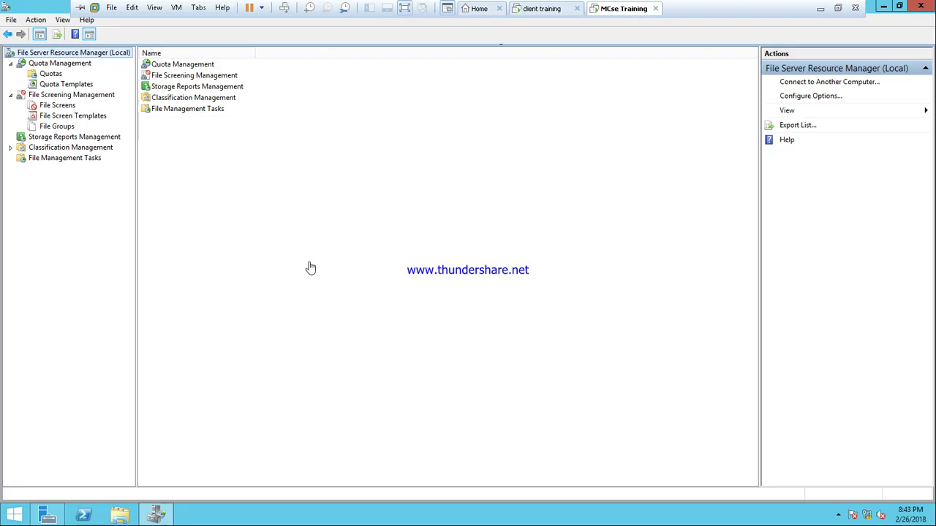
right_click(54, 140)
left_click(54, 139)
right_click(34, 138)
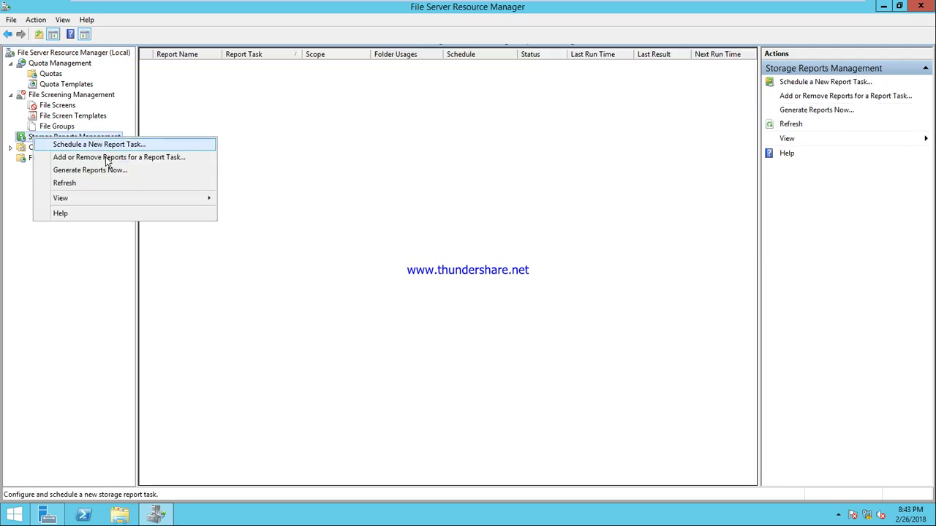
left_click(105, 169)
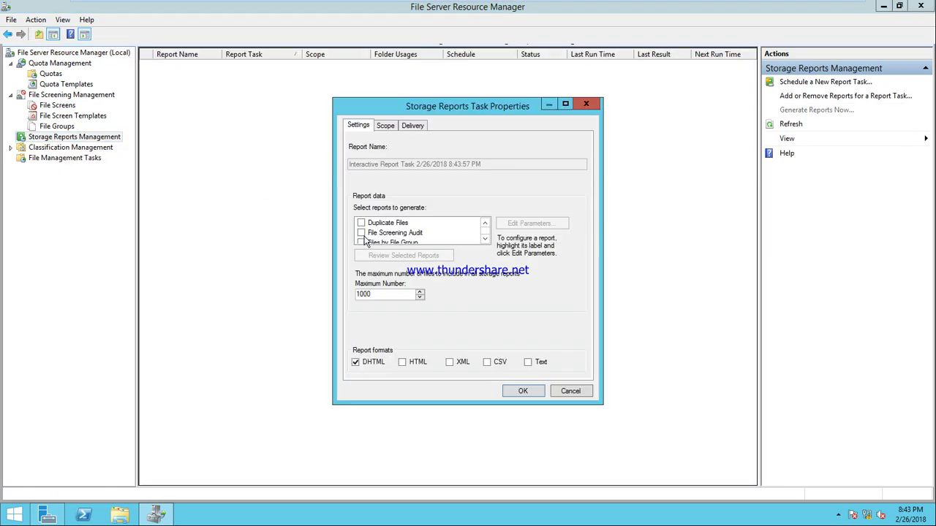
left_click(362, 233)
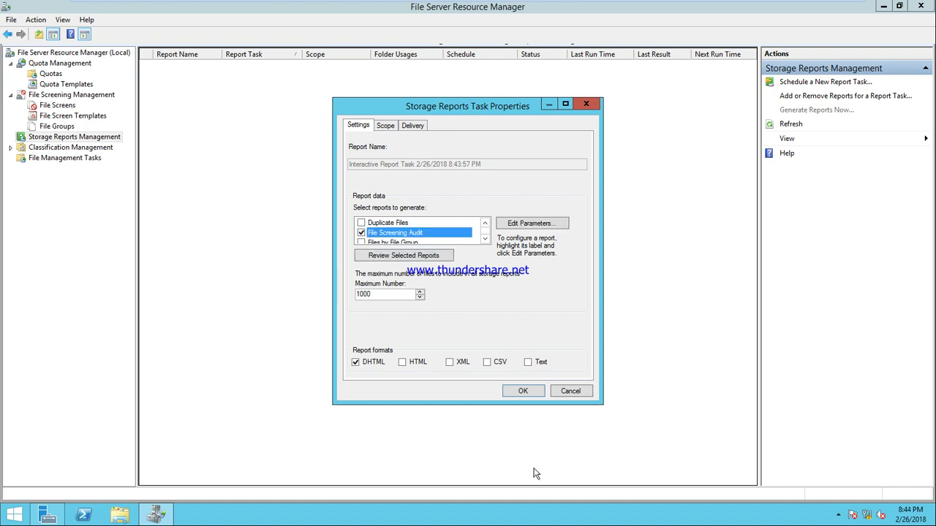
left_click(523, 391)
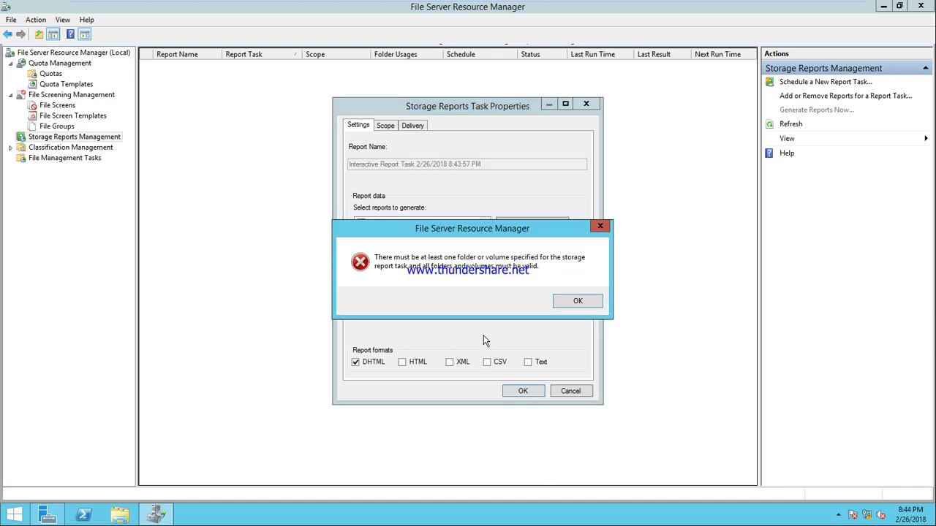
left_click(579, 301)
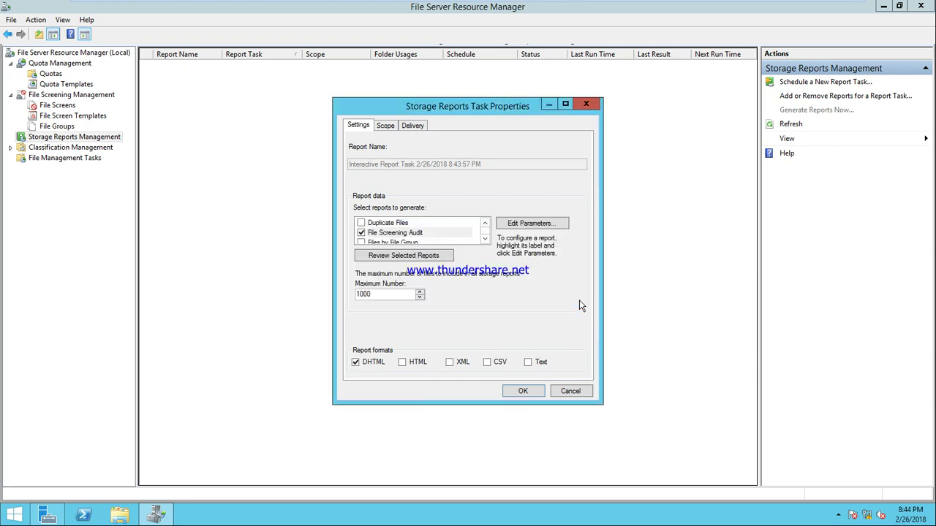
- Add the C:\generaldata folder to the report task's scope and generate the File Screening Audit report, waiting for it to be displayed
left_click(386, 127)
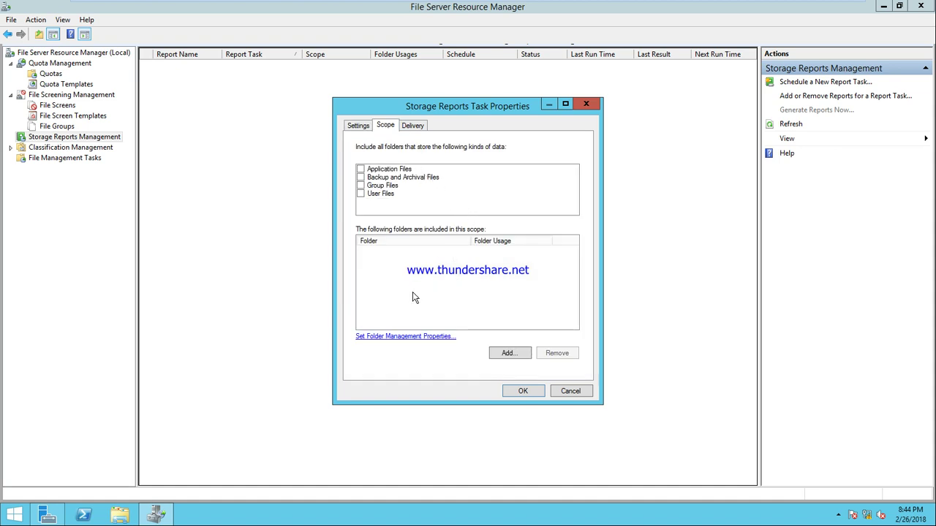
left_click(505, 355)
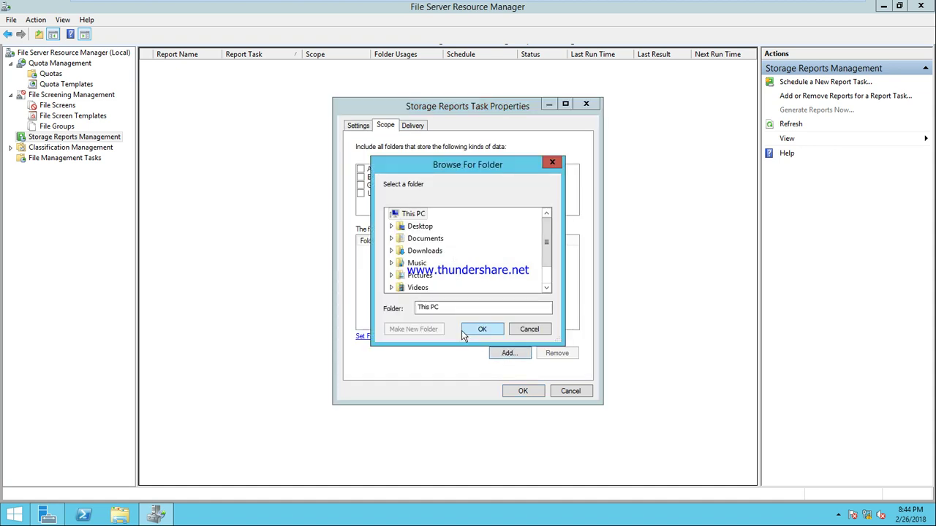
scroll(547, 250, "down", 1)
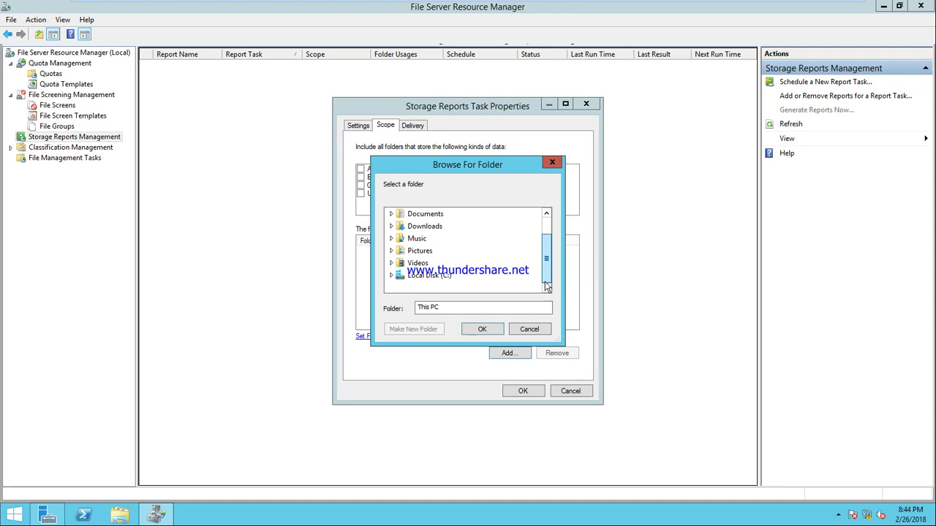
left_click(392, 276)
left_click(431, 248)
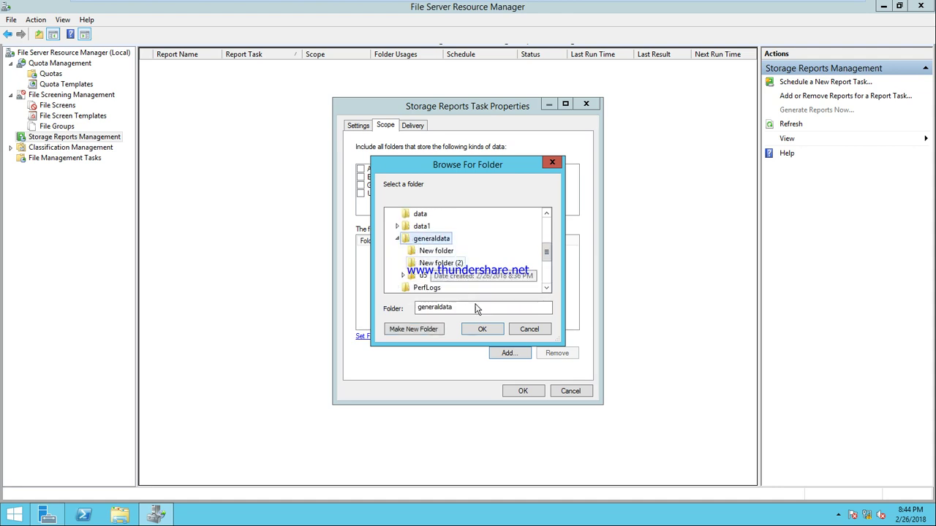
left_click(483, 330)
left_click(522, 391)
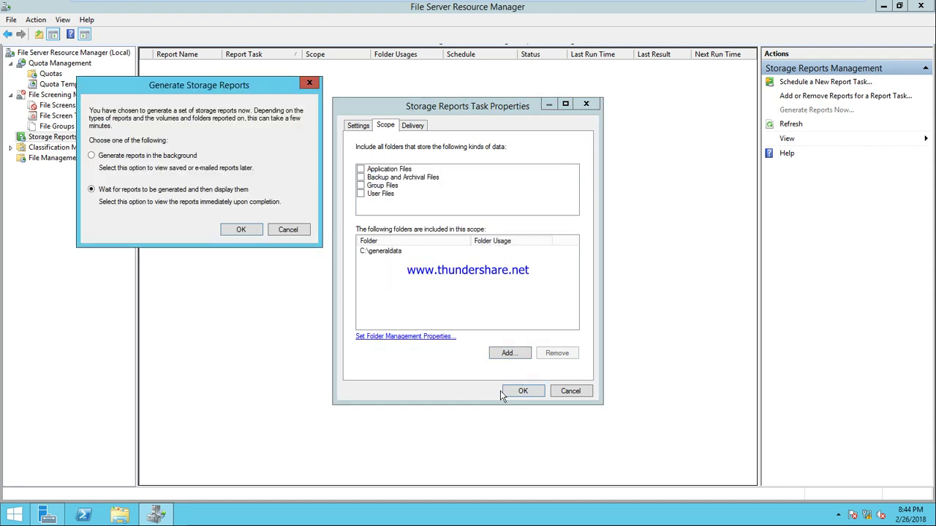
left_click(240, 229)
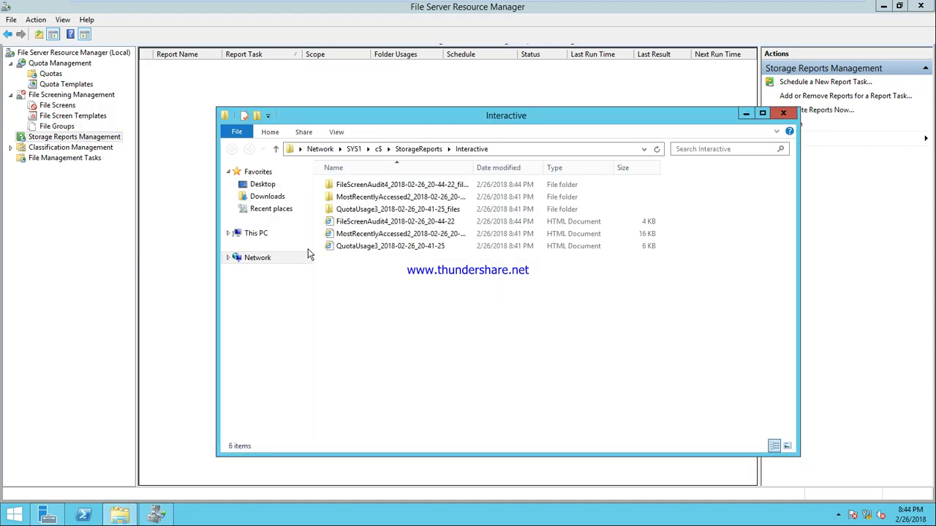
- Examine the blocked file's user, process and file screen path in the generated File Screening Audit report, and close the report and its folder
left_click(385, 226)
double_click(384, 223)
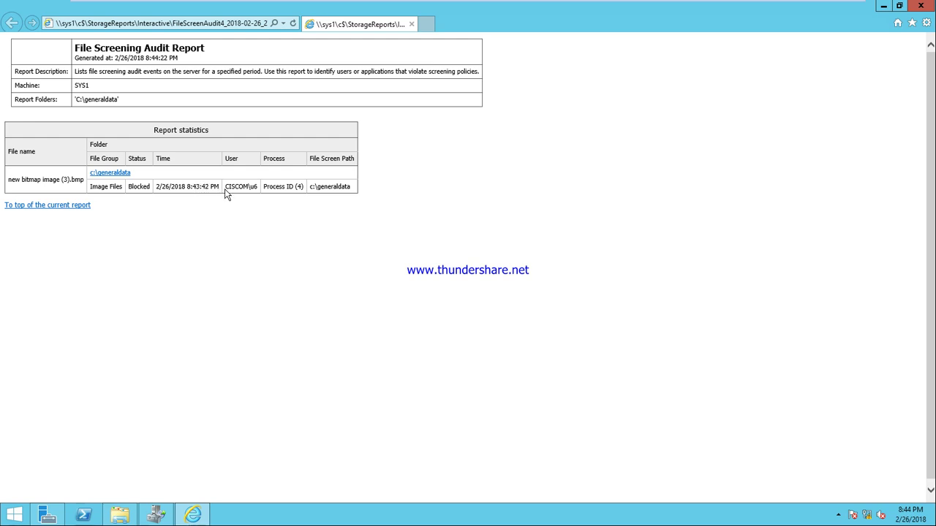
left_click_drag(251, 188, 304, 196)
double_click(299, 187)
double_click(318, 187)
left_click(922, 7)
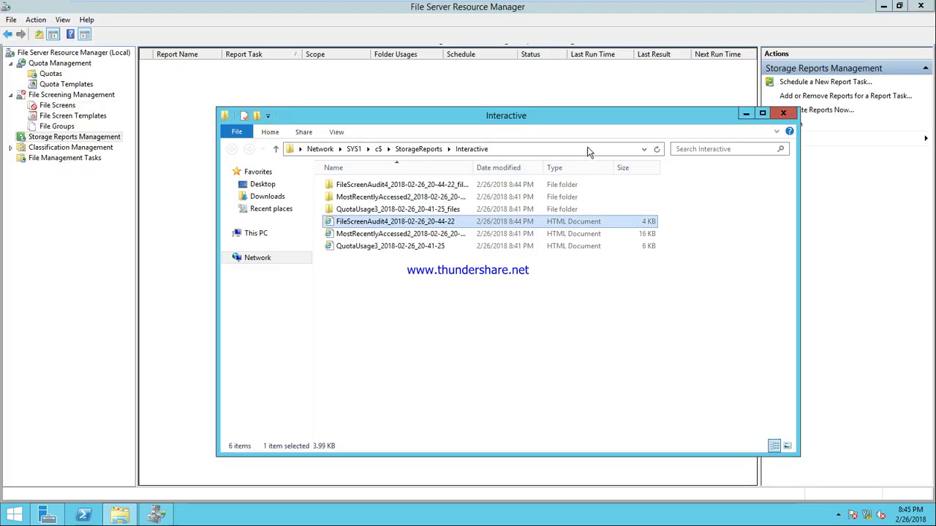
left_click(785, 115)
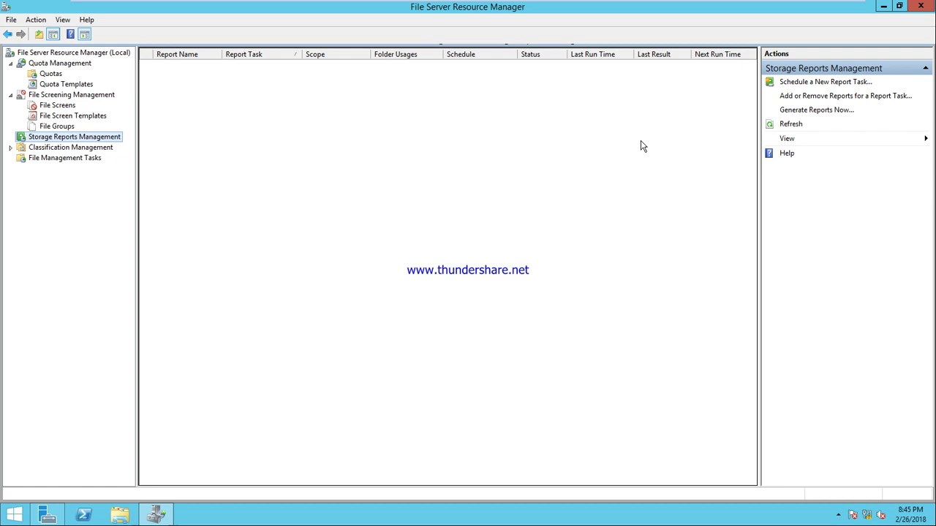
- Close File Server Resource Manager and reopen it from Server Manager, dismissing the low-battery notice
left_click(927, 5)
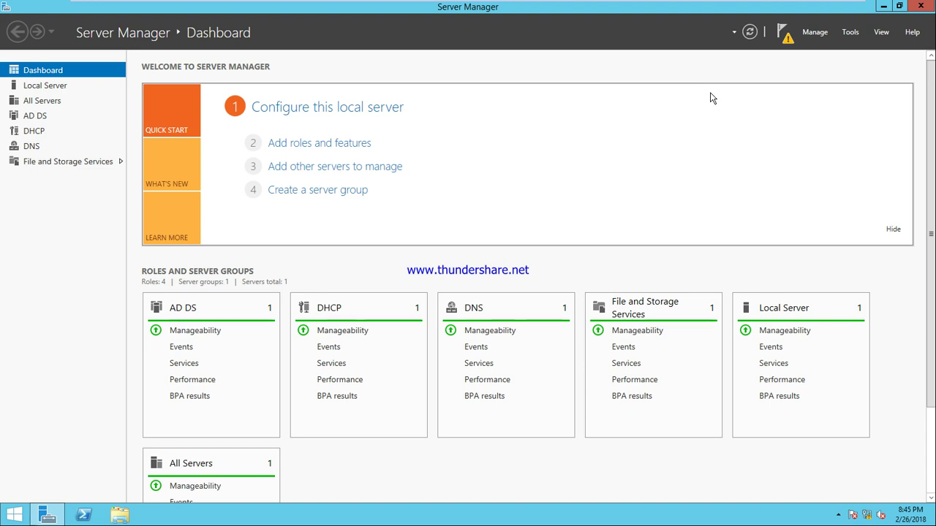
left_click(850, 32)
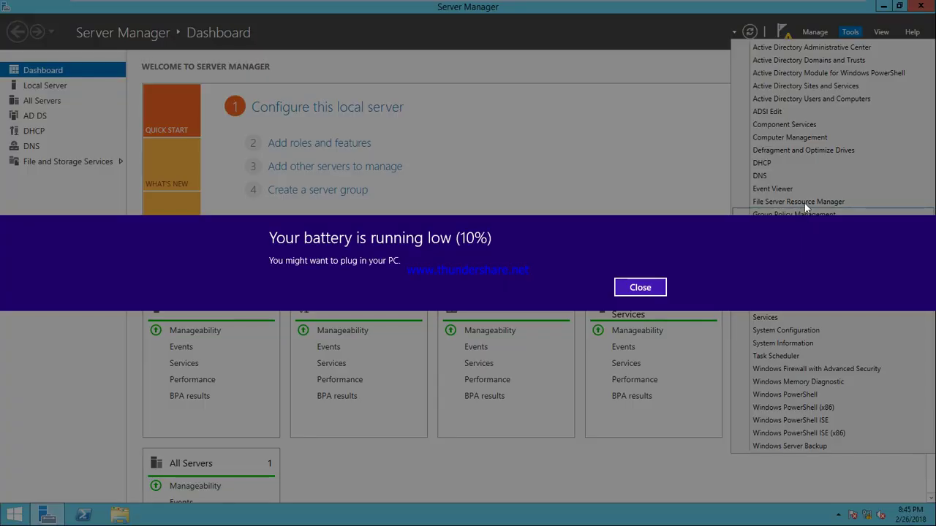
left_click(658, 288)
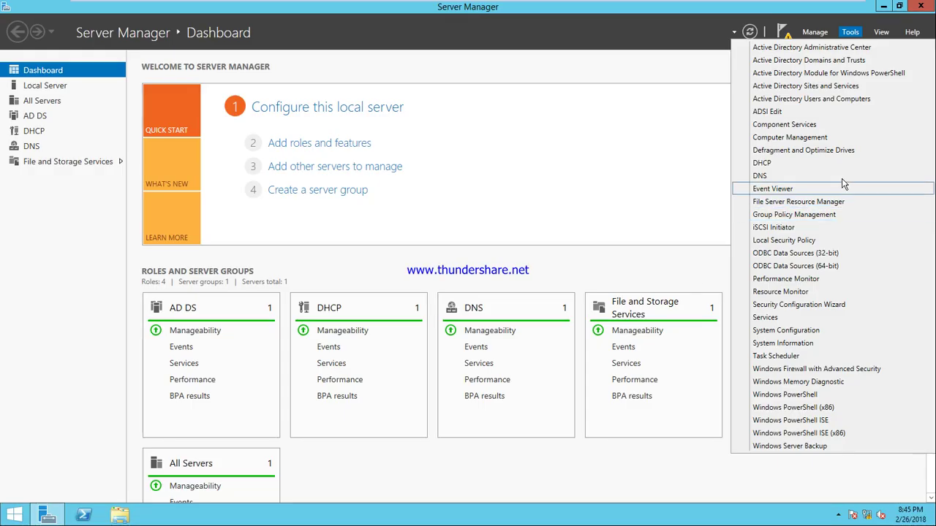
left_click(830, 204)
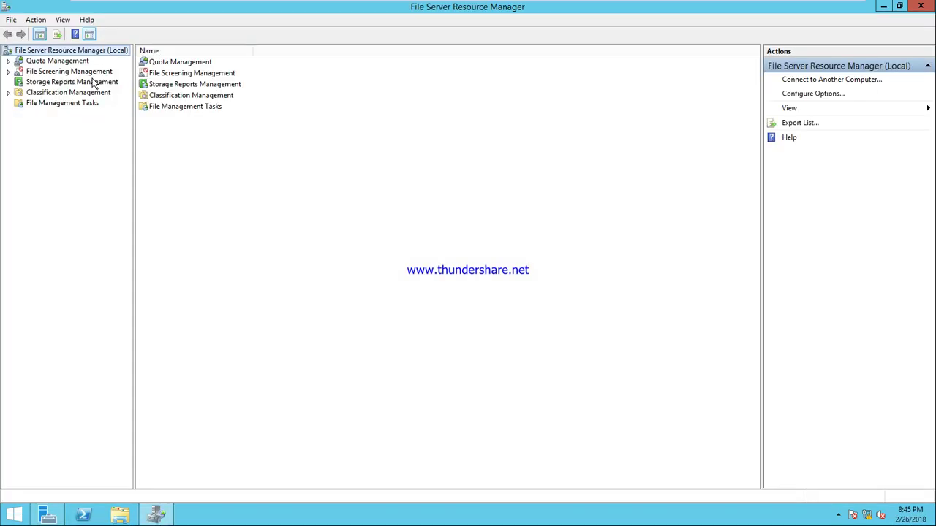
- Turn off recording of file screening activity in the auditing database in the File Server Resource Manager options, and close the console
right_click(51, 51)
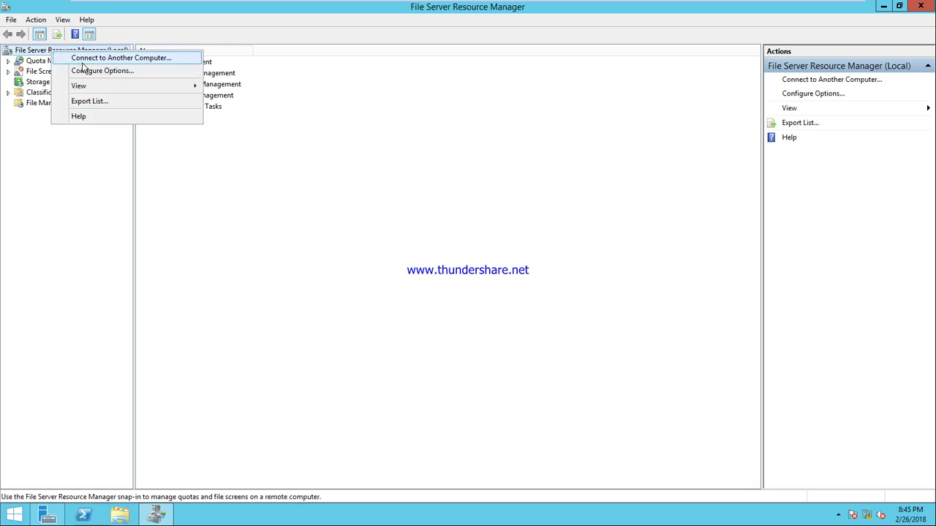
left_click(98, 98)
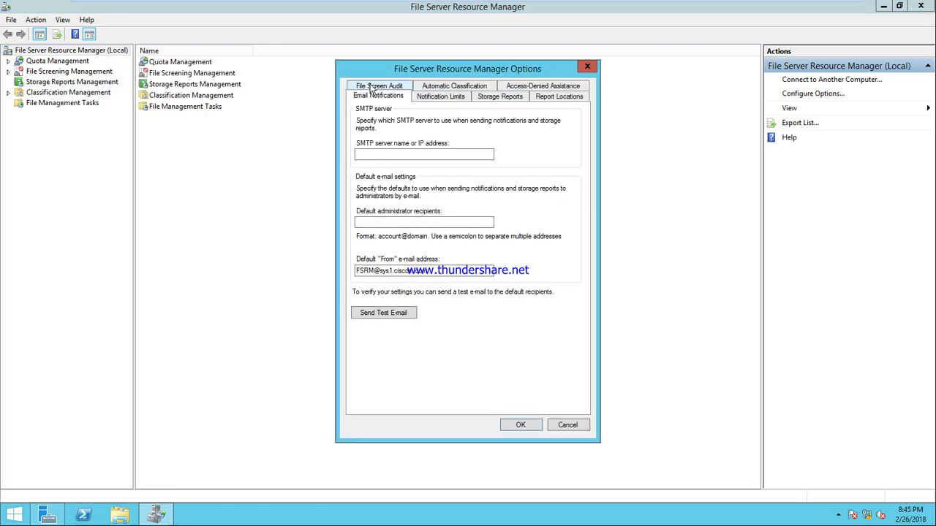
left_click(370, 85)
left_click(354, 138)
left_click(522, 425)
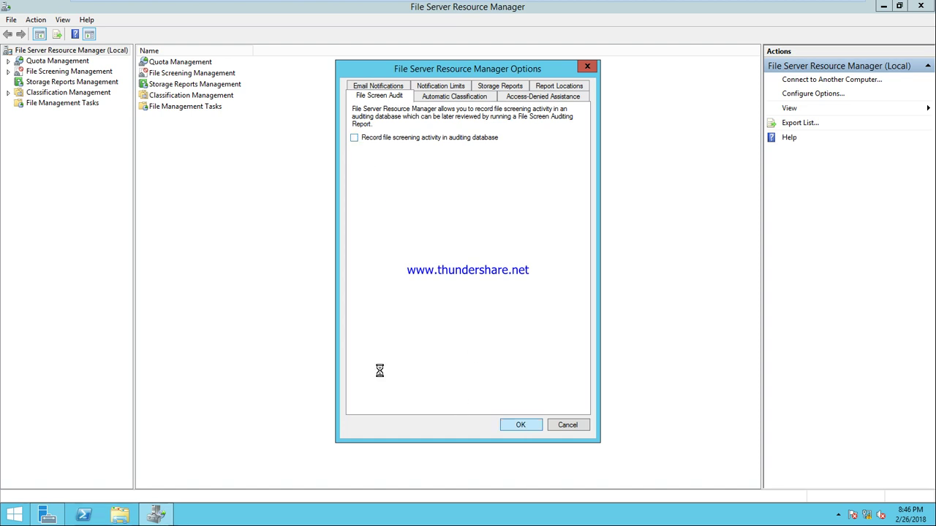
left_click(922, 6)
- Shut down the guest operating system of the MCse Training virtual machine and confirm the shutdown
mouse_move(662, 7)
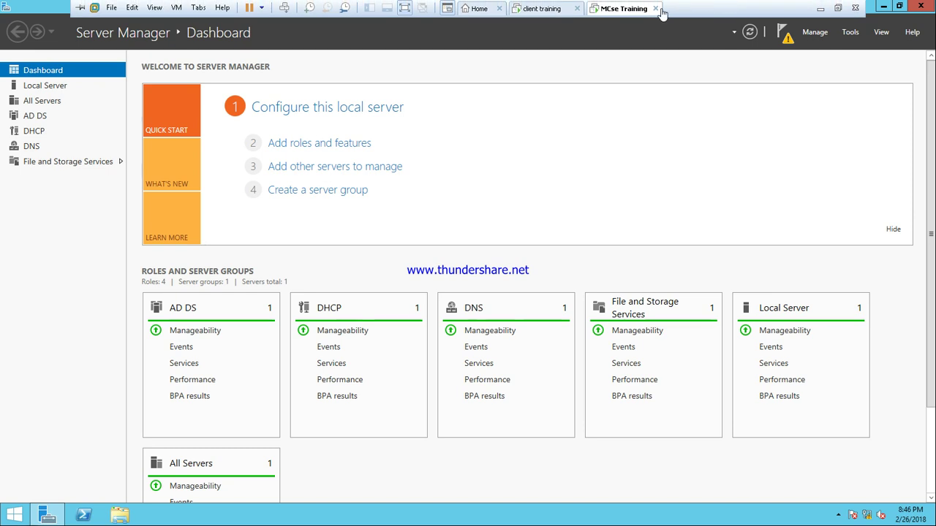
right_click(618, 8)
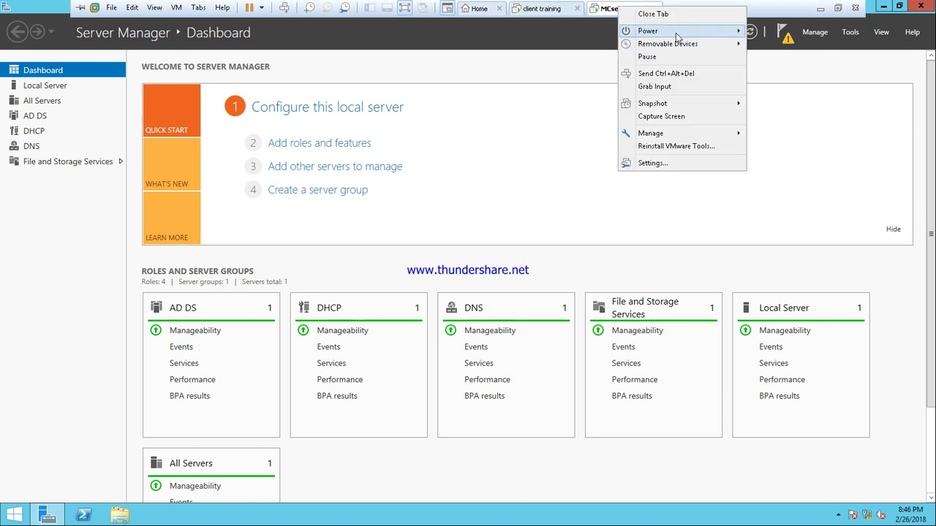
mouse_move(678, 35)
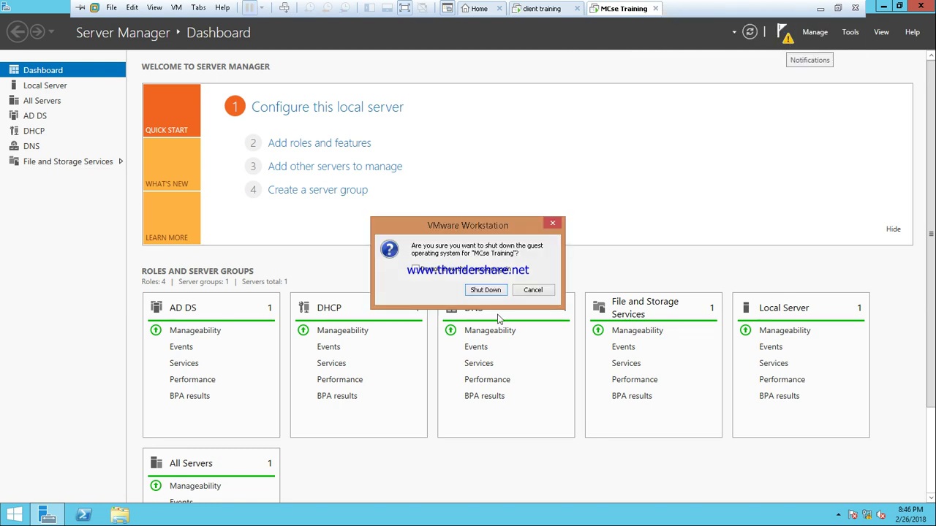
left_click(495, 290)
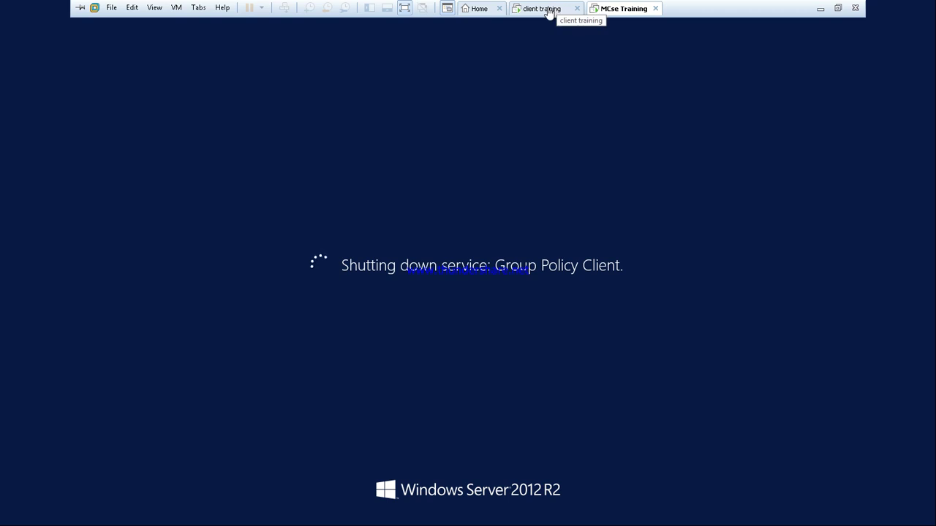
- Shut down the guest operating system of the client training virtual machine and minimize VMware Workstation
right_click(547, 11)
mouse_move(596, 34)
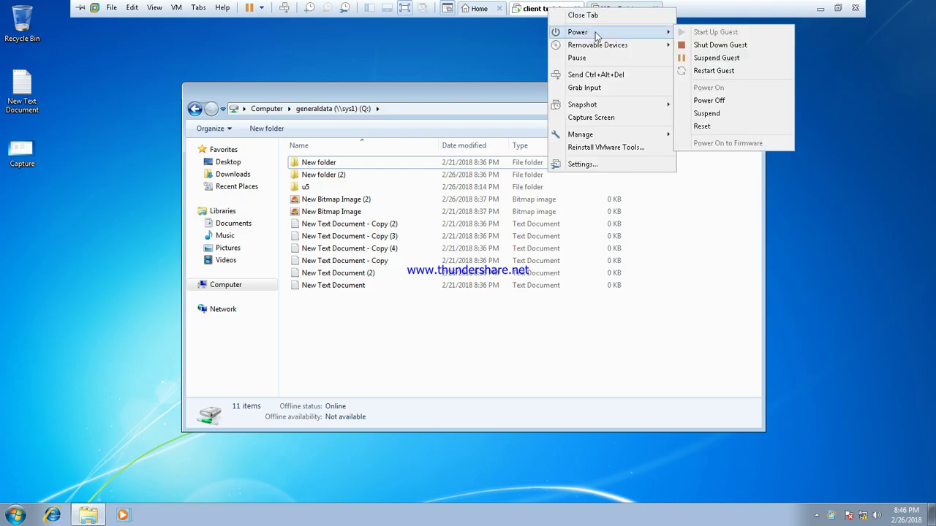
left_click(717, 45)
left_click(485, 290)
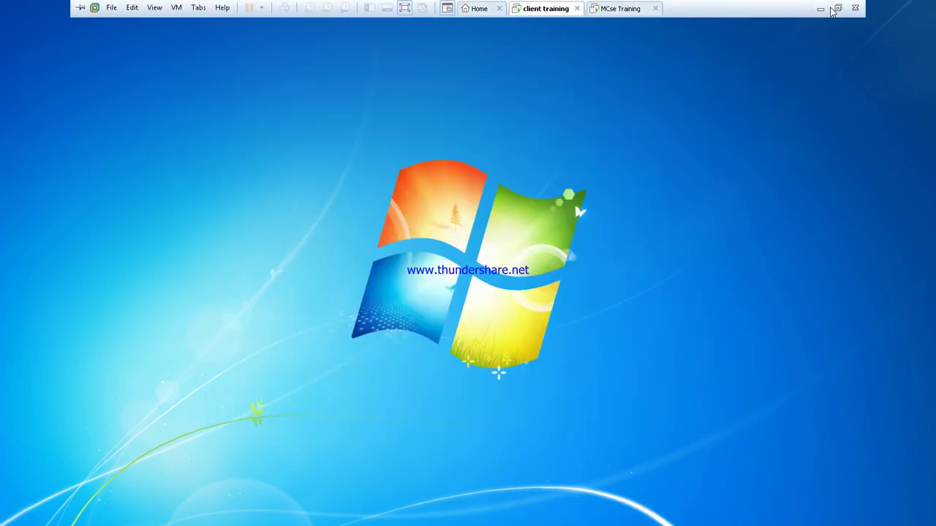
left_click(821, 9)
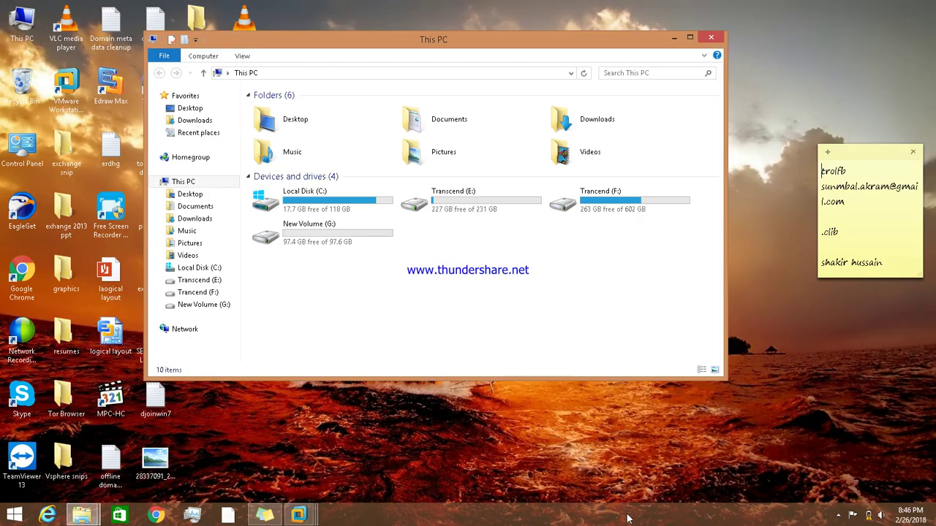
left_click(839, 516)
right_click(821, 455)
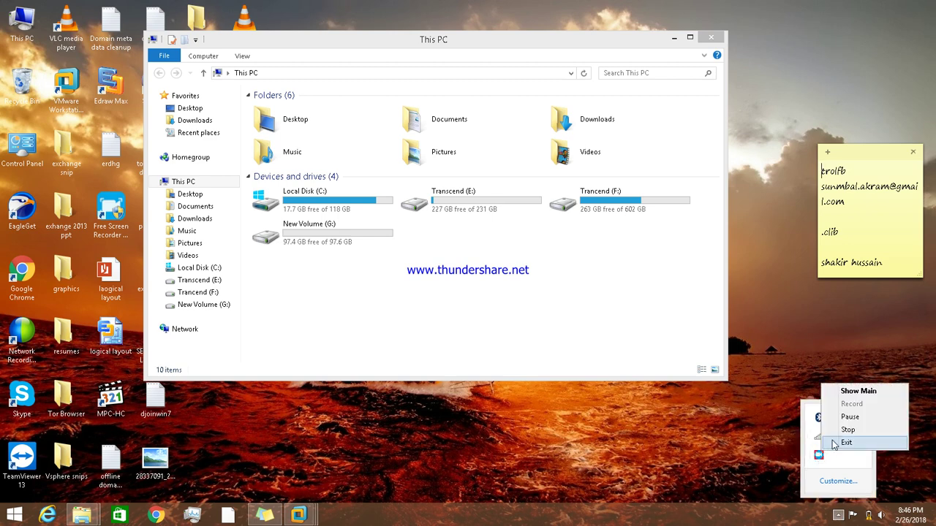